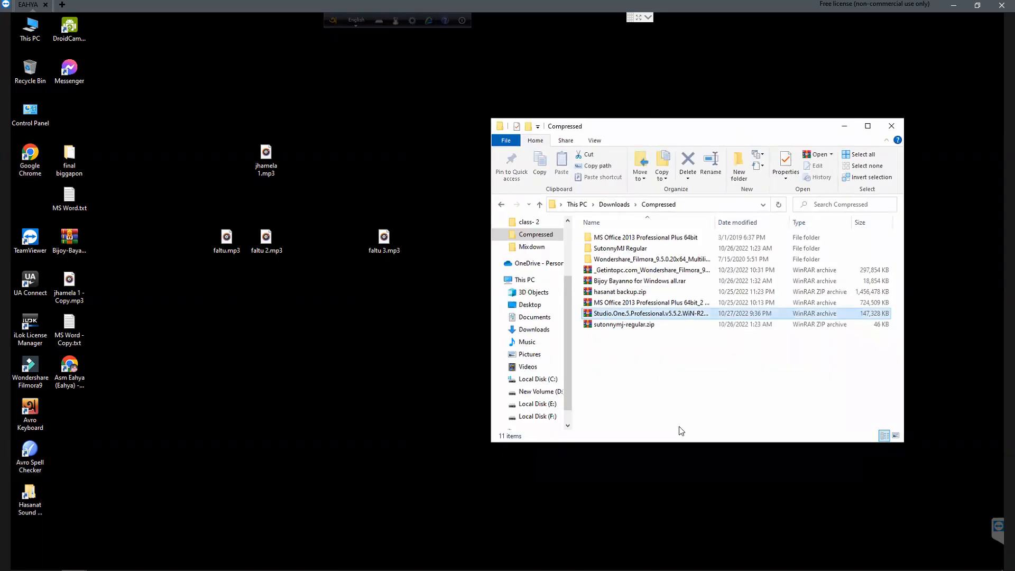
- Extract the Studio.One.5.Professional.v5.5.2 archive into the Compressed folder and dismiss the Windows Security threat notification
right_click(618, 317)
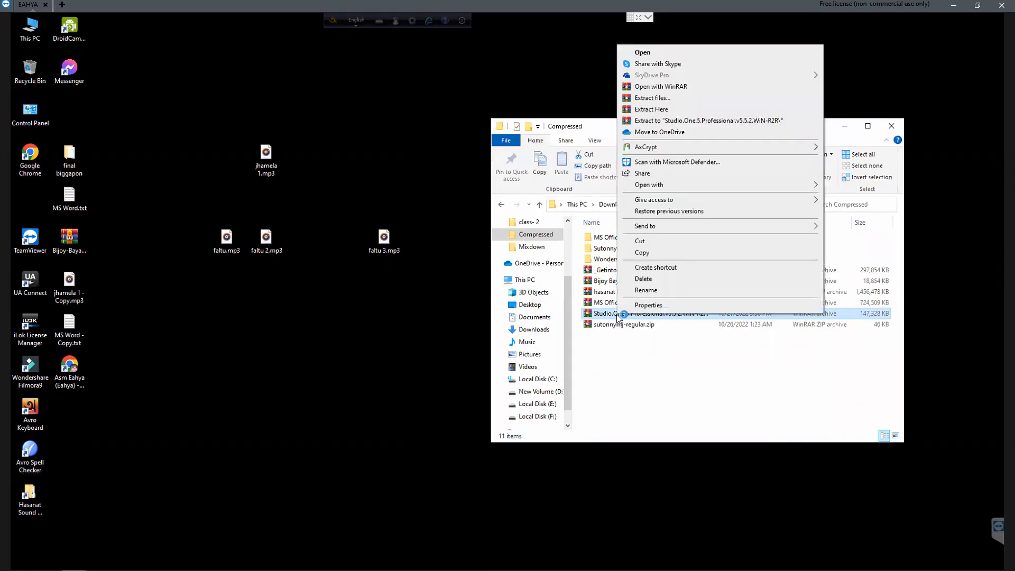
click(678, 113)
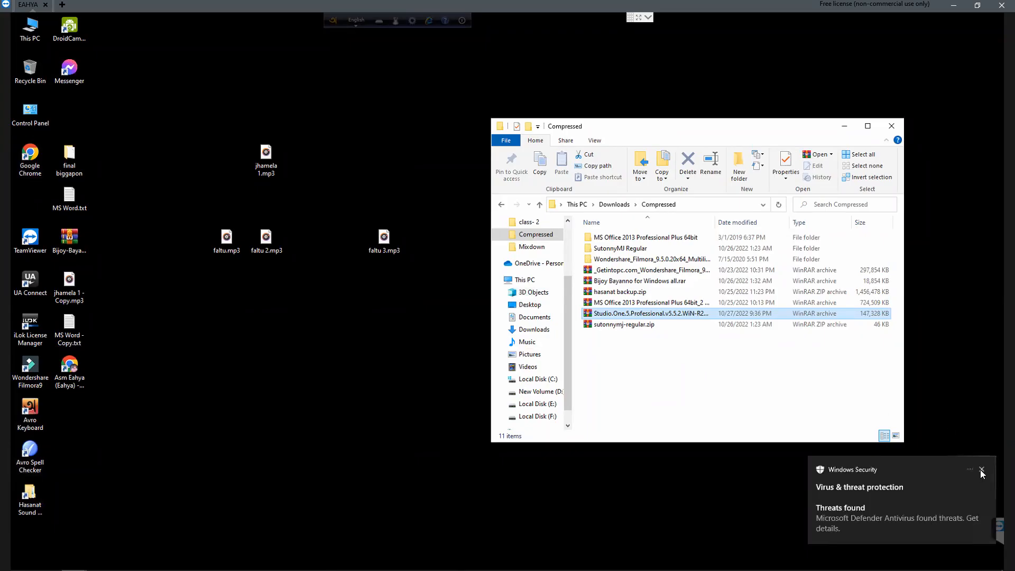
click(981, 469)
click(700, 369)
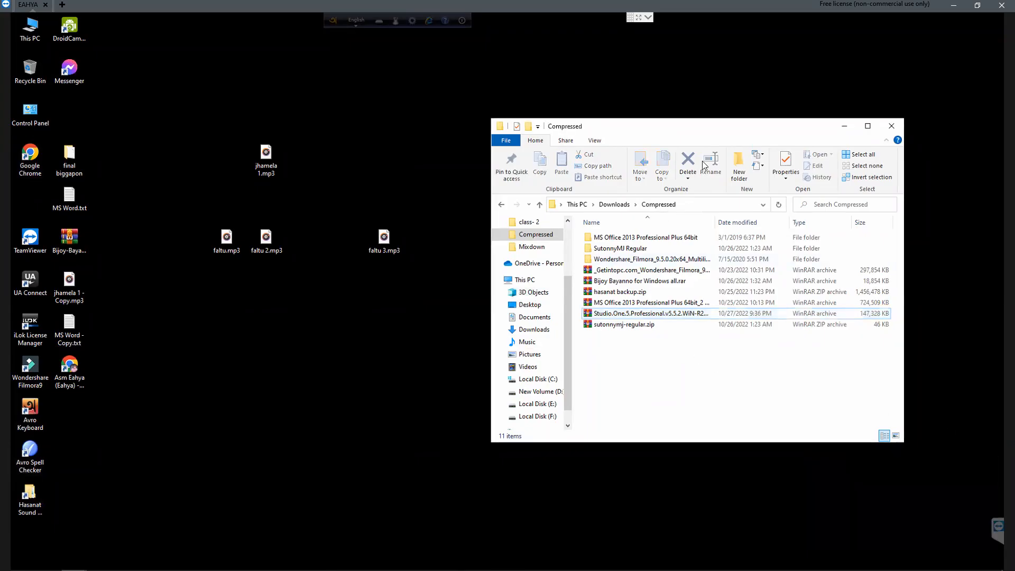
drag(700, 138, 645, 131)
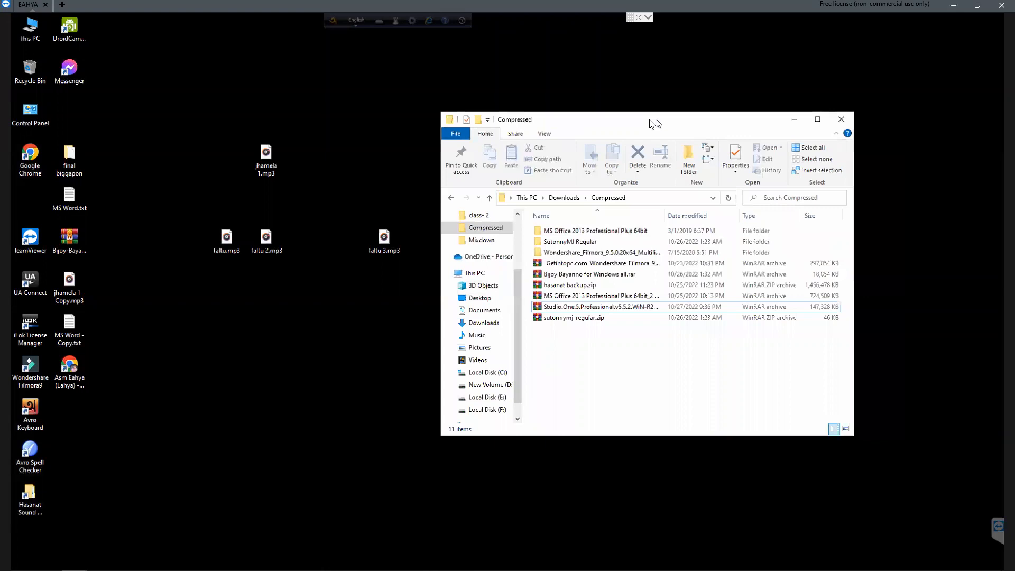
- Restore the remote session window to a smaller size and close the TeamViewer and VLC media player windows on the remote desktop
click(978, 5)
click(307, 437)
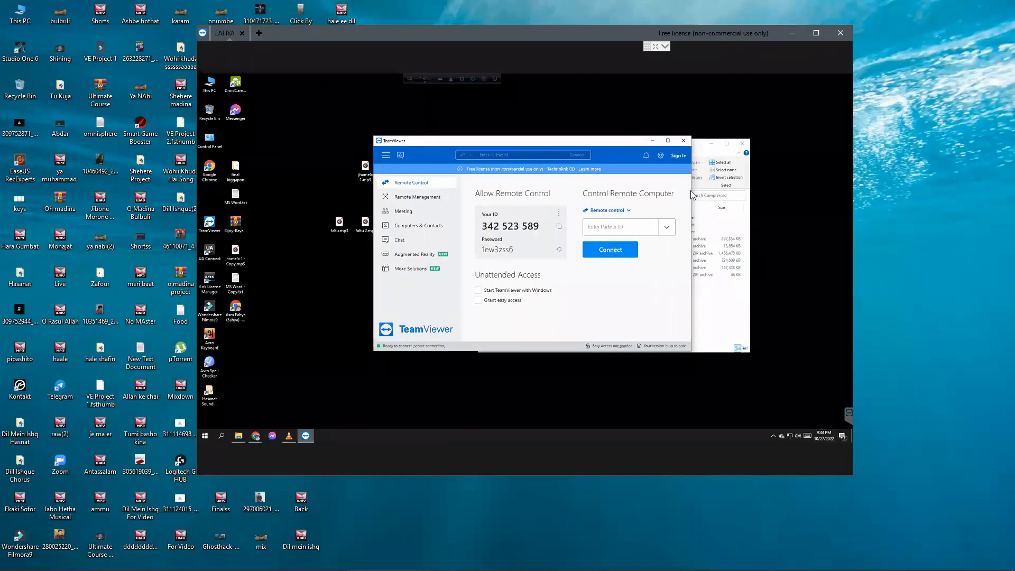
click(684, 140)
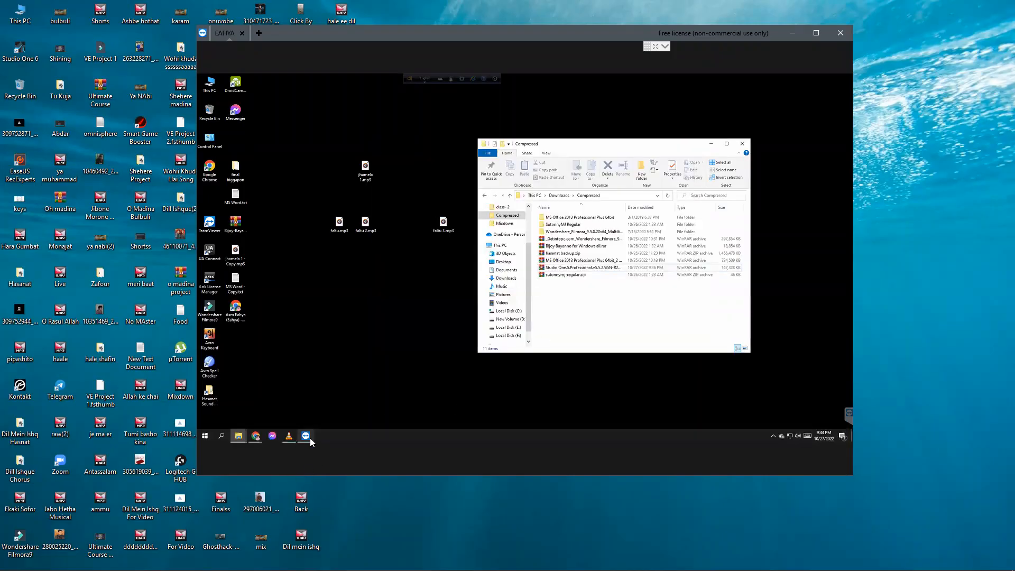
mouse_move(288, 442)
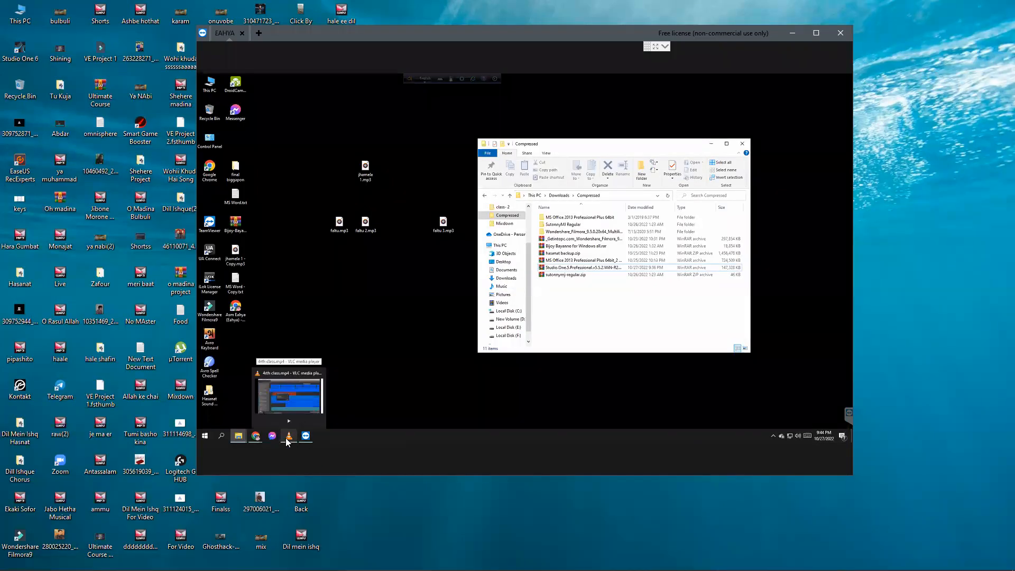
click(321, 372)
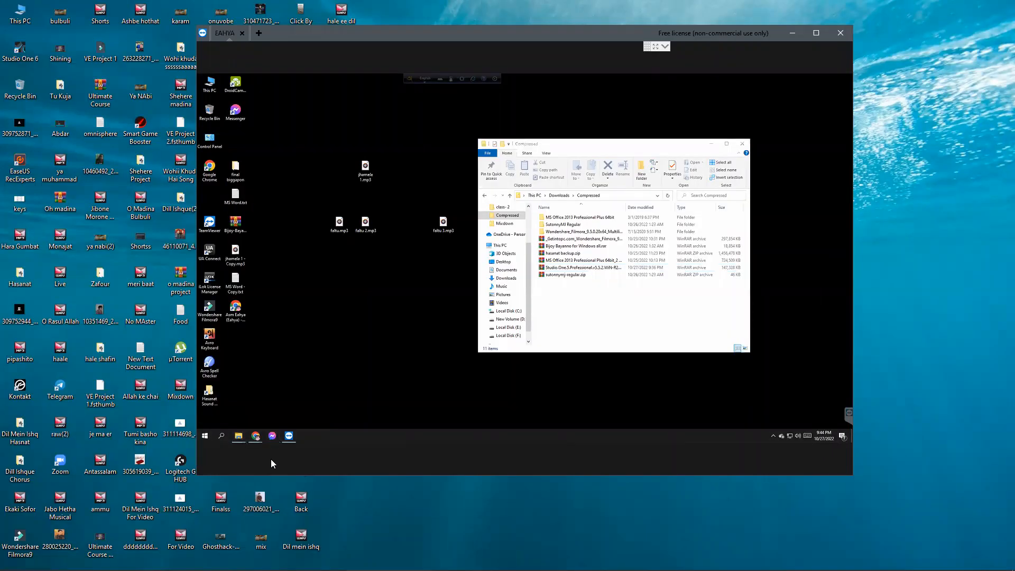
- Bring the Compressed folder window forward, maximize it and refresh its file list
click(239, 436)
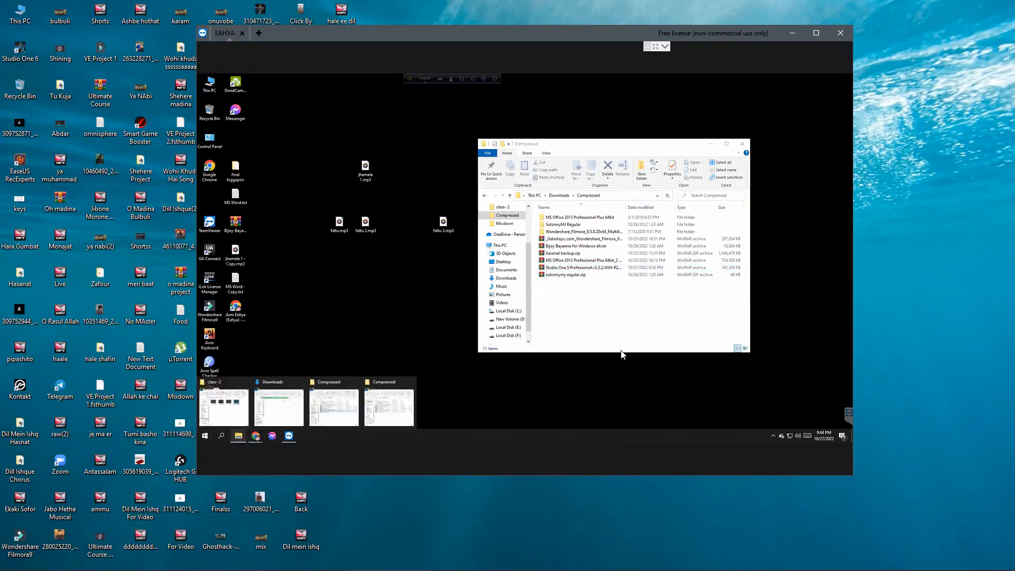
click(727, 145)
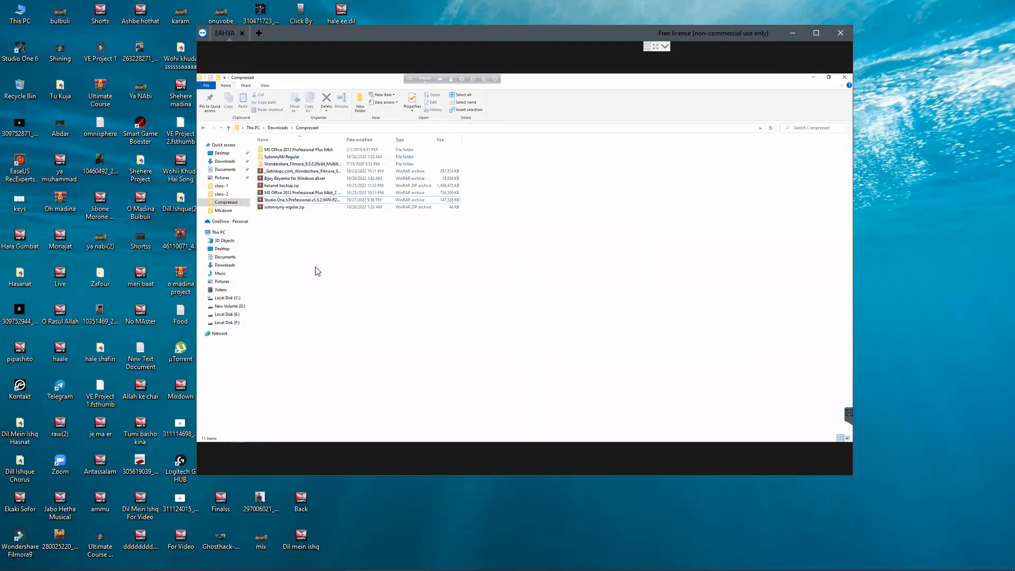
right_click(451, 266)
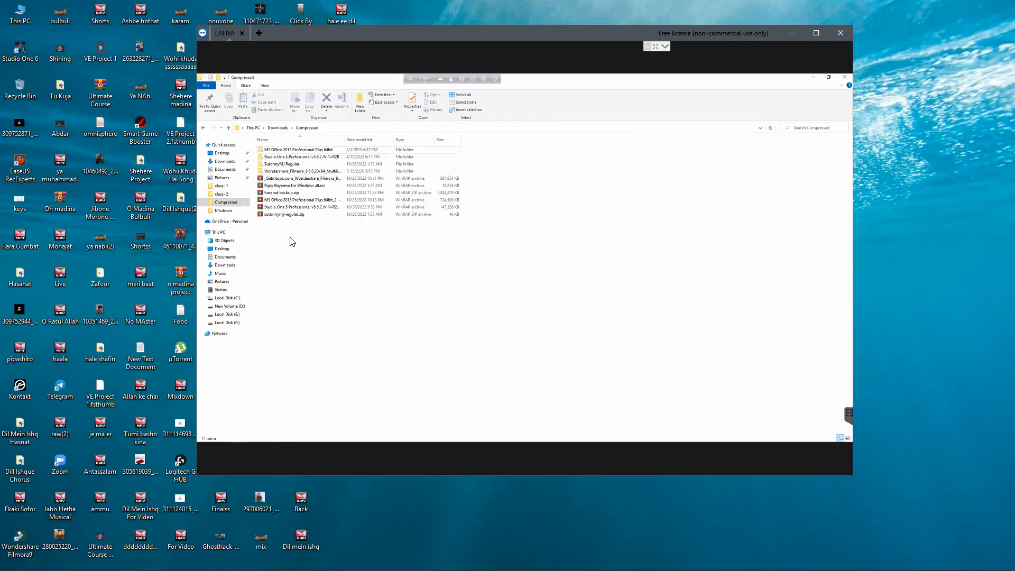
- Examine the contents of the extracted Studio One folder and its R2R subfolder, and return to the Compressed folder
double_click(297, 157)
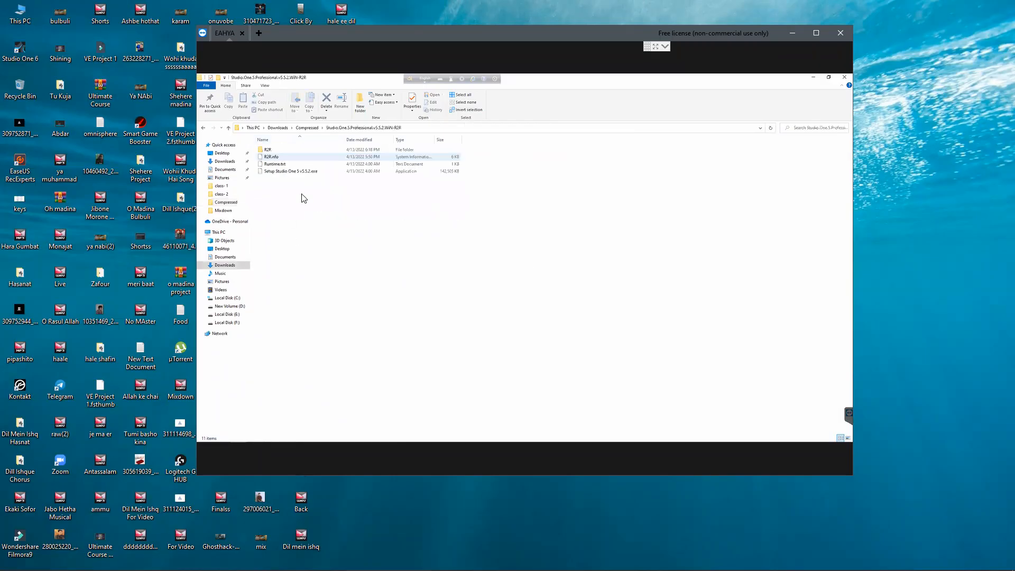
double_click(286, 151)
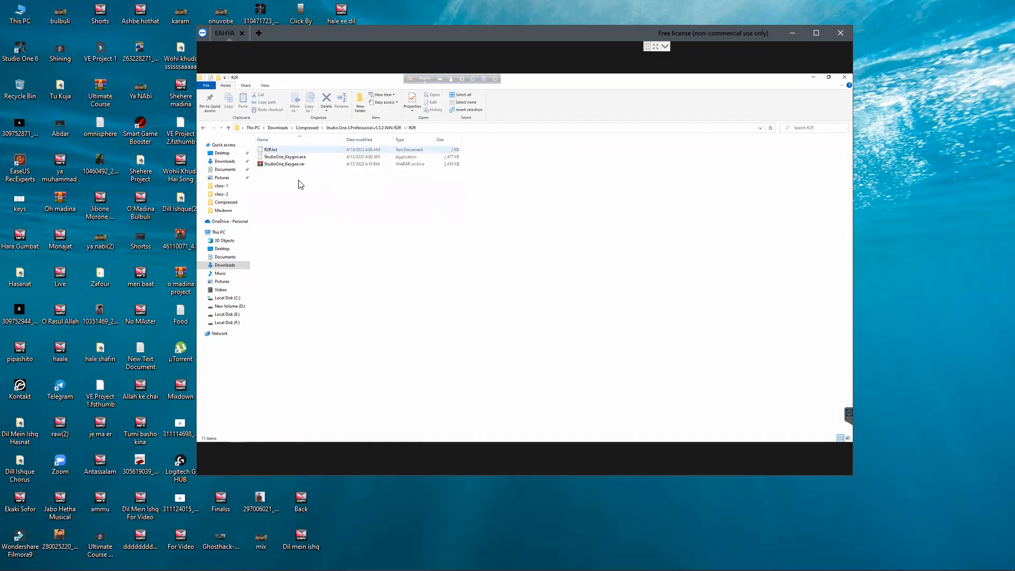
key(alt+Left)
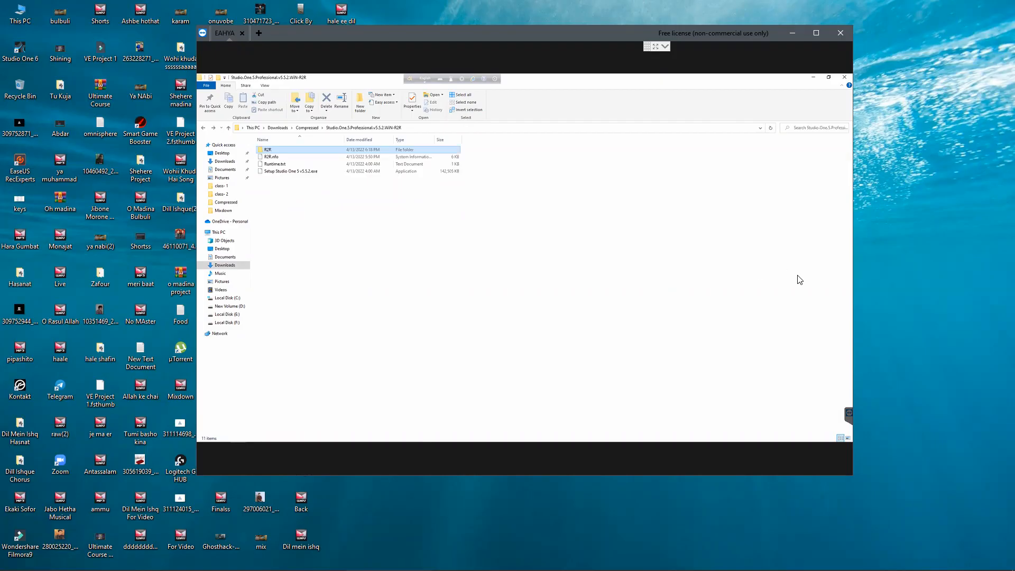
key(alt+Left)
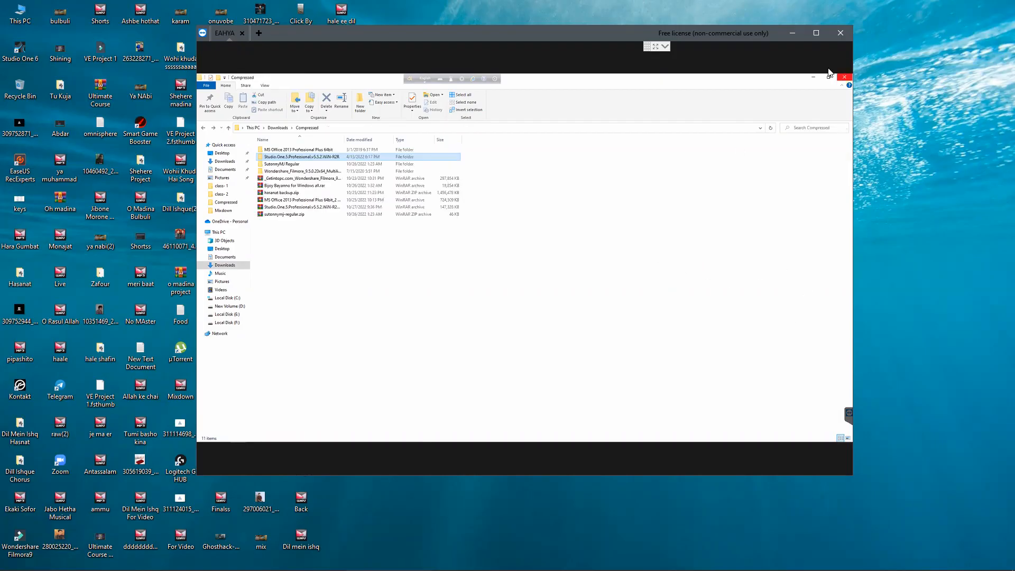
- Maximize the remote session, minimize the folder window and turn off real-time protection in Windows Security's virus and threat protection settings
click(815, 33)
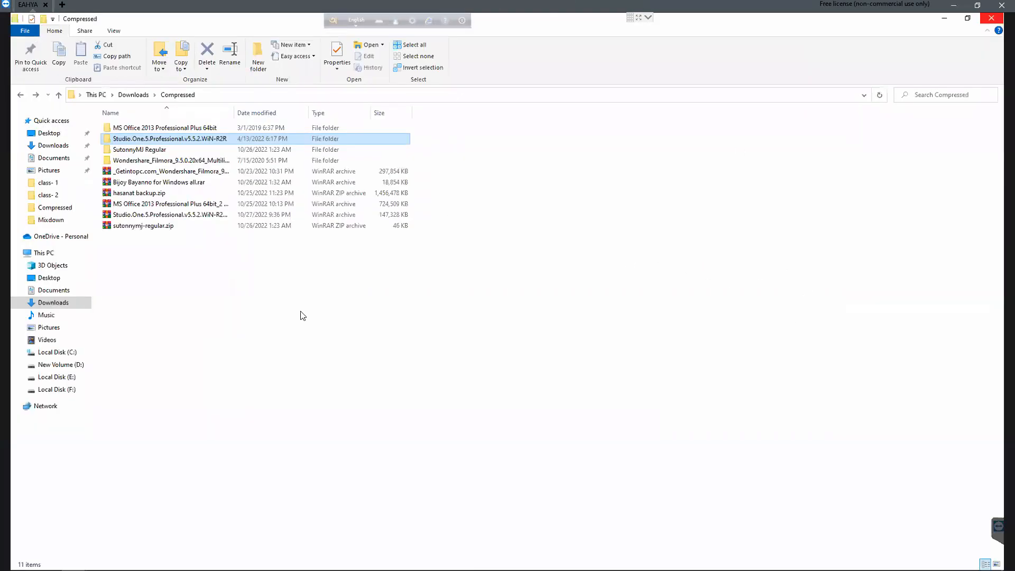
click(944, 18)
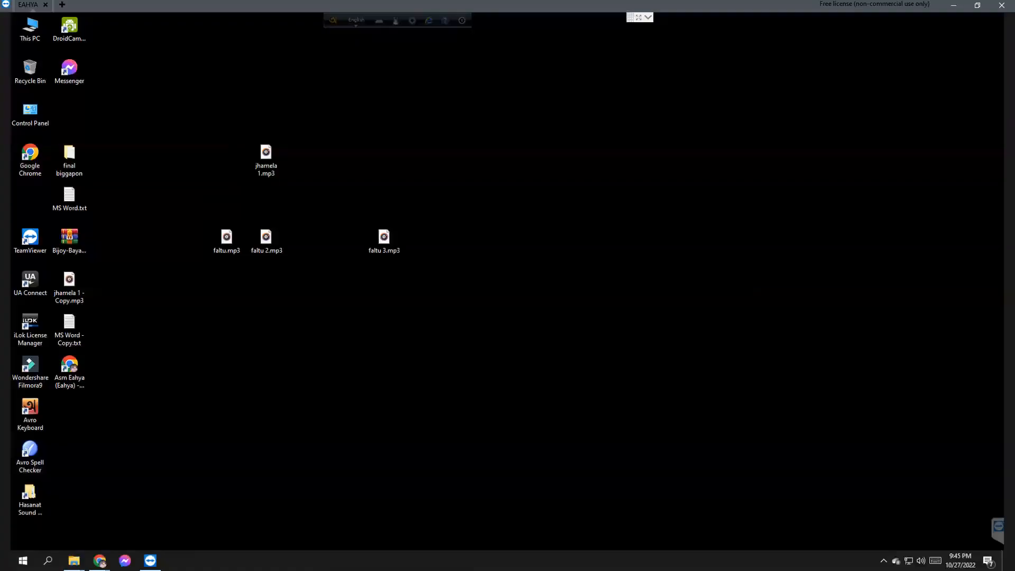
click(883, 561)
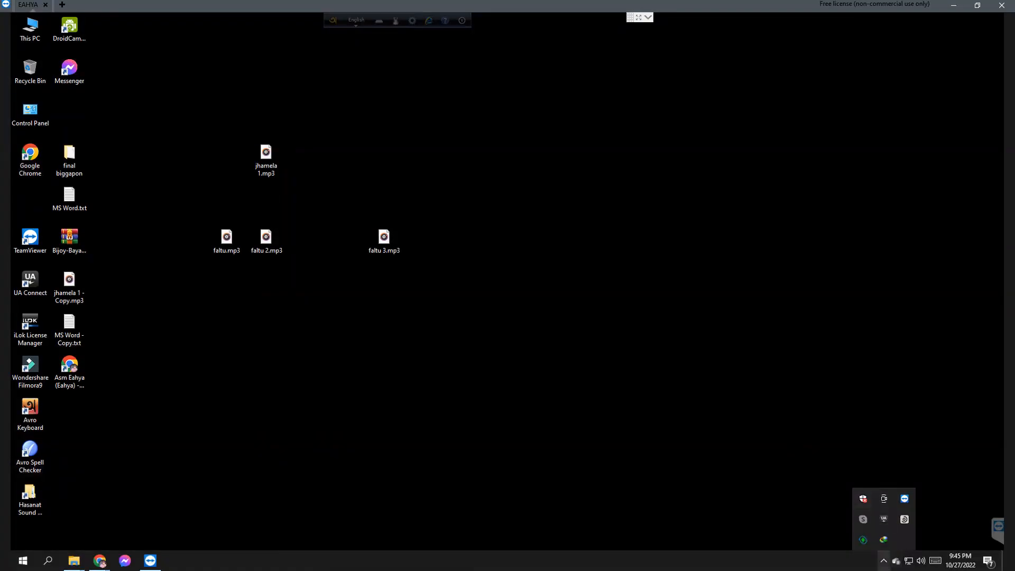
click(864, 500)
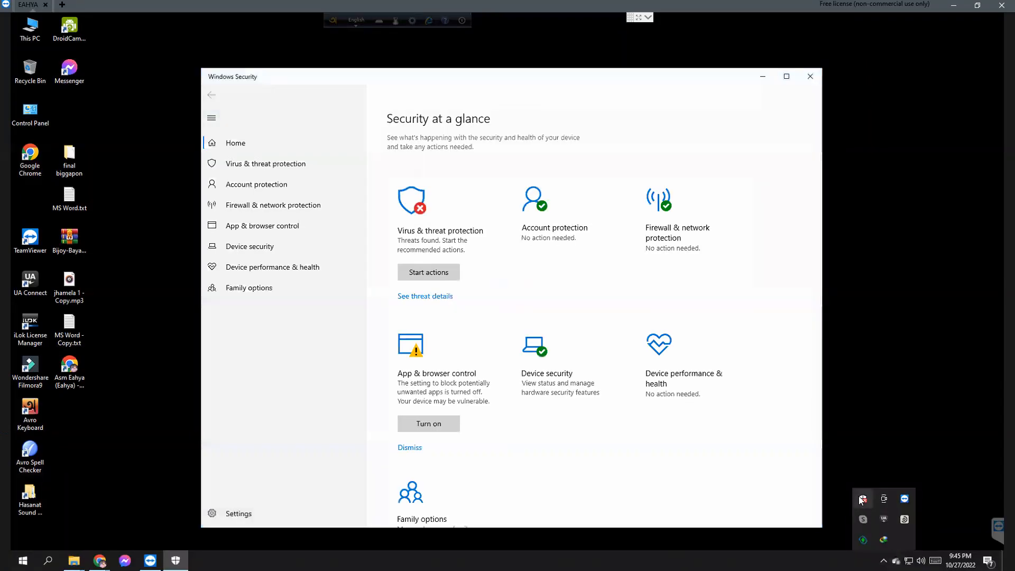
click(264, 165)
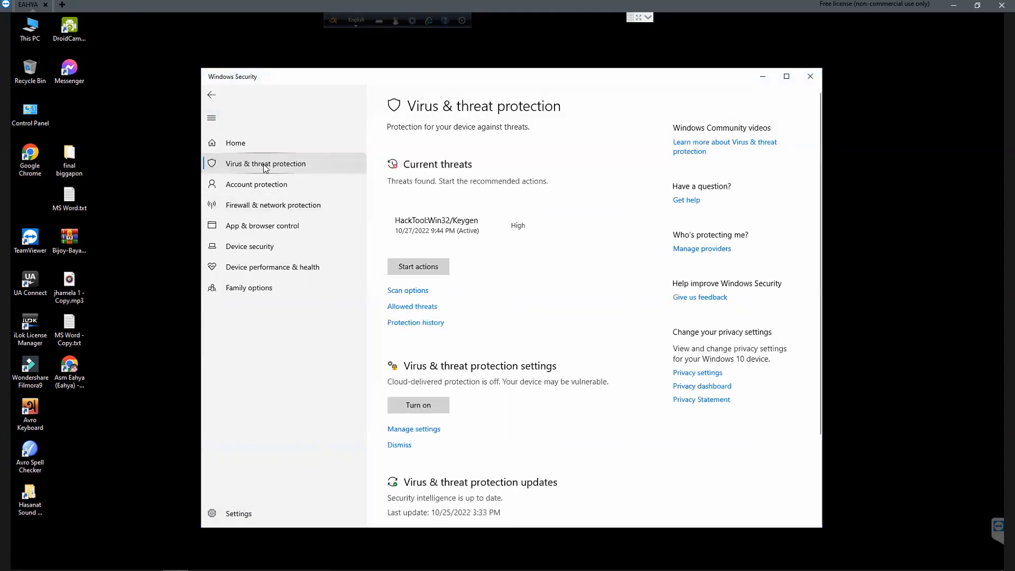
click(417, 430)
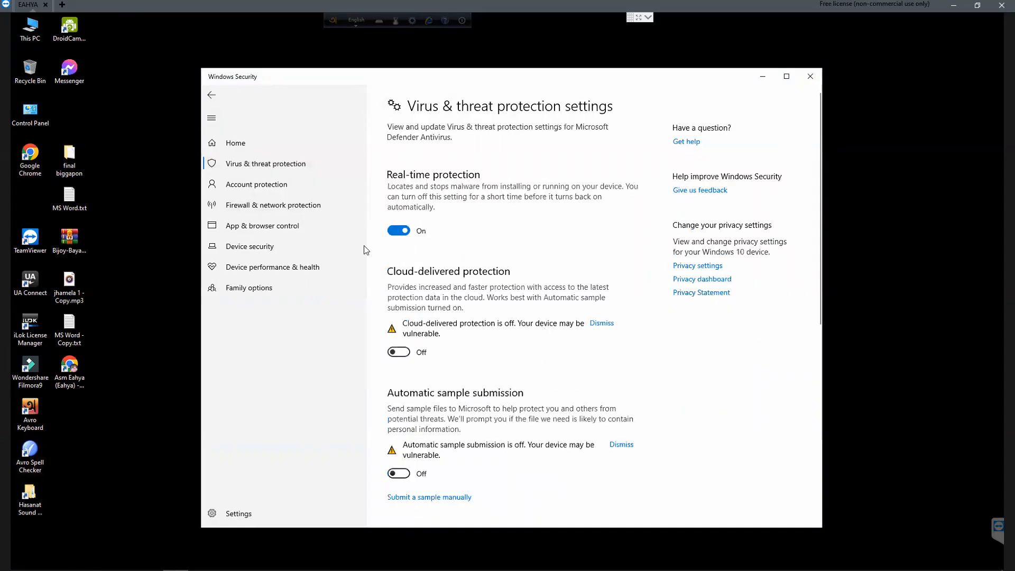
click(401, 232)
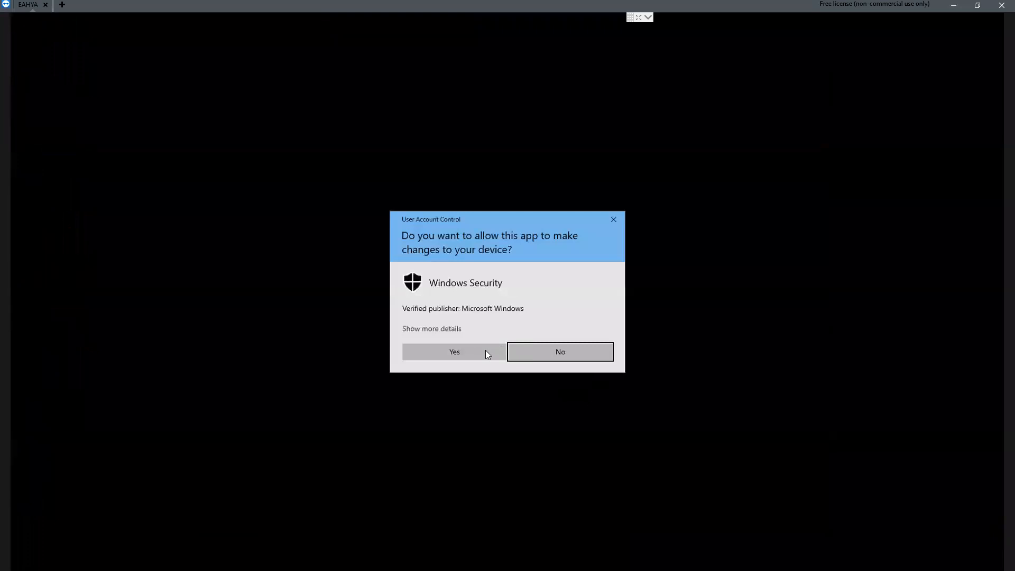
click(485, 352)
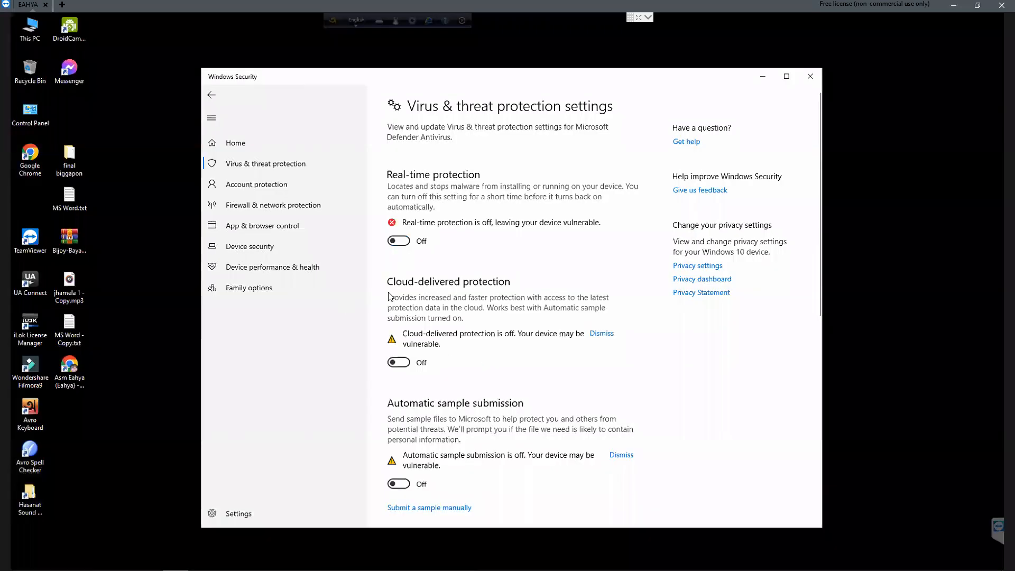
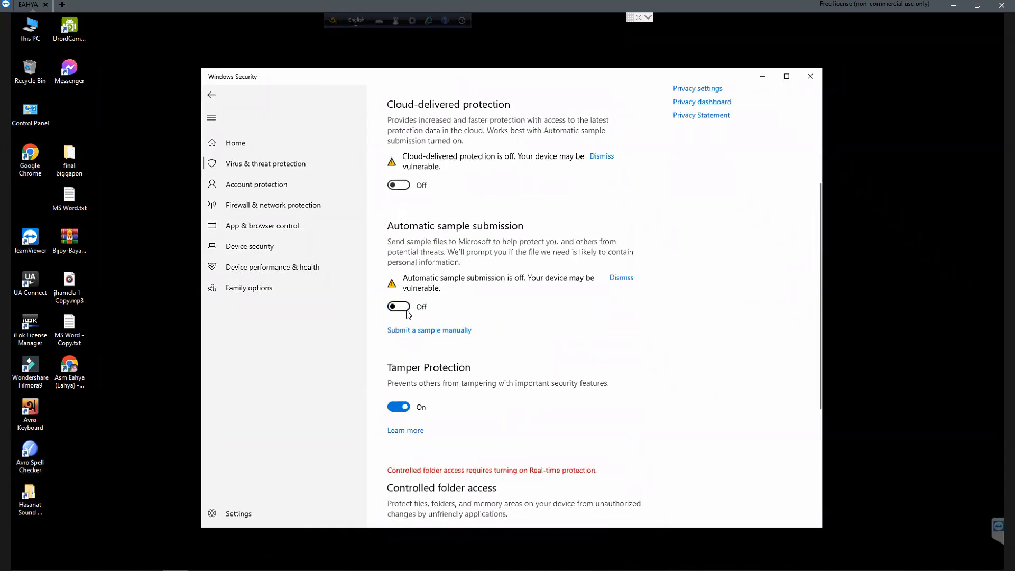
- Turn on automatic sample submission, toggle real-time protection on and off again, and close Windows Security
click(406, 307)
scroll(415, 254, up, 3)
click(399, 241)
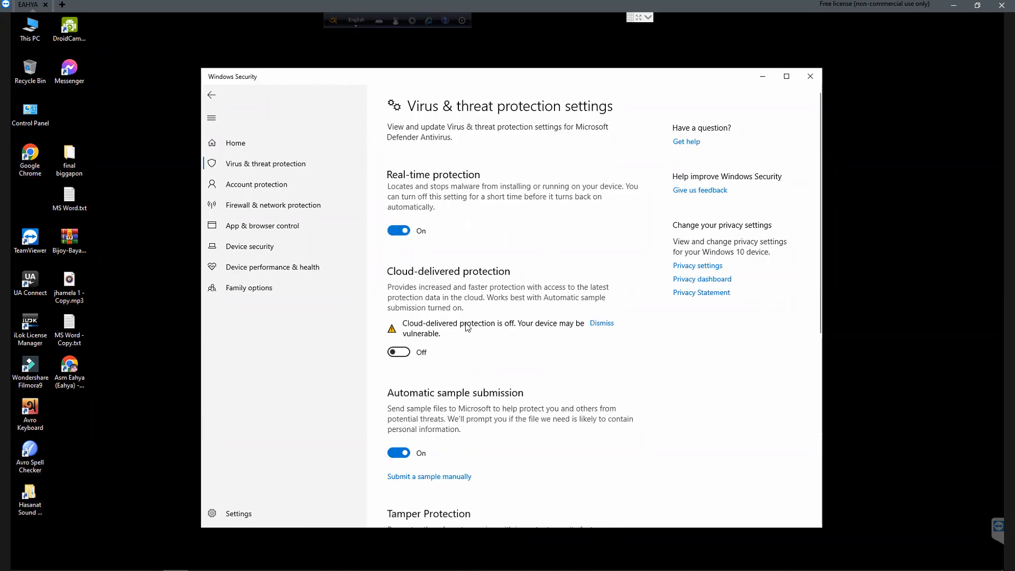
click(398, 233)
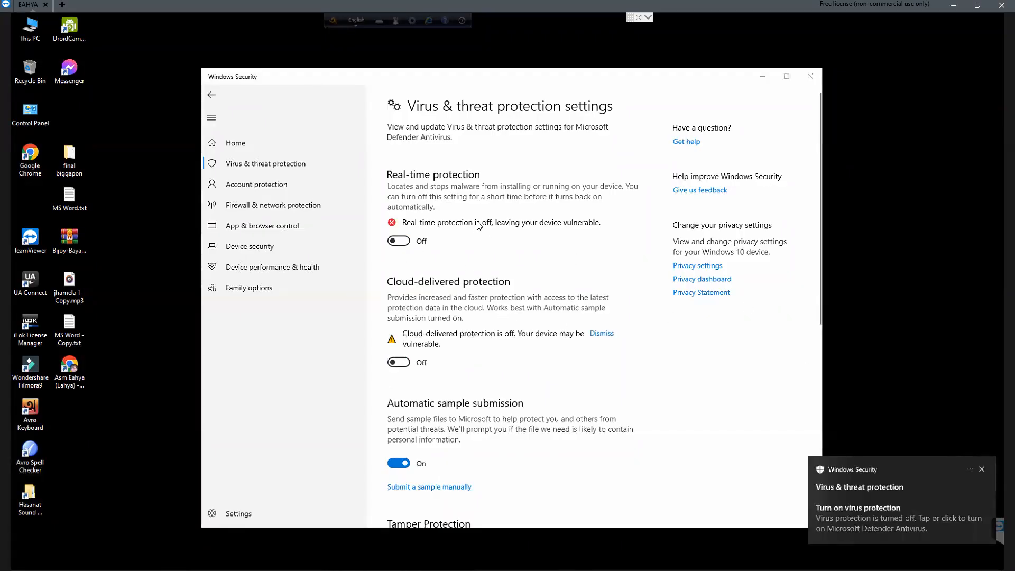
click(810, 76)
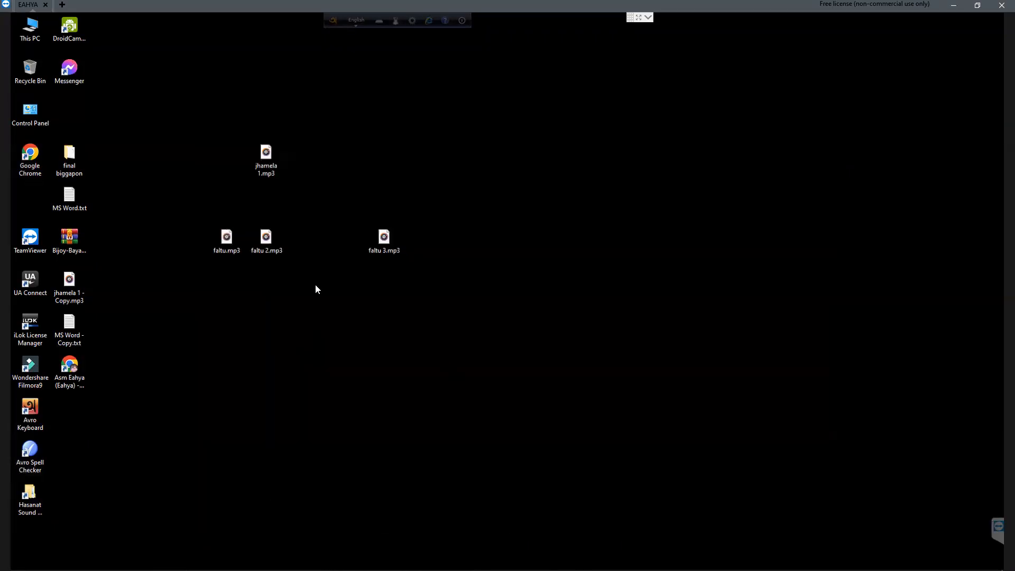
- Open the extracted Studio.One.5.Professional.v5.5.2.WiN-R2R folder inside Compressed and maximize its window
double_click(41, 28)
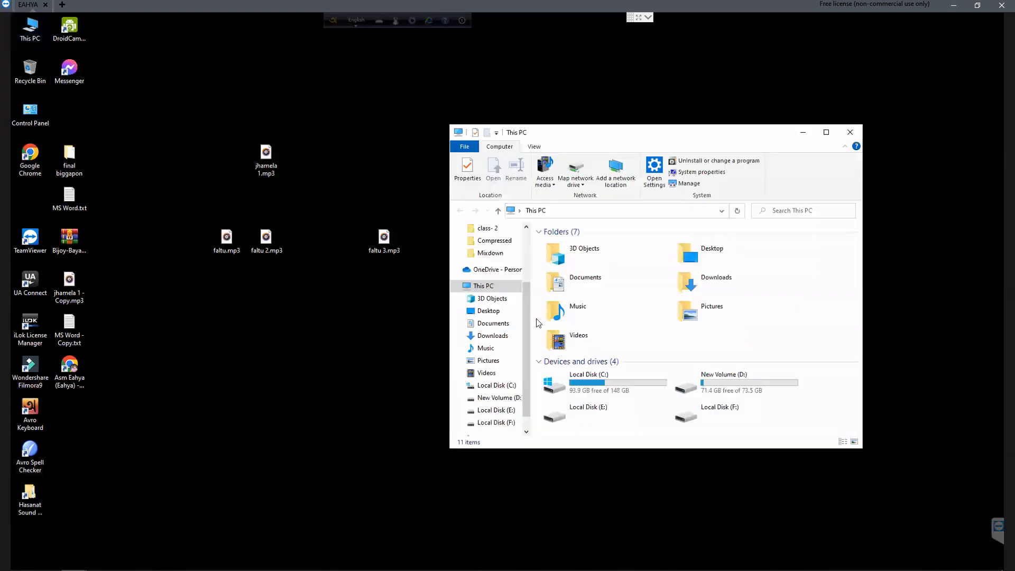
click(500, 242)
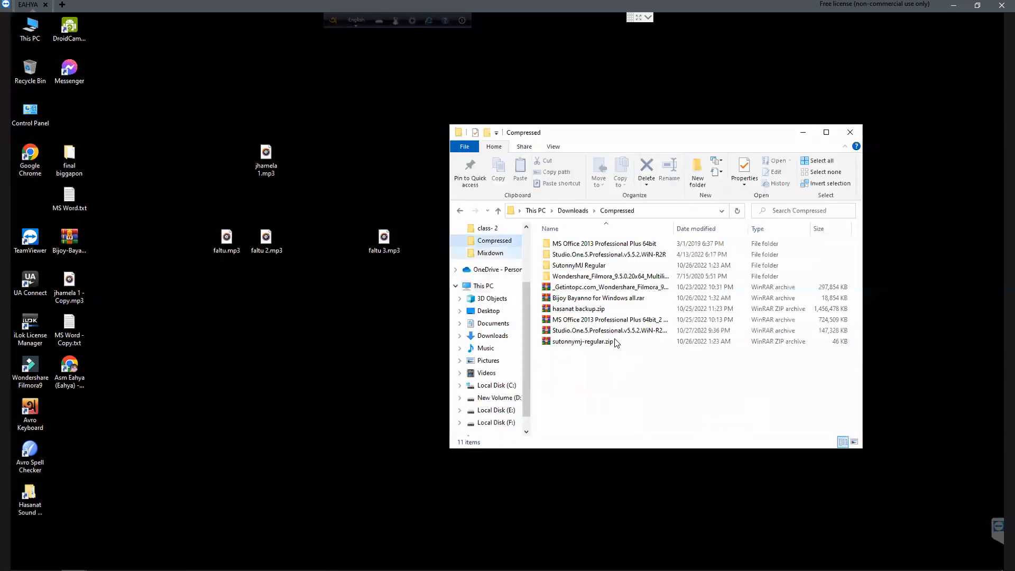
double_click(582, 254)
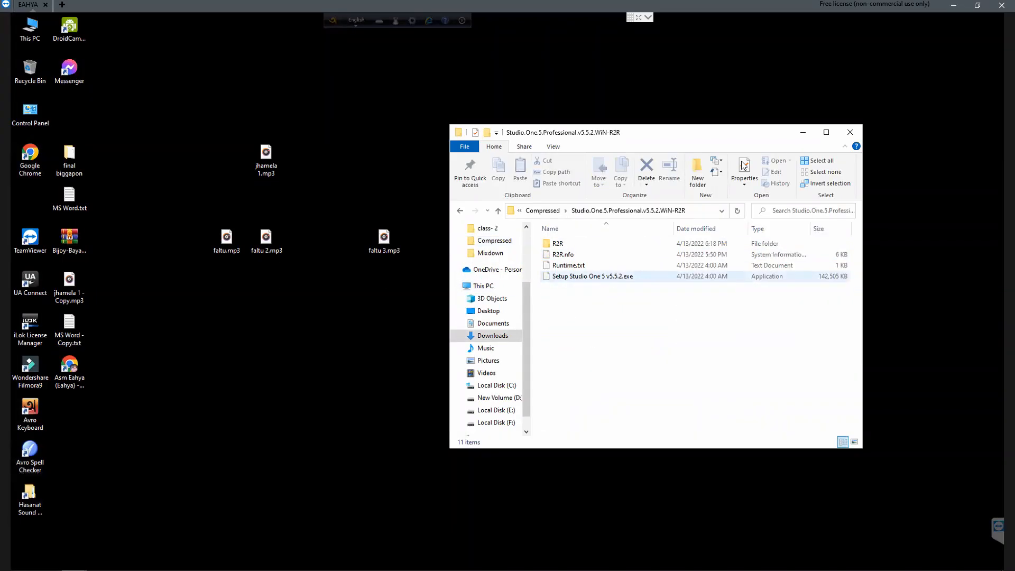
click(826, 132)
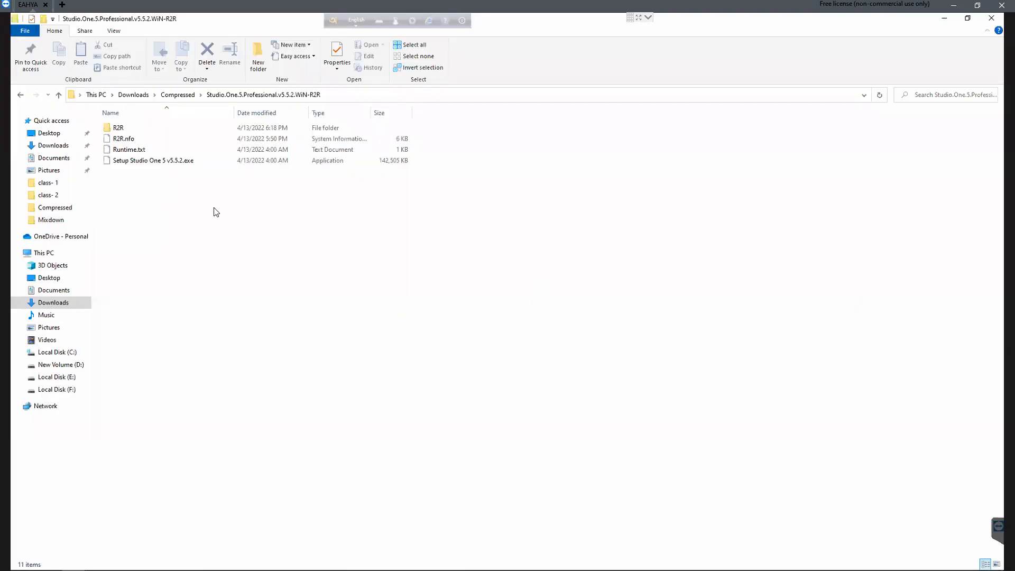
- Run Setup Studio One 5 v5.5.2.exe with permission granted and complete the full installation in C:\Program Files\PreSonus\Studio One 5
click(147, 163)
key(shift+F10)
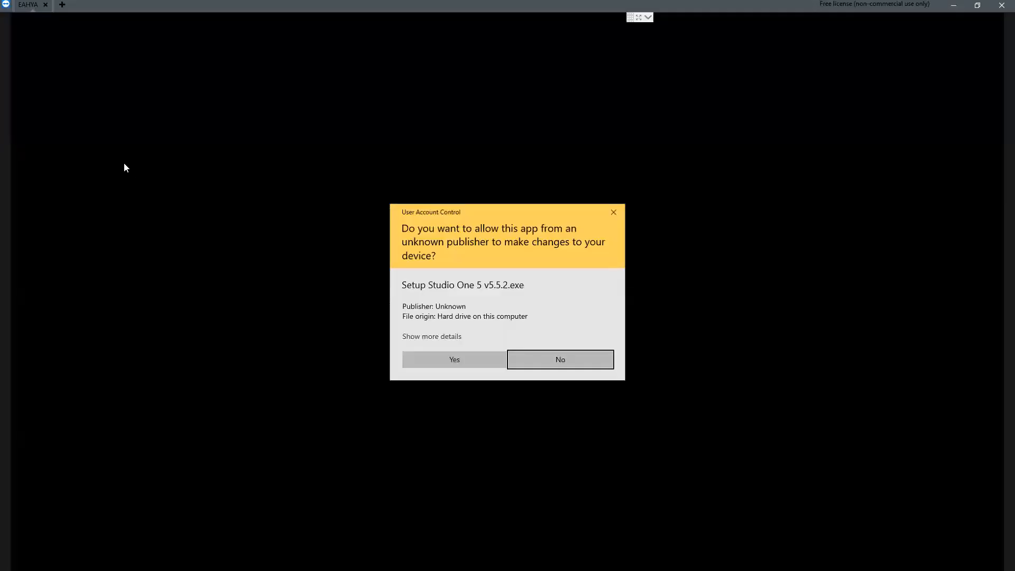
click(490, 357)
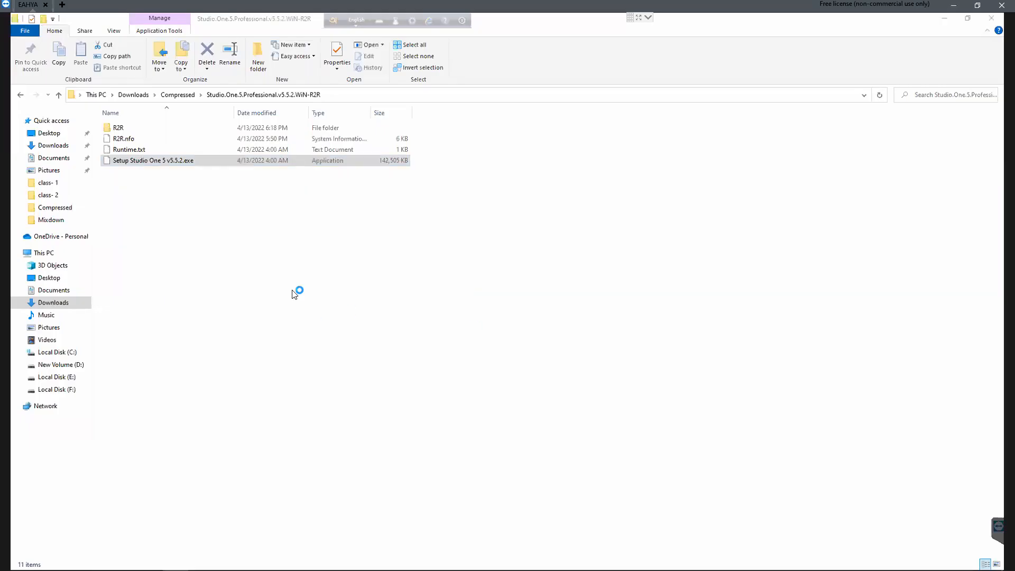
click(571, 377)
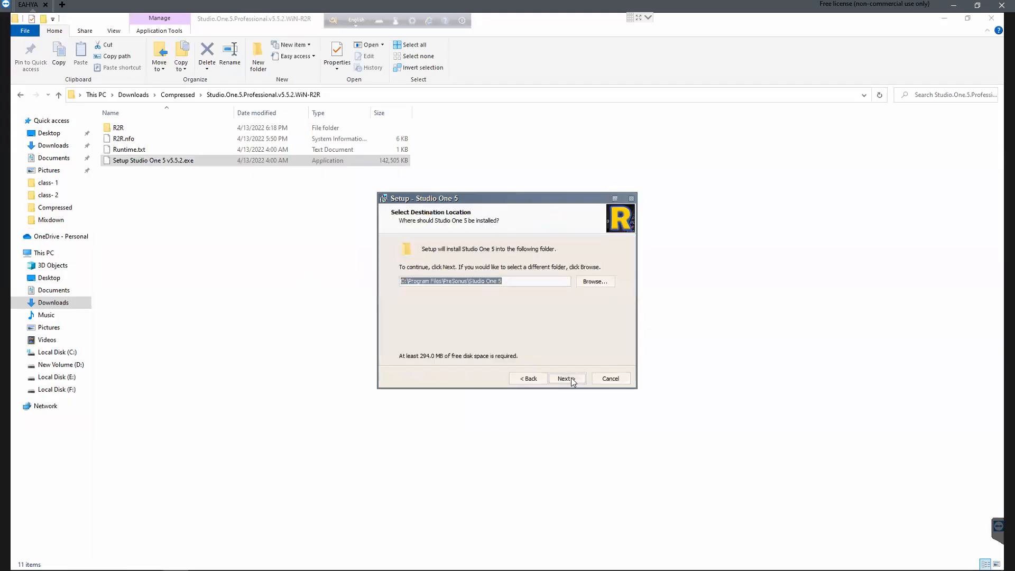
click(564, 378)
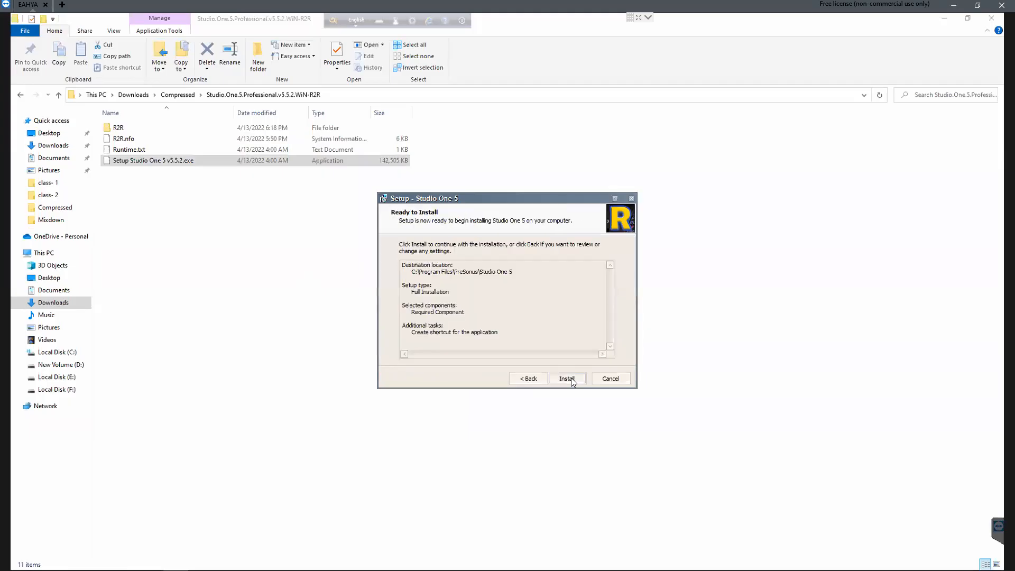
click(565, 378)
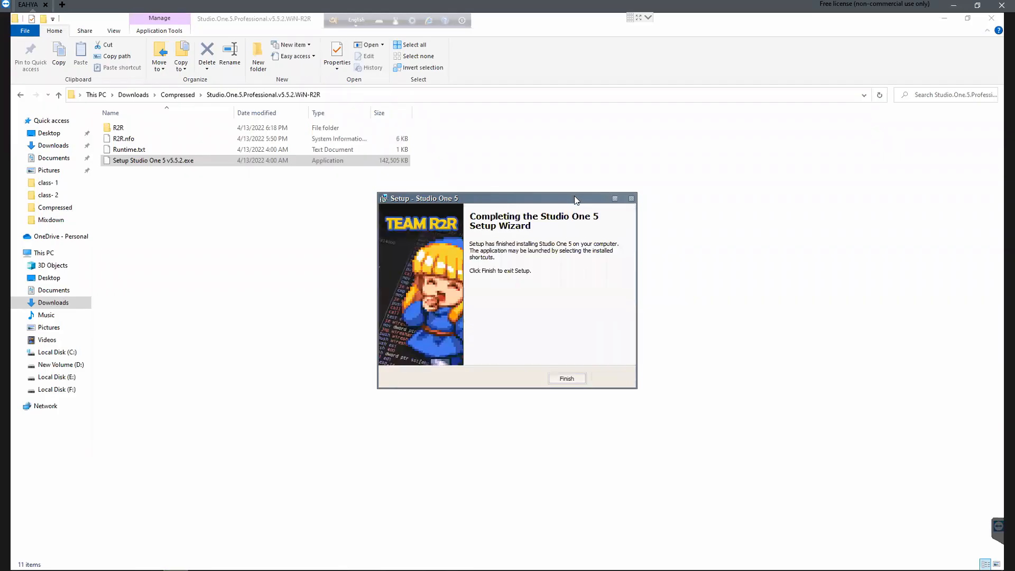
click(566, 379)
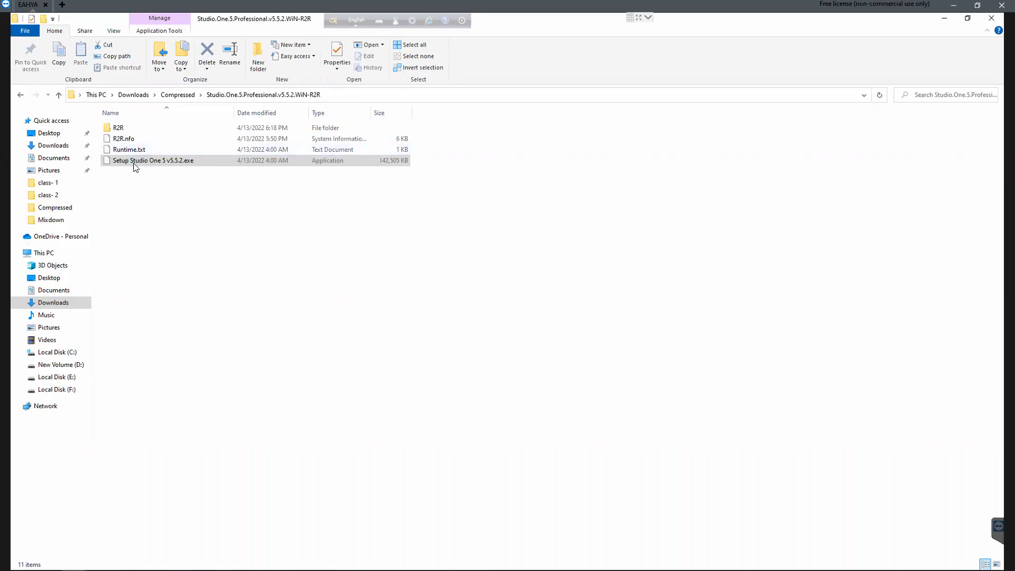
- Open the R2R folder, try to delete StudioOne_Keygen.rar and dismiss the deletion dialog
double_click(126, 127)
click(169, 153)
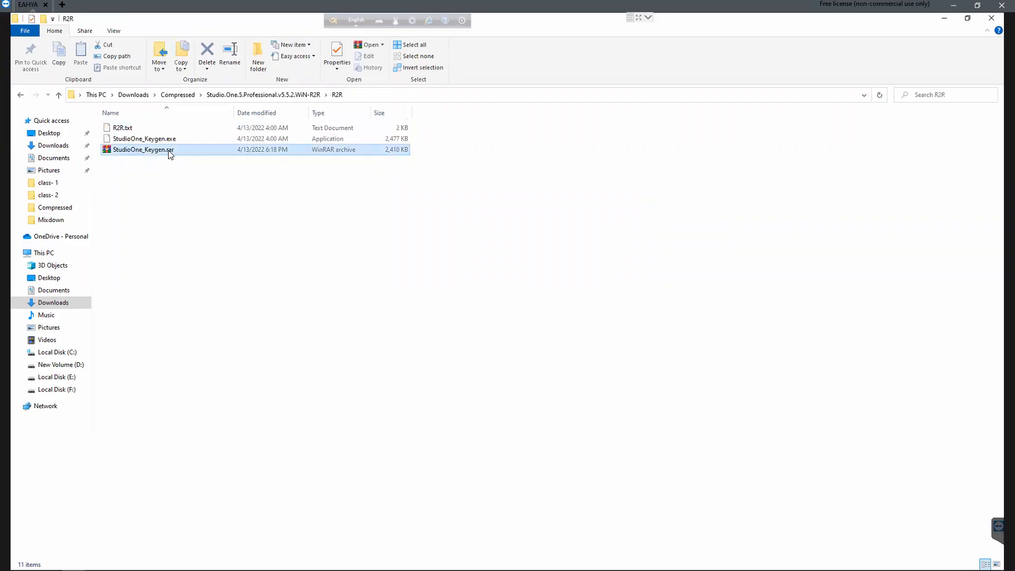
double_click(169, 152)
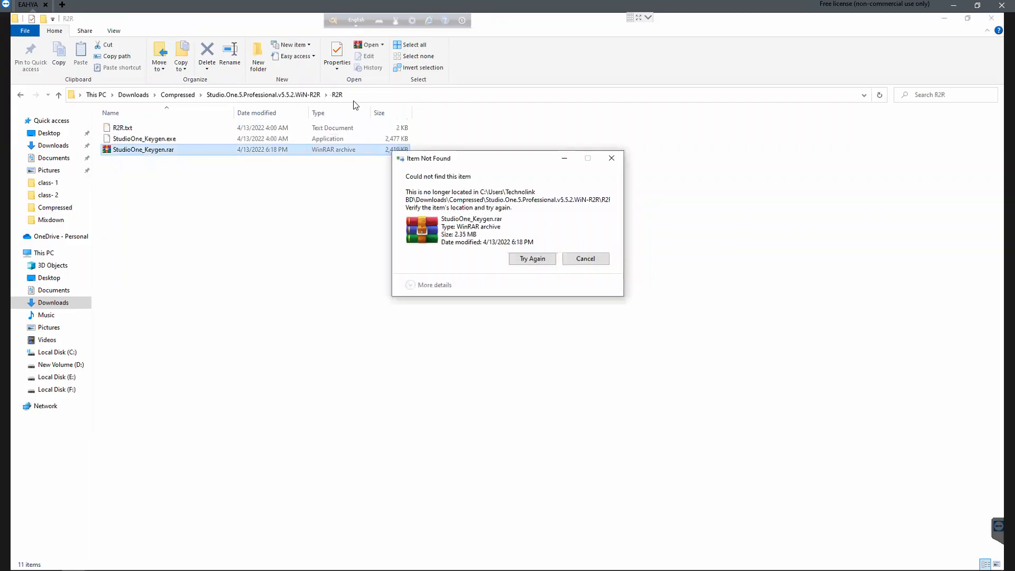
click(538, 260)
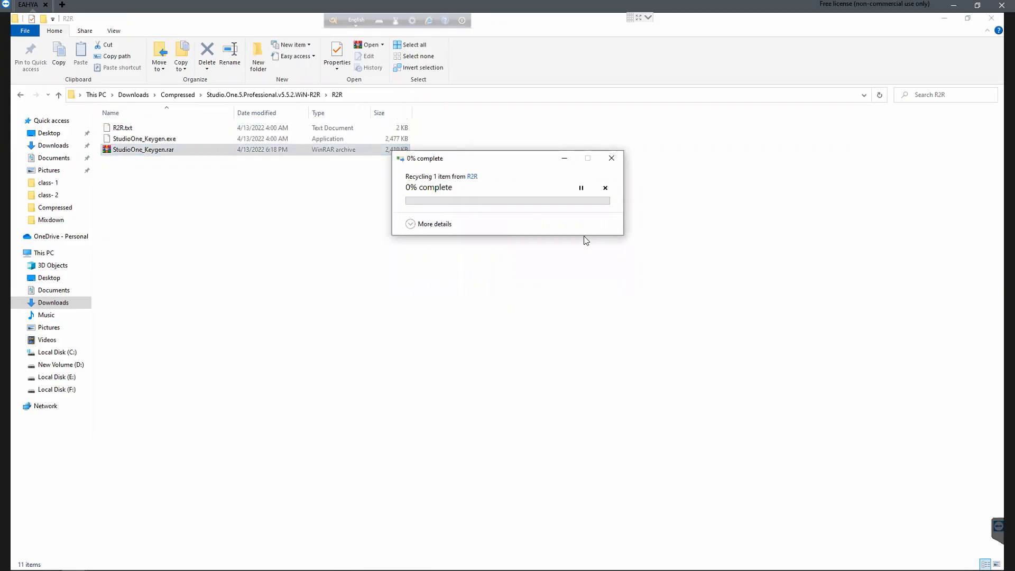
click(619, 161)
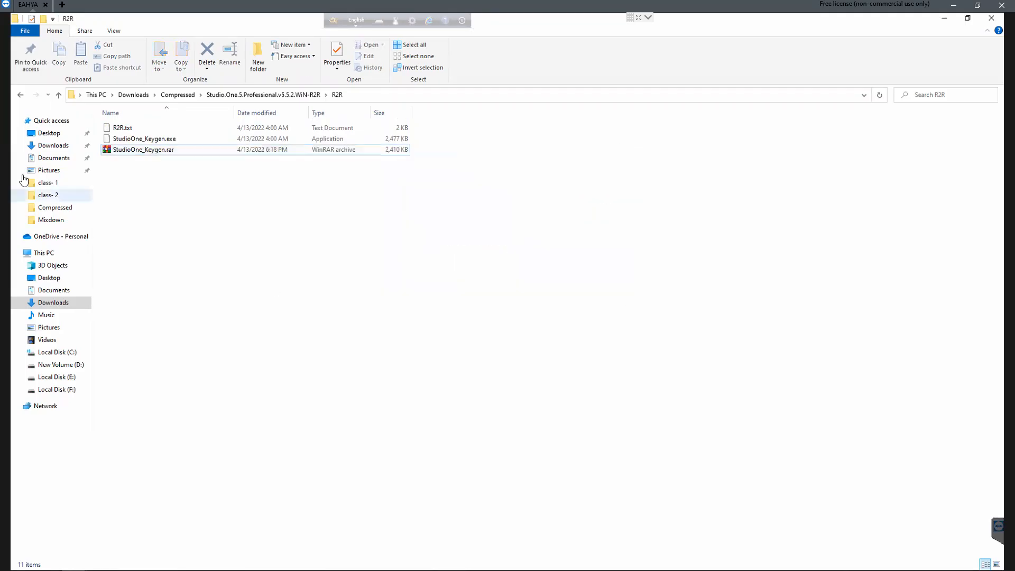
- Launch StudioOne_Keygen.exe with permission granted, minimize the folder window and move the keygen window clear of the desktop's centre
double_click(147, 139)
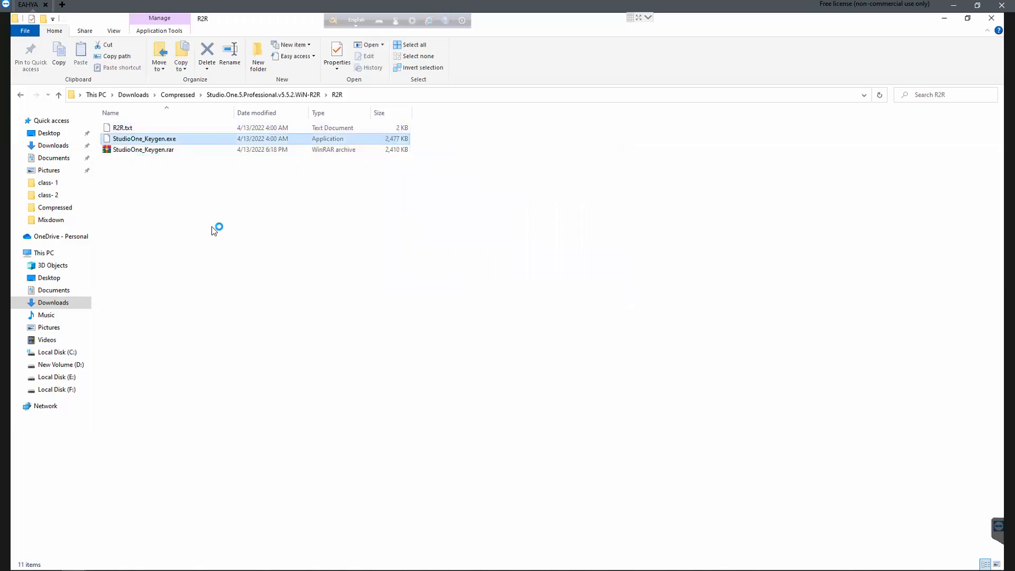
click(492, 361)
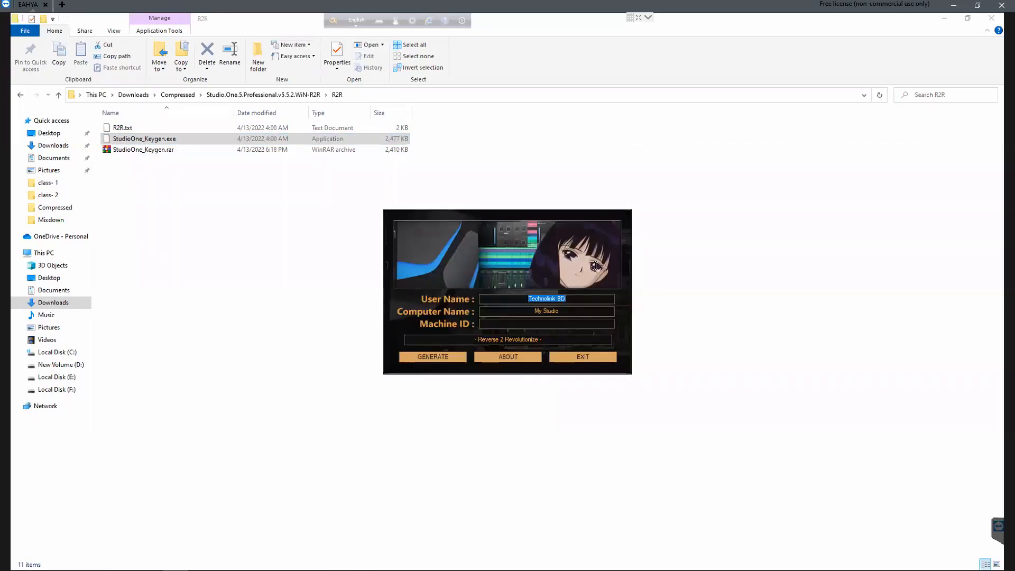
click(946, 18)
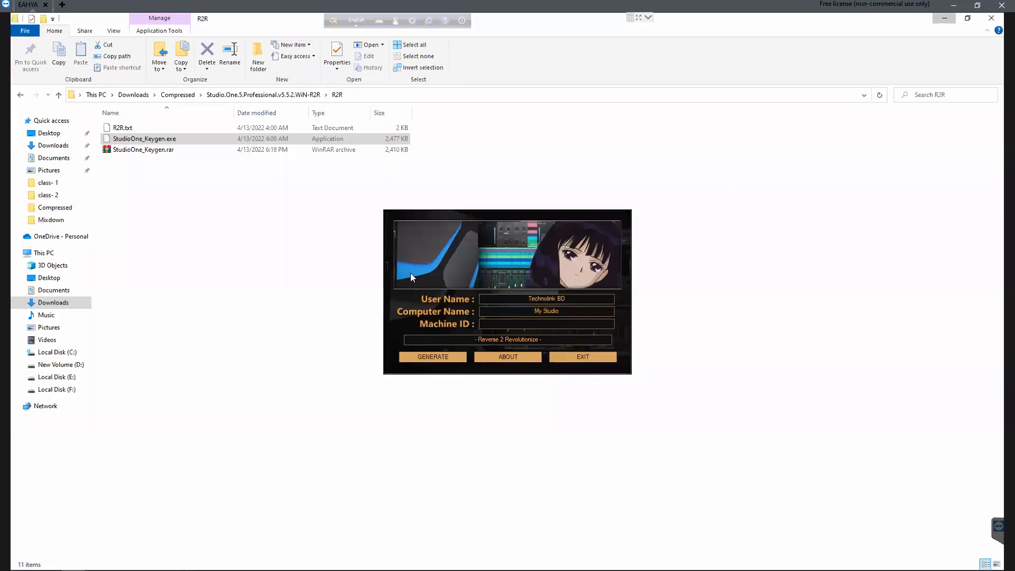
drag(530, 215, 745, 103)
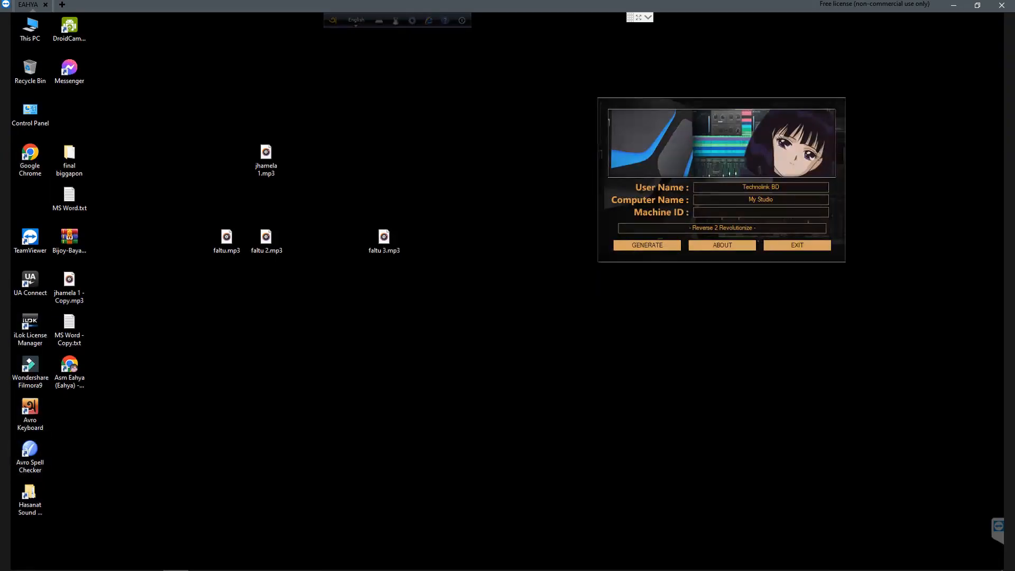
- Shrink the remote session window, find and open Studio One 5 on the remote computer, and maximize the session again
click(976, 5)
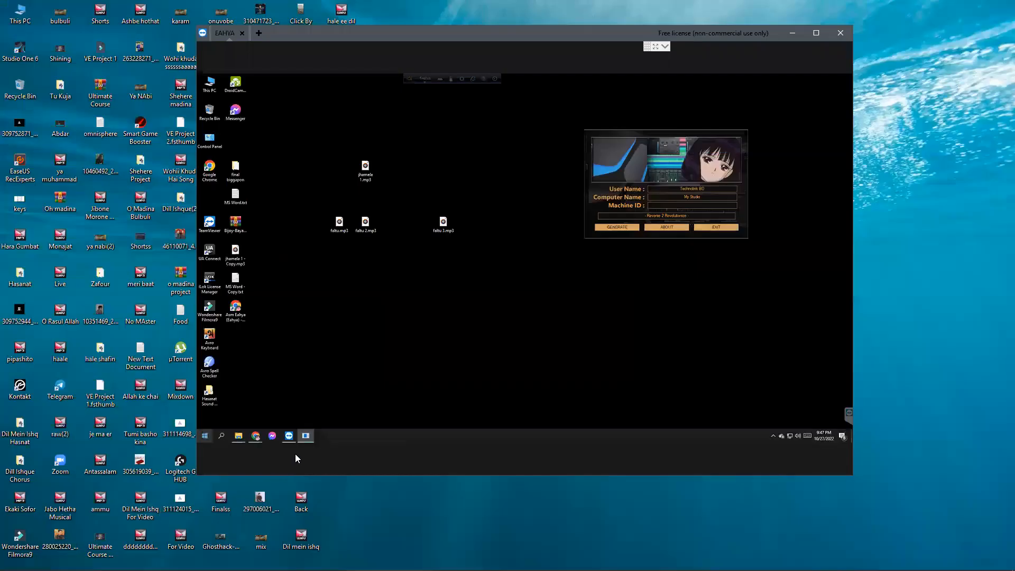
click(205, 437)
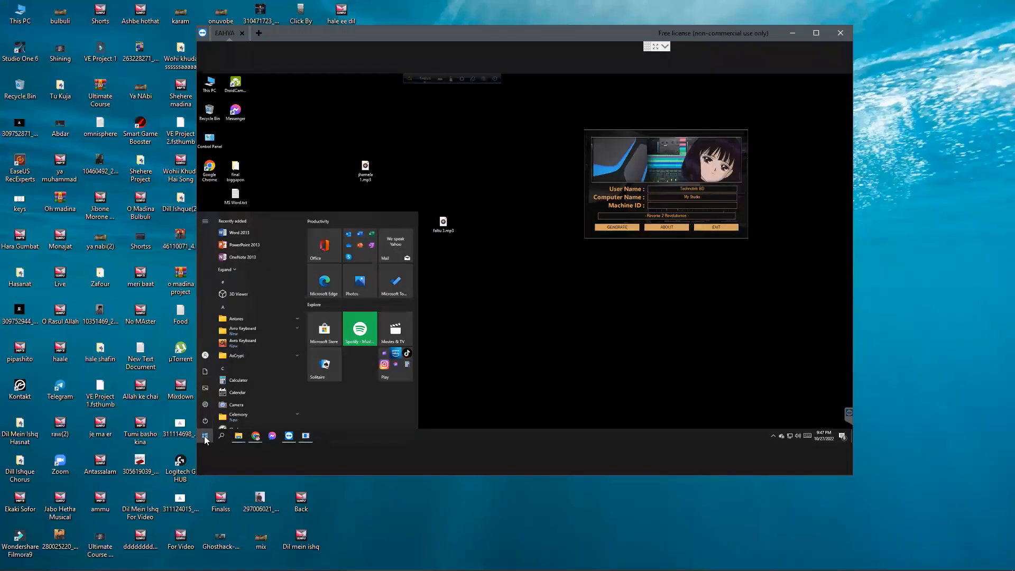
text(st)
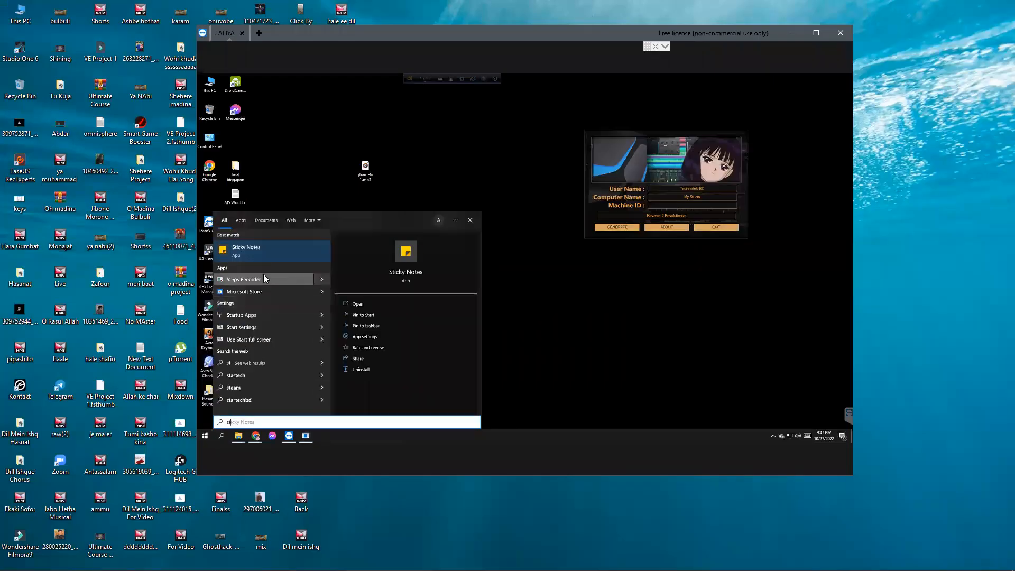
text(ud)
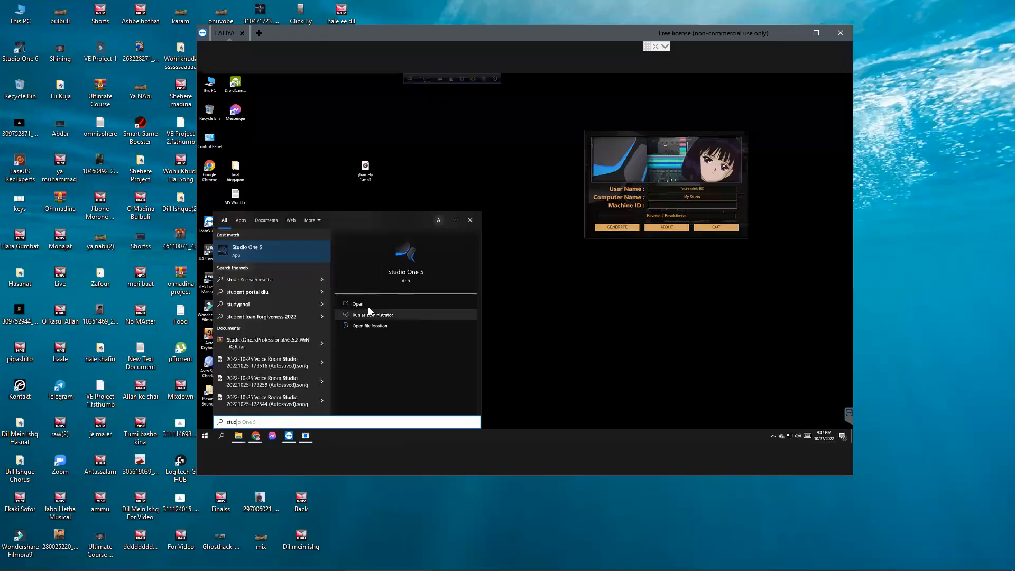
click(373, 303)
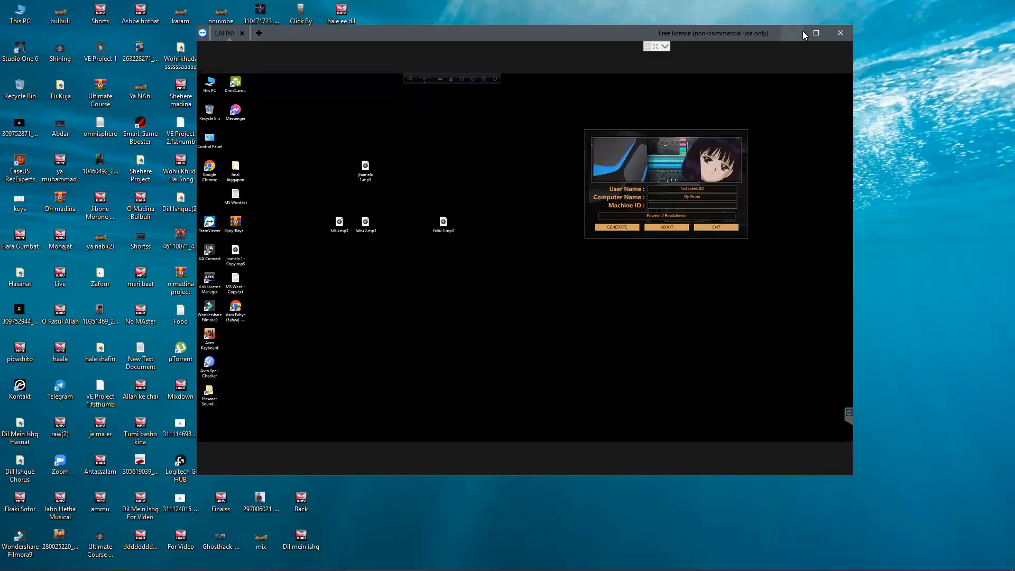
click(817, 34)
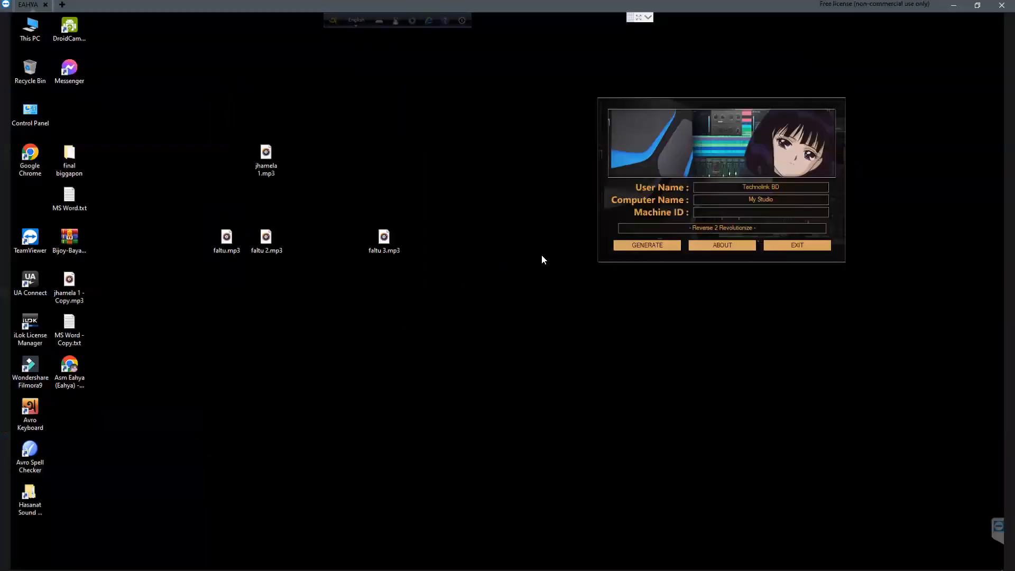
- Move the keygen aside, accept the Studio One license agreement, and skip the PreSonus login to reach offline activation
drag(750, 104, 886, 136)
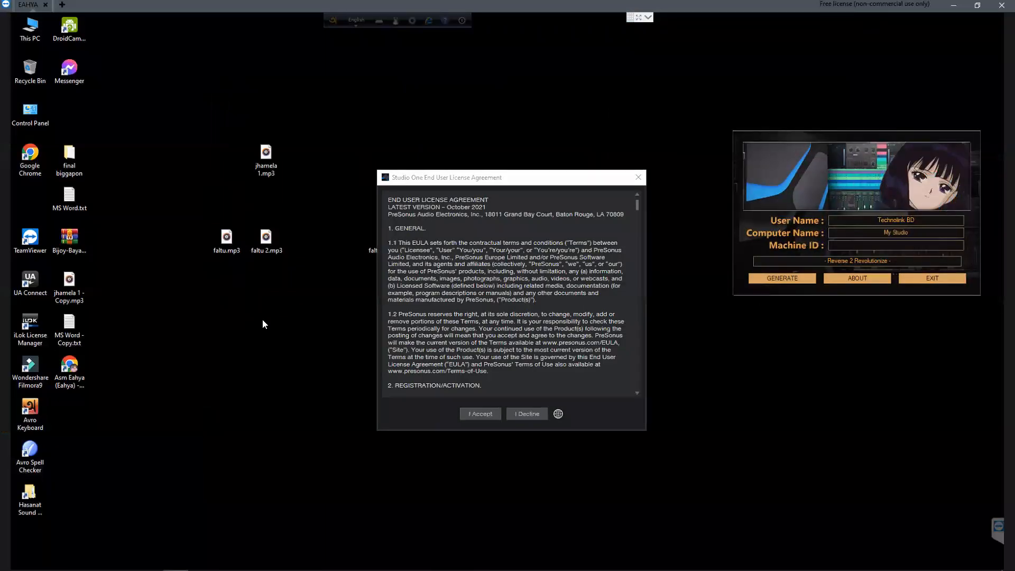
click(471, 414)
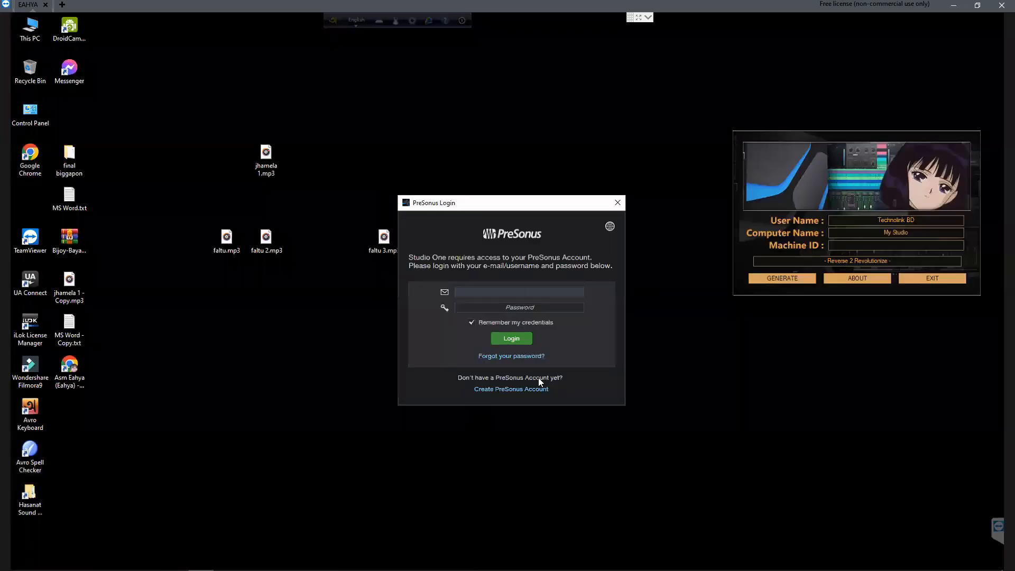
click(617, 203)
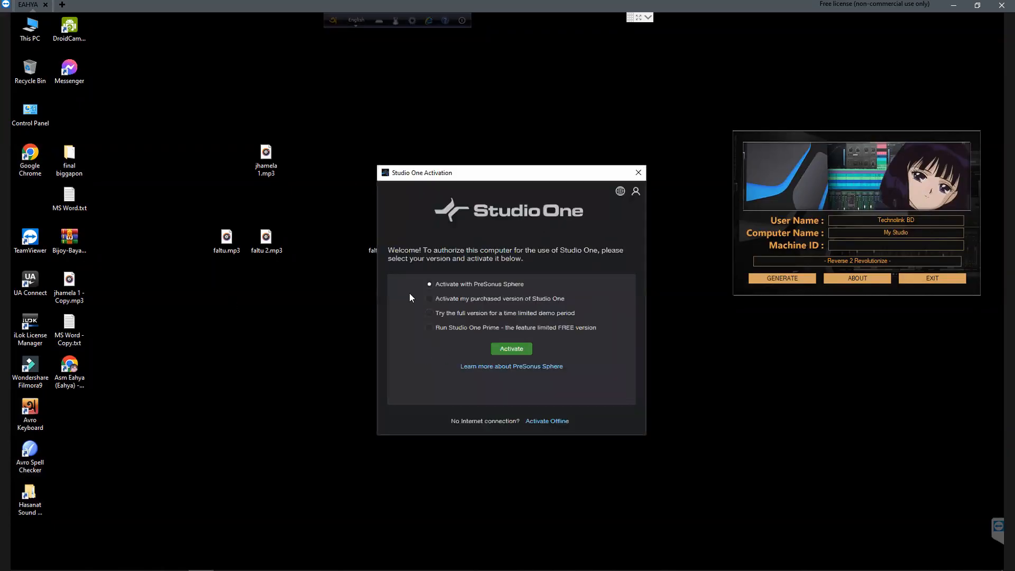
click(542, 421)
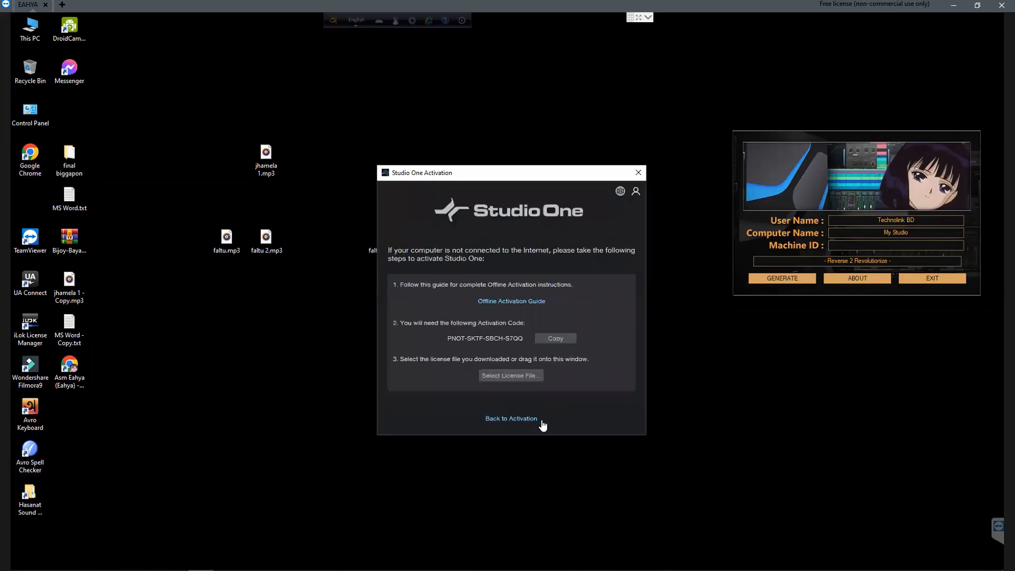
- Copy the activation code into the keygen's Machine ID field and generate the license files in the Desktop folder
click(559, 340)
right_click(867, 245)
click(908, 289)
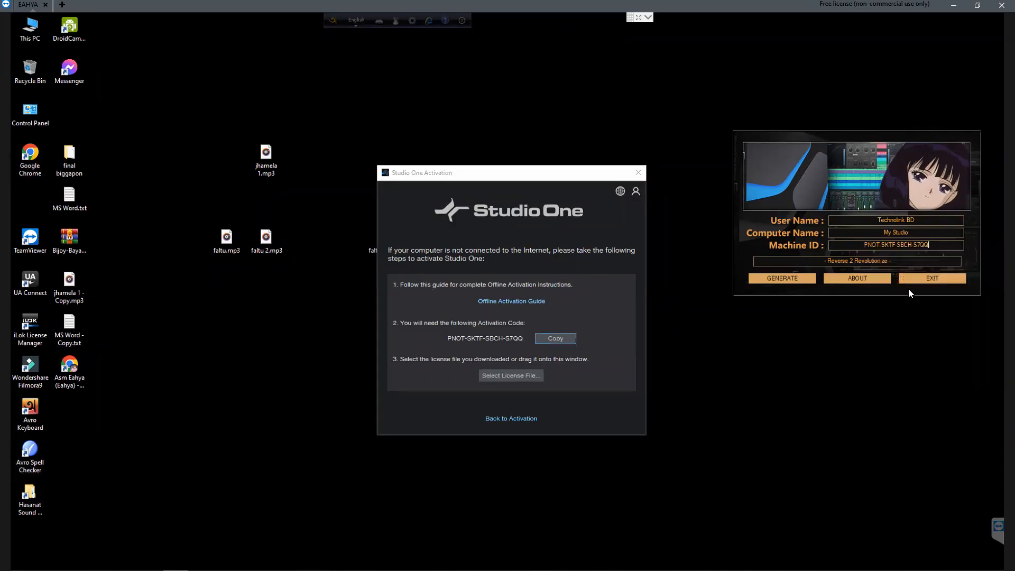
click(773, 281)
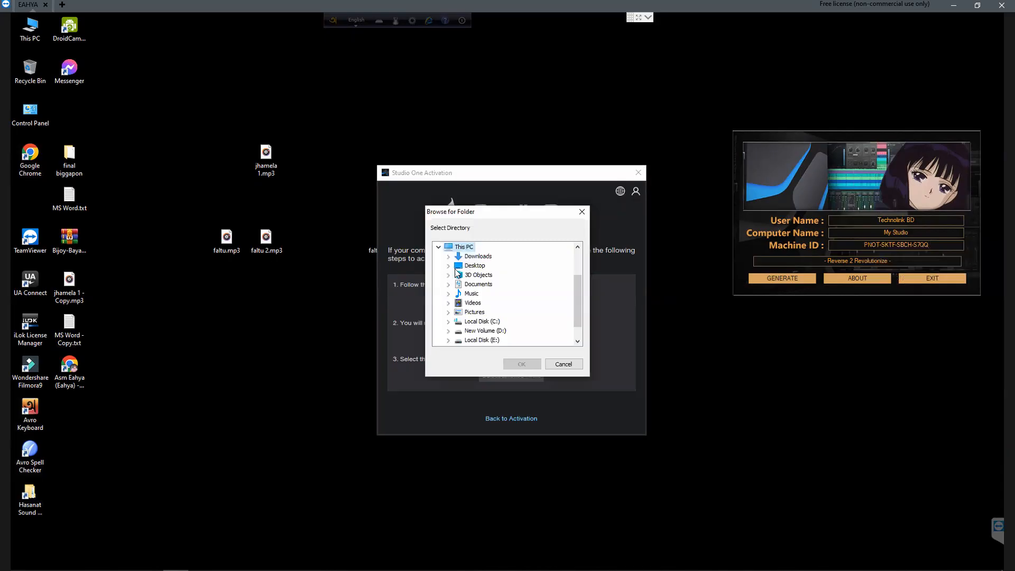
click(474, 268)
click(522, 365)
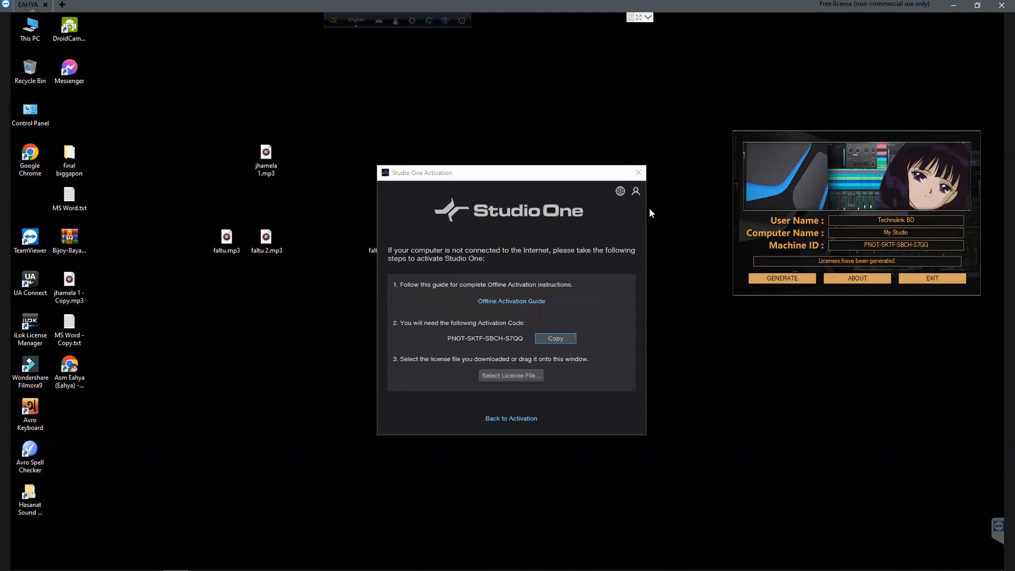
- Close the Studio One Activation window and refresh the remote desktop
mouse_move(601, 176)
mouse_down()
mouse_move(661, 198)
mouse_move(708, 246)
mouse_move(688, 283)
mouse_move(601, 204)
mouse_move(611, 183)
mouse_up()
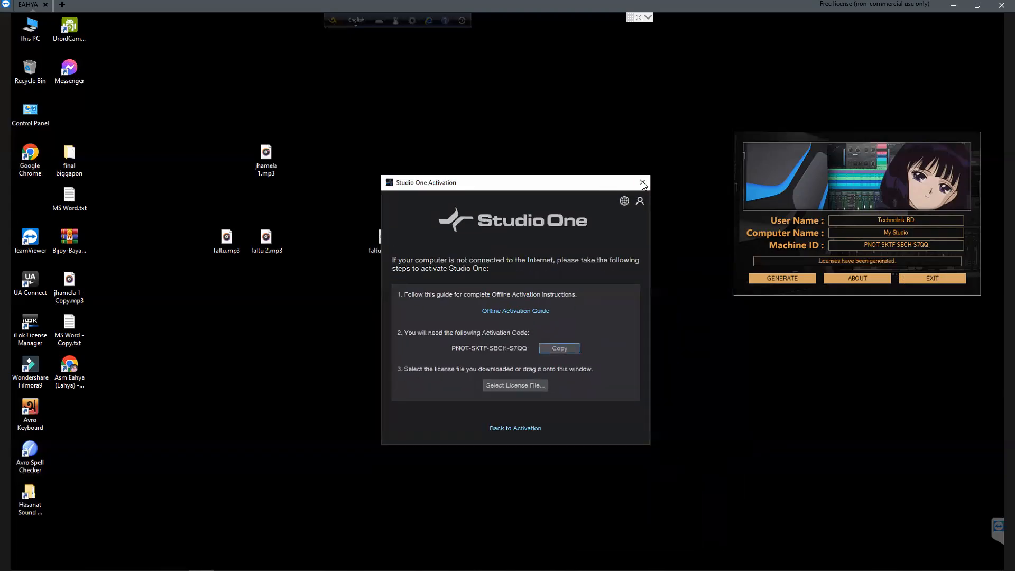
click(643, 183)
right_click(481, 154)
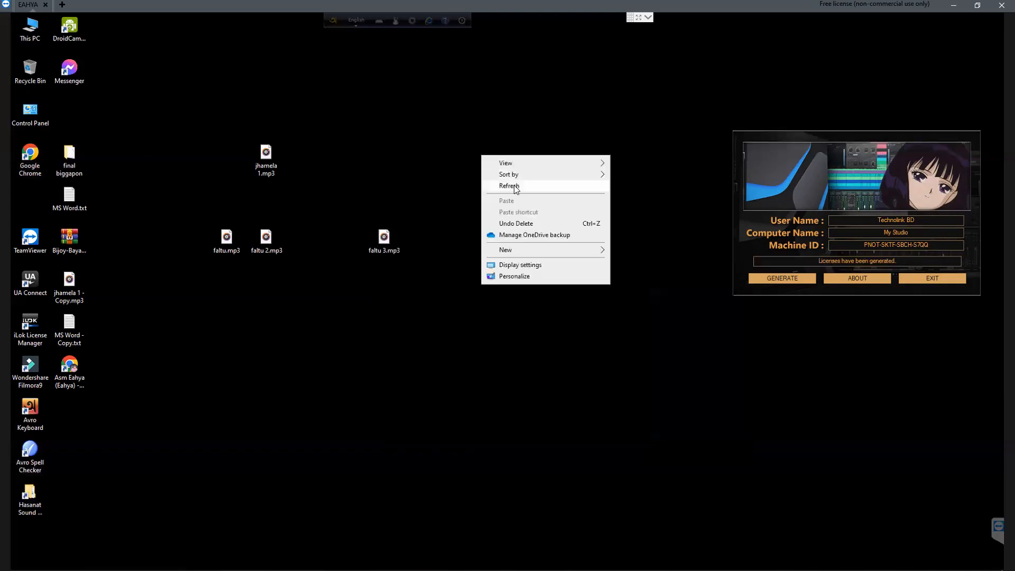
click(521, 186)
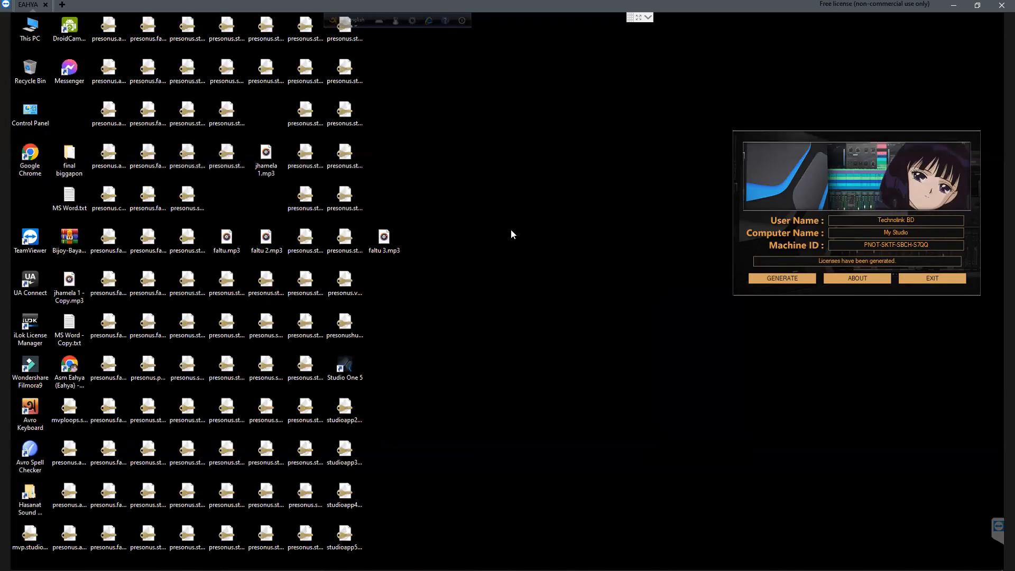
- Move the keygen window closer to the desktop's centre, exit it and dismiss its closing message
drag(791, 152, 646, 170)
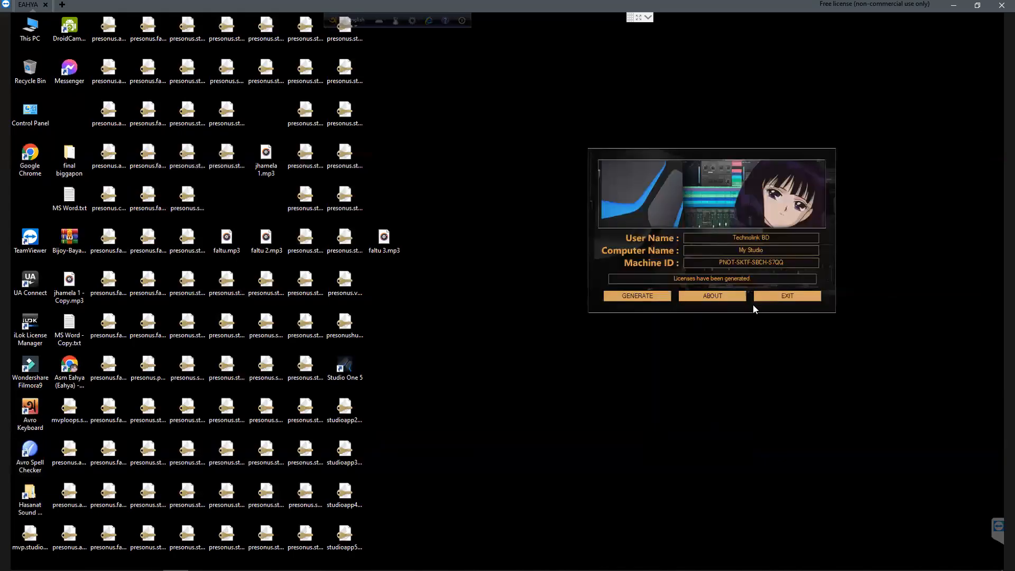
click(783, 296)
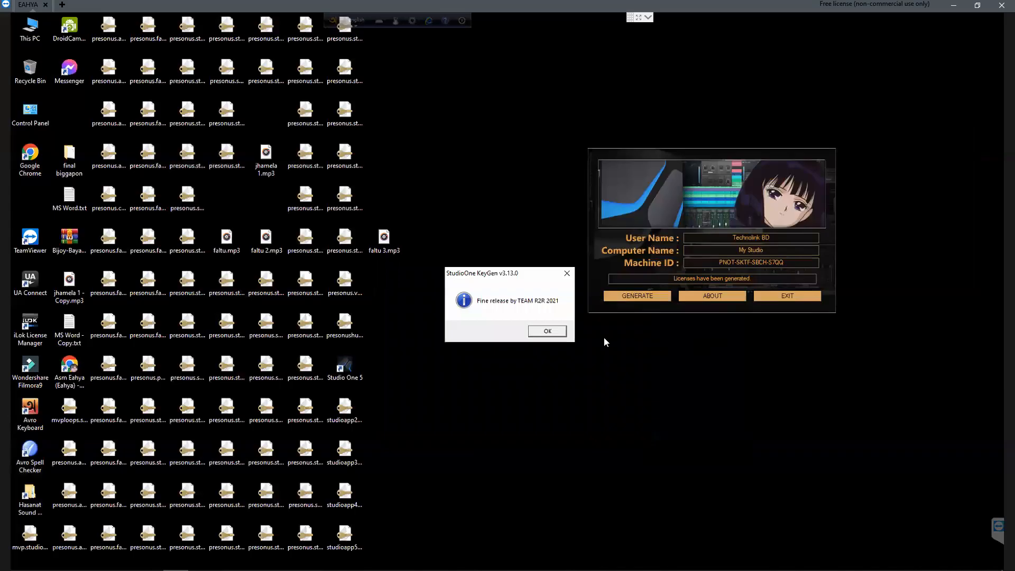
click(548, 332)
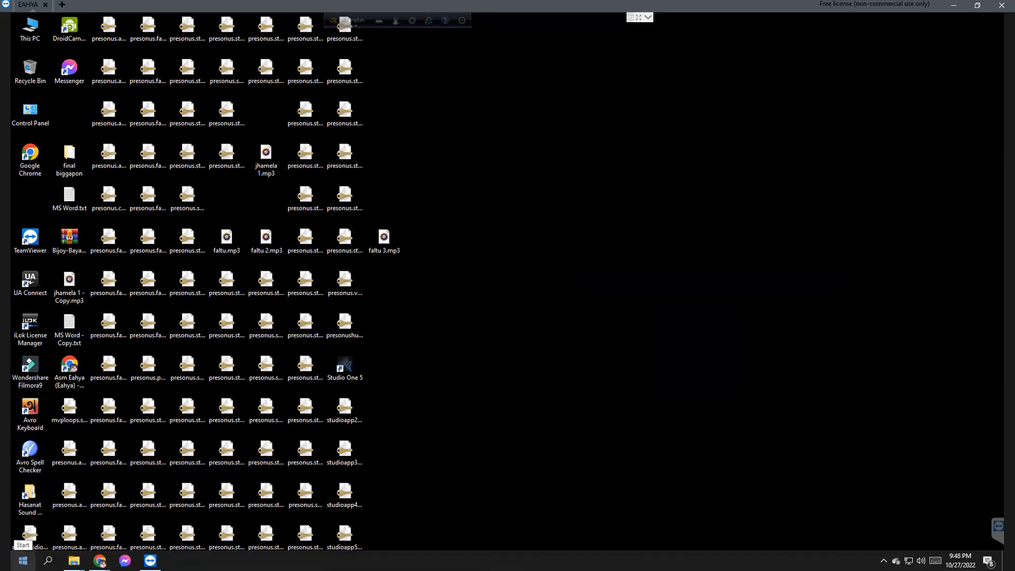
- Search the remote computer for "studio o" and launch Studio One 5
click(23, 560)
text(st)
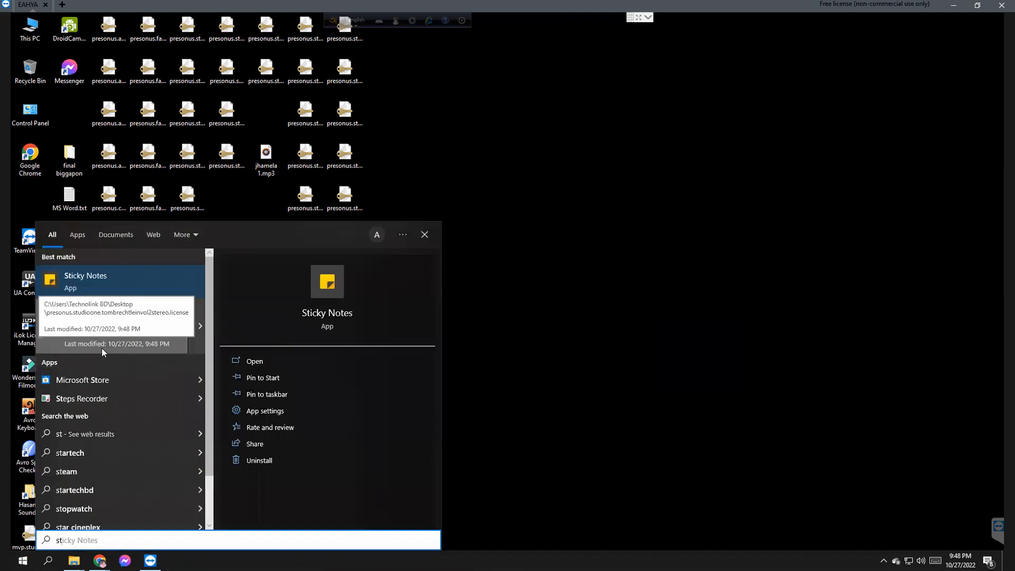
text(udio o)
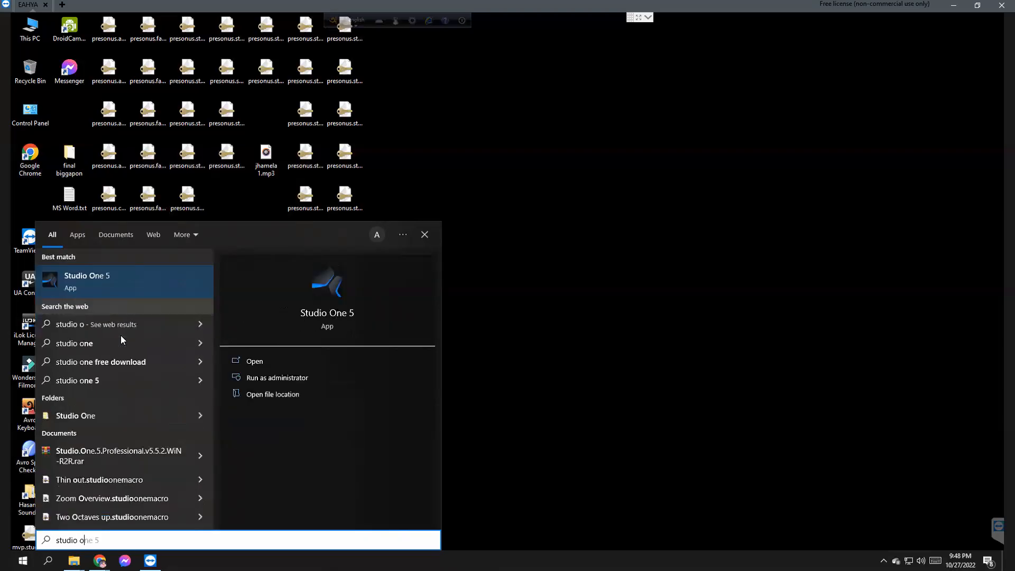
right_click(122, 272)
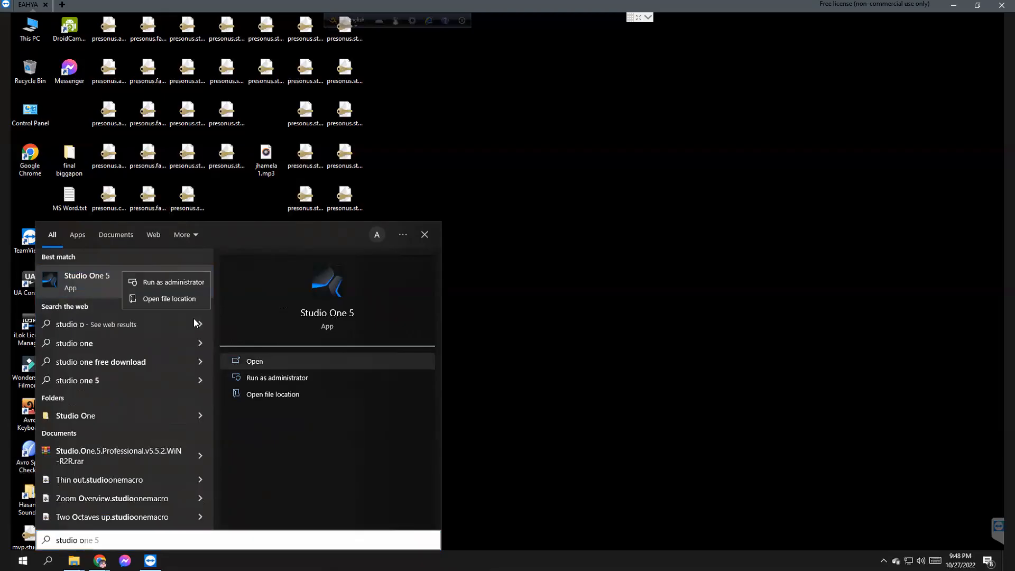
right_click(111, 284)
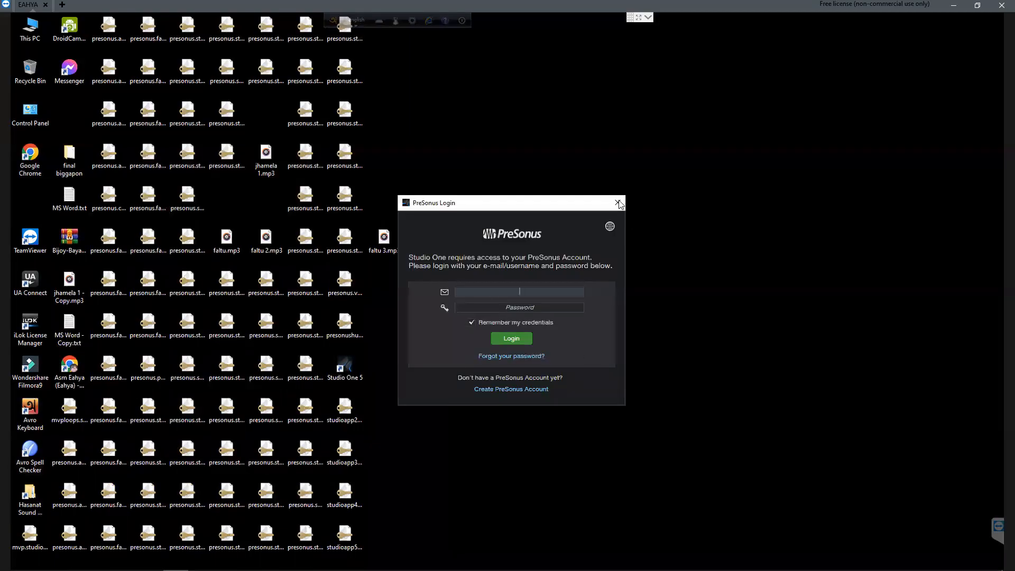
- Skip the PreSonus login and activate Studio One offline with studioapp5.pro.license from the Desktop folder
click(617, 204)
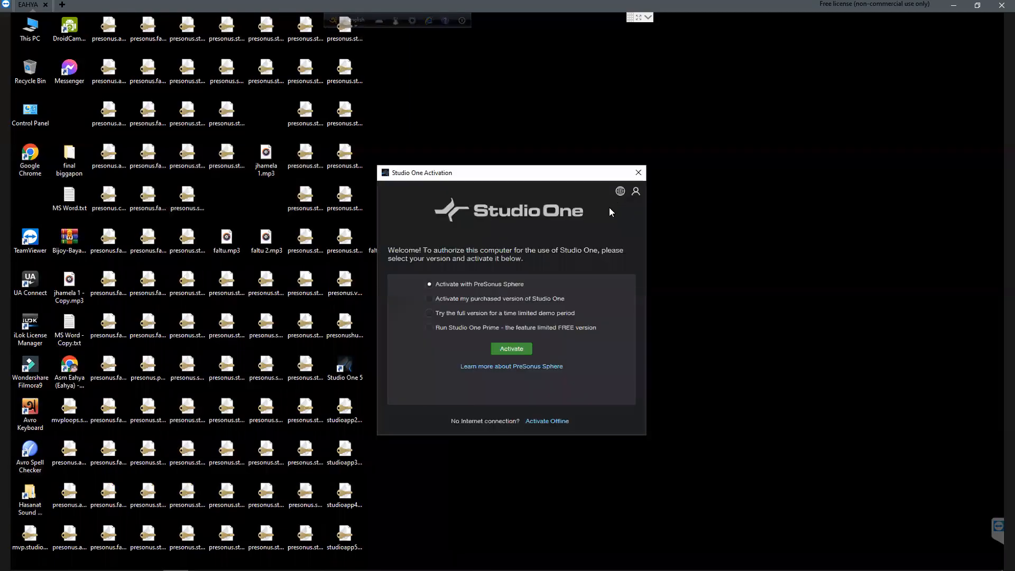
click(555, 423)
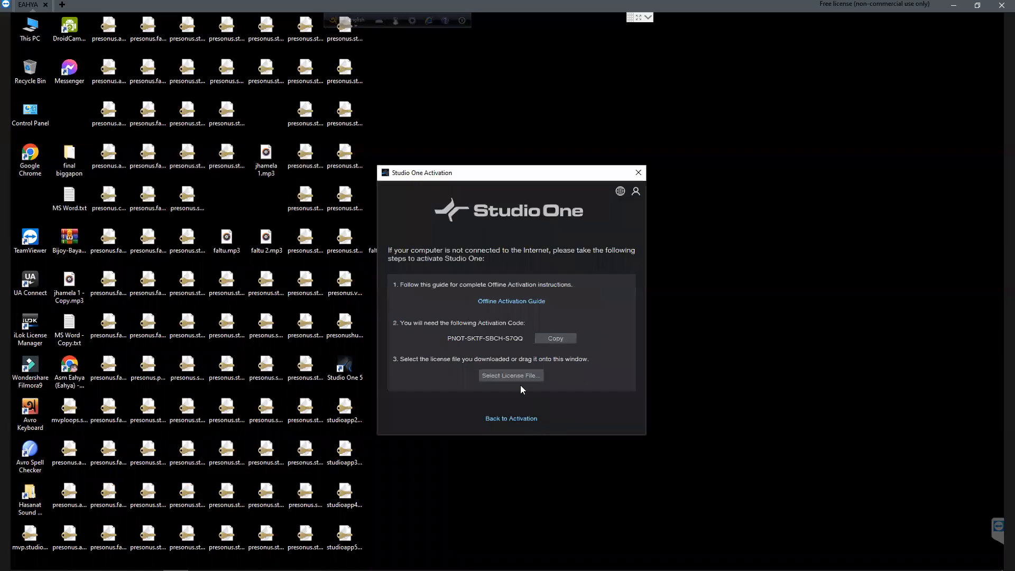
click(508, 376)
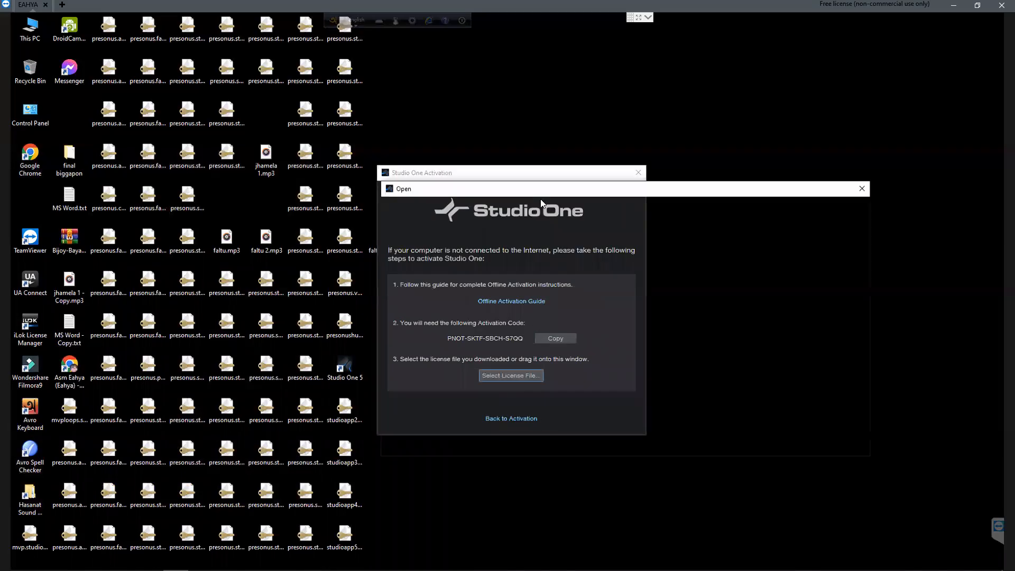
drag(580, 192, 691, 144)
click(530, 243)
drag(977, 213, 978, 364)
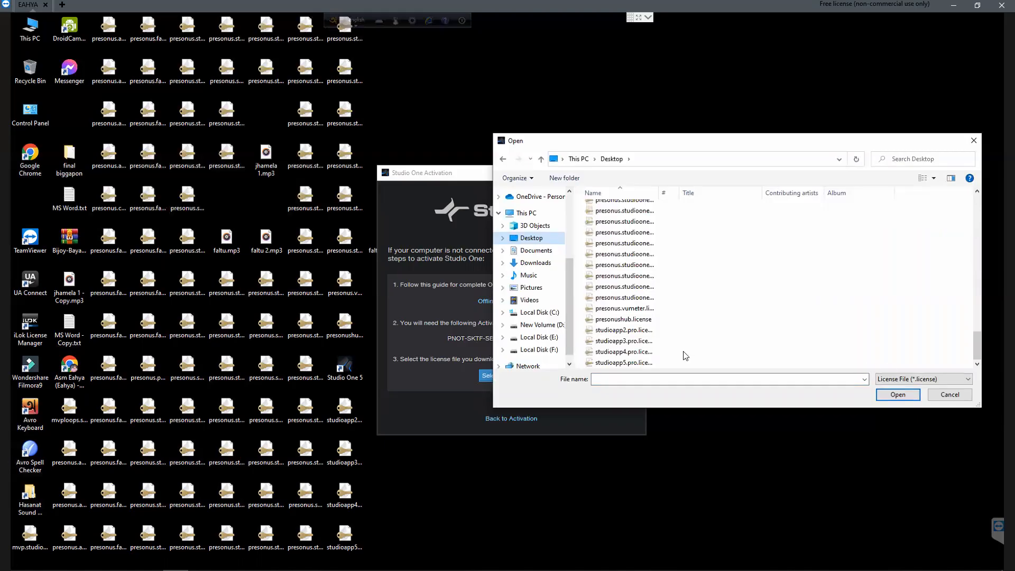
click(637, 364)
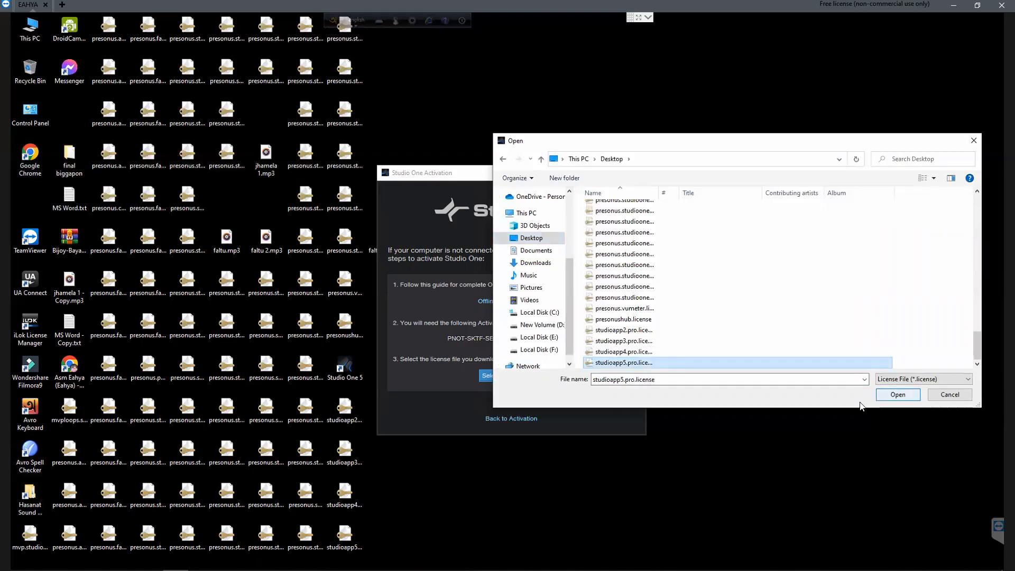
click(898, 395)
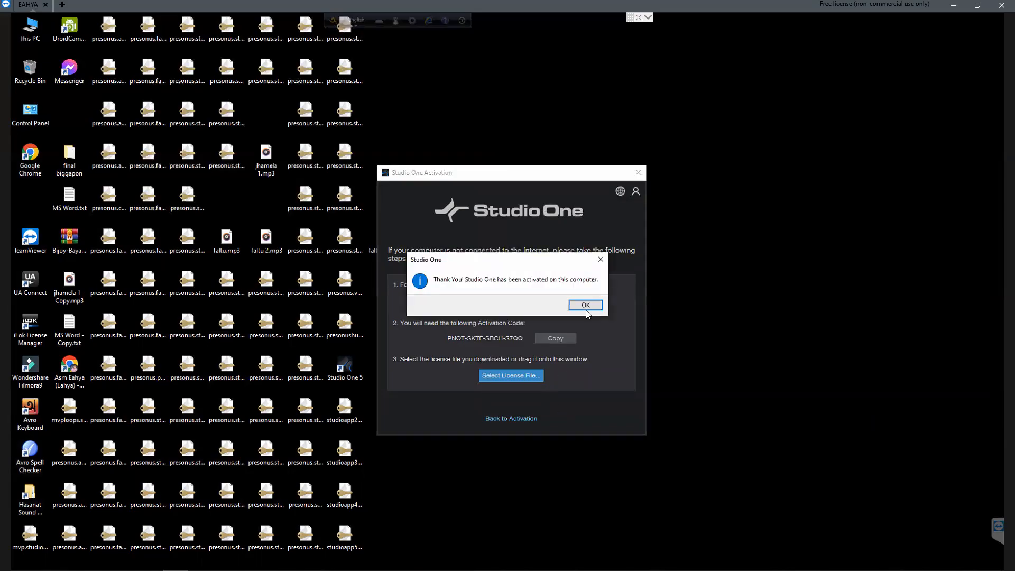
click(574, 305)
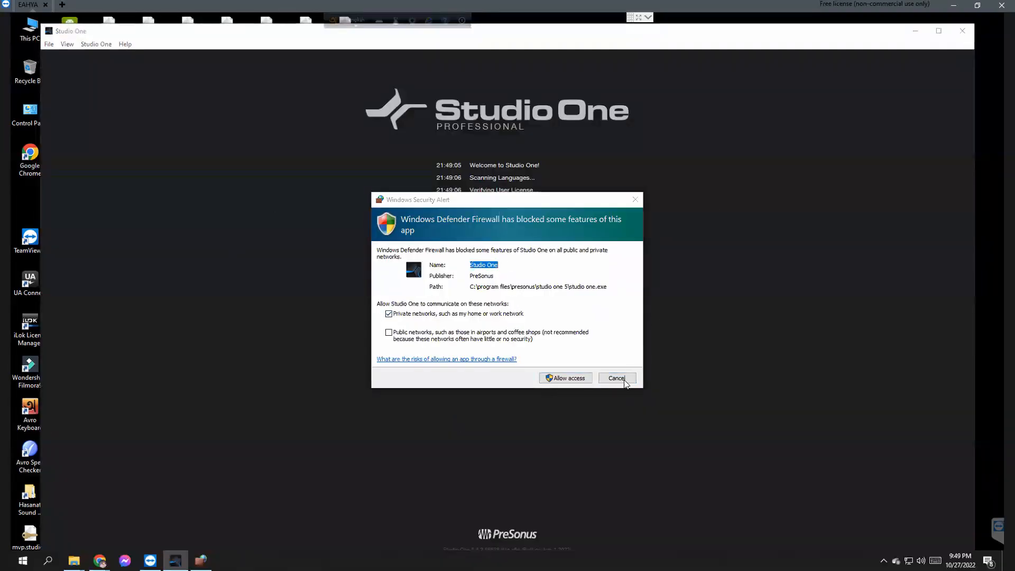
- Decline firewall access for Studio One and cancel the running plug-in scan
click(617, 378)
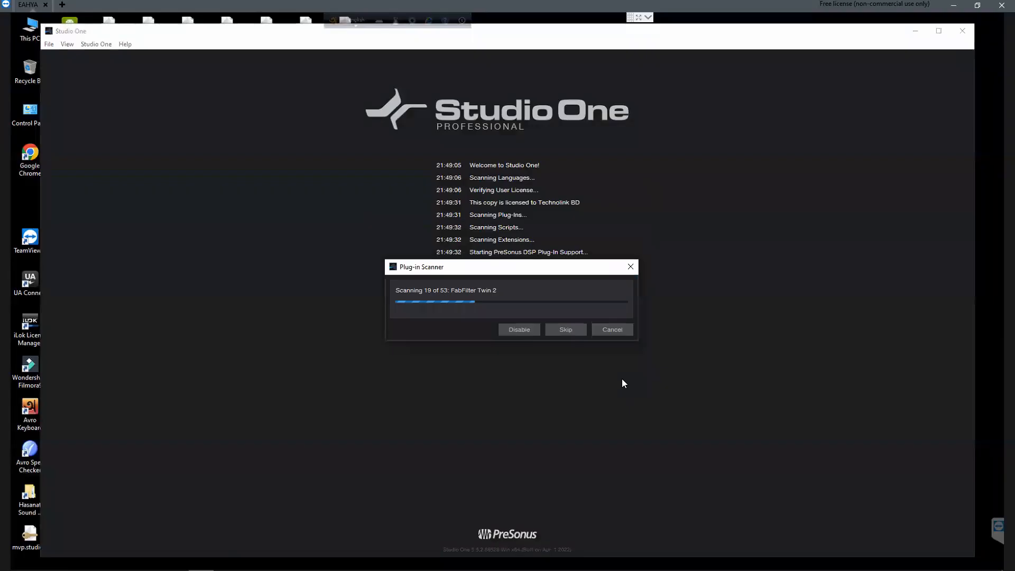
click(612, 329)
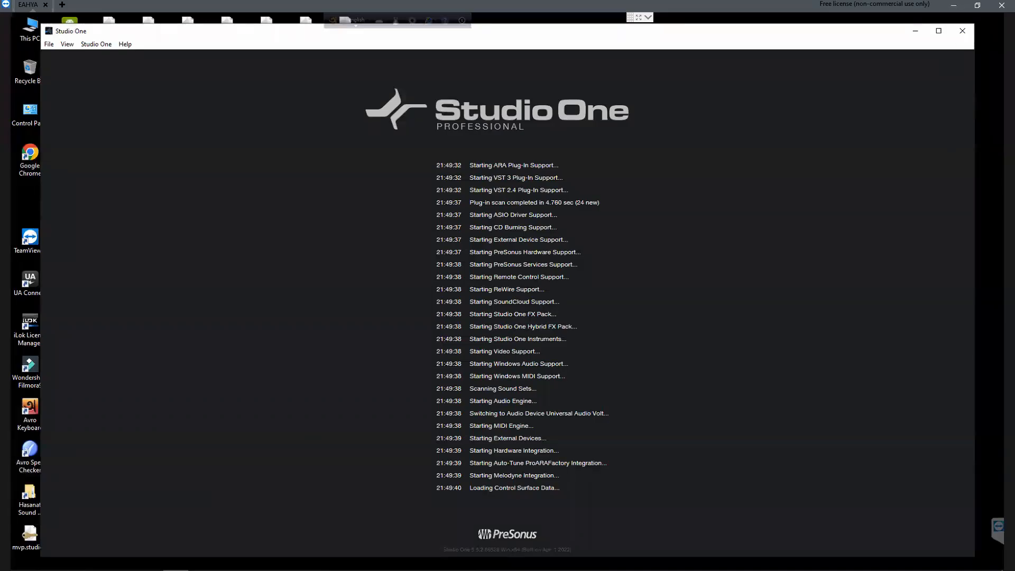
- Search the remote computer's Windows Settings for "fire", open Windows Defender Firewall and bring up its advanced security settings
click(977, 6)
mouse_move(346, 448)
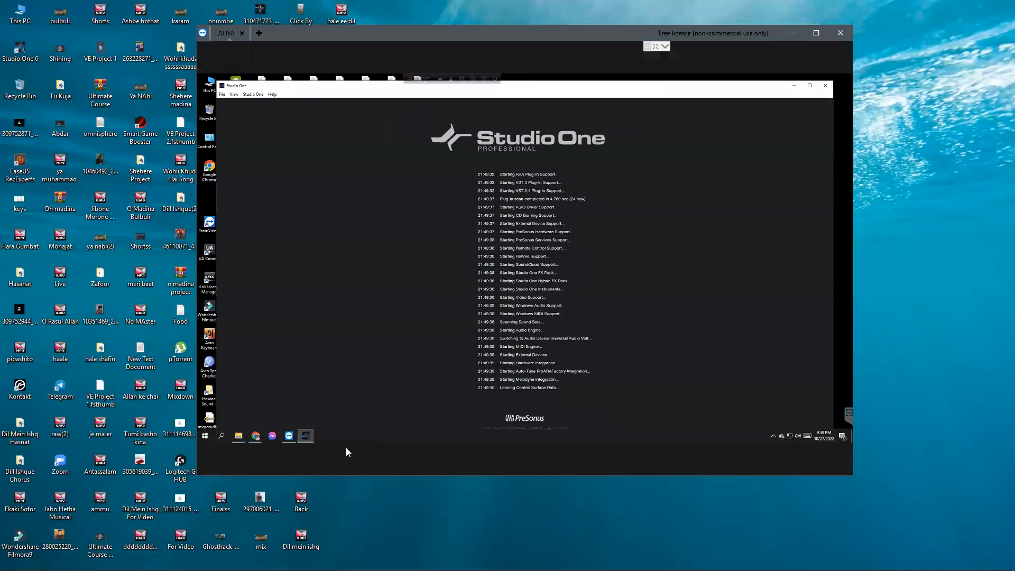
click(204, 436)
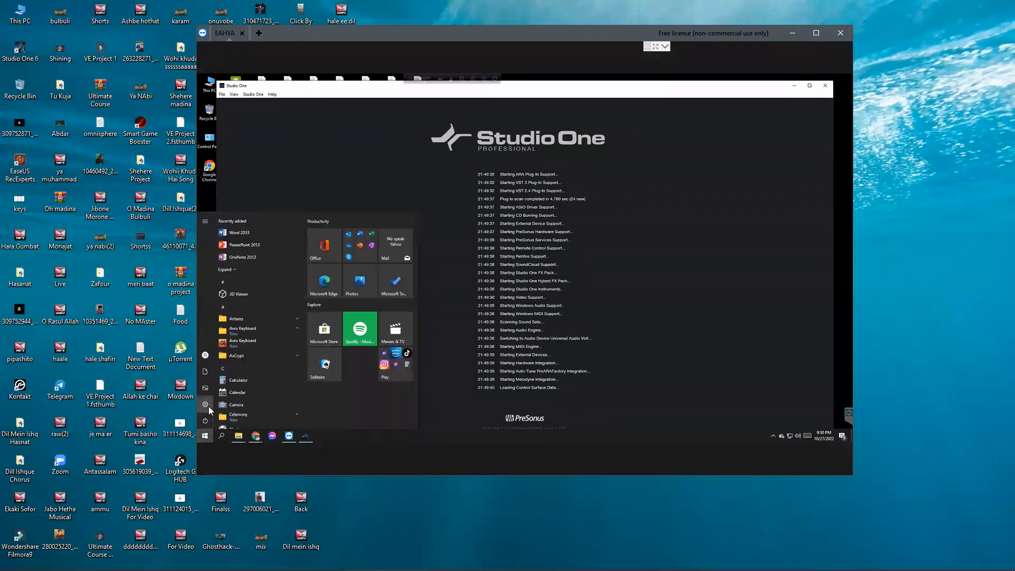
click(206, 405)
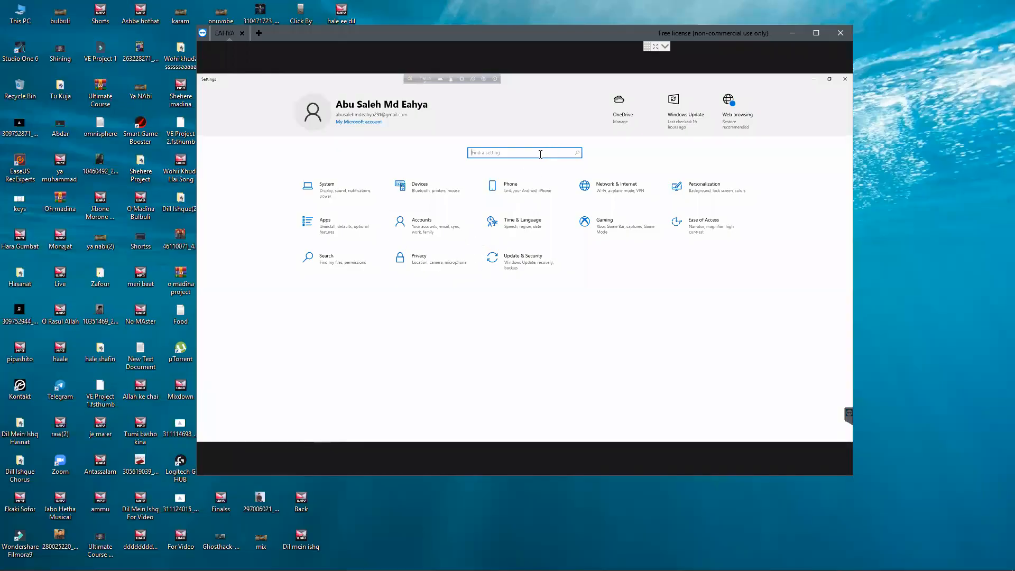
text(fire)
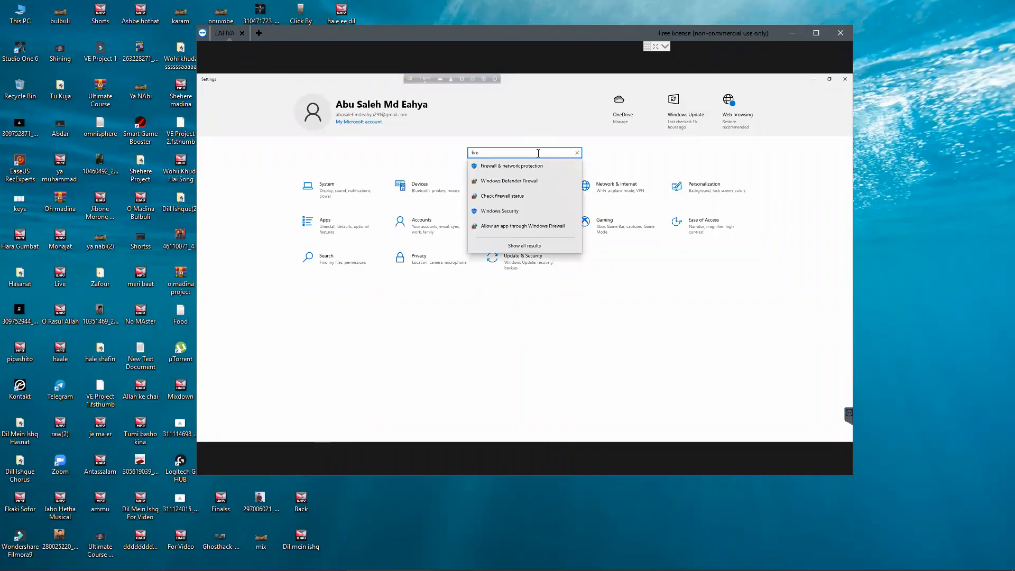
click(533, 189)
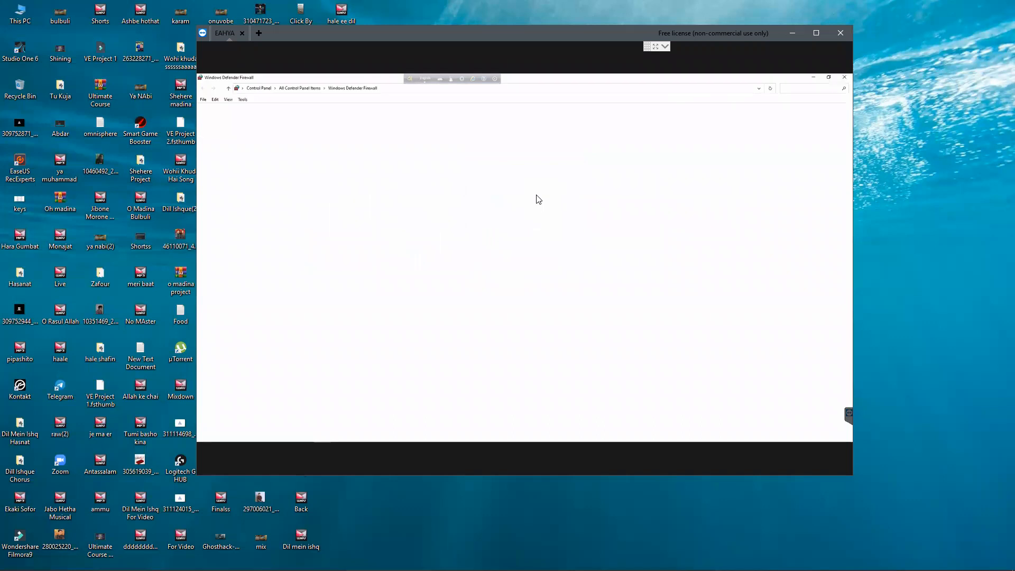
click(824, 33)
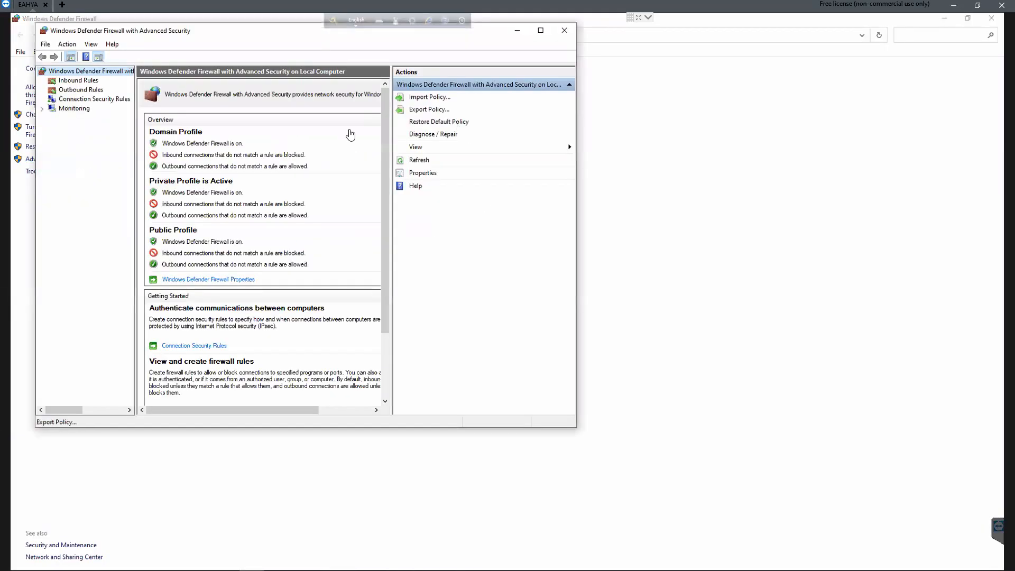
- Start a new inbound firewall rule of the Program type and browse for its program path
click(79, 80)
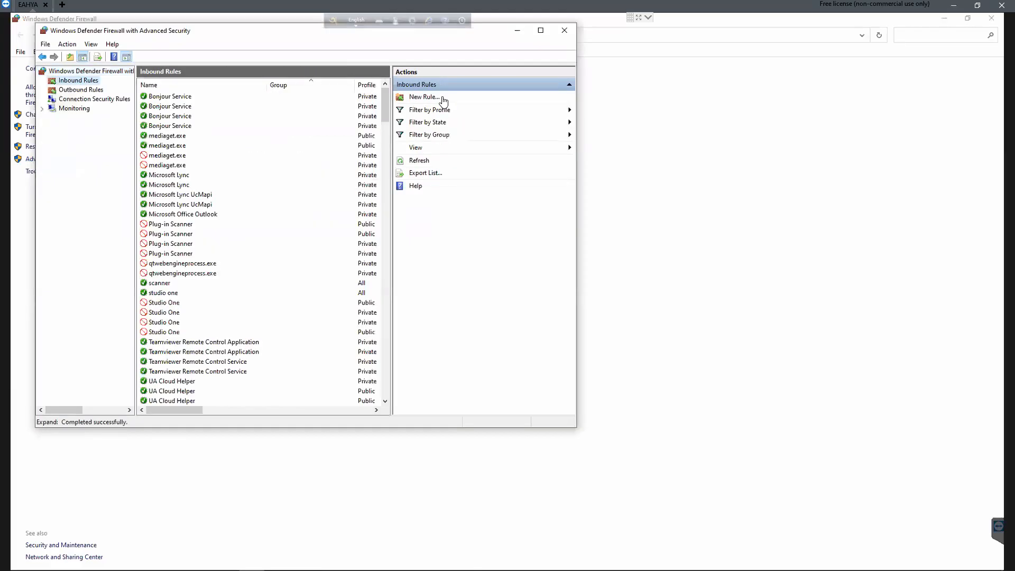
click(443, 98)
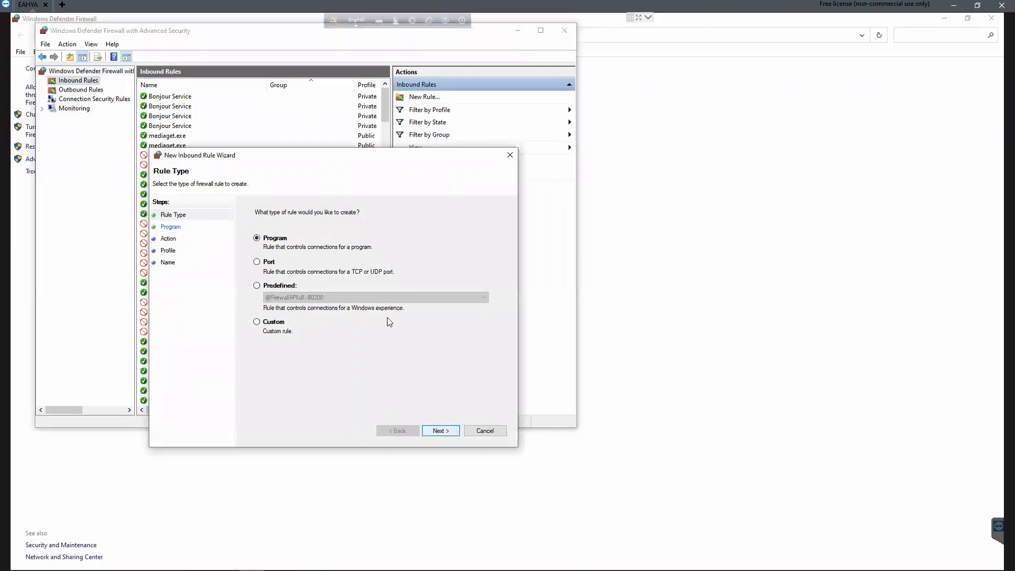
key(Return)
click(467, 279)
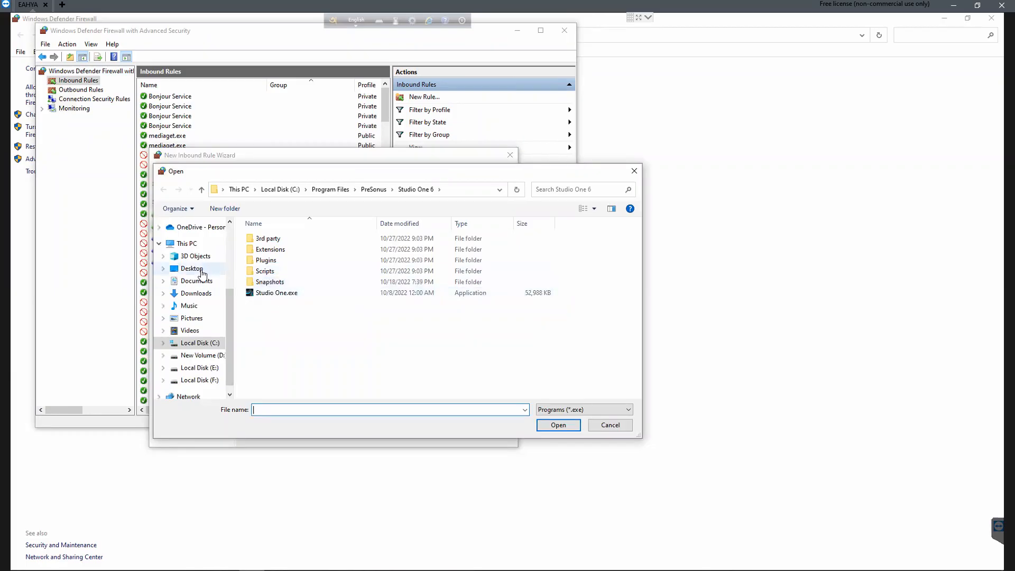
- Browse to the folder C:\Program Files\PreSonus\Studio One 5 for the rule's program
click(202, 271)
click(186, 243)
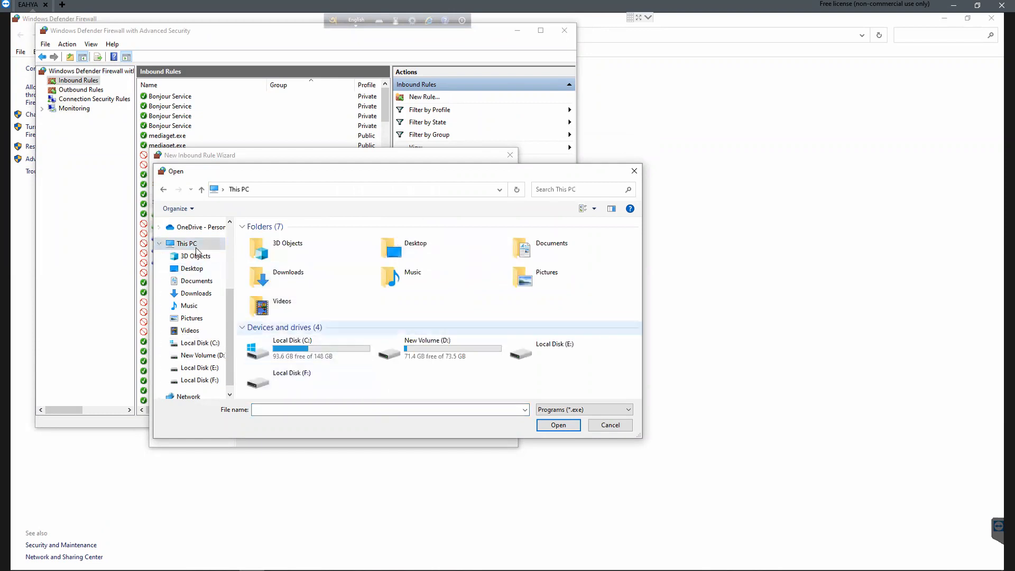
double_click(304, 359)
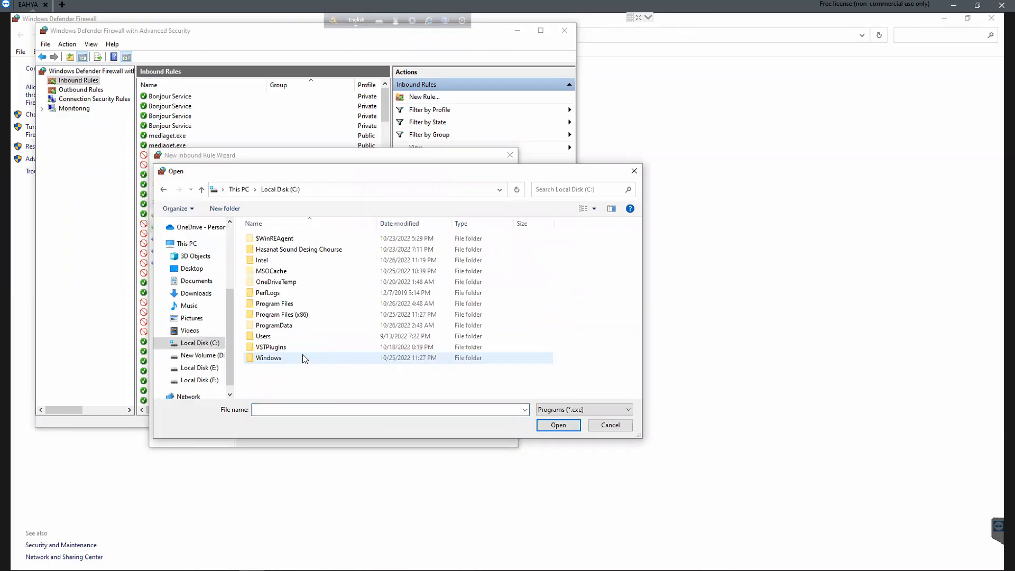
click(282, 305)
double_click(282, 305)
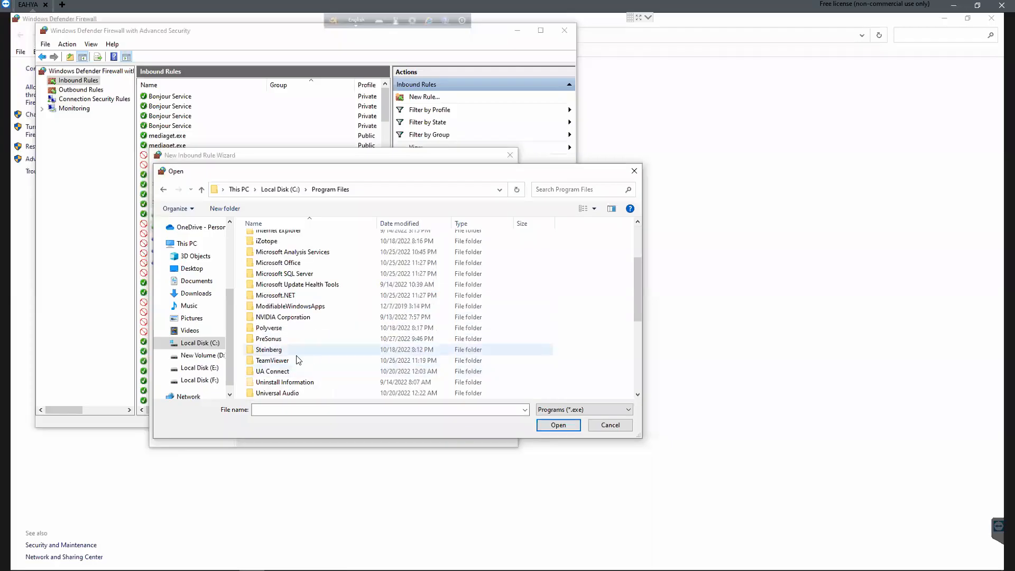
click(265, 341)
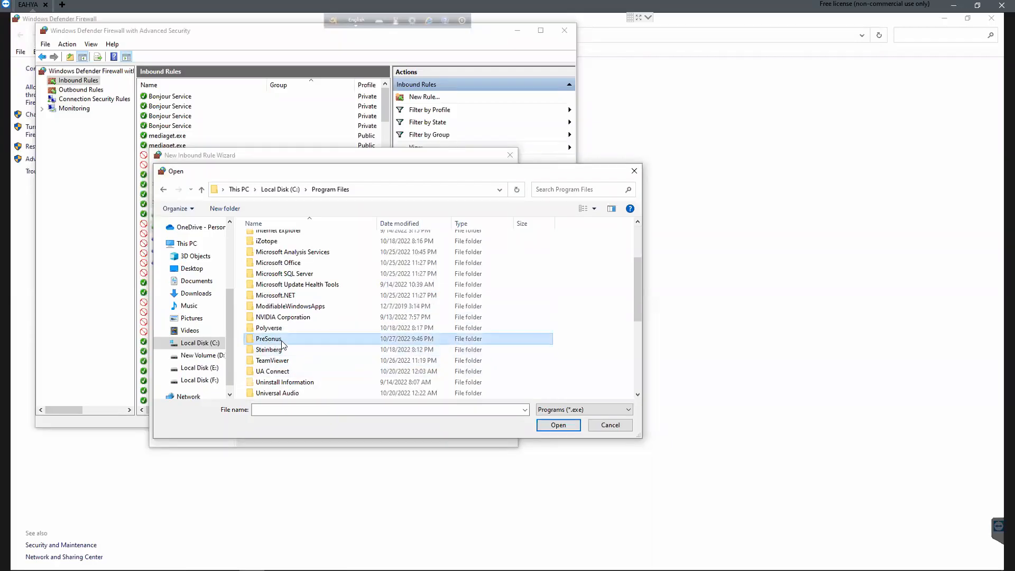
double_click(318, 340)
double_click(294, 239)
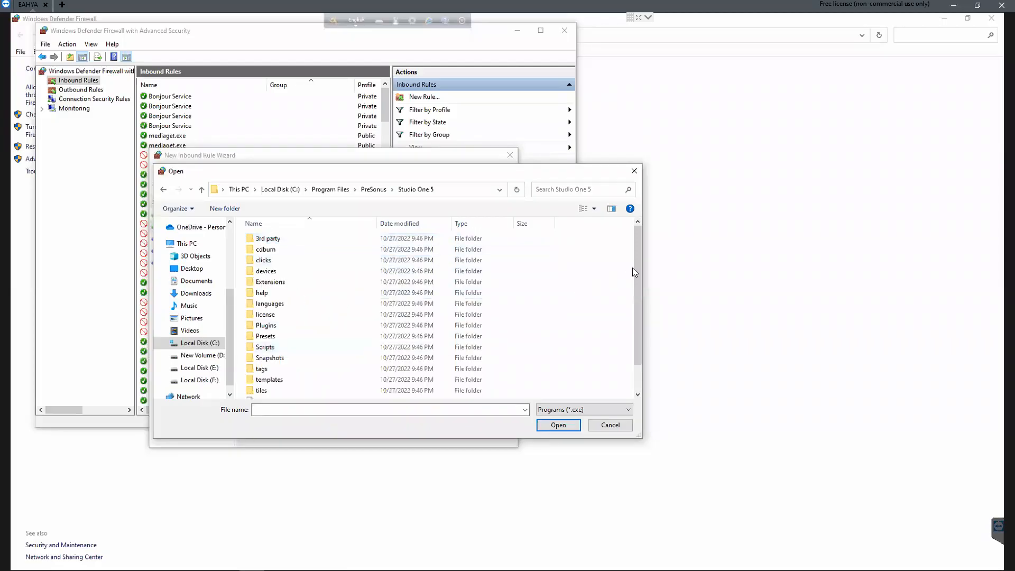
- Set Studio One.exe from the Studio One 5 folder as the inbound rule's program path
scroll(631, 333, down, 1)
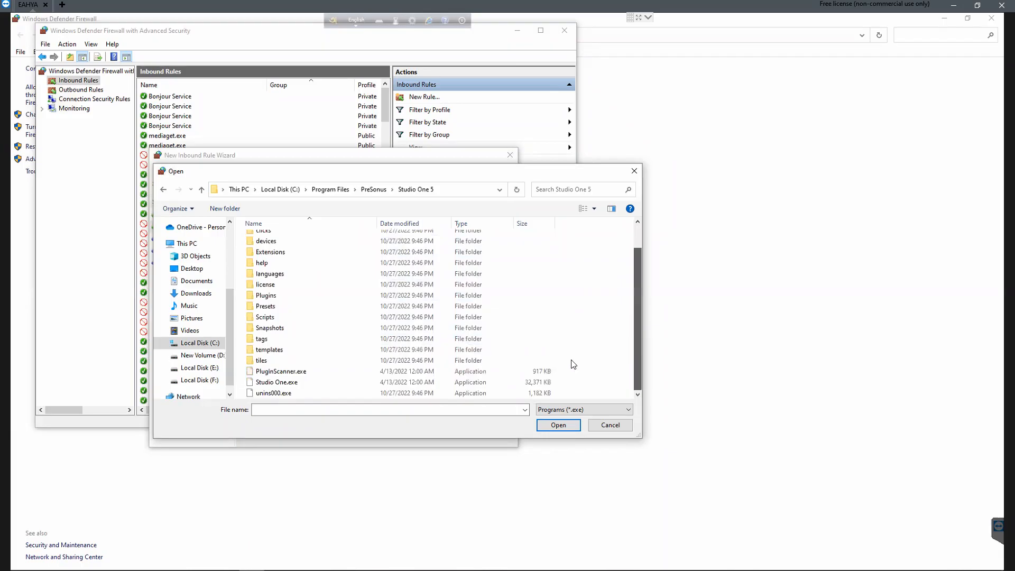
click(274, 383)
click(555, 424)
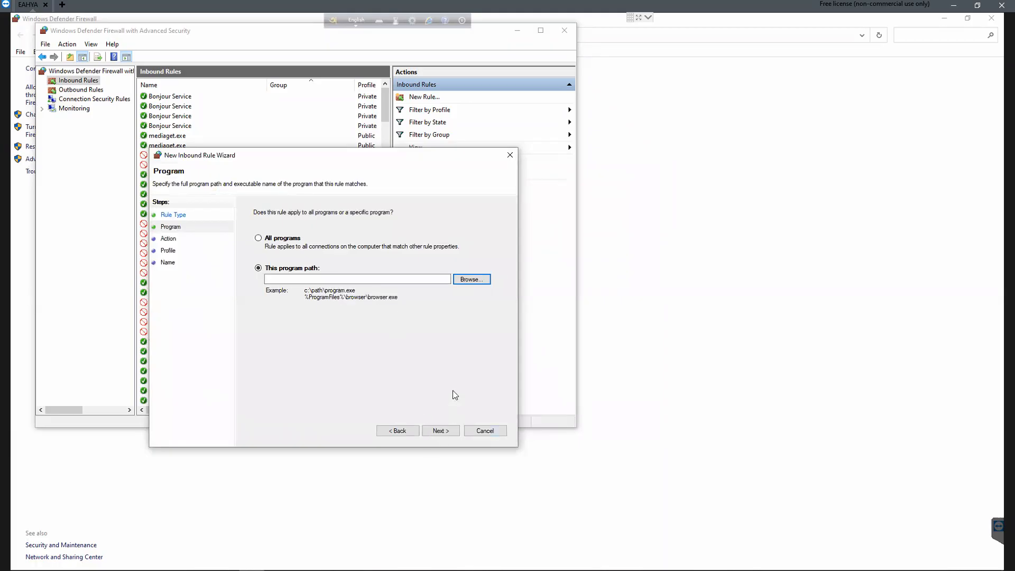
click(468, 280)
scroll(294, 370, down, 3)
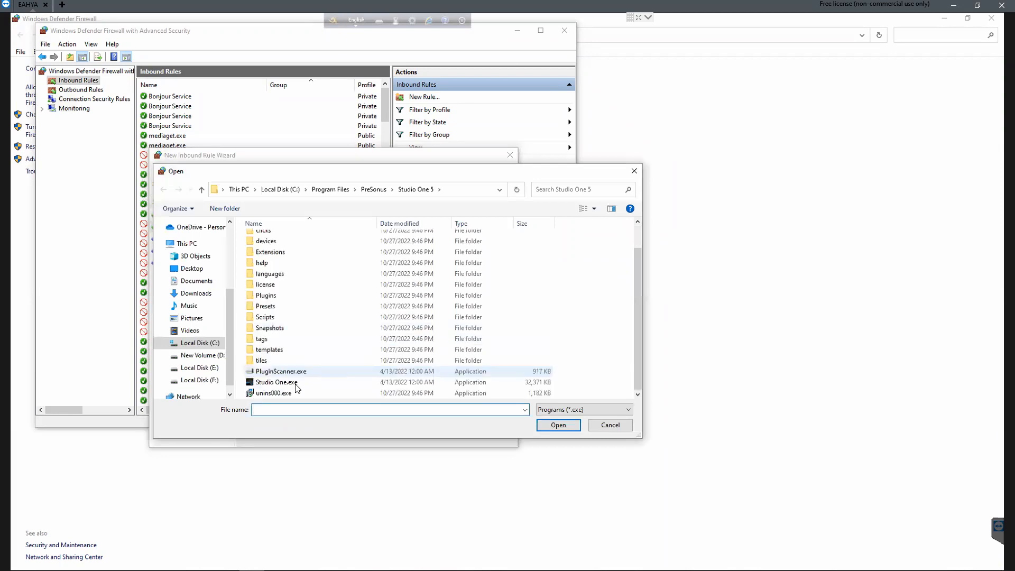
double_click(274, 382)
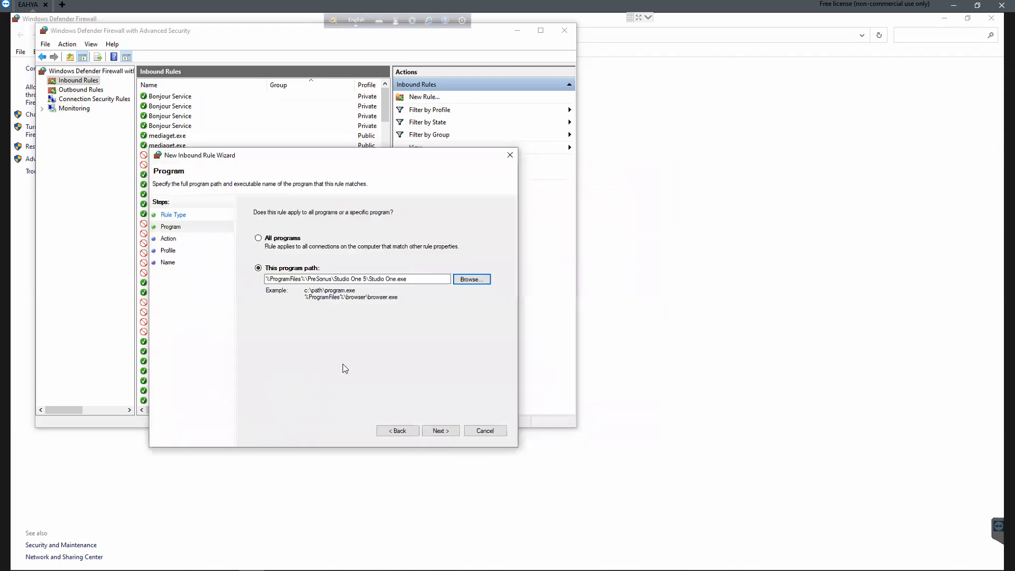
- Keep the inbound rule applied to the Domain, Private and Public profiles, name it s9hax and finish it
click(446, 441)
click(438, 431)
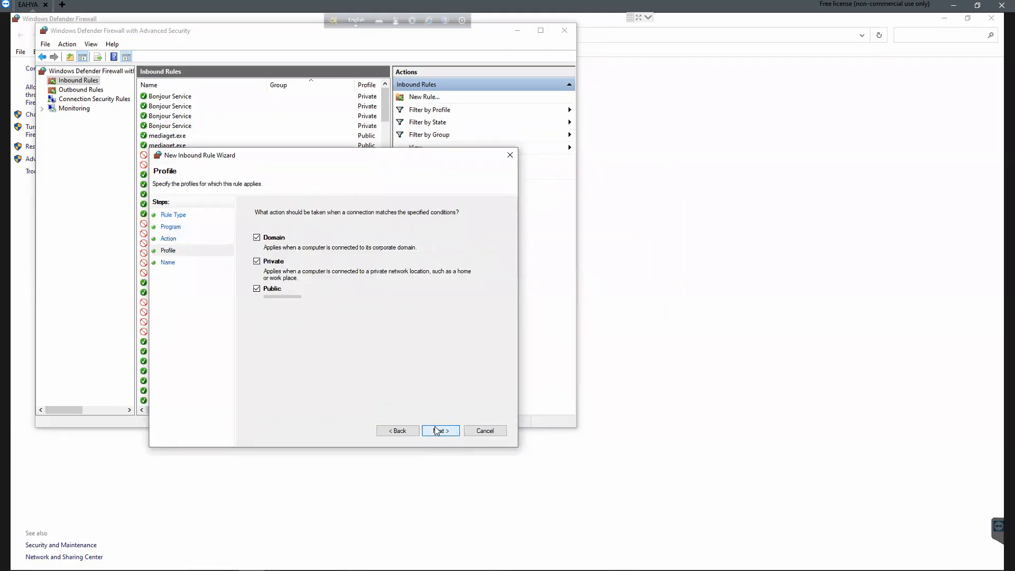
click(438, 430)
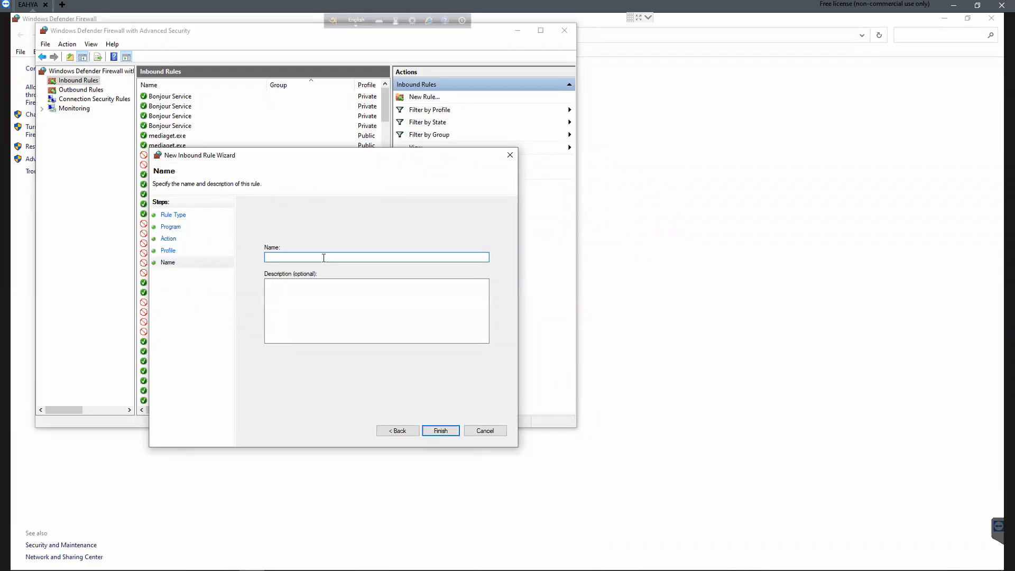
text(s9hax)
click(441, 431)
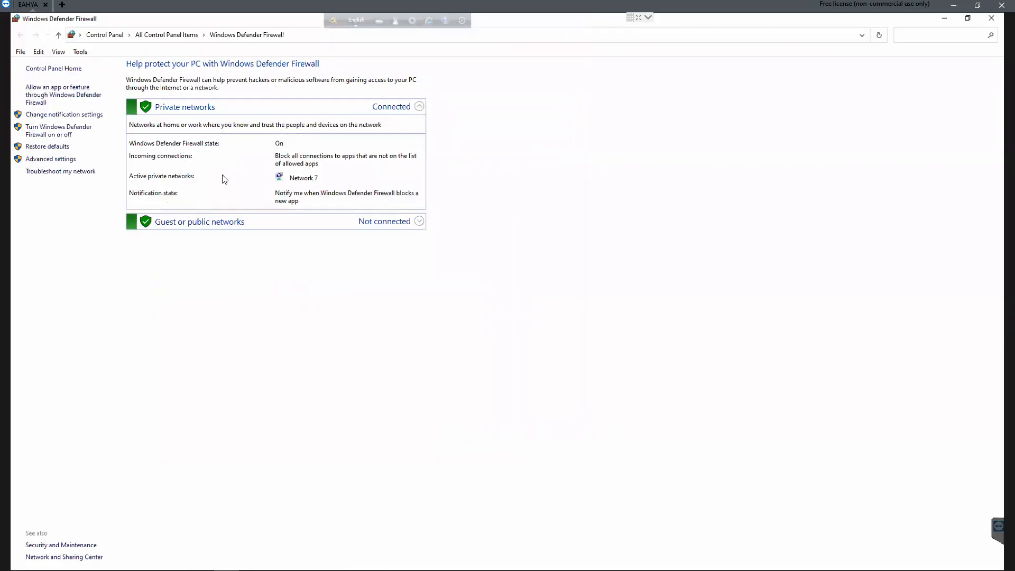
- Open the inbound rules list in the remote firewall's advanced settings and dismiss the lost-connection message
click(52, 160)
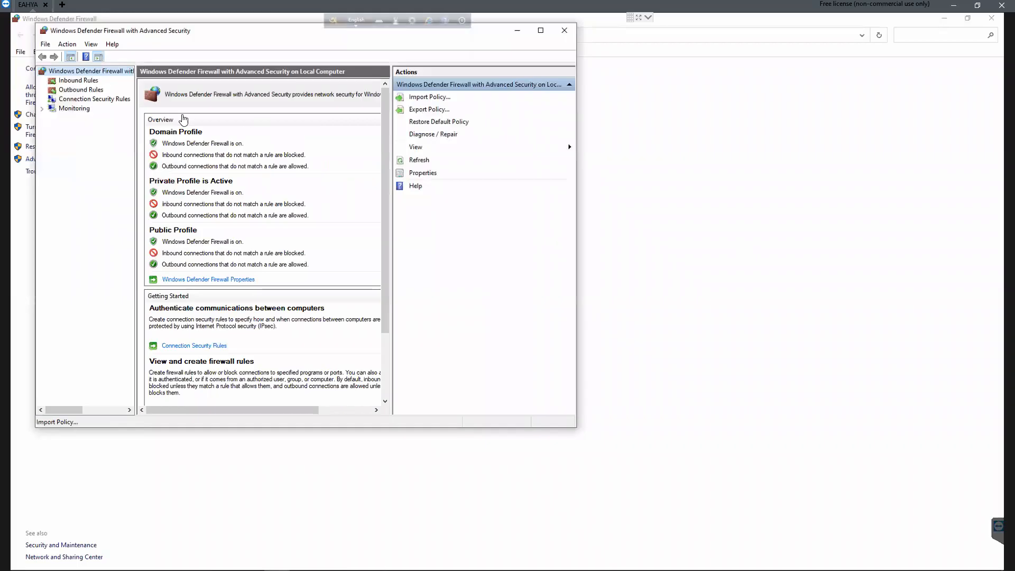
click(79, 80)
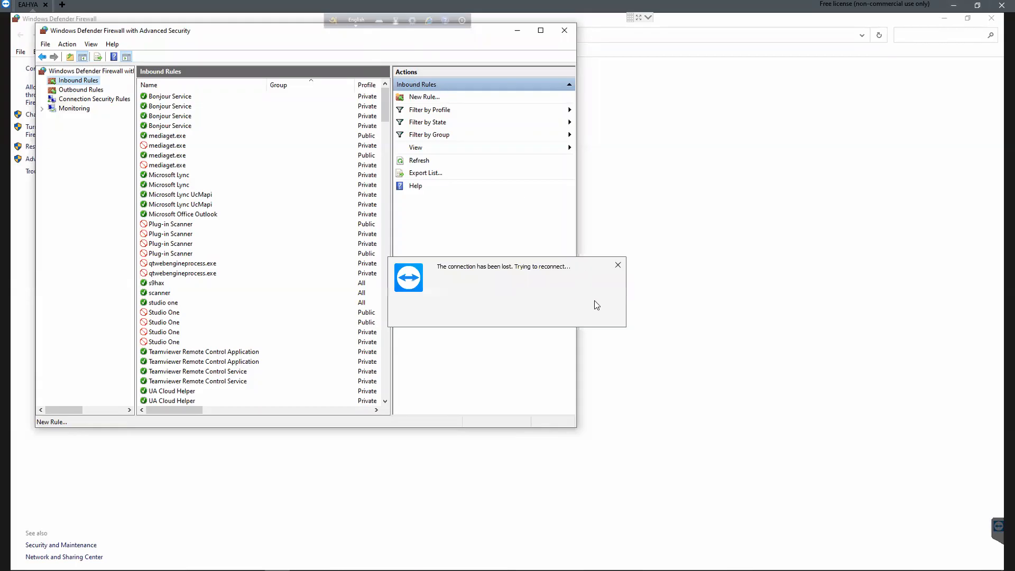
click(618, 266)
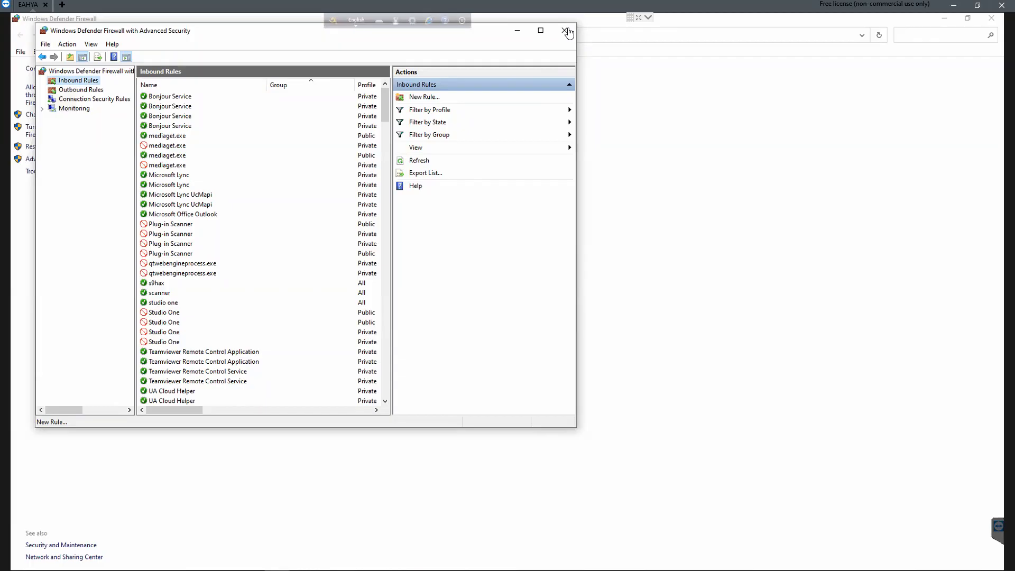
- Close TeamViewer and confirm closing all of its active connections
click(1001, 8)
mouse_move(304, 562)
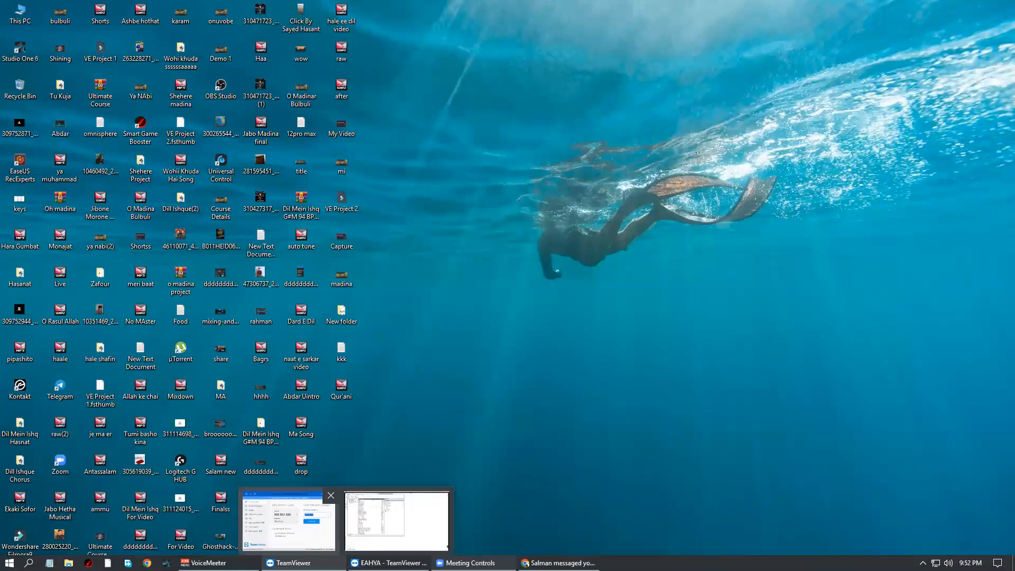
click(332, 495)
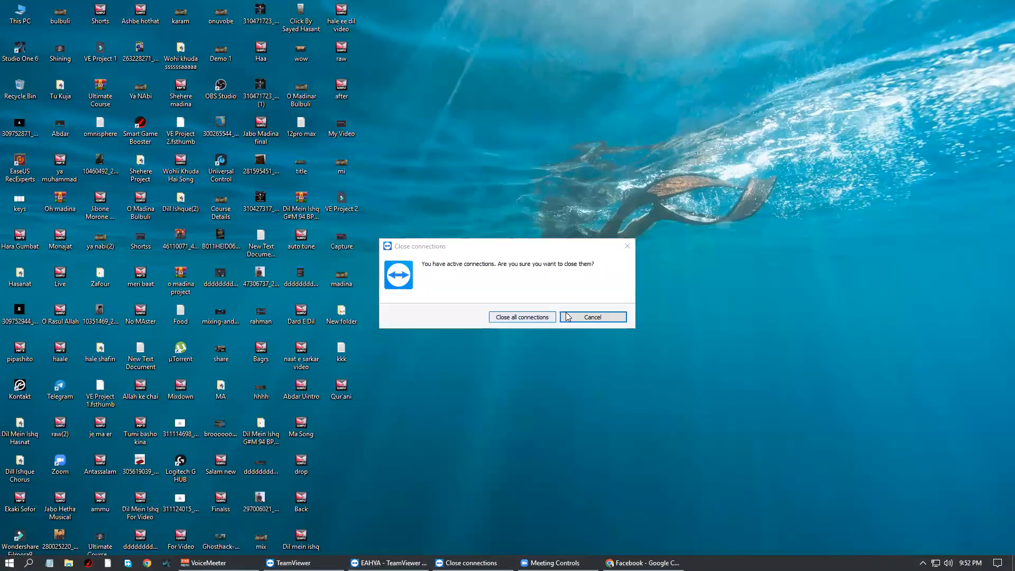
click(522, 317)
click(331, 495)
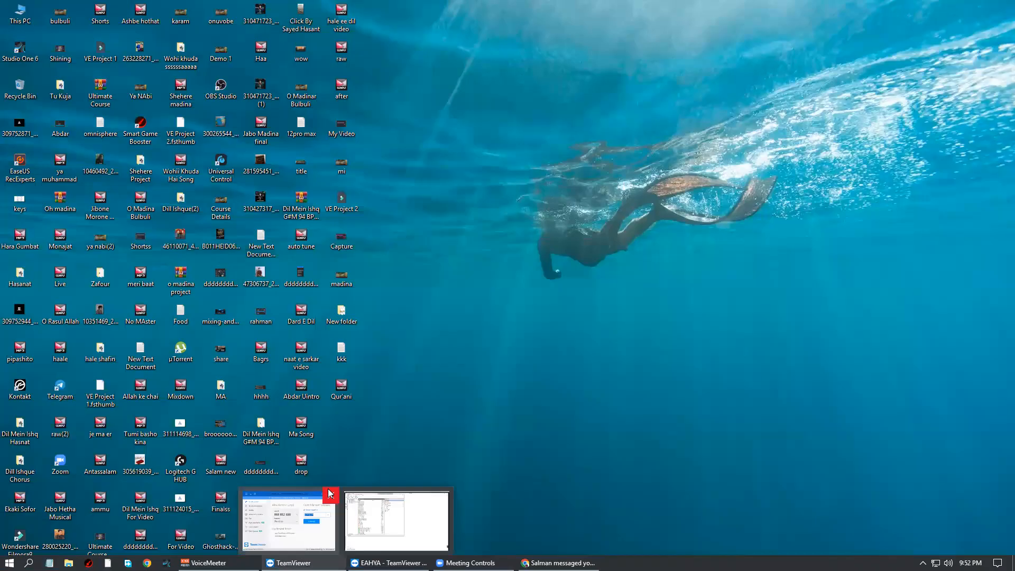
click(593, 317)
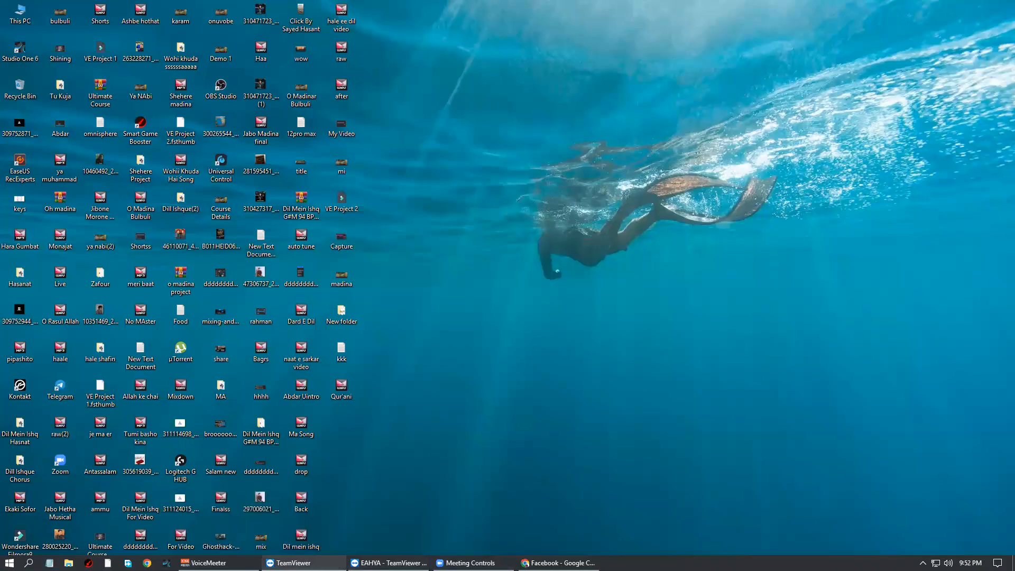
mouse_move(296, 563)
click(333, 496)
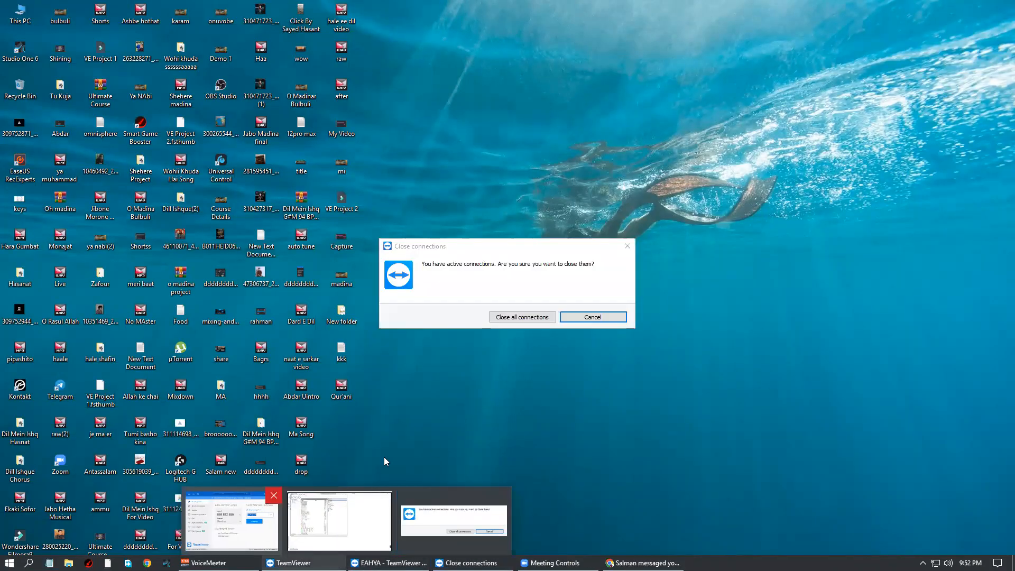
click(531, 318)
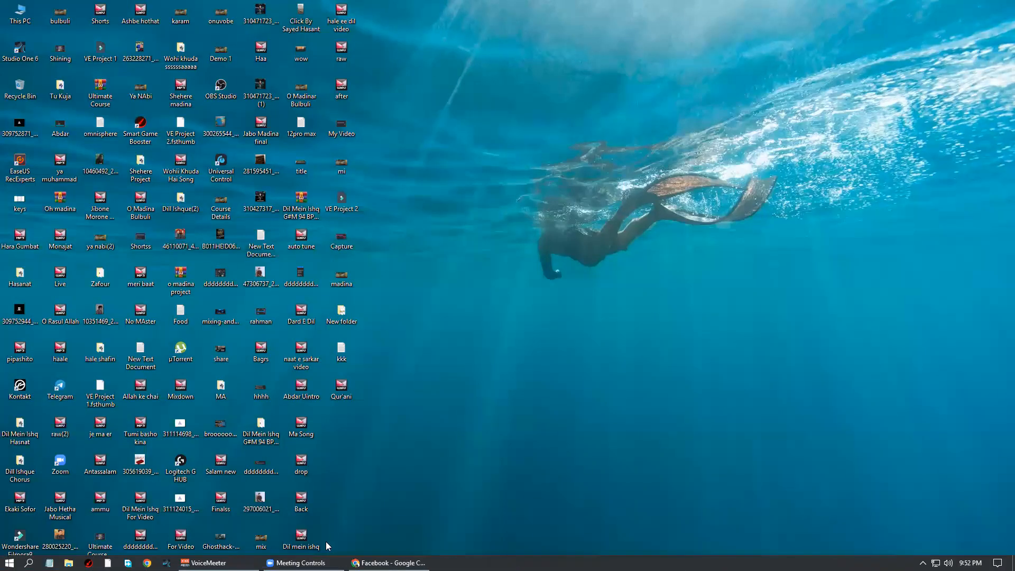
- Close the Chrome window showing Facebook and refresh the desktop
mouse_move(357, 563)
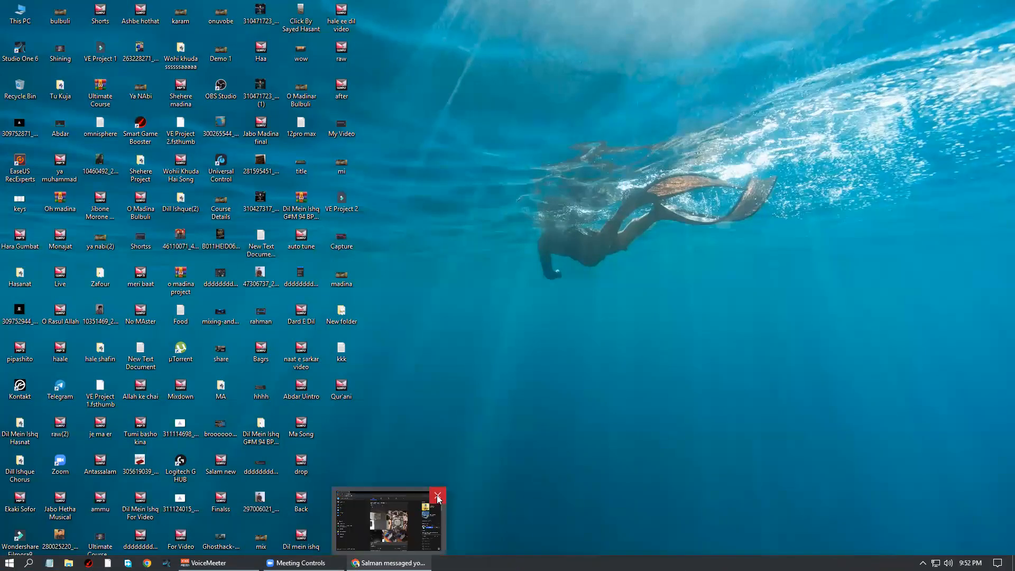
right_click(470, 231)
click(515, 262)
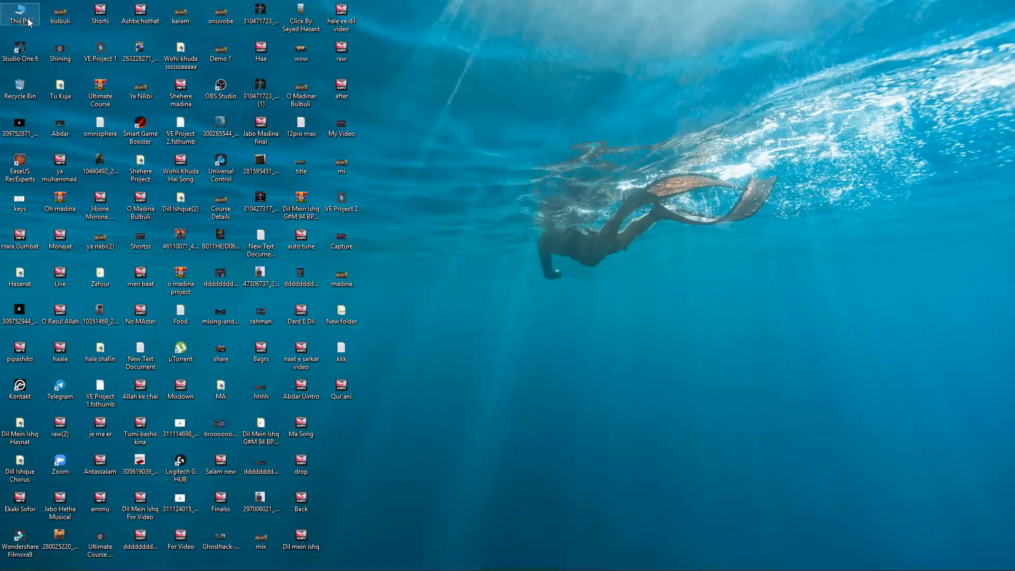
- Search for "fire" on the local computer, open Windows Defender Firewall and show the inbound rules in its advanced settings
key(super)
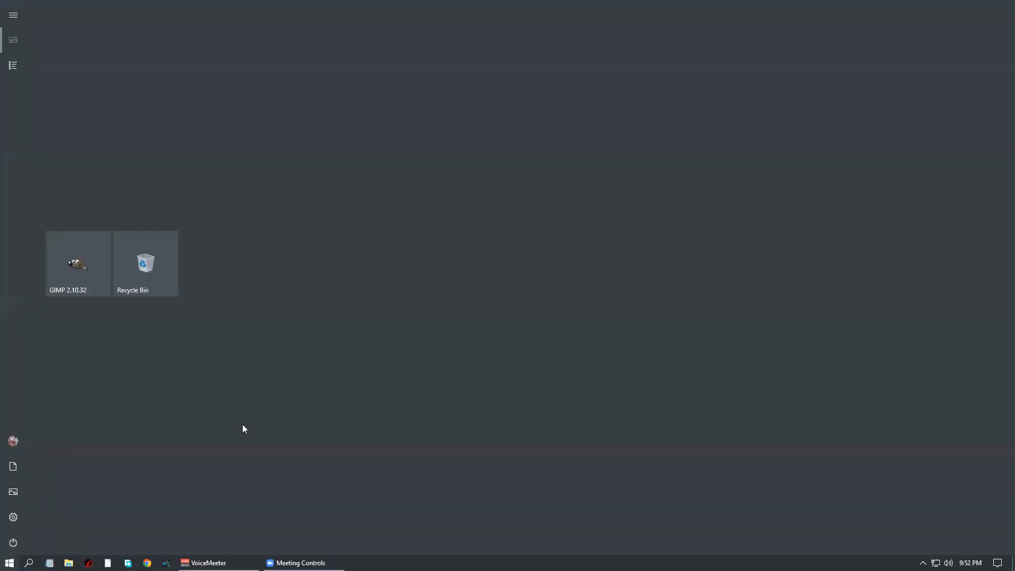
text(fire)
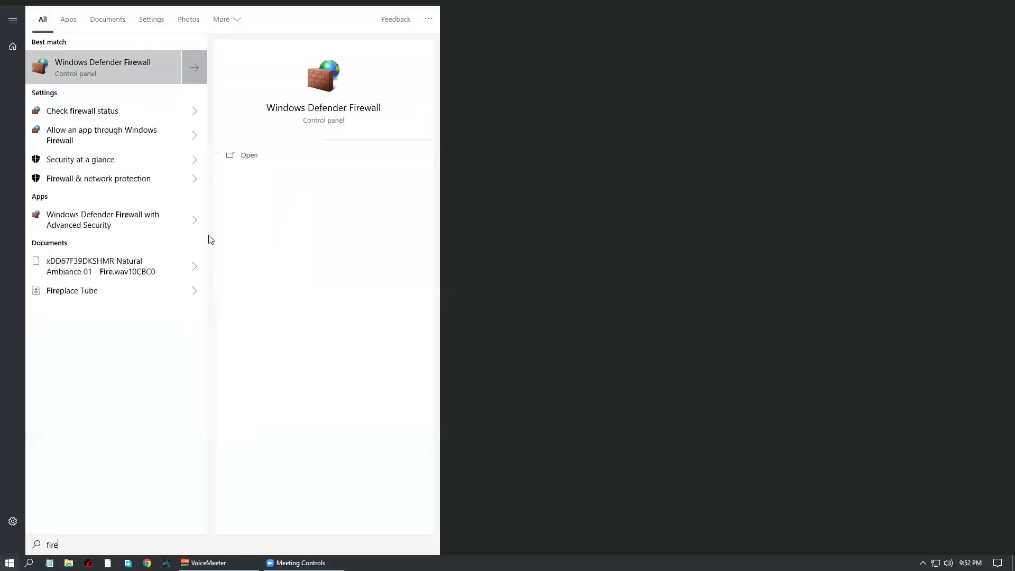
click(125, 64)
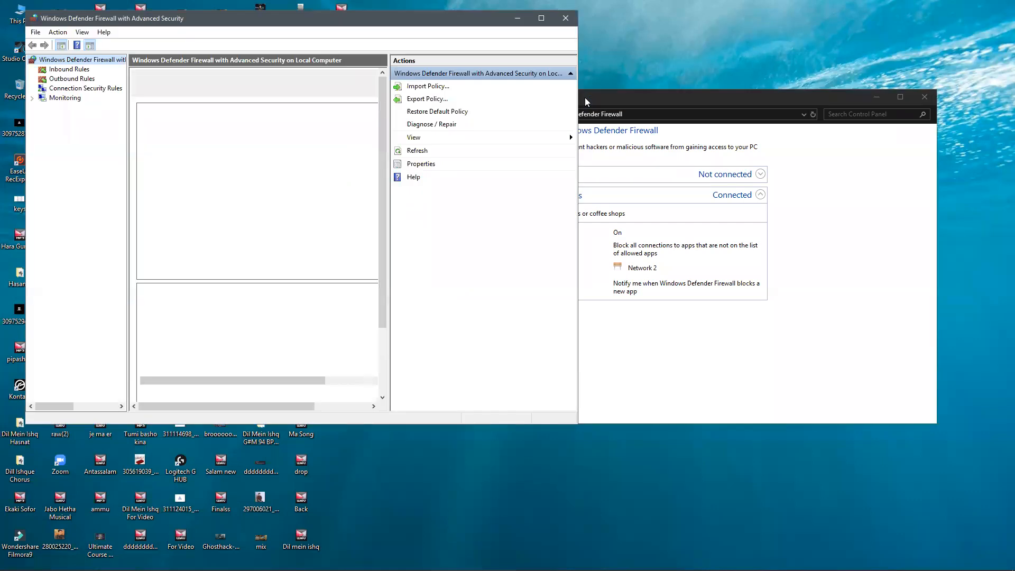
click(69, 69)
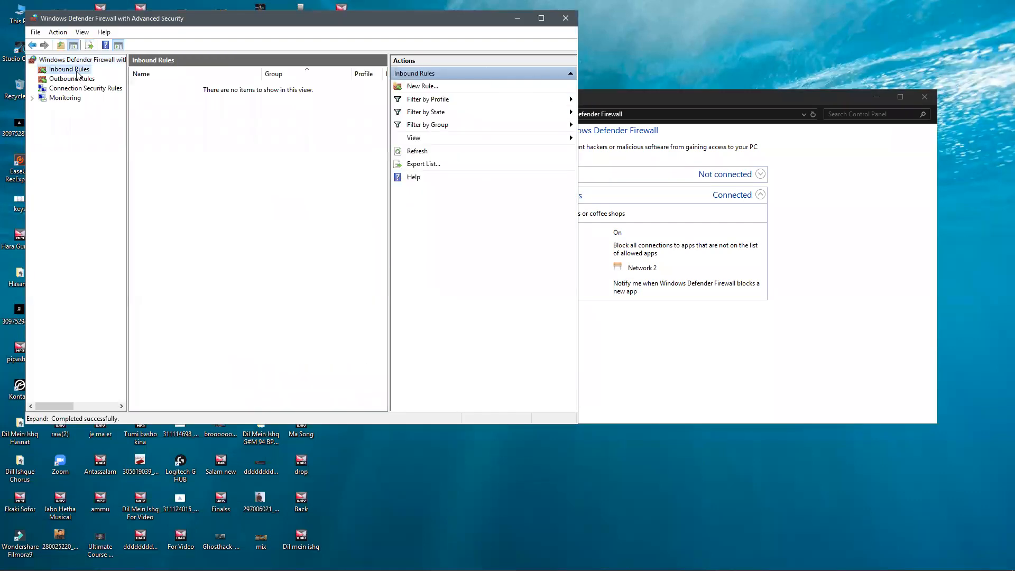
- Start a new inbound rule of the Program type and choose PlugInScanner.exe from the Studio One 6 folder as its program path
click(440, 87)
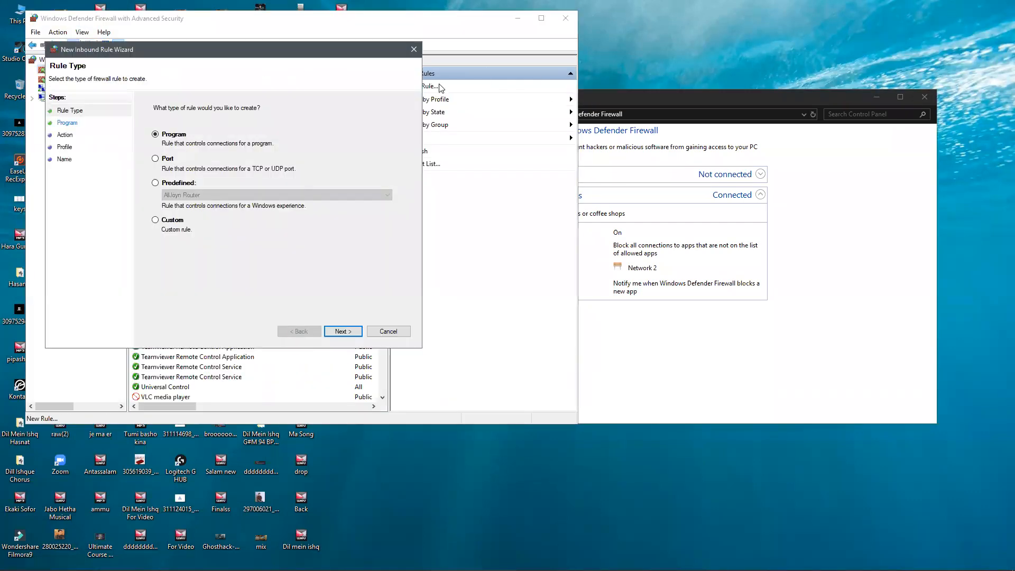
click(342, 331)
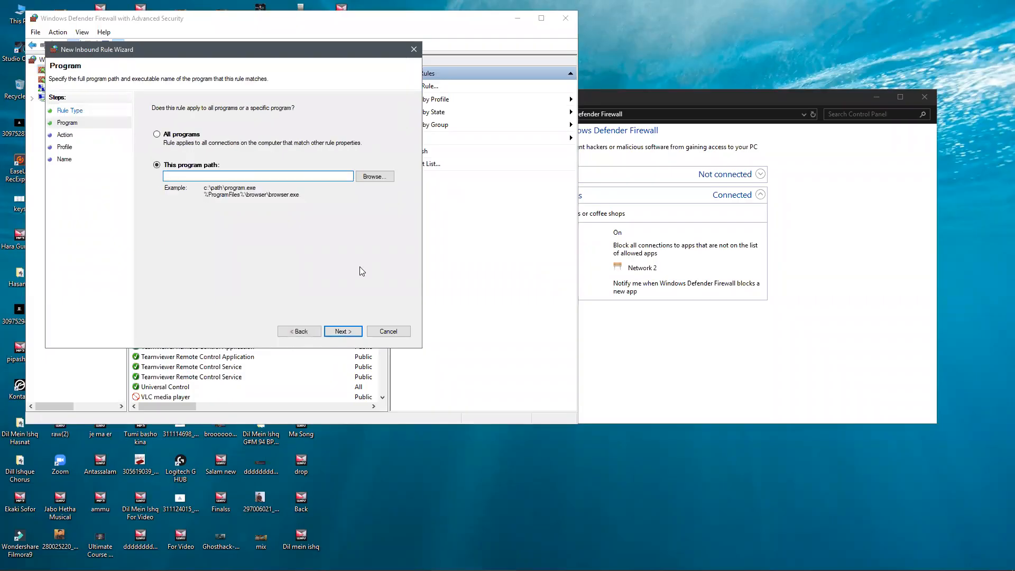
scroll(196, 221, down, 1)
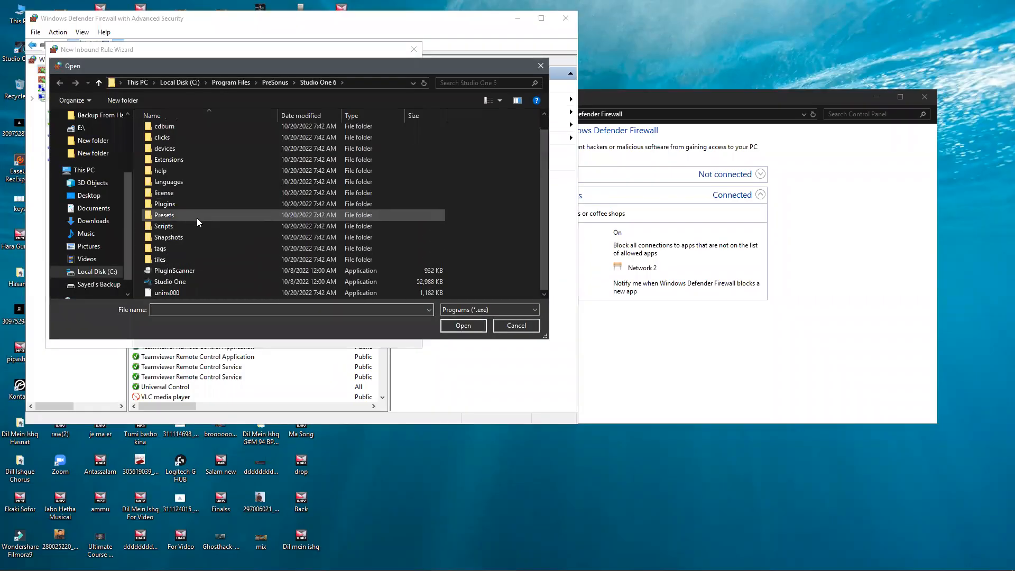
click(163, 272)
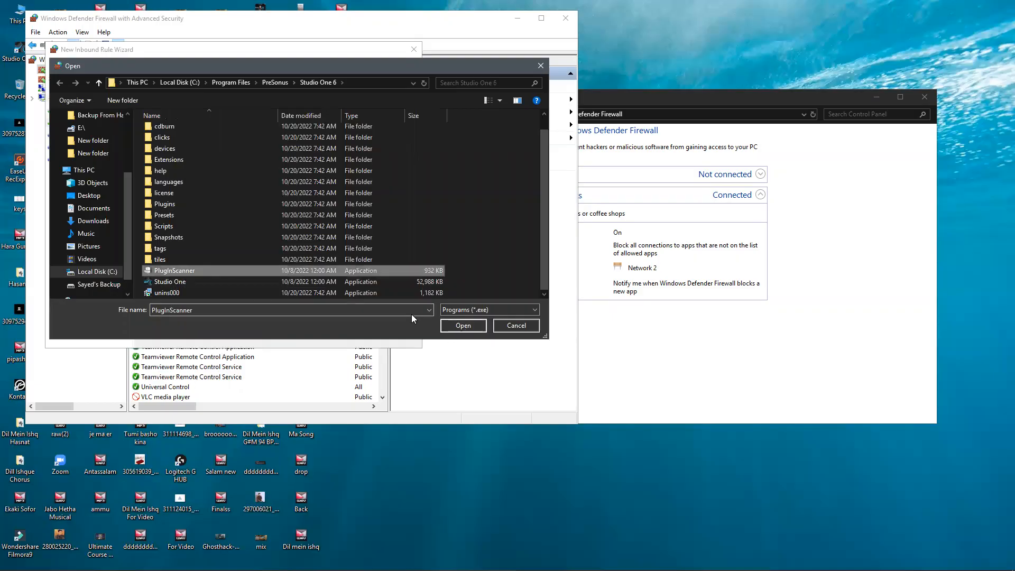
double_click(250, 270)
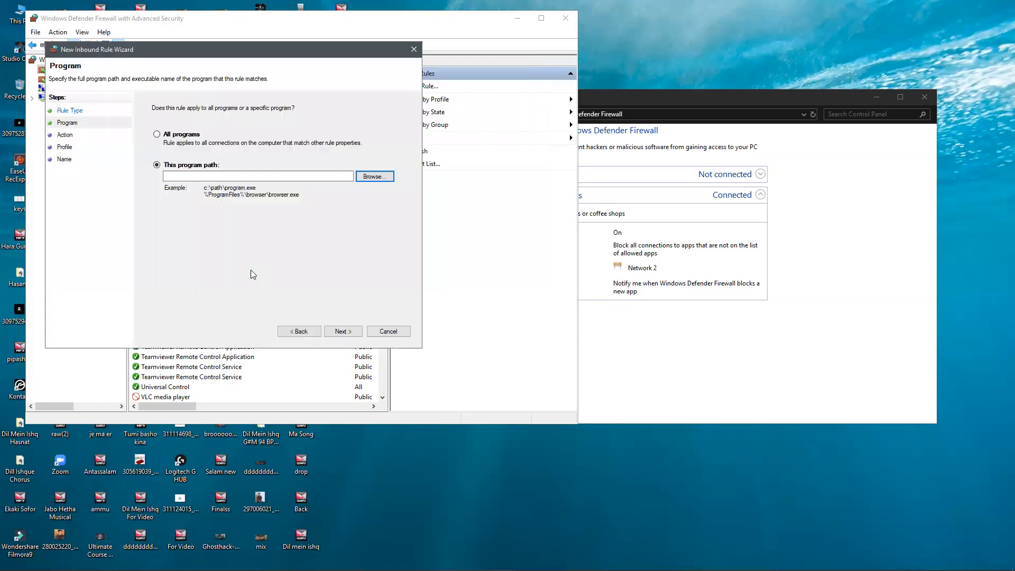
- Advance the inbound rule through its action and profile pages, enter a rule name, and cancel the wizard
click(347, 332)
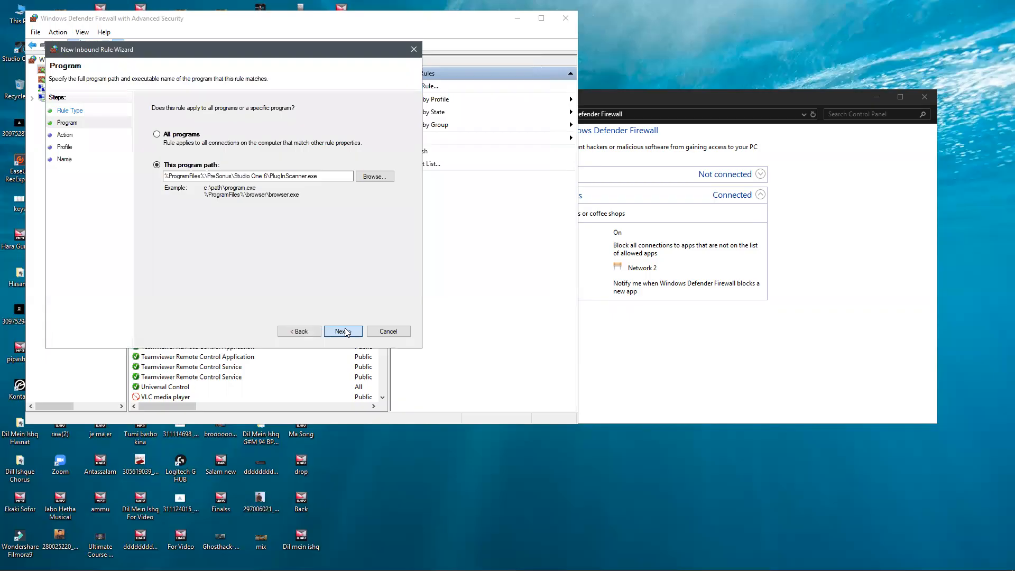
click(350, 332)
click(350, 332)
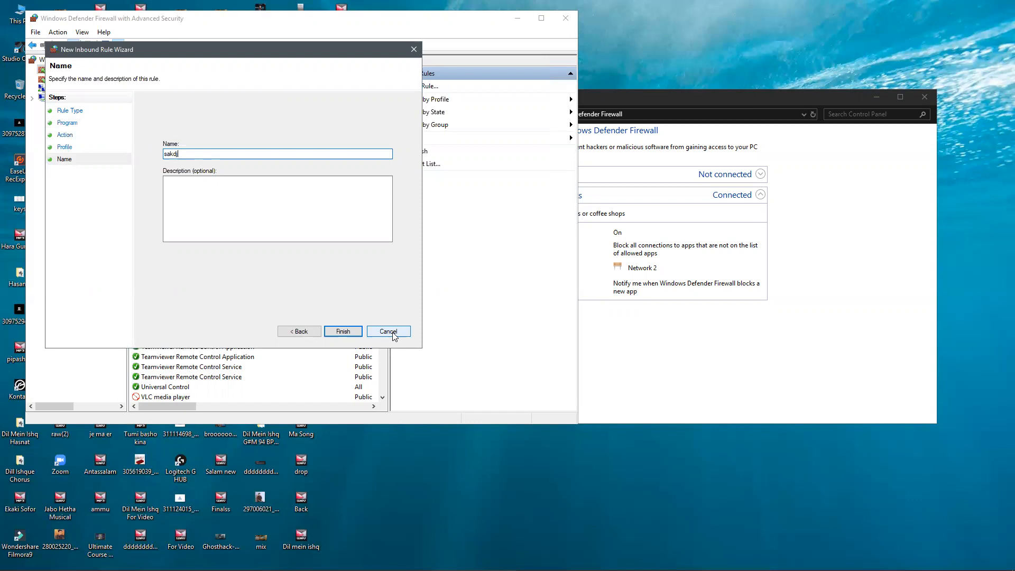
click(249, 206)
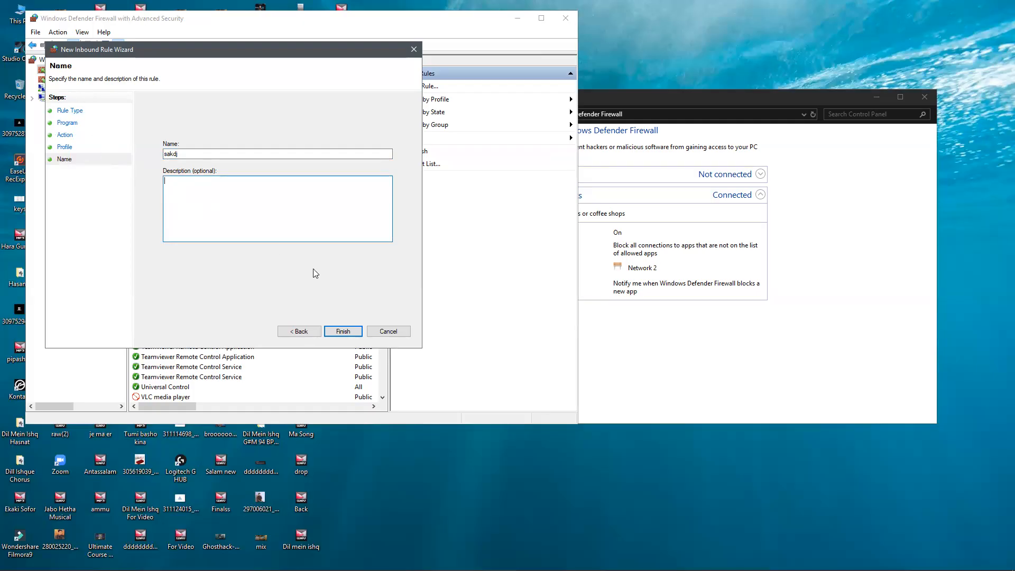
click(389, 331)
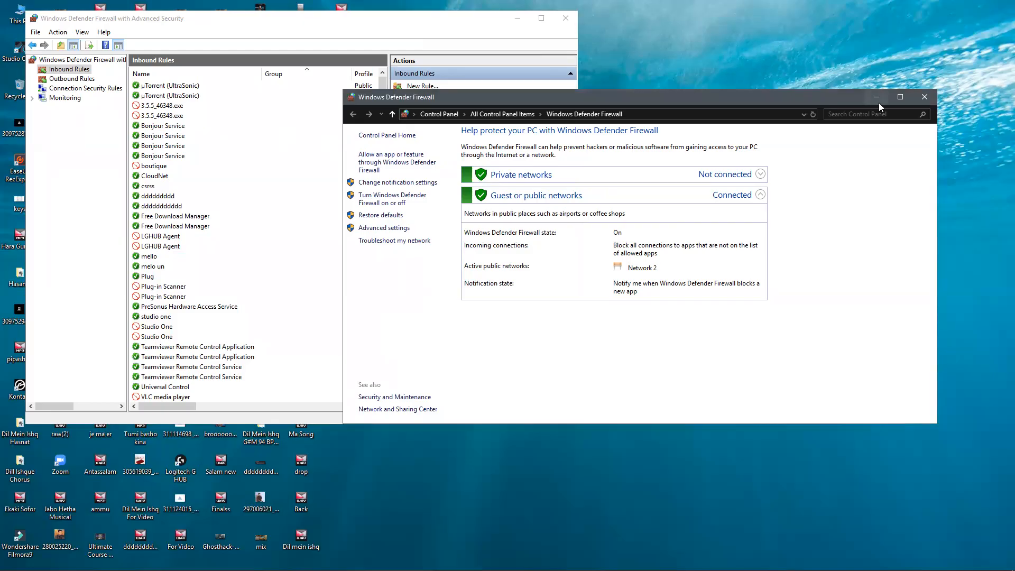
- Close the Windows Defender Firewall window and its Advanced Security window
drag(848, 99, 702, 146)
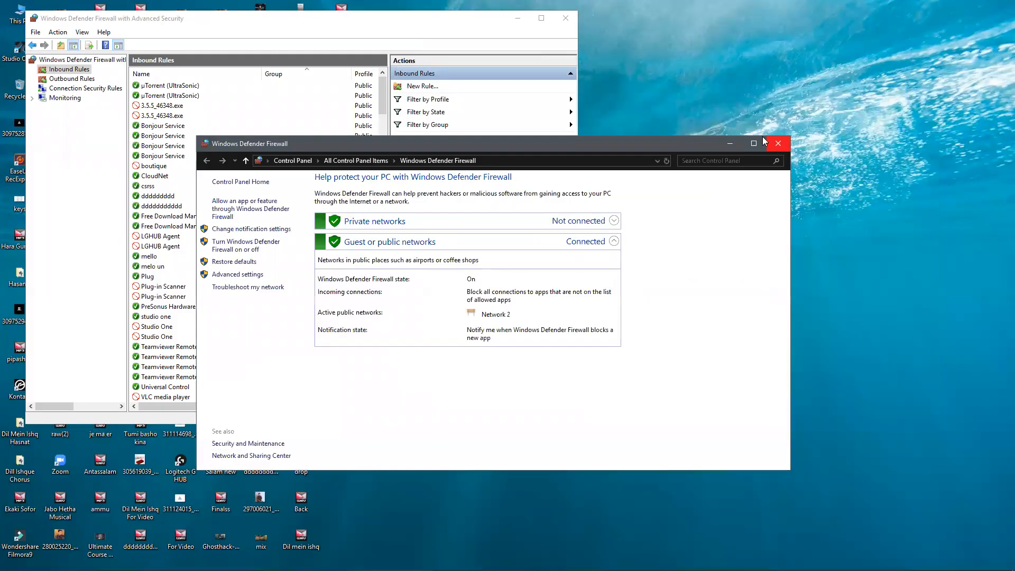
click(778, 144)
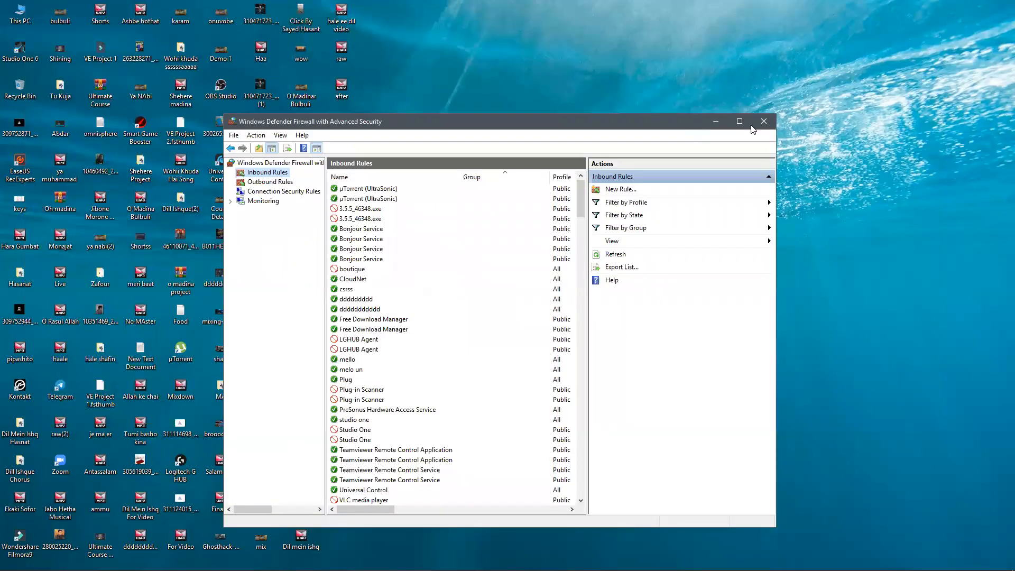
click(775, 121)
- Launch Studio One 6 and look through the Songs and Recent Files lists on its start page
double_click(27, 53)
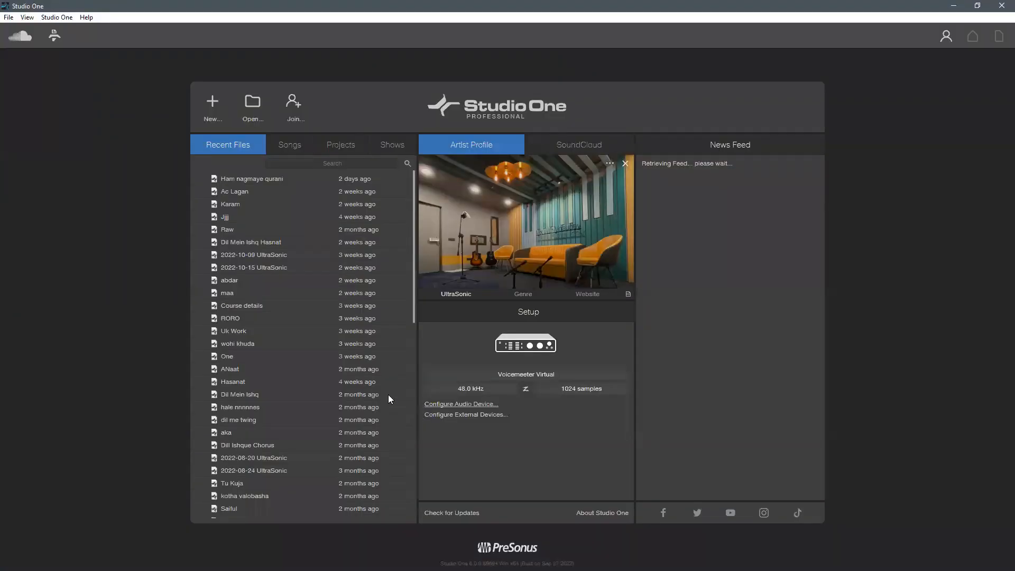
click(289, 144)
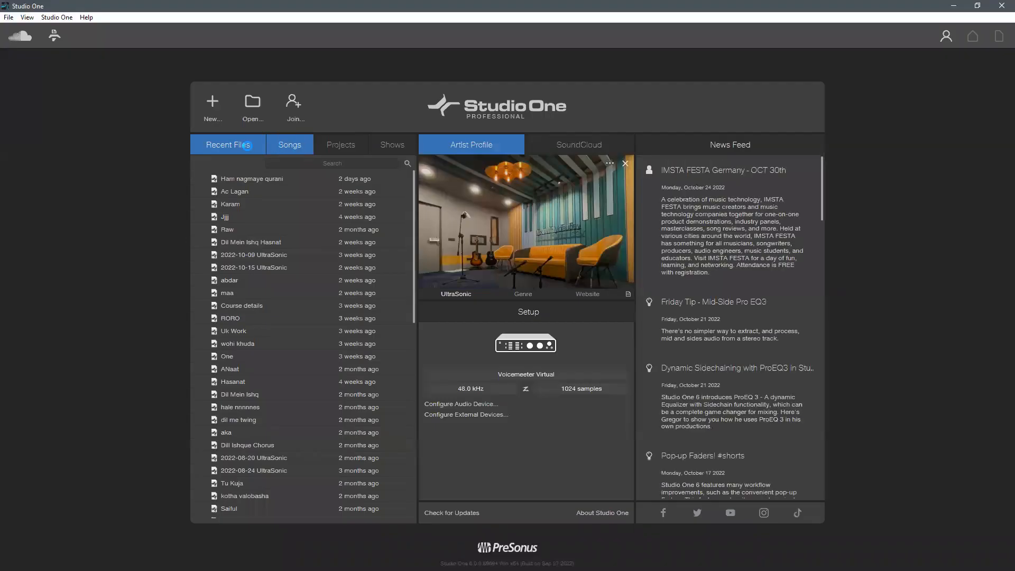
click(251, 148)
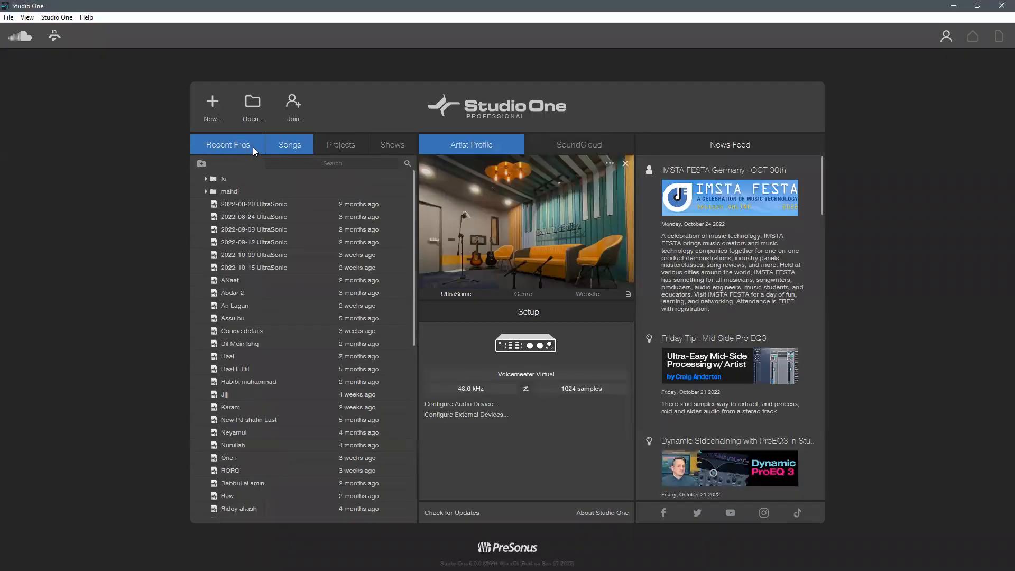
click(297, 142)
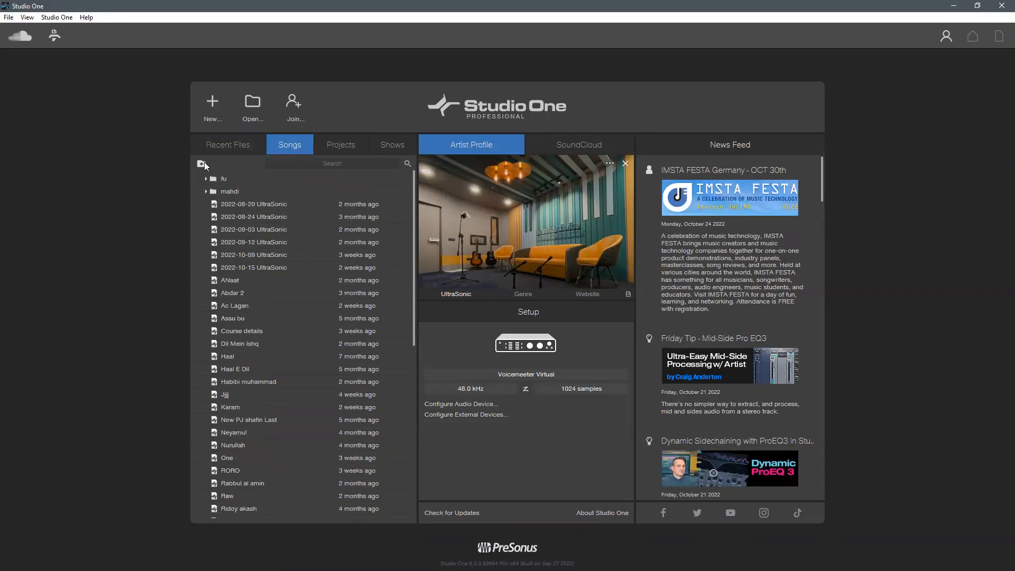
click(207, 193)
click(206, 194)
click(240, 153)
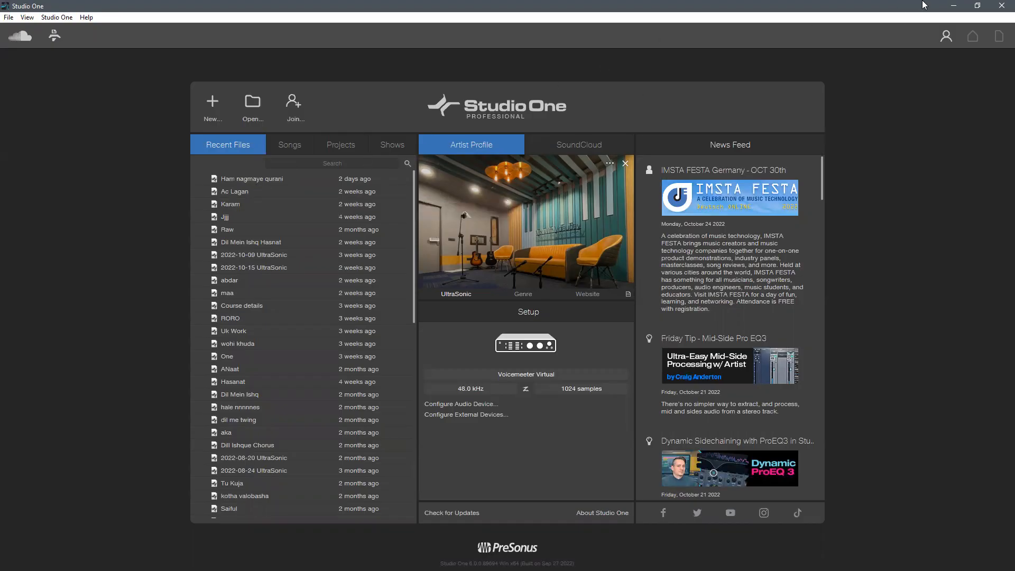
click(954, 6)
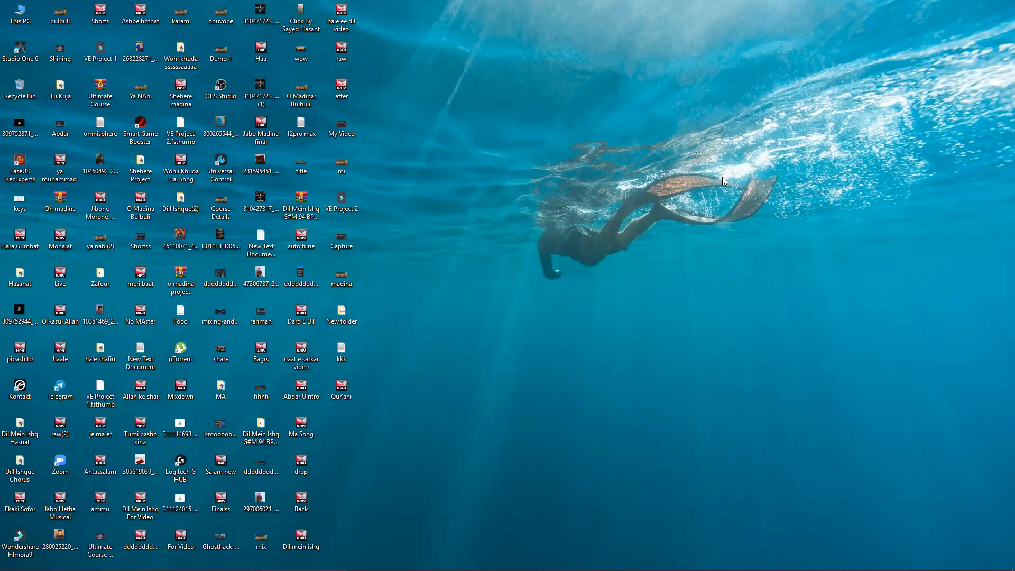
right_click(555, 135)
click(598, 170)
right_click(560, 224)
click(572, 246)
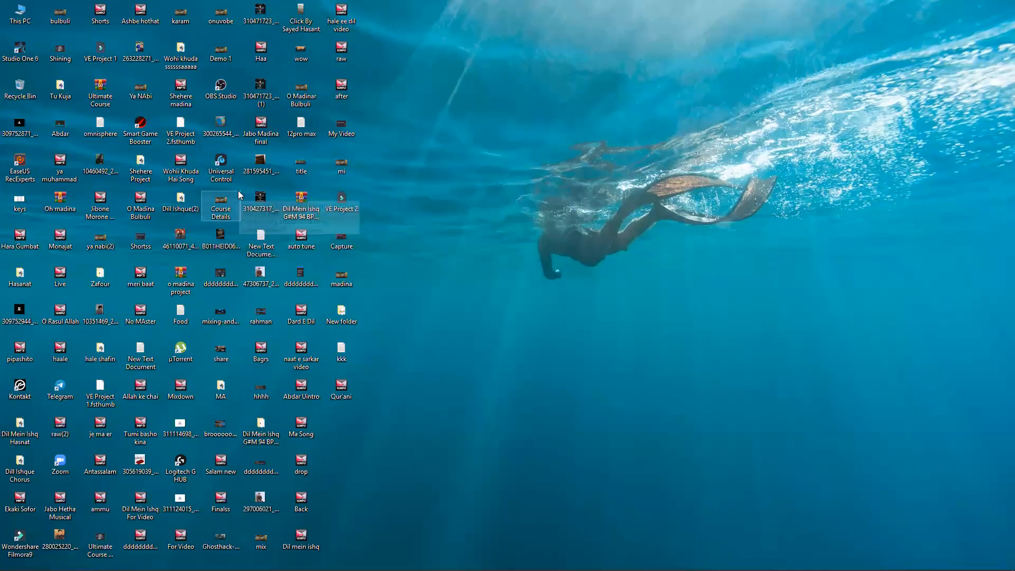
right_click(506, 226)
mouse_move(570, 239)
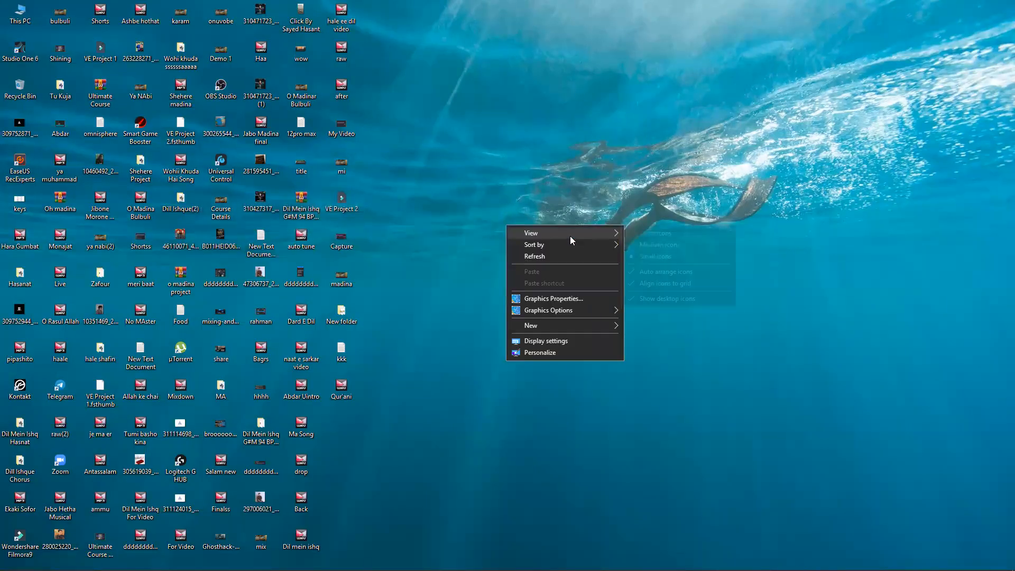
click(564, 257)
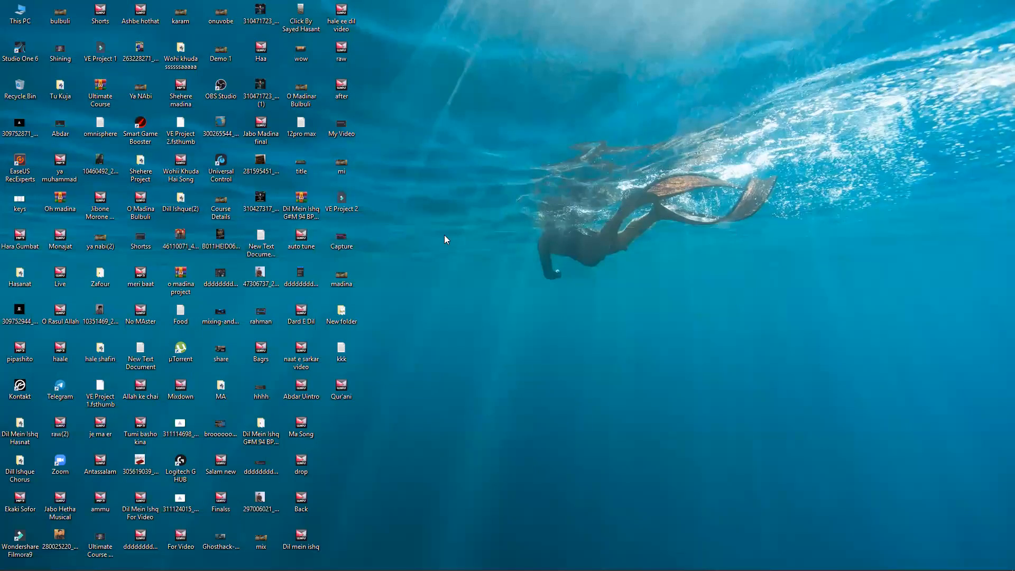
double_click(34, 17)
click(865, 89)
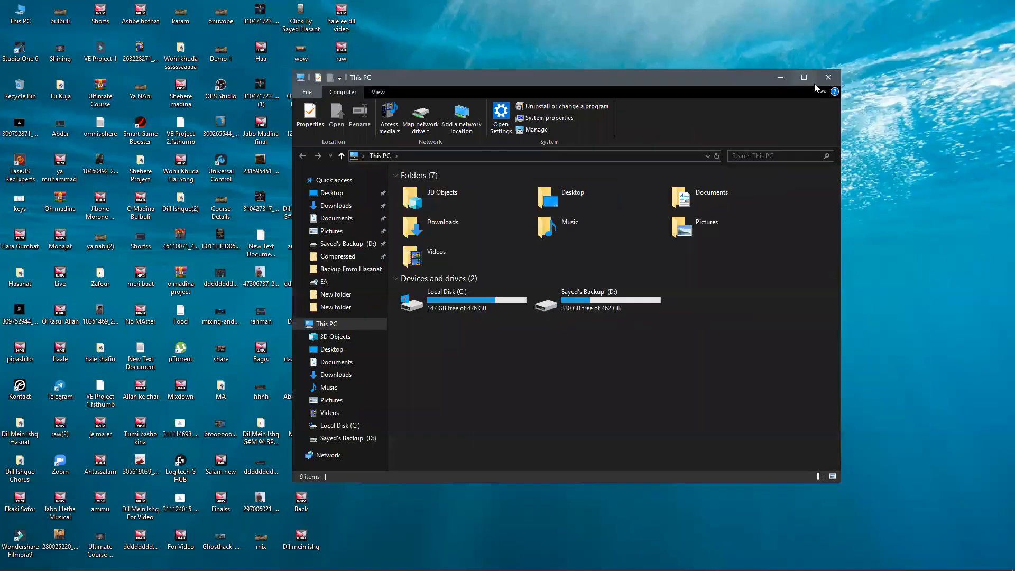
right_click(631, 220)
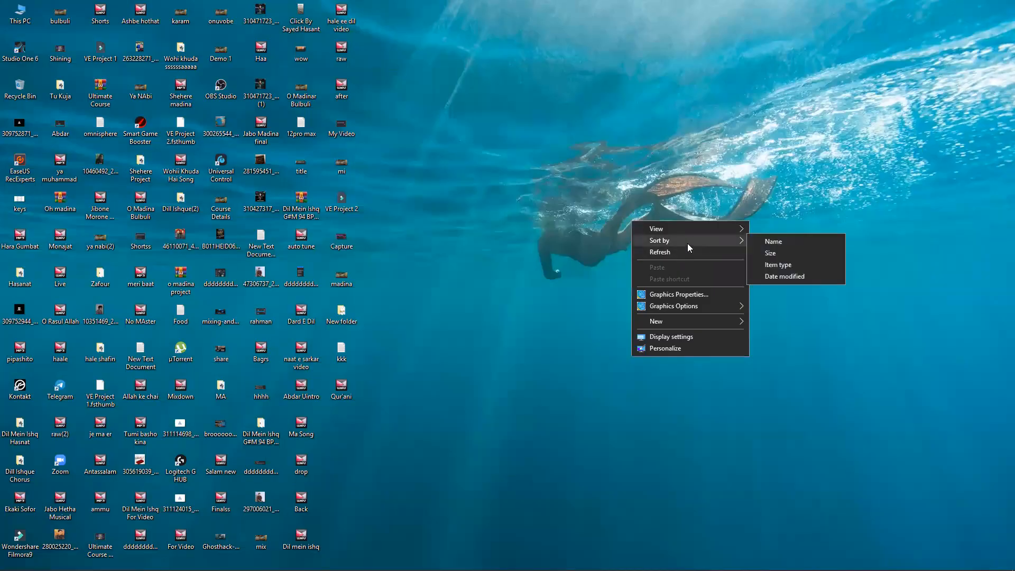
click(689, 252)
right_click(538, 234)
click(566, 266)
right_click(387, 204)
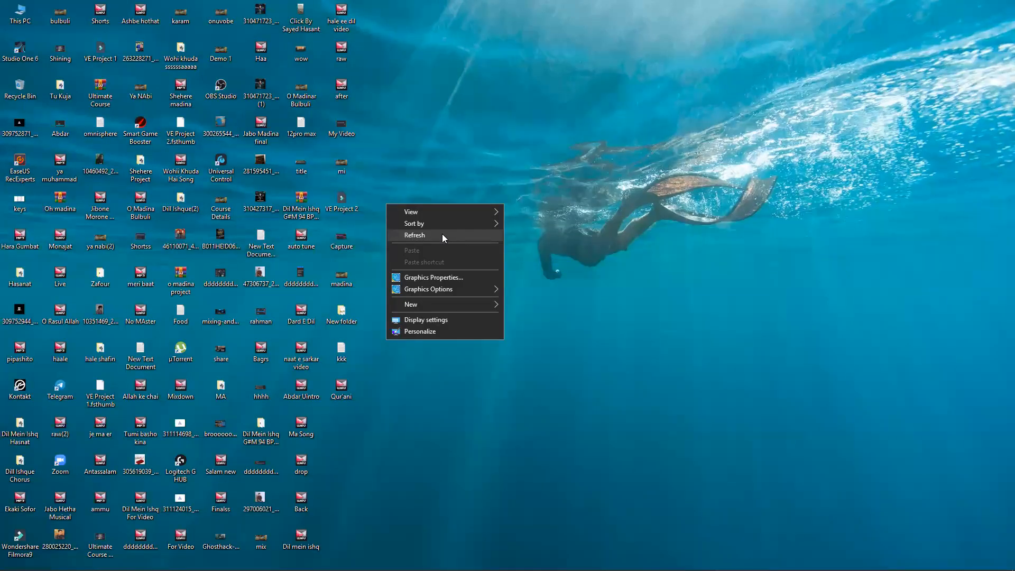
click(609, 346)
double_click(20, 21)
drag(732, 80, 766, 100)
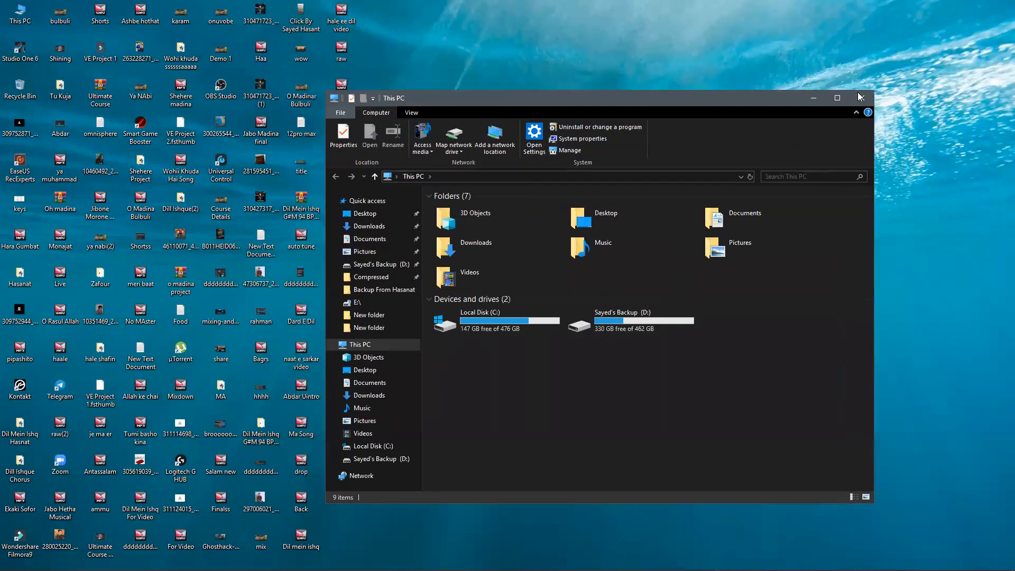
click(862, 98)
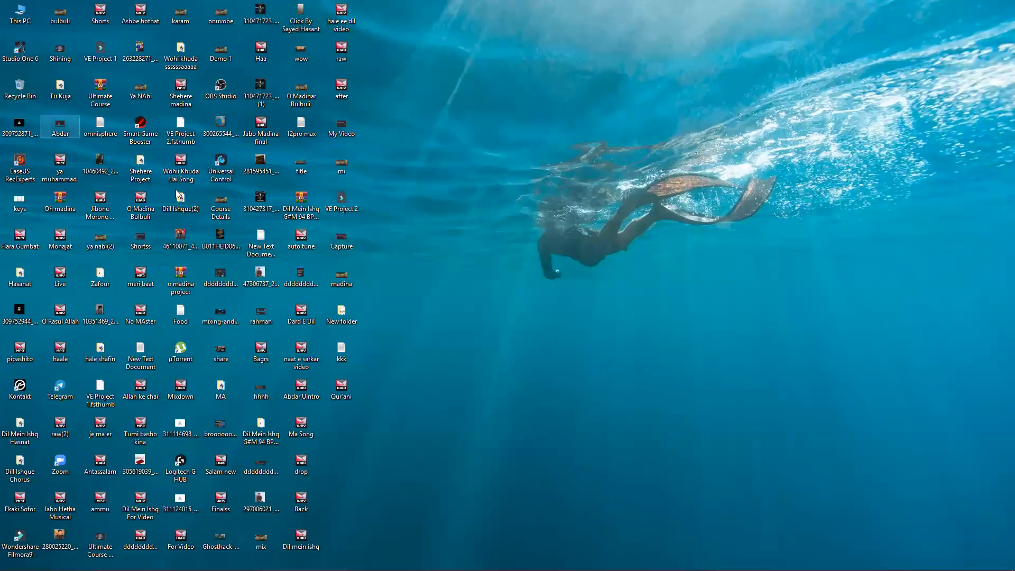
right_click(538, 355)
click(591, 387)
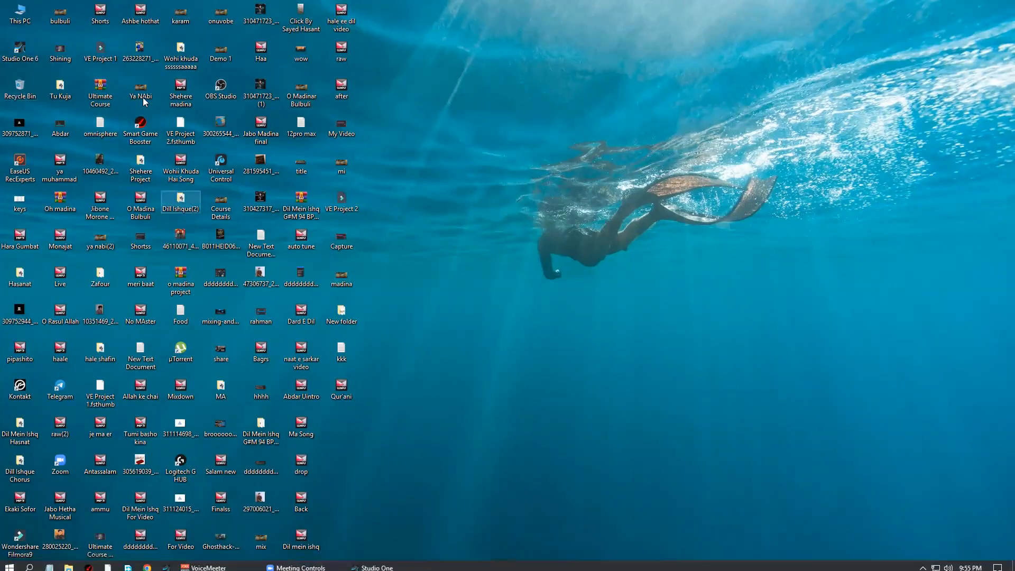
double_click(20, 11)
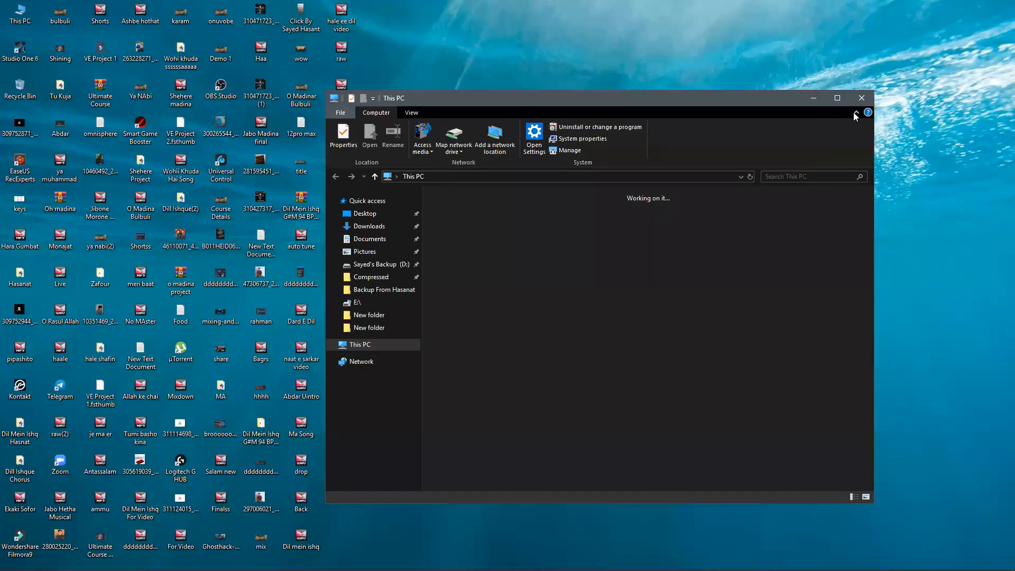
click(861, 98)
right_click(500, 263)
click(545, 291)
right_click(546, 292)
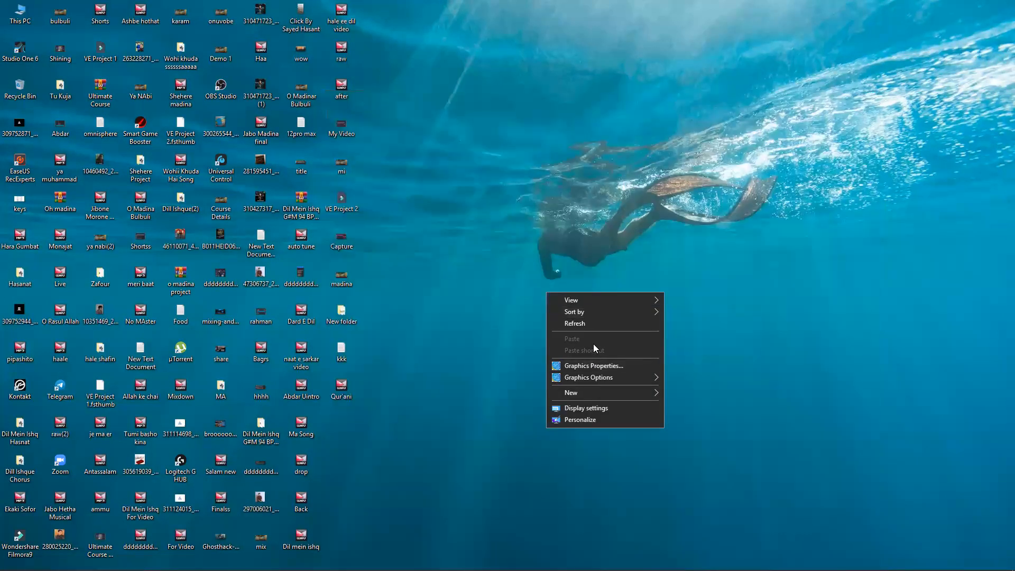
click(593, 319)
double_click(20, 13)
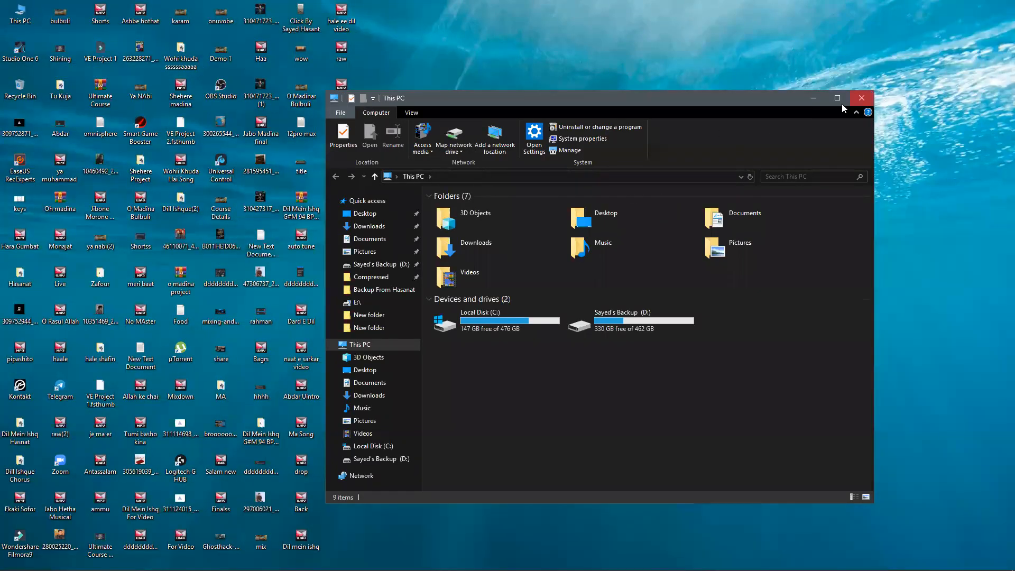
click(863, 101)
right_click(449, 137)
click(482, 172)
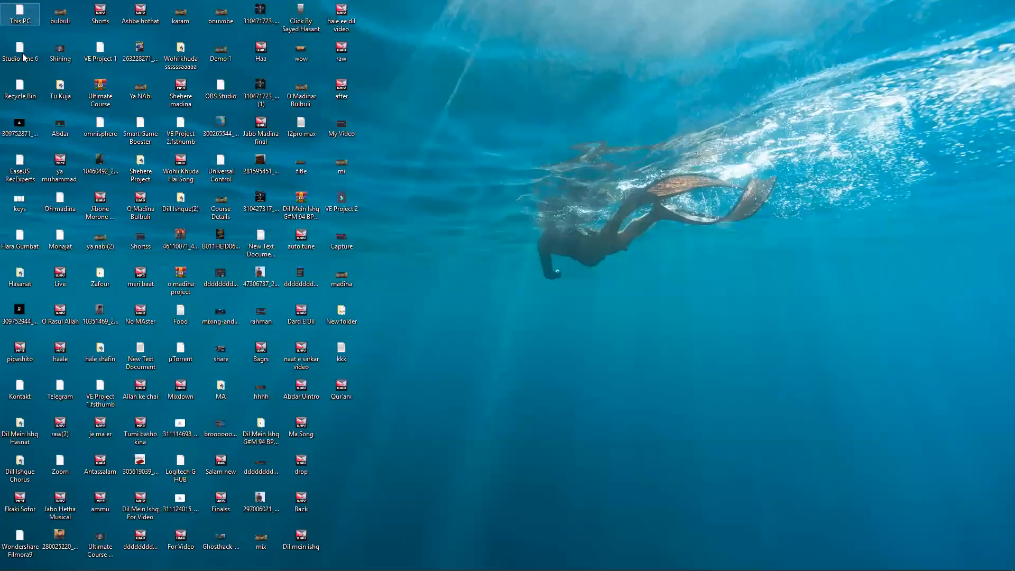
double_click(16, 13)
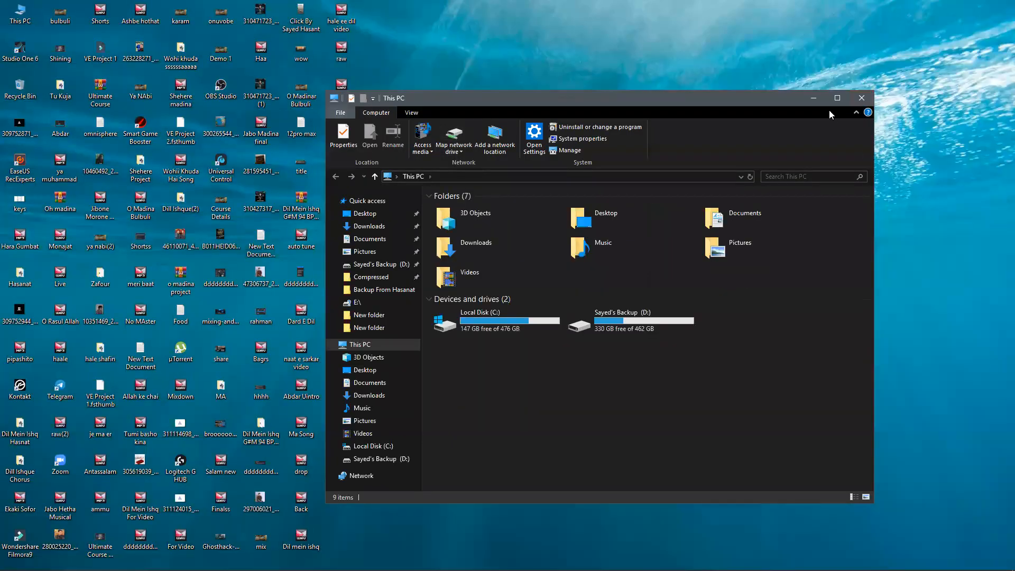
click(862, 98)
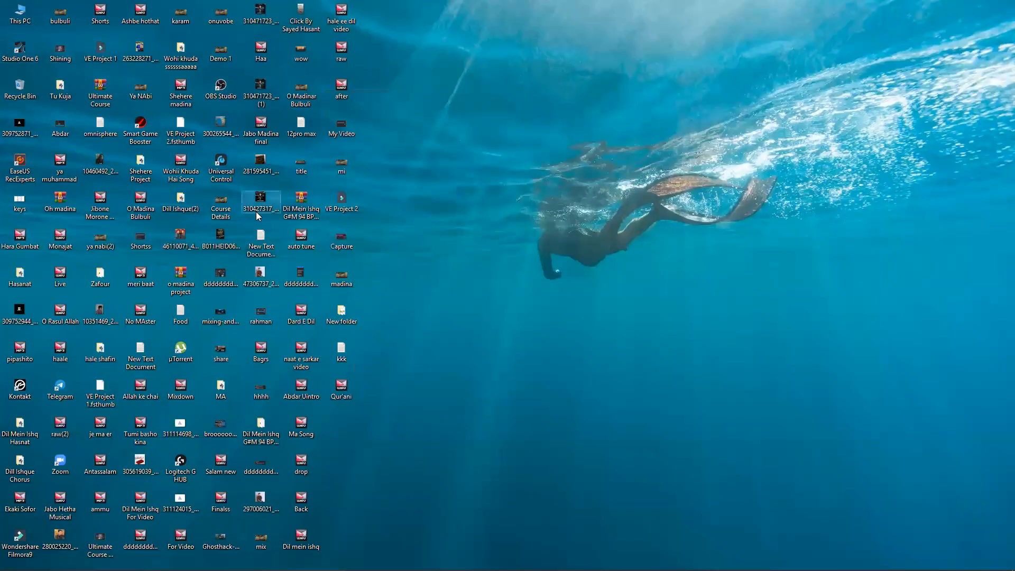
right_click(570, 190)
click(418, 277)
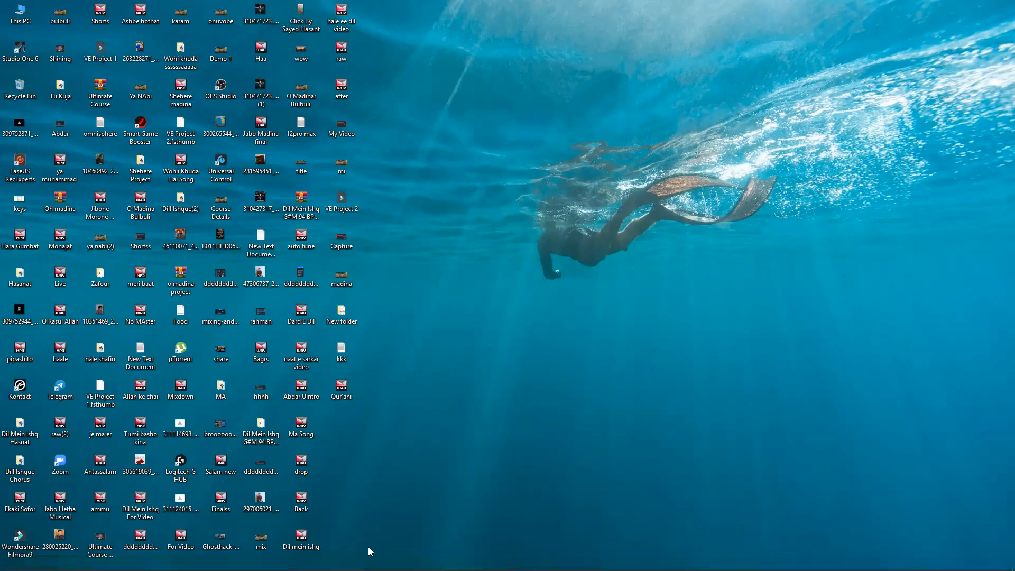
- Switch to the running Studio One window and view the templates for a new document without creating one
mouse_move(211, 563)
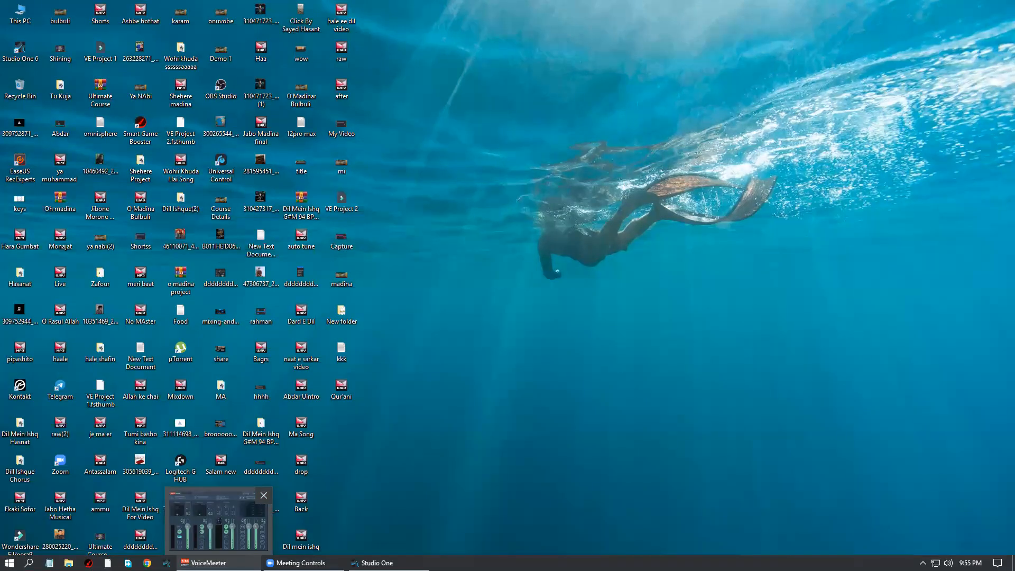
click(388, 562)
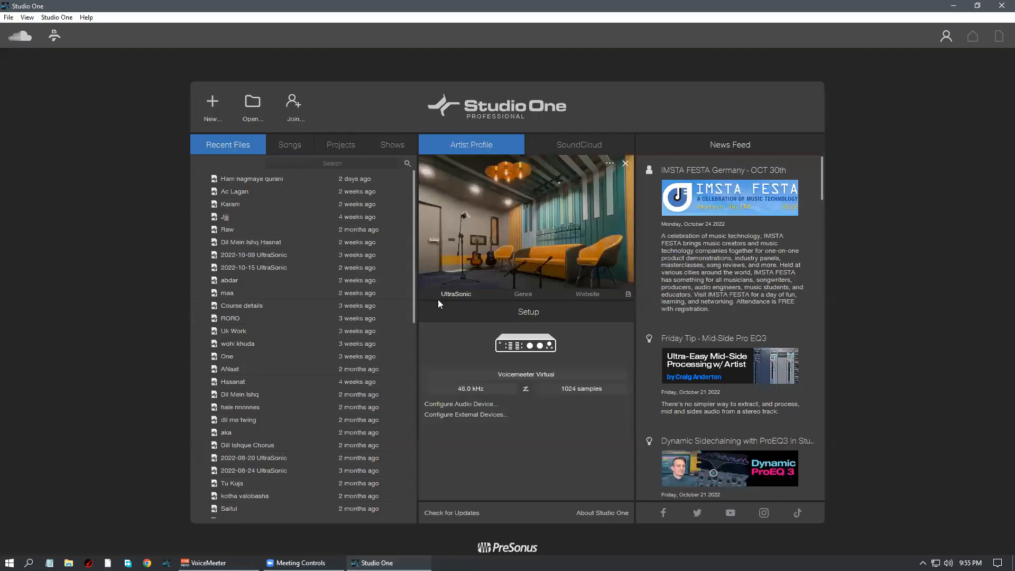
click(285, 145)
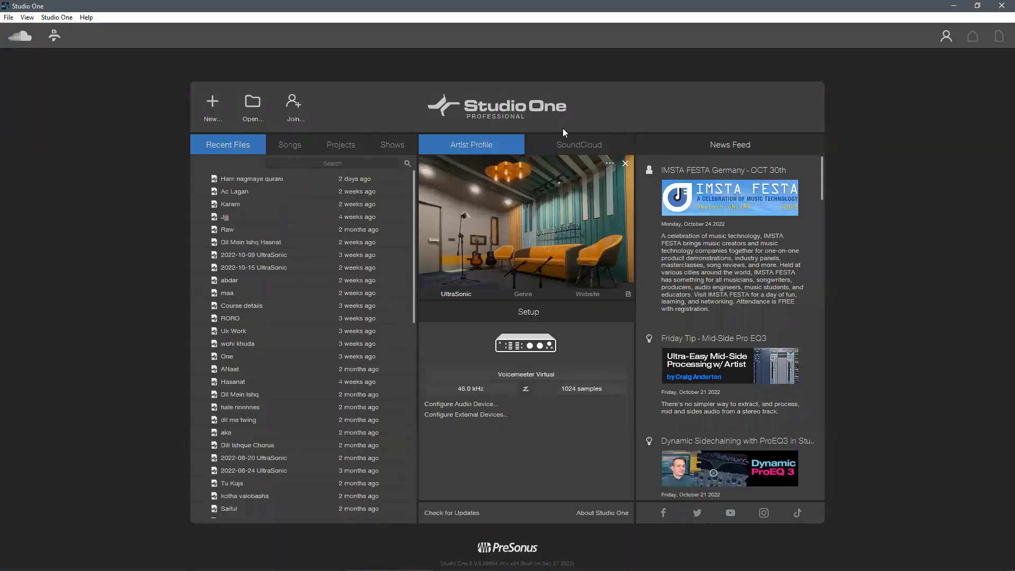
click(214, 106)
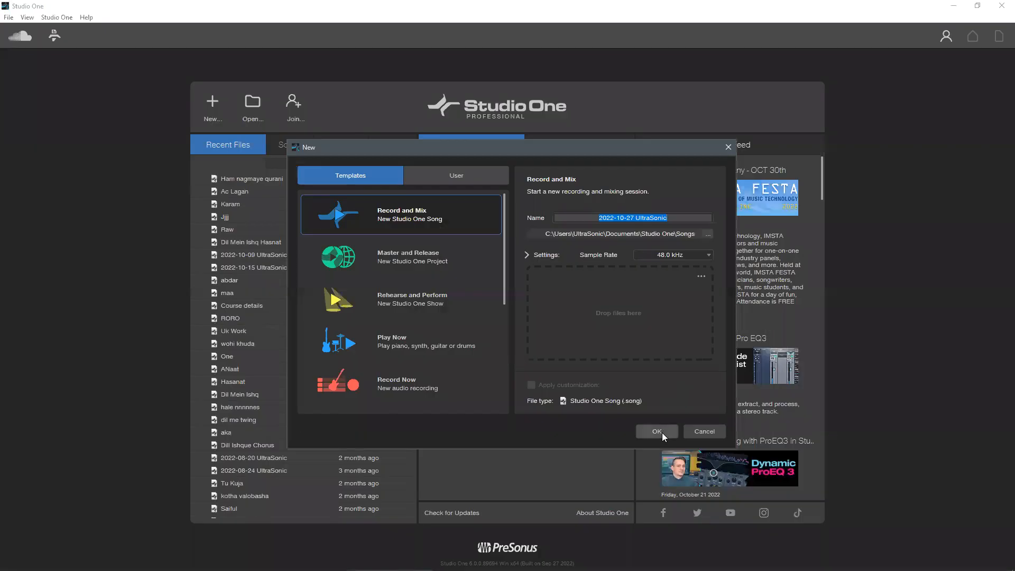
click(698, 431)
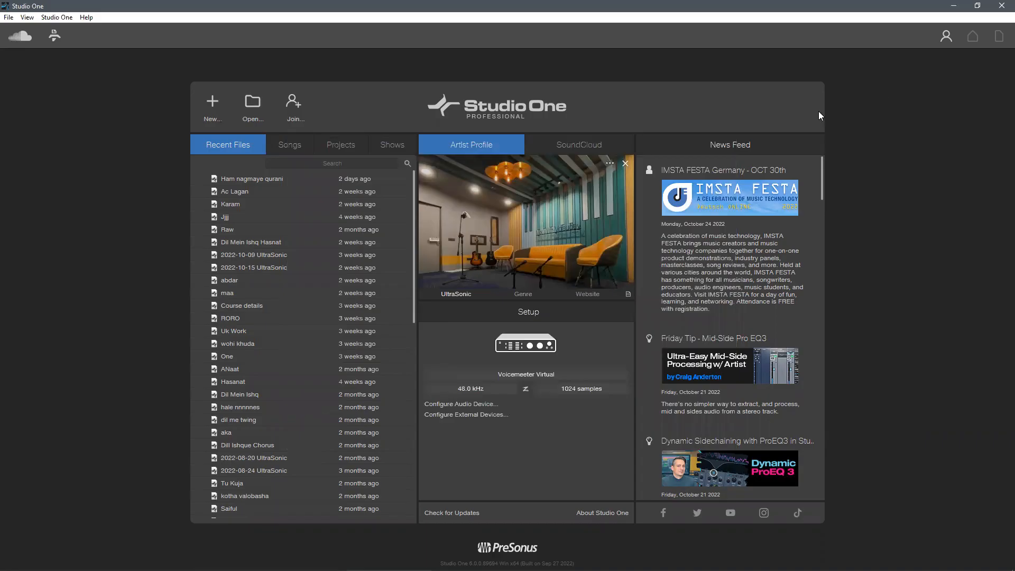
- Create a new song from the Record and Mix template at a 48.0 kHz sample rate and hide the browser
click(214, 102)
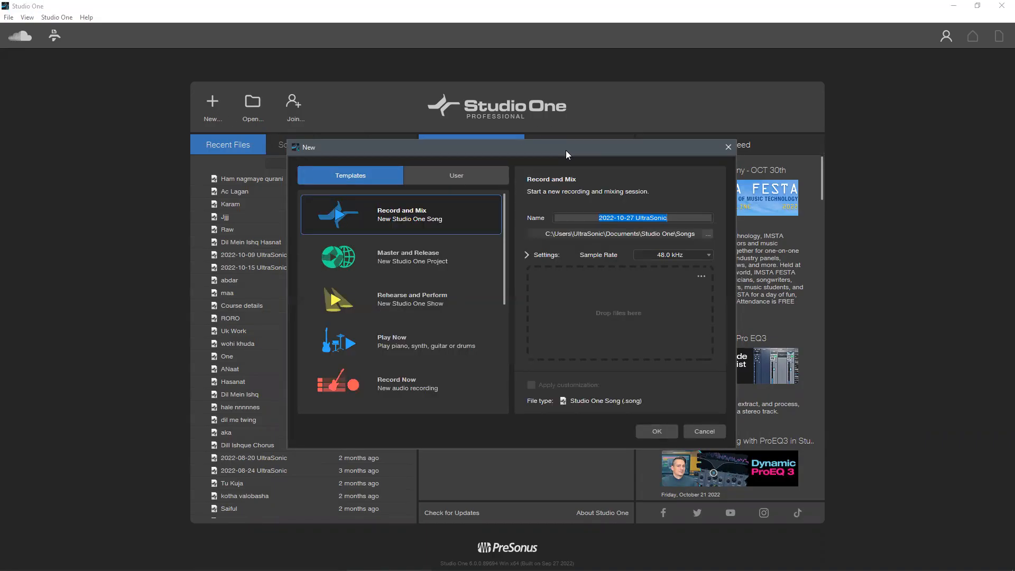
drag(551, 154, 731, 128)
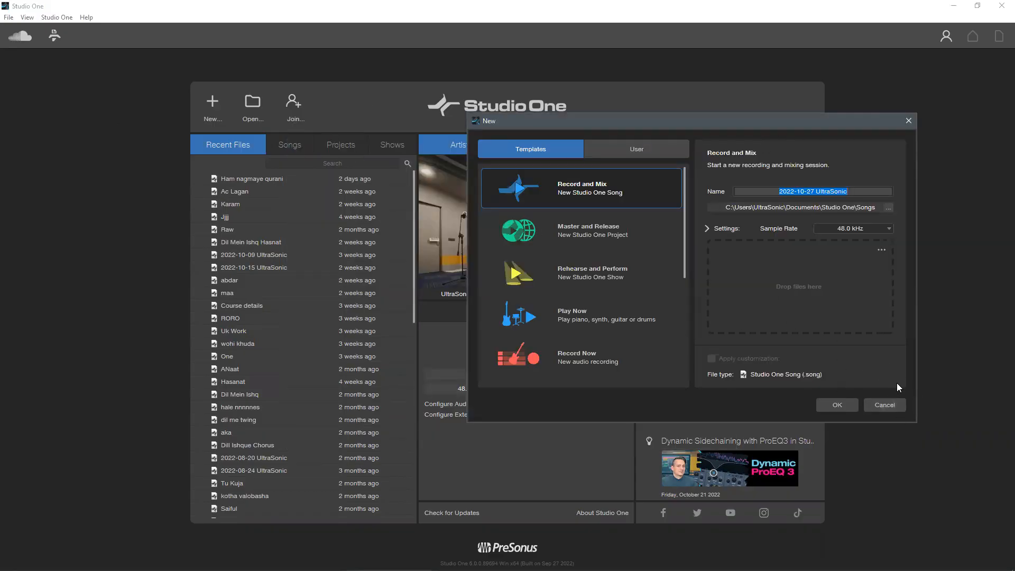
click(843, 408)
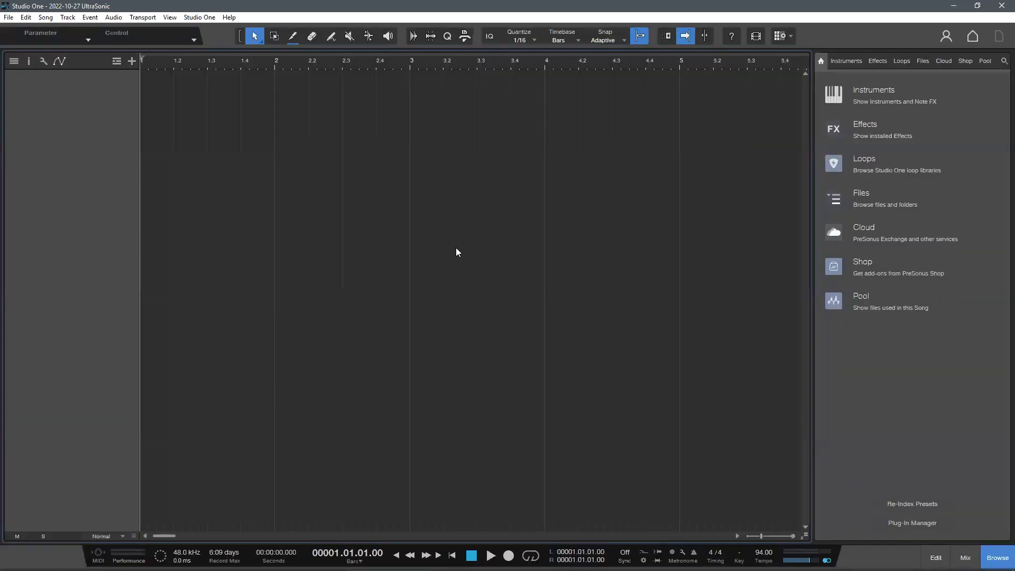
drag(664, 62, 656, 6)
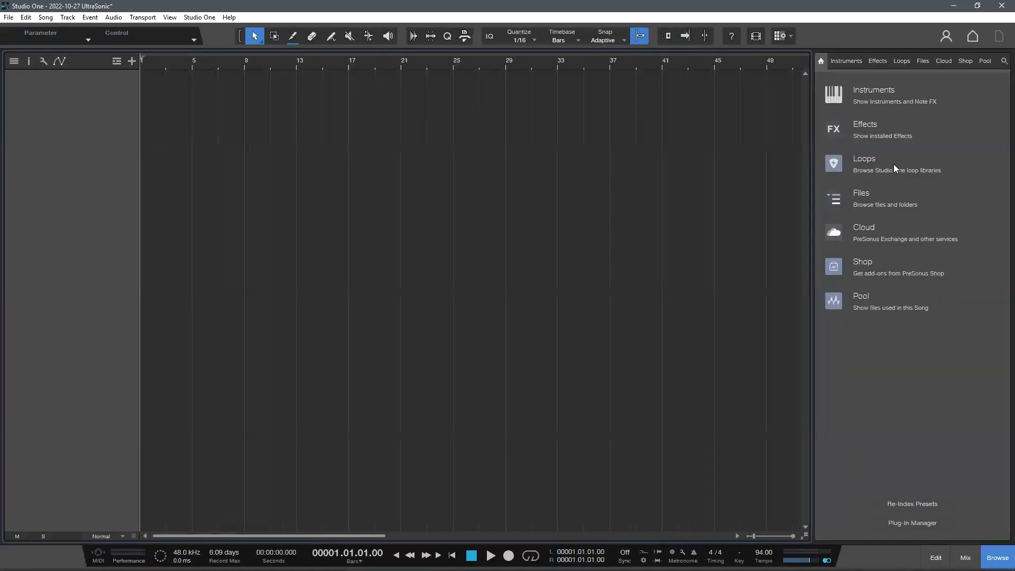
click(997, 558)
- Toggle Scan at startup for the VST plug-ins in the Locations options, apply the change, and close the options
click(200, 16)
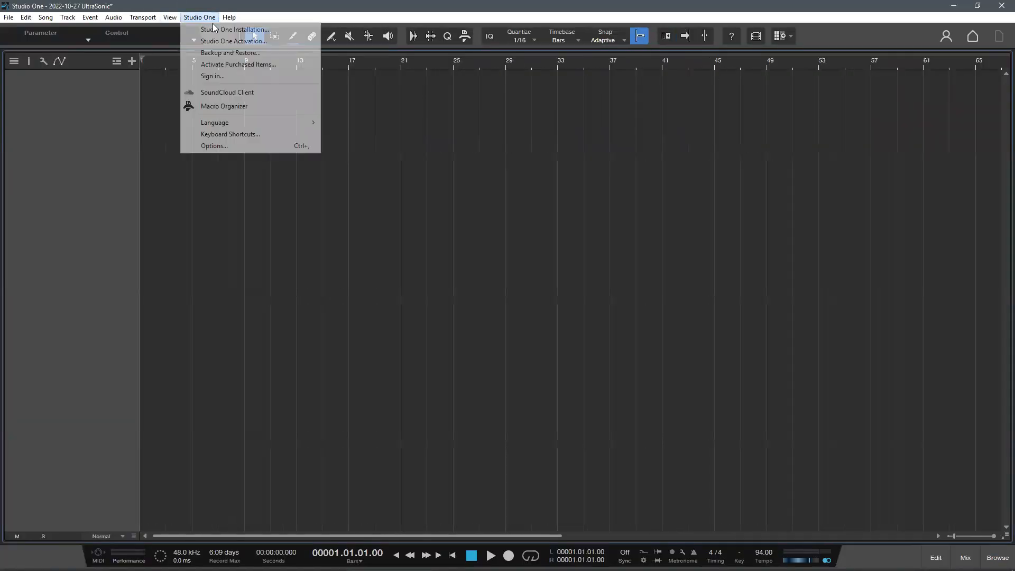
click(233, 145)
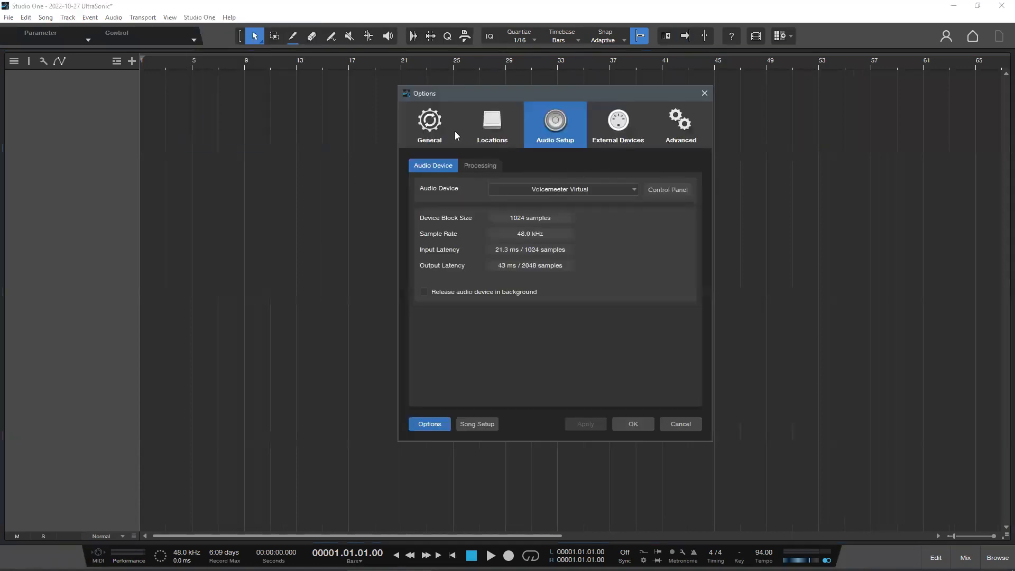
click(498, 135)
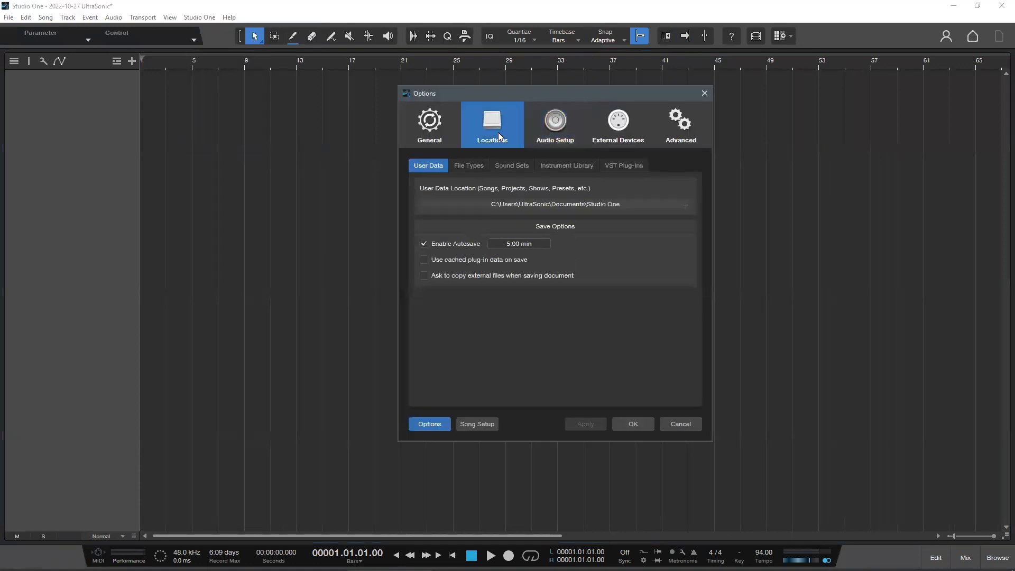
click(620, 168)
drag(572, 94, 740, 81)
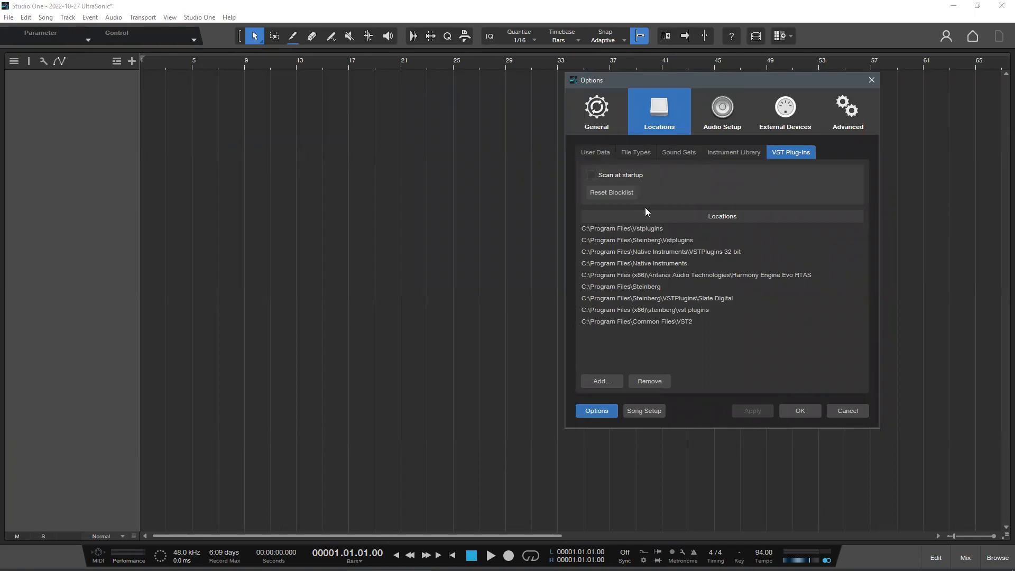
click(591, 175)
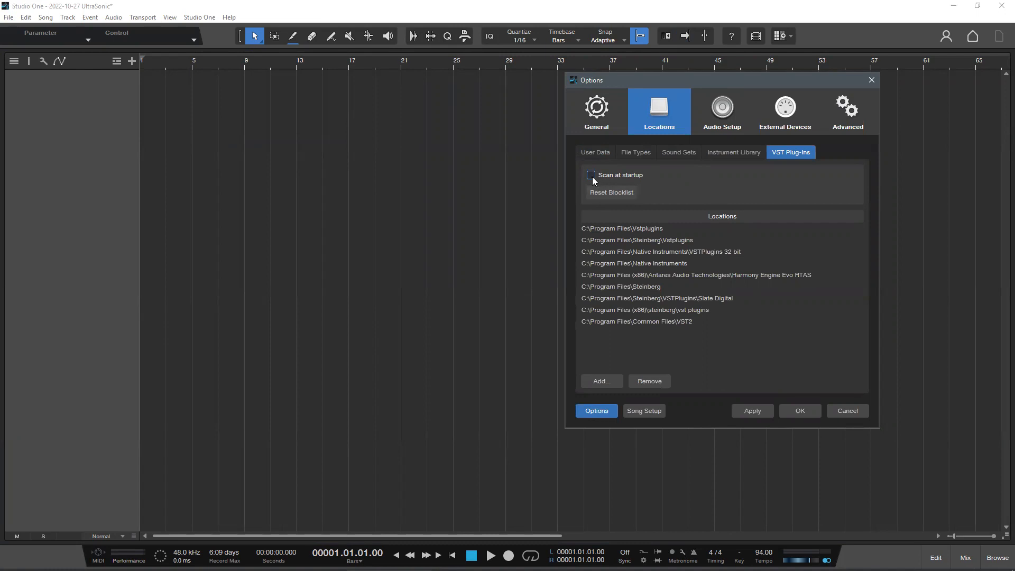
click(759, 411)
click(814, 415)
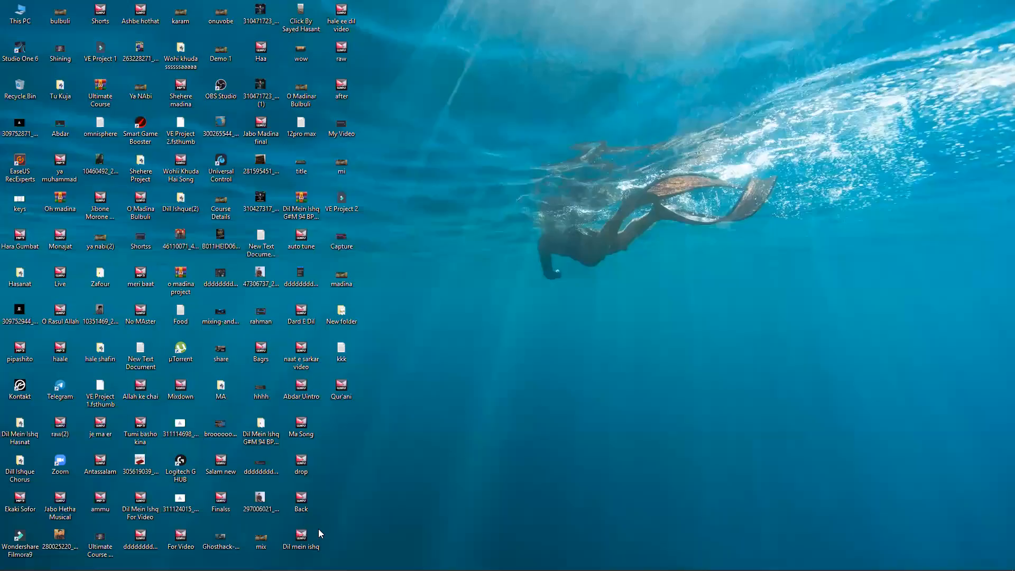
click(575, 289)
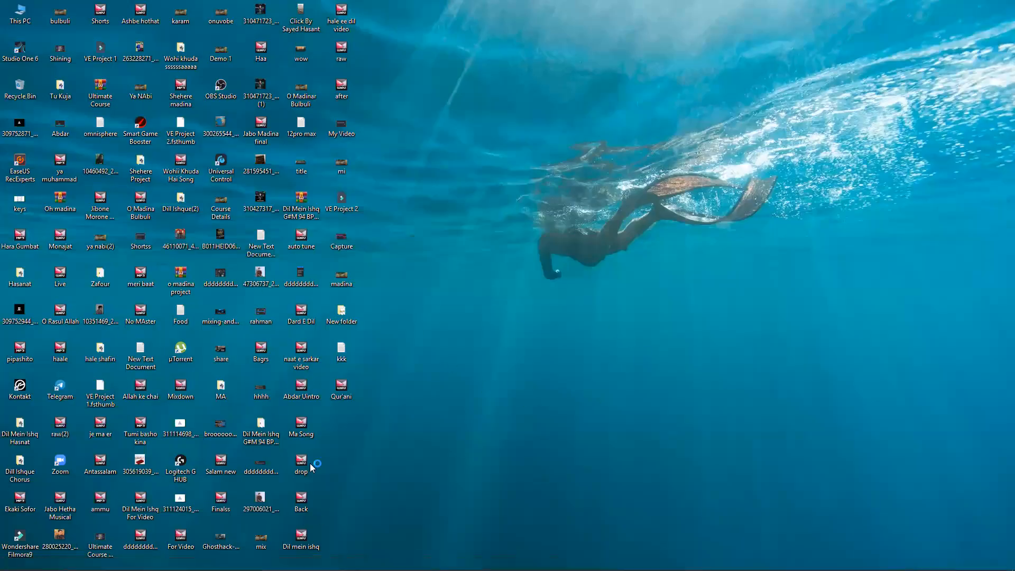
right_click(580, 203)
click(617, 233)
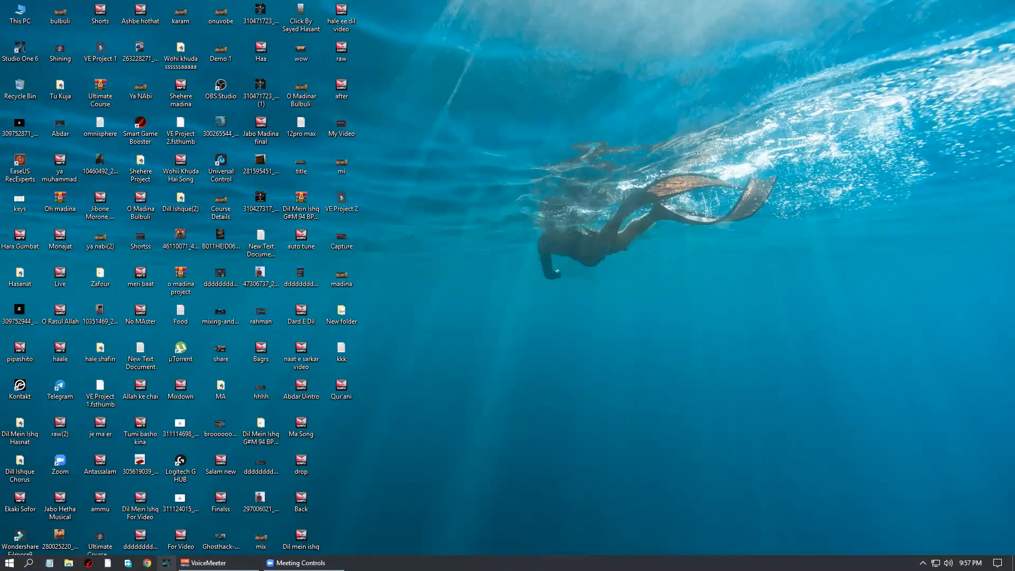
right_click(551, 182)
click(596, 213)
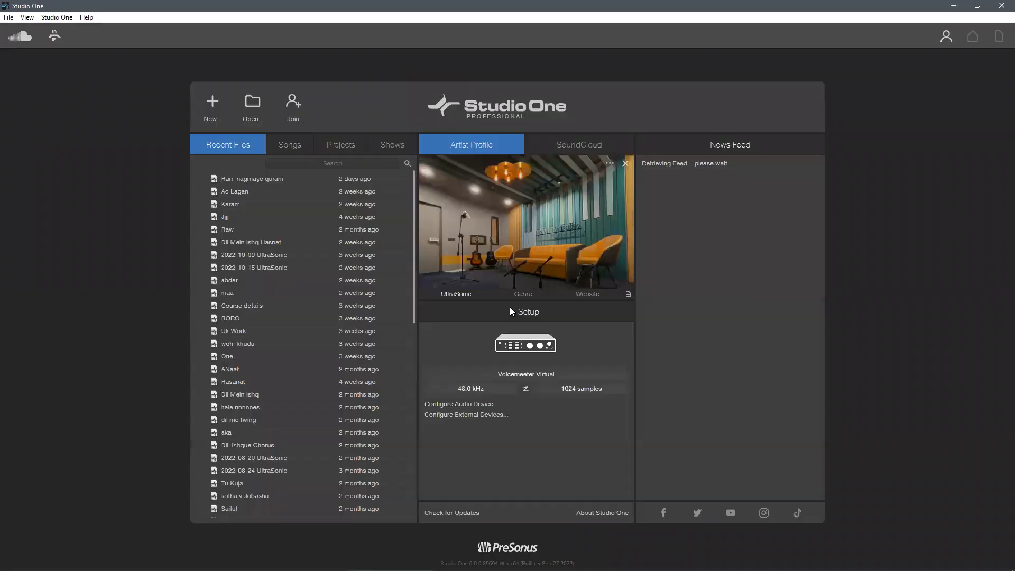
- Check the Songs and Recent Files lists on the relaunched Studio One start page, and minimize the window
click(286, 147)
click(261, 147)
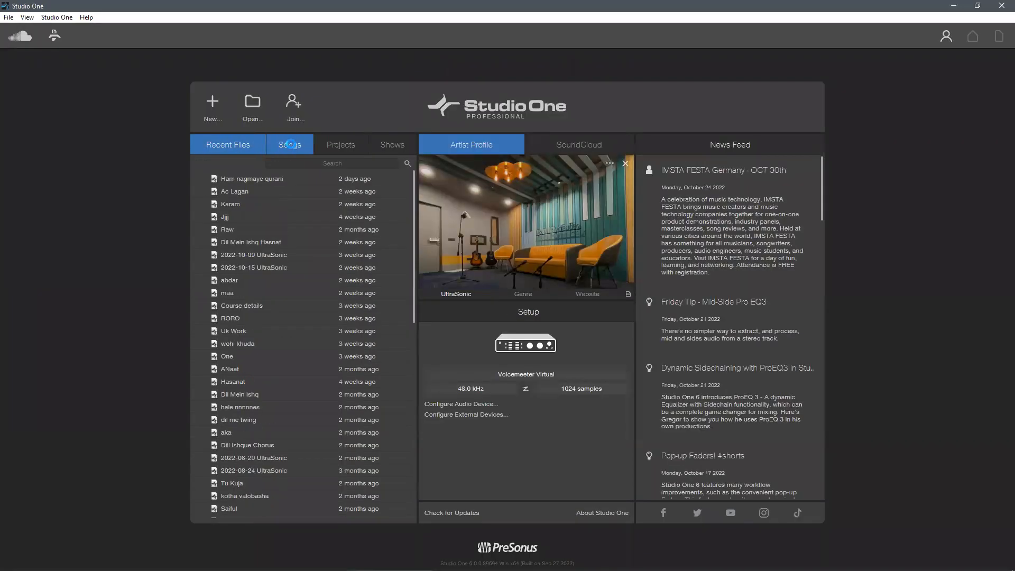
click(292, 146)
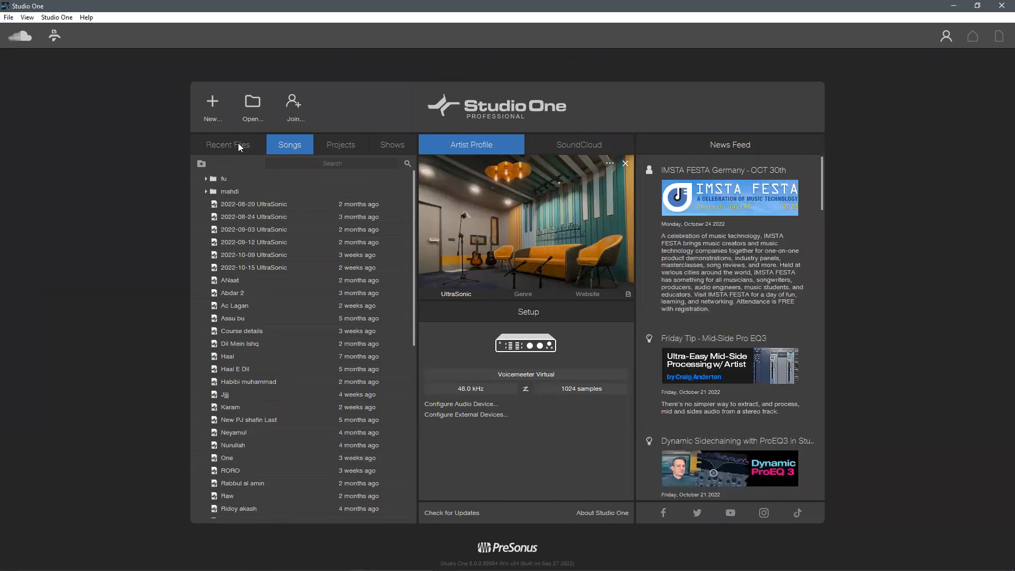
click(241, 146)
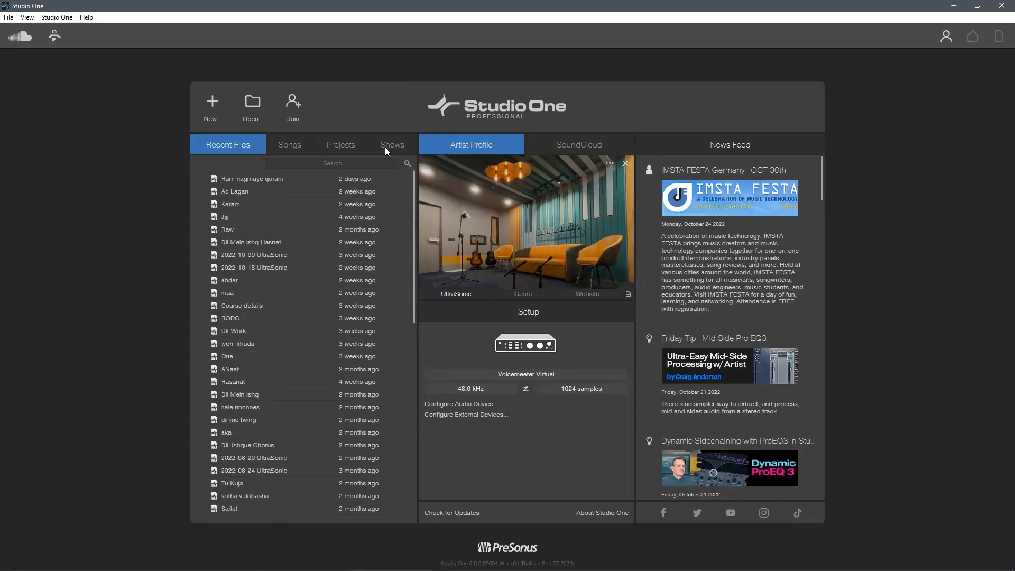
click(954, 6)
click(22, 13)
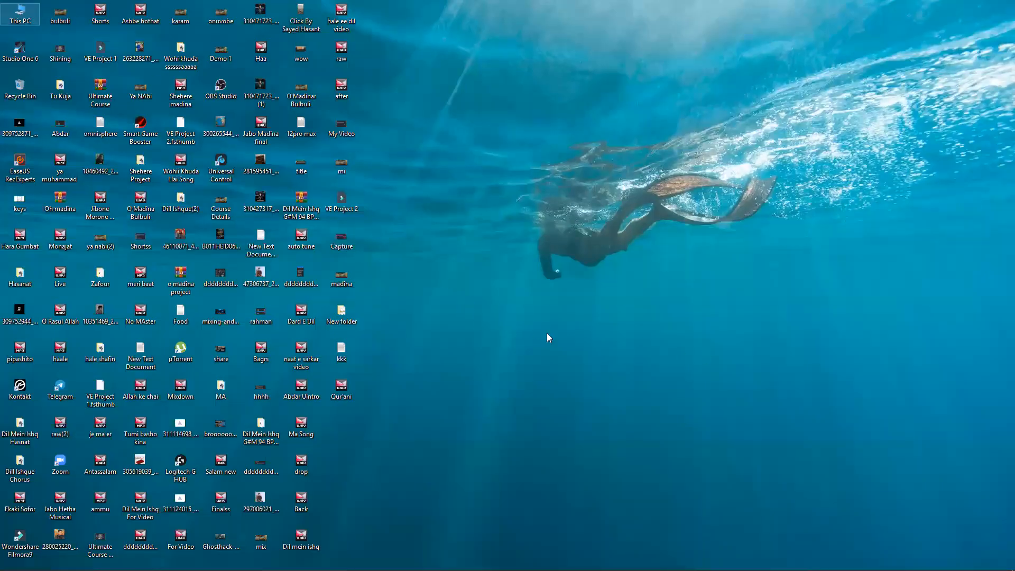
- Open the Downloads folder and view the extraction options for the Studio.One.5.Professional.v5.5.2.WiN-R2R archive without extracting it
key(Return)
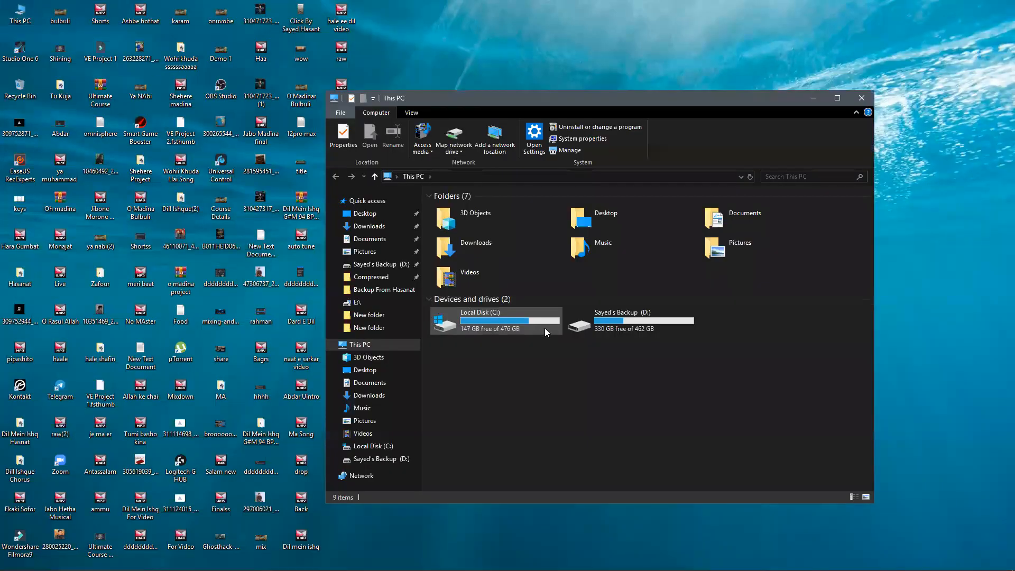
click(369, 226)
click(608, 222)
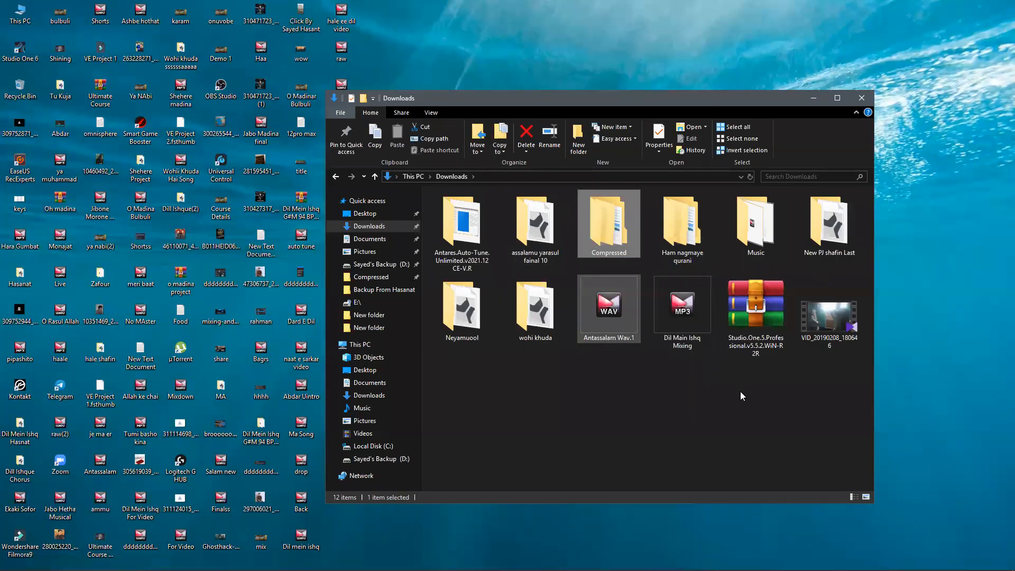
click(770, 318)
click(761, 370)
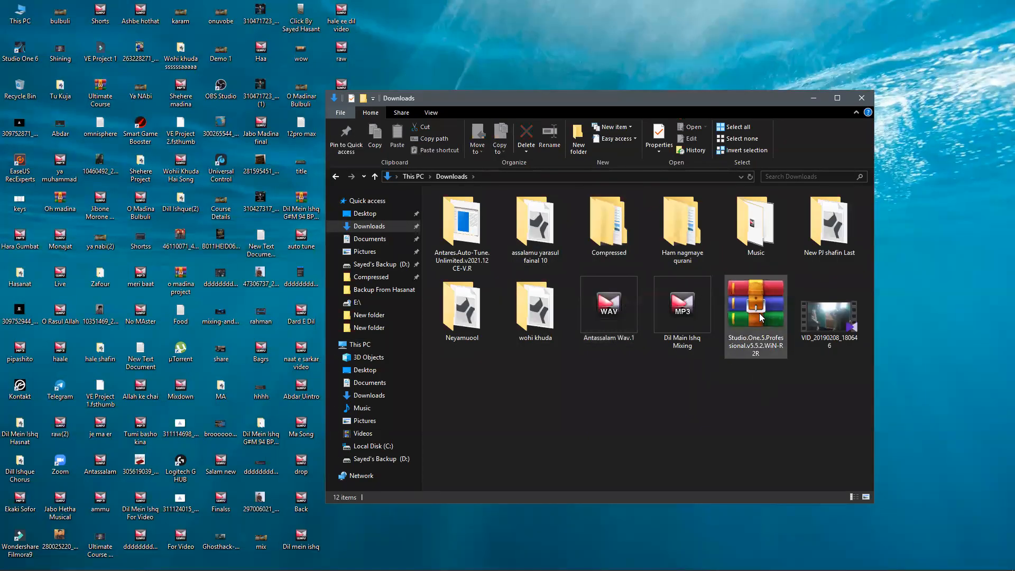
click(754, 312)
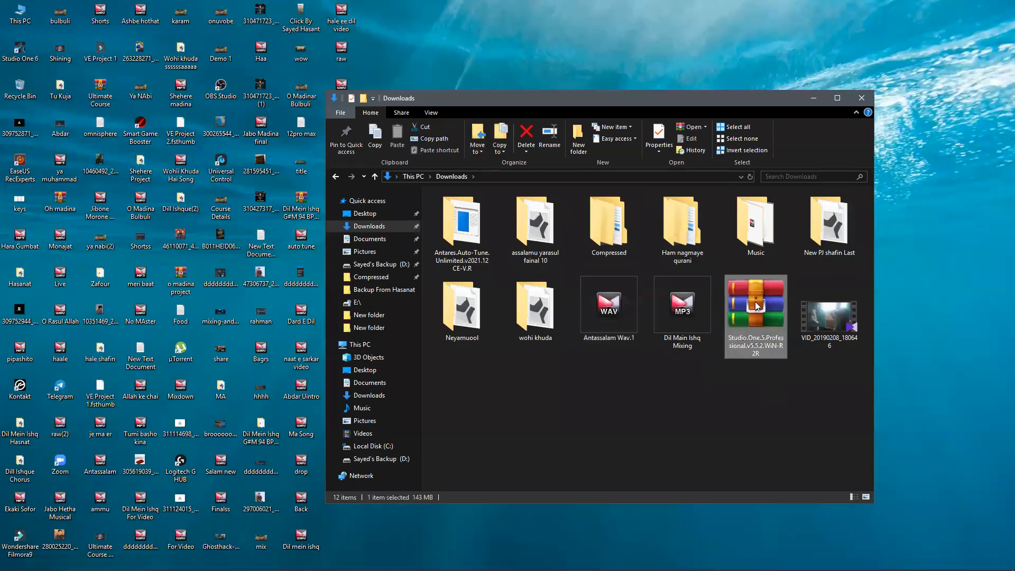
right_click(749, 302)
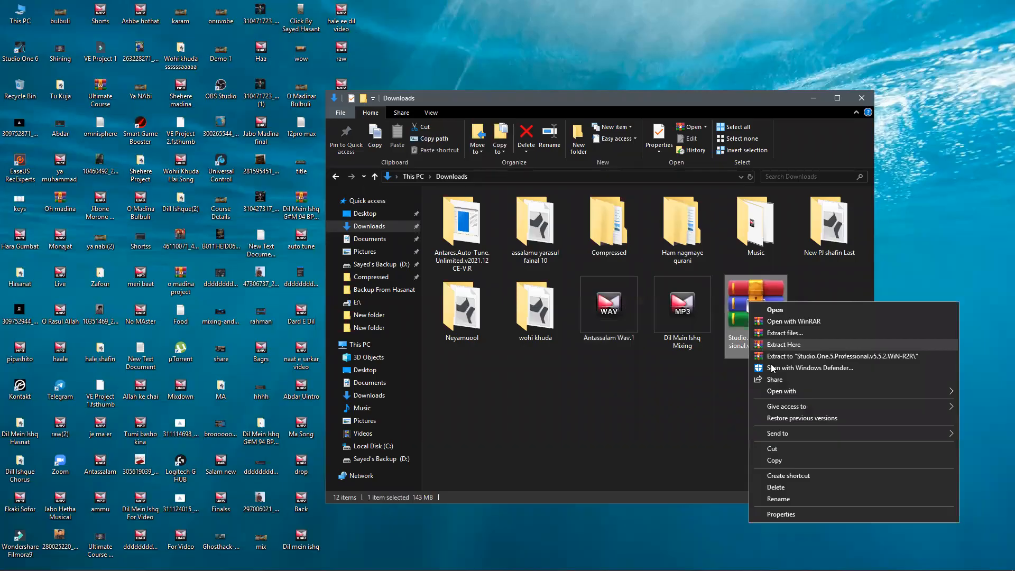
click(650, 385)
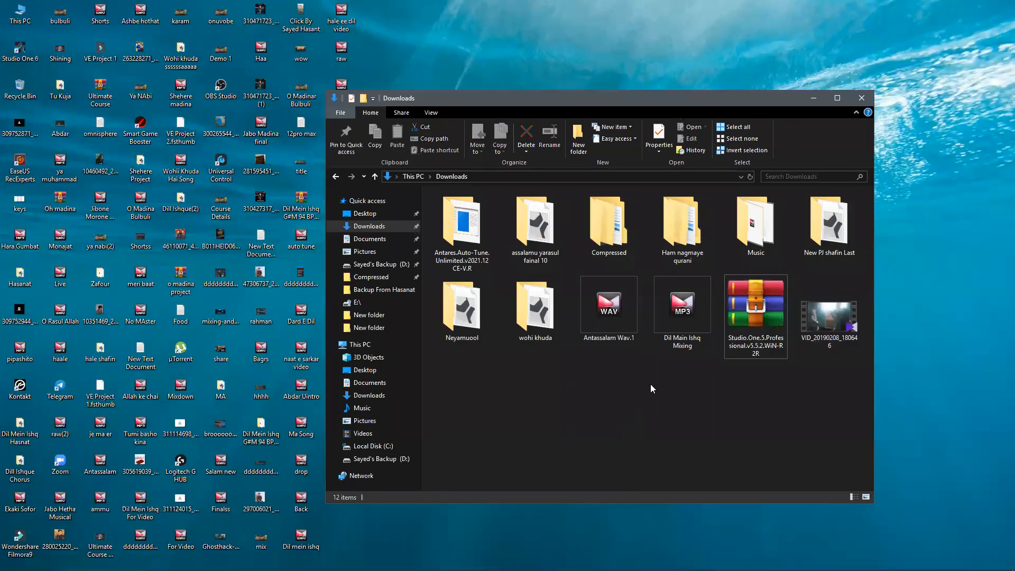
right_click(742, 315)
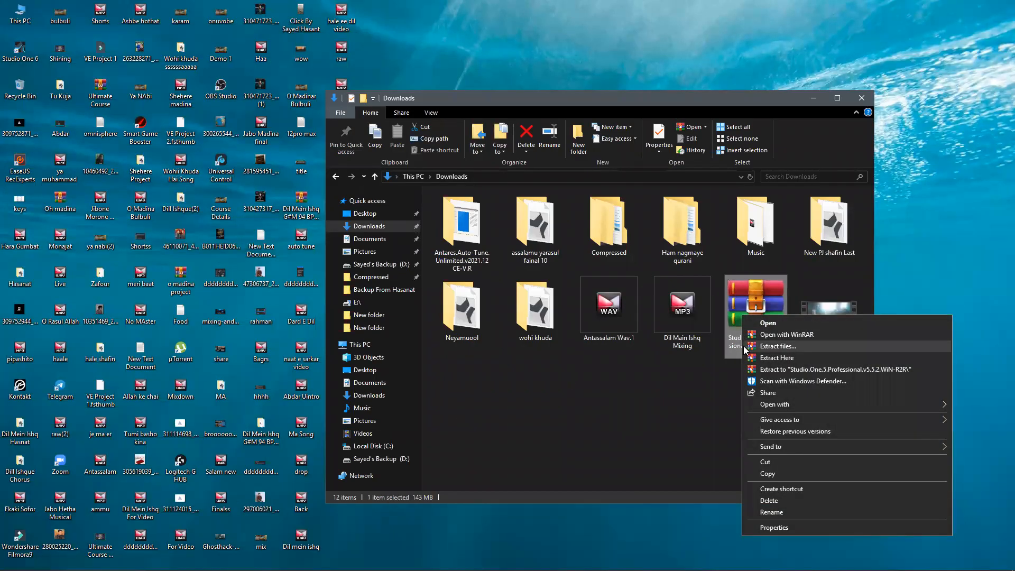
click(697, 361)
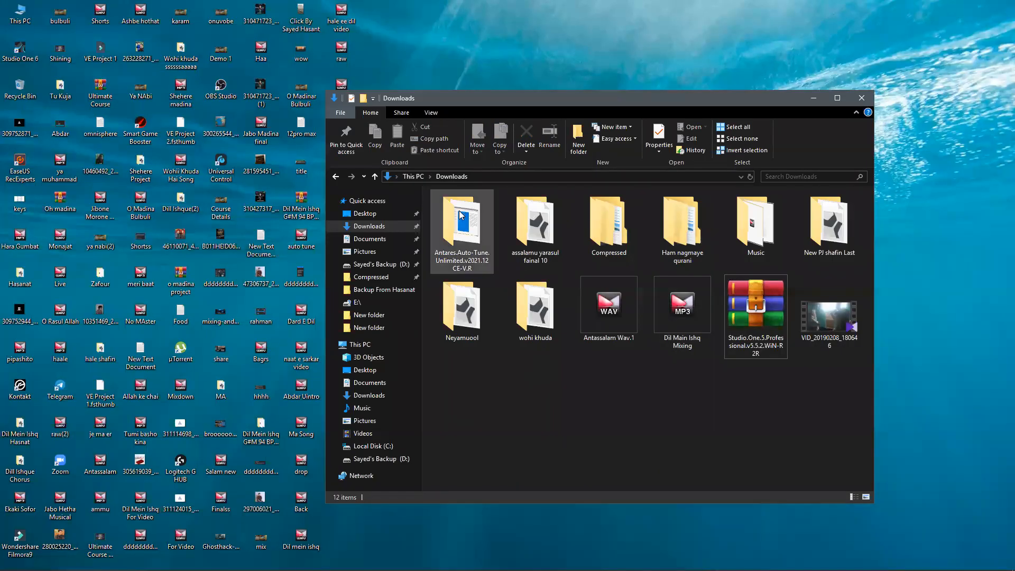
- Point out the Studio One 5 archive in the Downloads folder and close the folder window
mouse_move(507, 215)
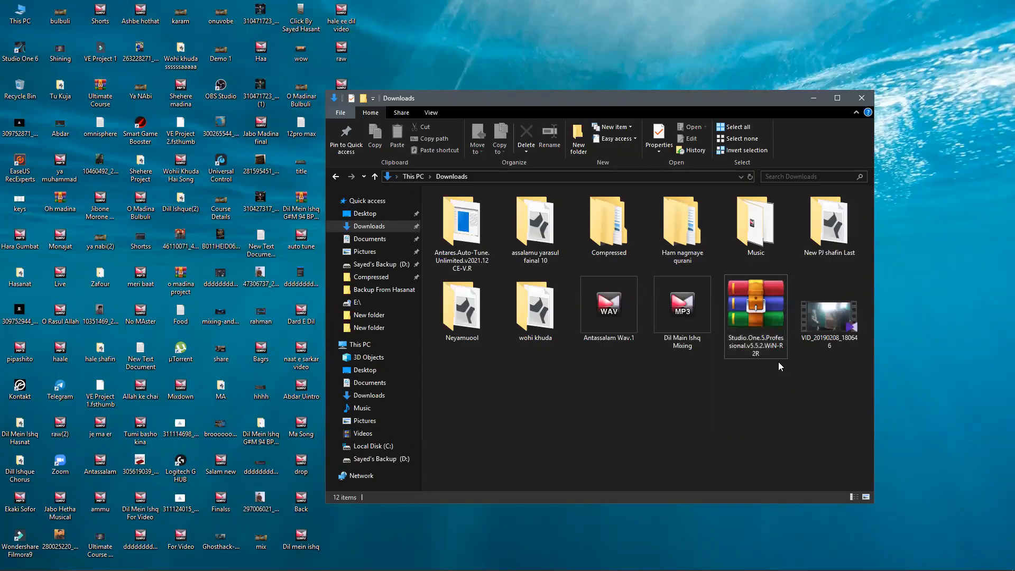
click(768, 301)
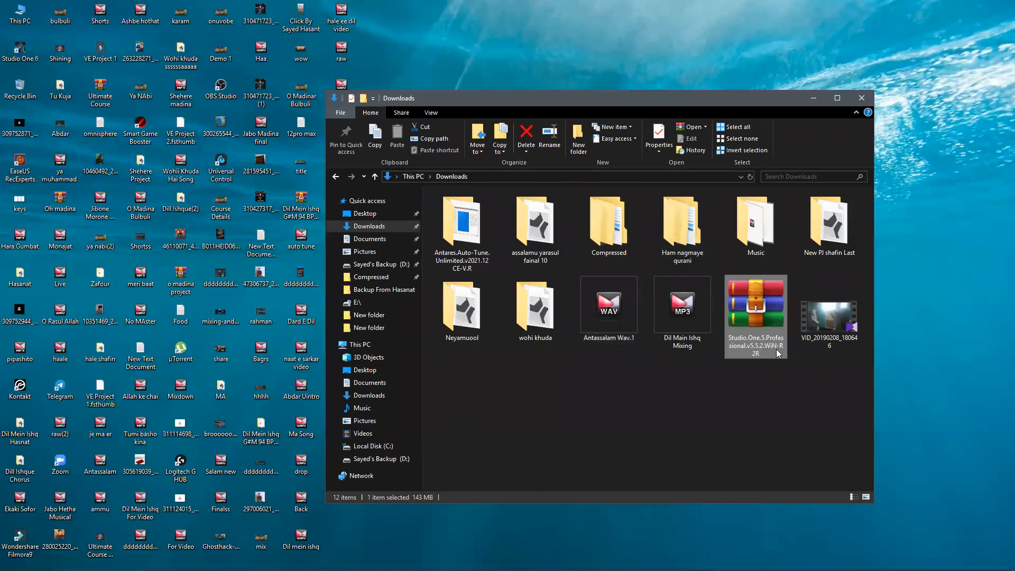
mouse_move(787, 107)
mouse_down()
mouse_move(863, 126)
mouse_move(774, 111)
mouse_move(782, 126)
mouse_up()
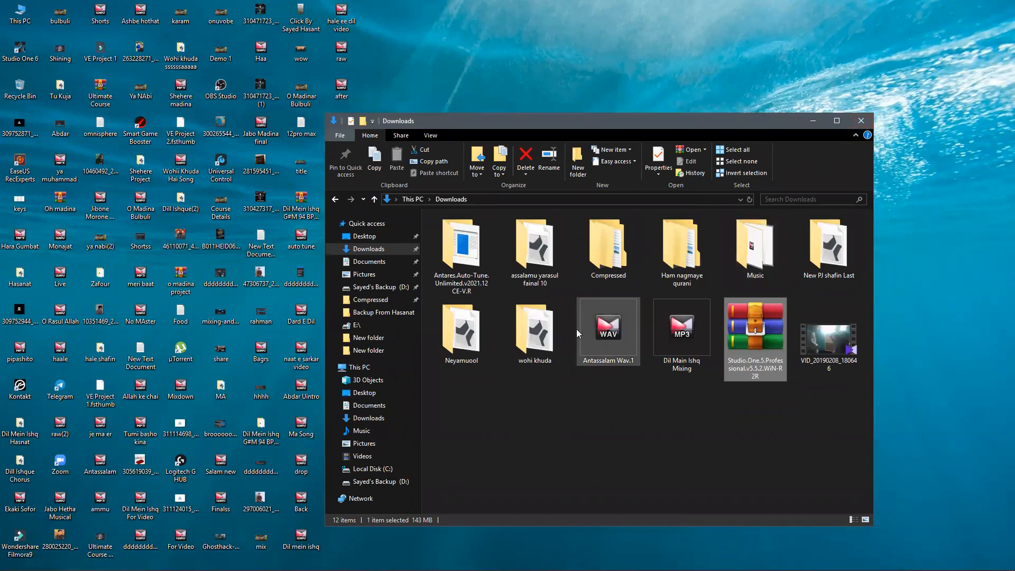
click(862, 121)
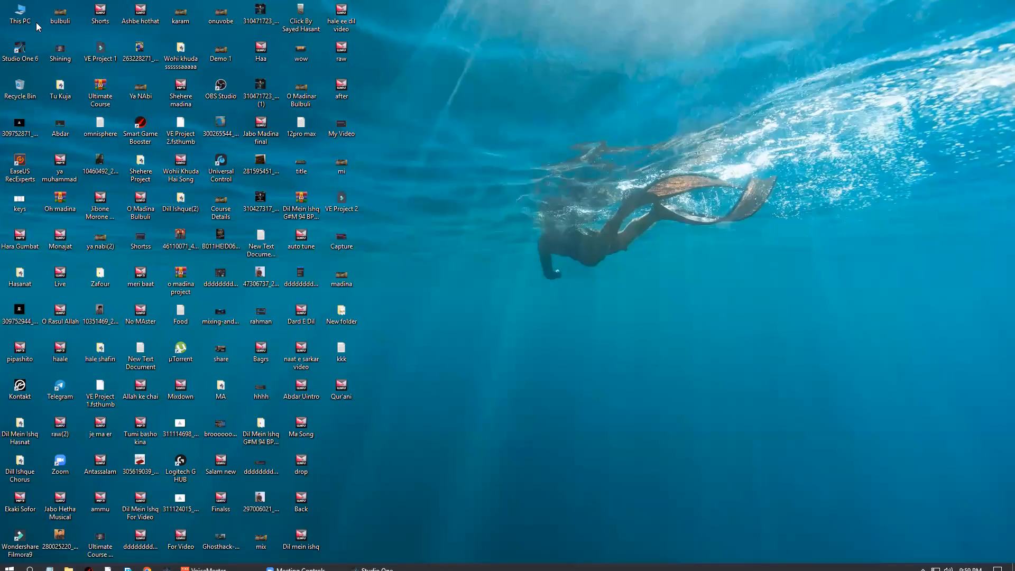
- Open the backup folder of plug-in archives inside vst Download on the D: drive
double_click(20, 14)
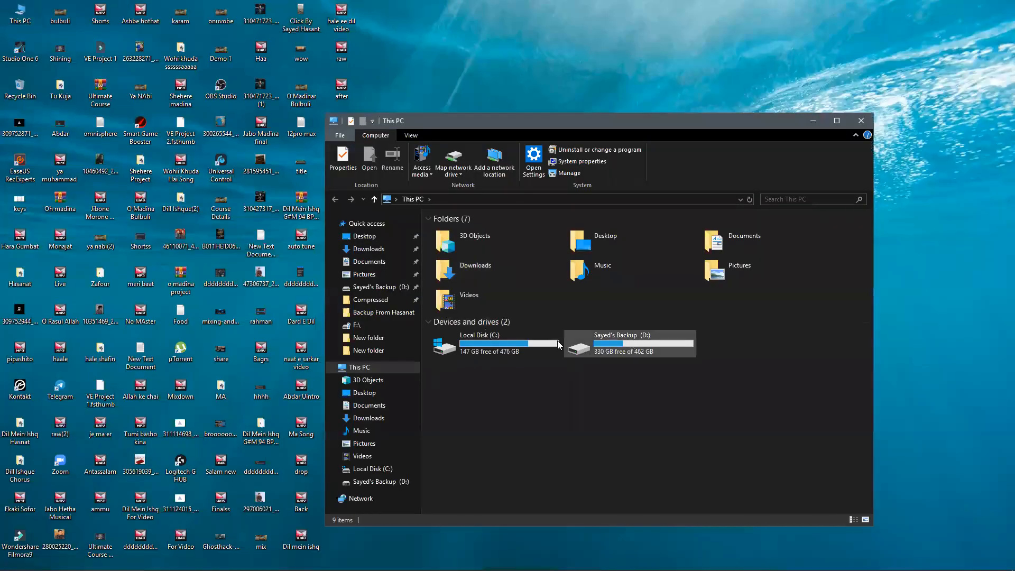
double_click(623, 343)
click(526, 261)
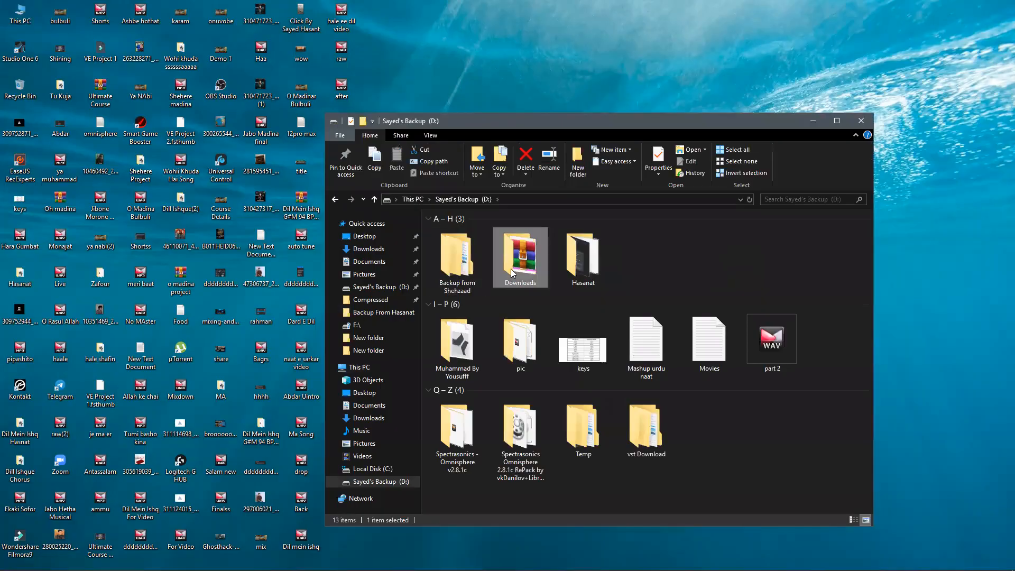
double_click(511, 269)
key(alt+Left)
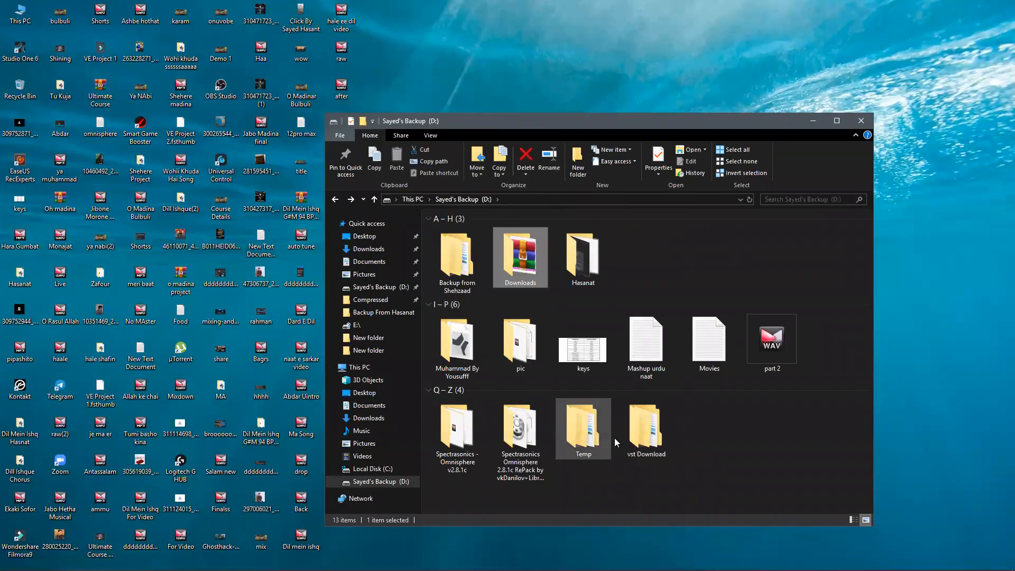
double_click(632, 443)
double_click(466, 229)
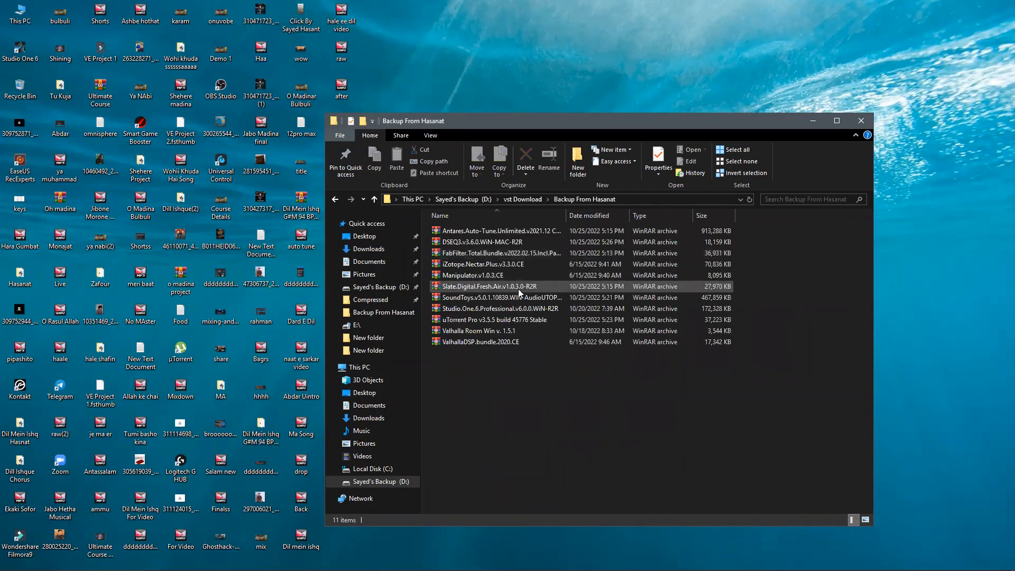
- Extract the Antares.Auto-Tune.Unlimited.v2021.12 CE-V.R archive within the current folder and move the progress window off the file names
click(468, 233)
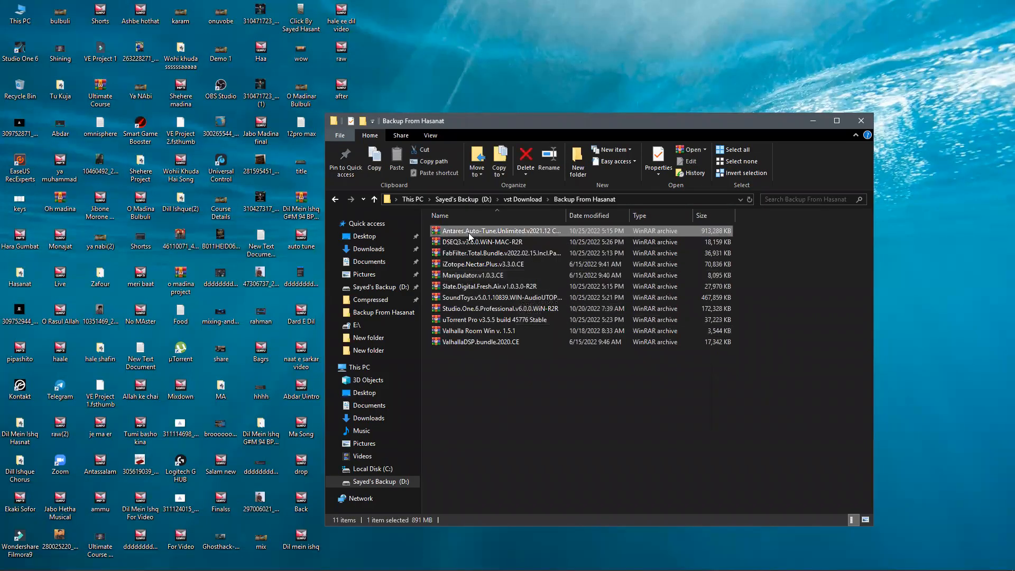
right_click(463, 235)
click(499, 273)
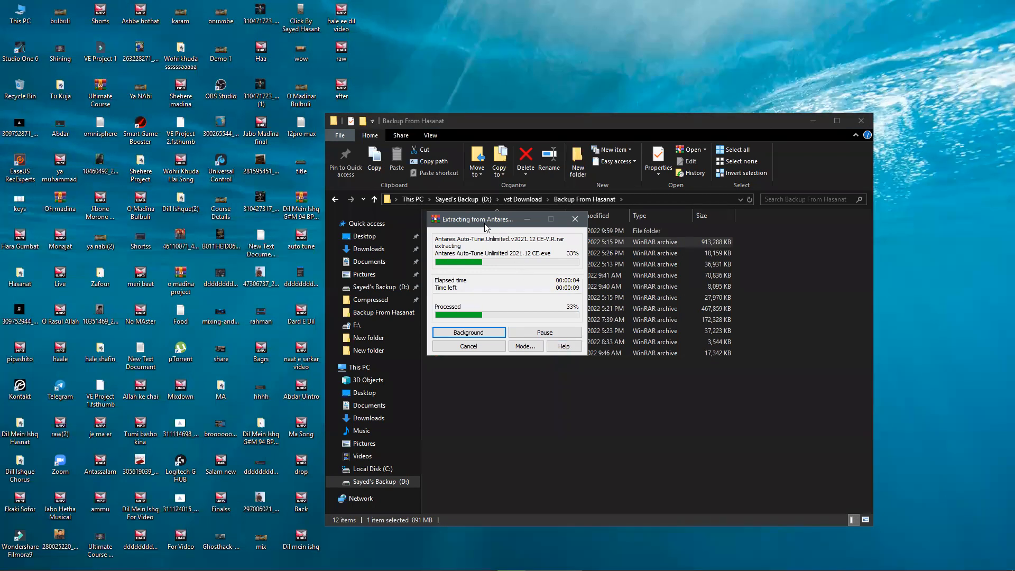
drag(486, 225, 645, 288)
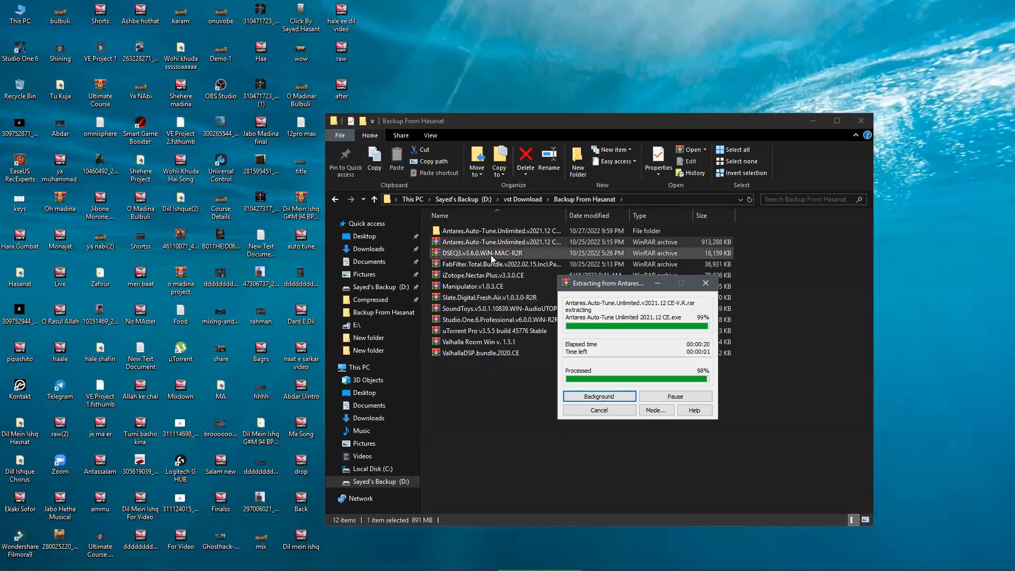
- Run the Antares Auto-Tune Unlimited 2021.12 CE installer from the extracted folder and close the running Studio One
double_click(455, 231)
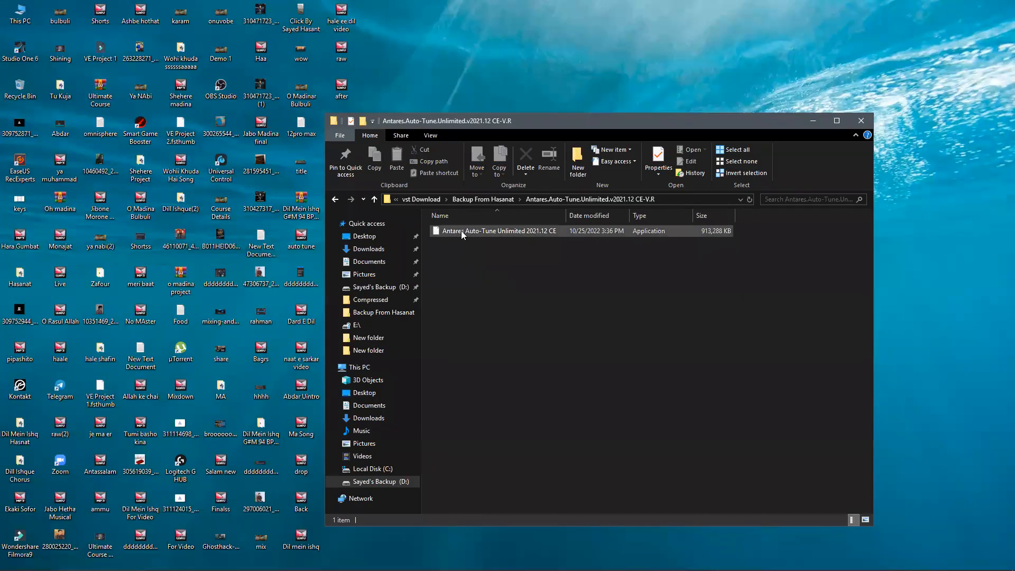
double_click(461, 231)
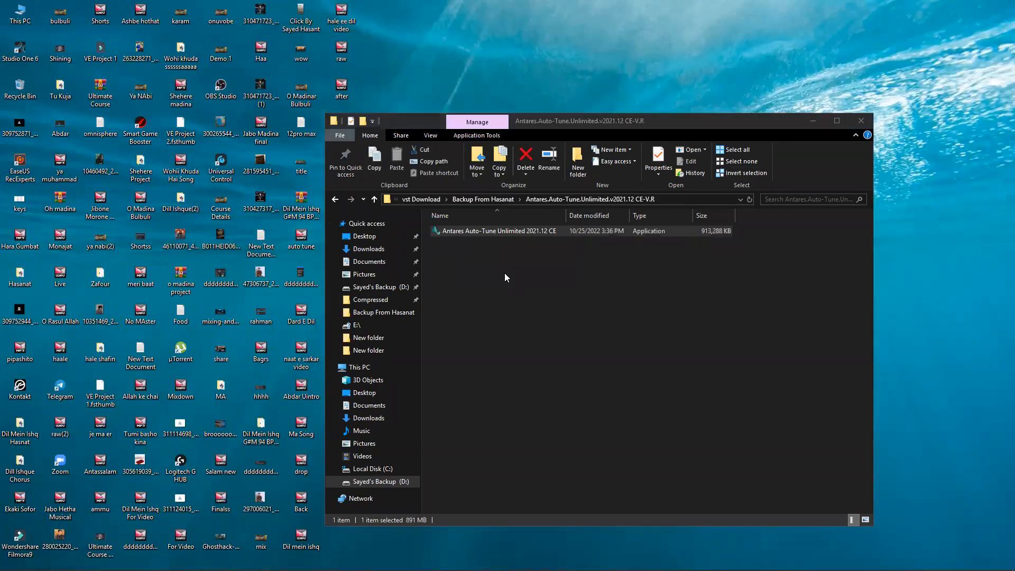
click(812, 123)
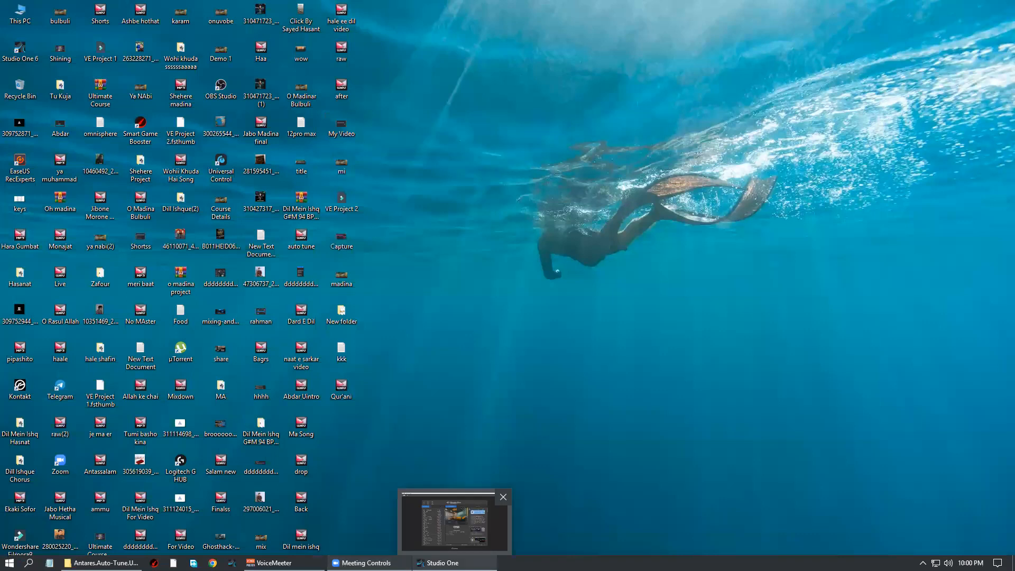
click(503, 497)
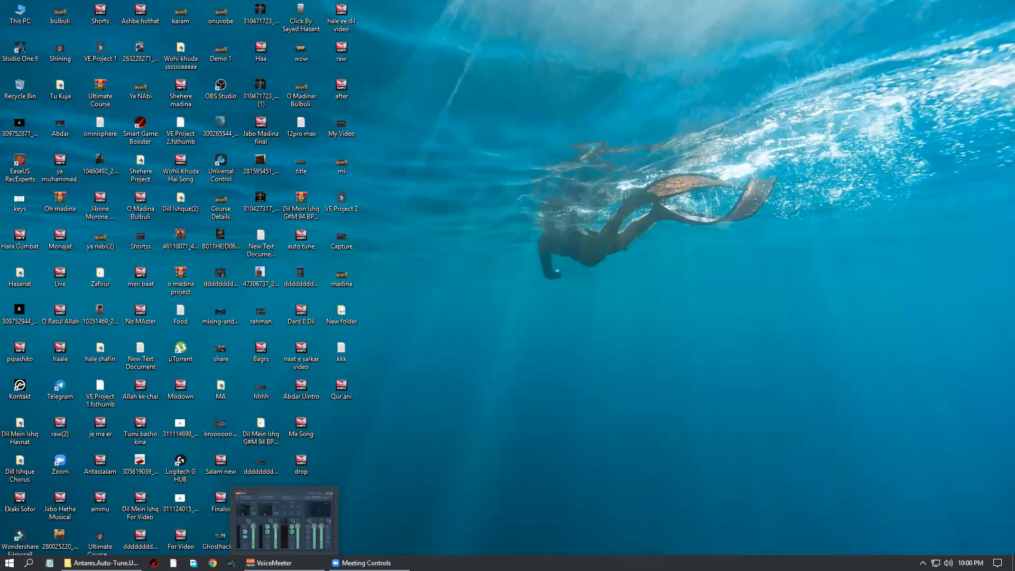
- Return to the extracted folder, advance the Auto-Tune Unlimited installer to its component selection, and move the installer window aside
click(101, 563)
click(509, 273)
click(464, 232)
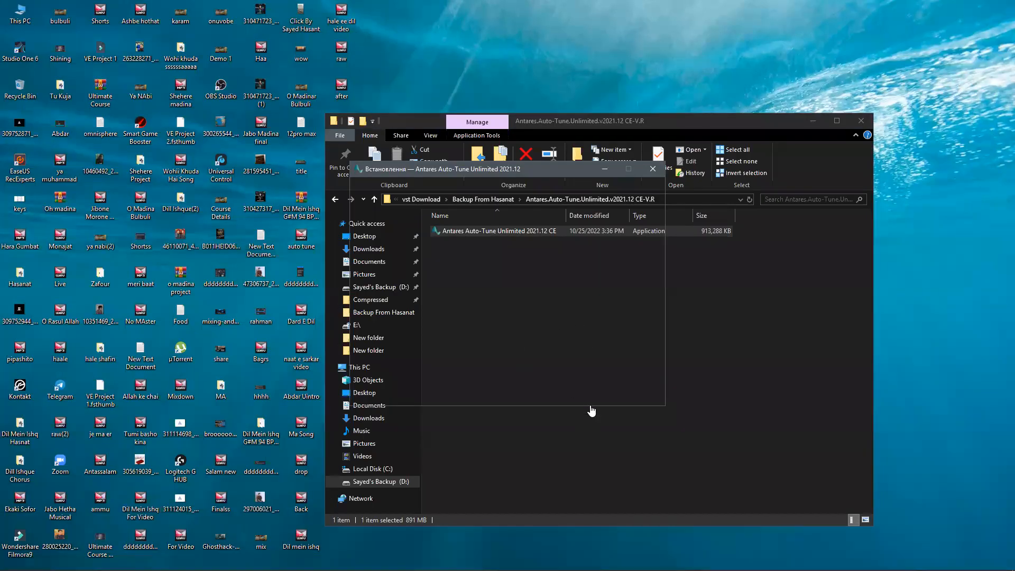
click(594, 395)
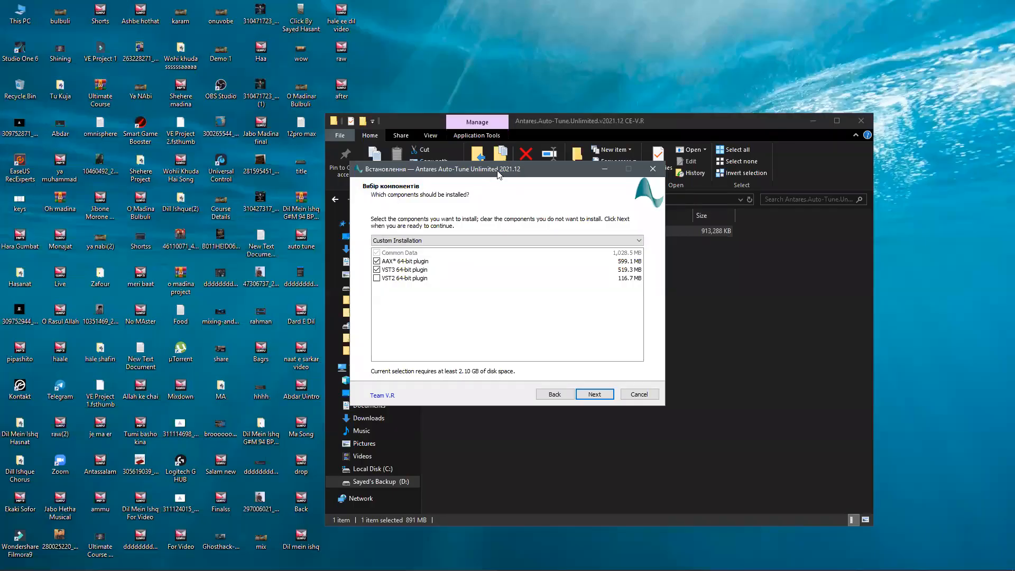
drag(498, 173, 544, 239)
drag(577, 199, 622, 173)
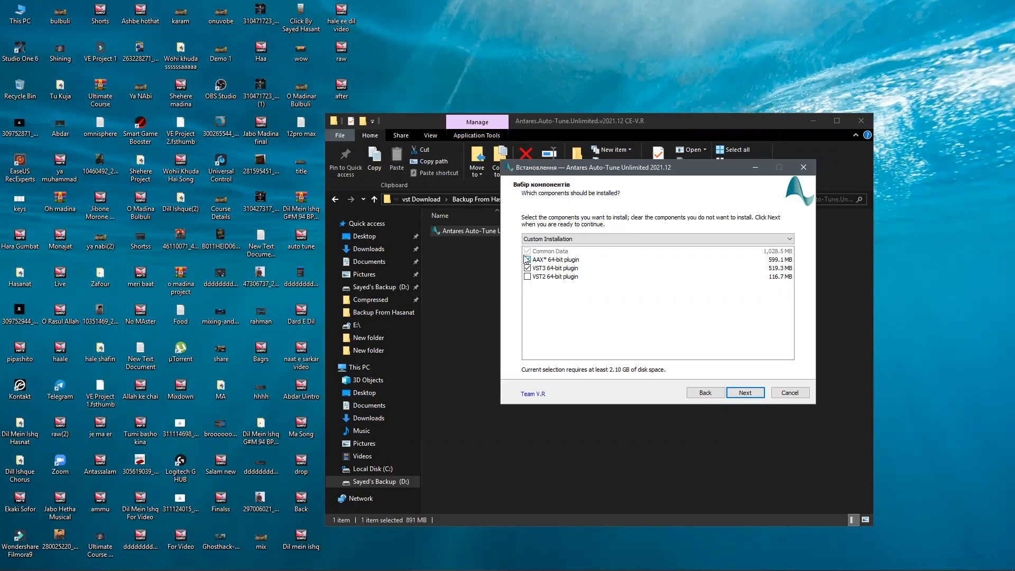
- Exclude the AAX 64-bit plugin, keep only the VST3 64-bit plugin selected, and continue to the destination folders
click(566, 270)
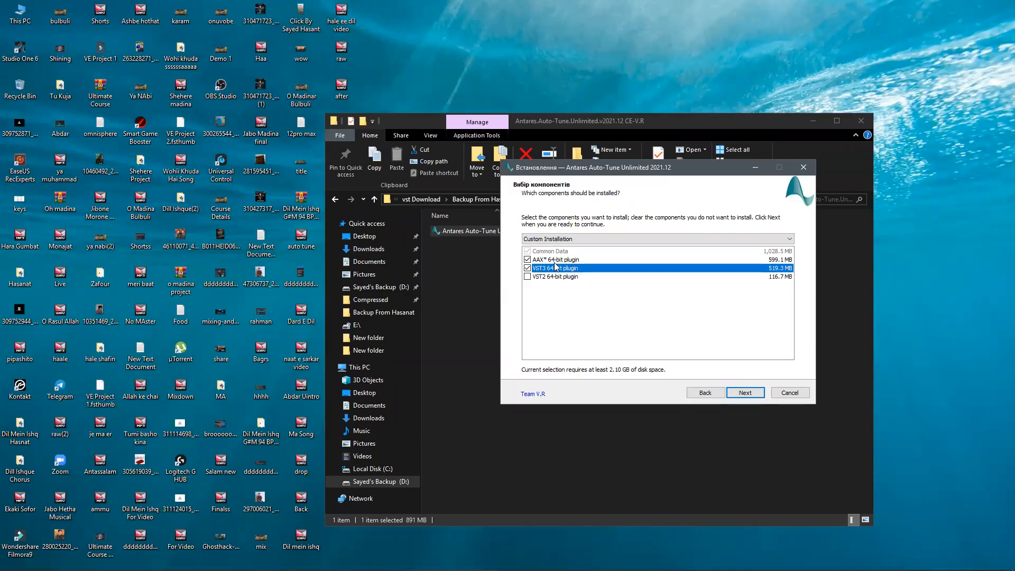
click(527, 260)
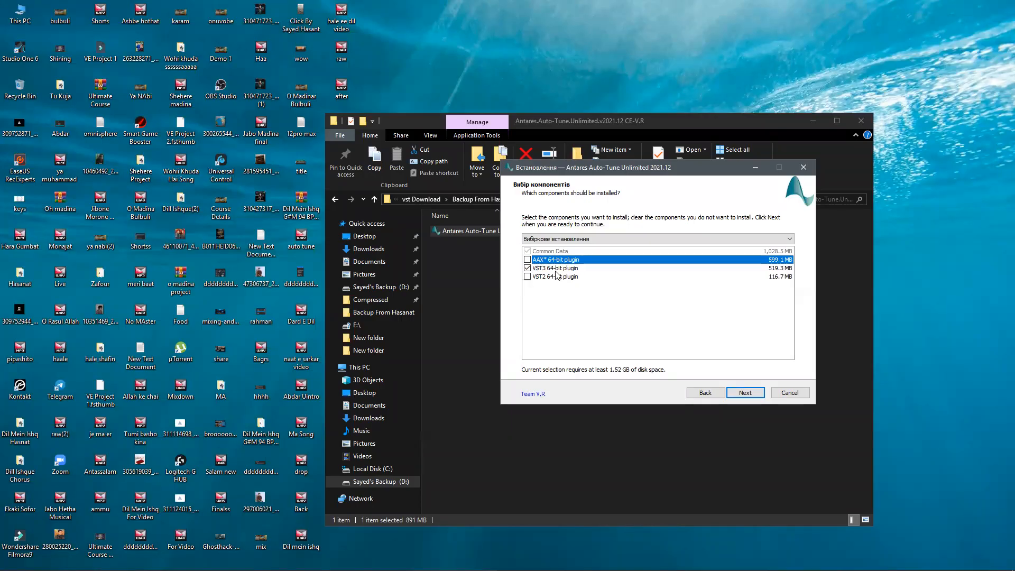
click(555, 271)
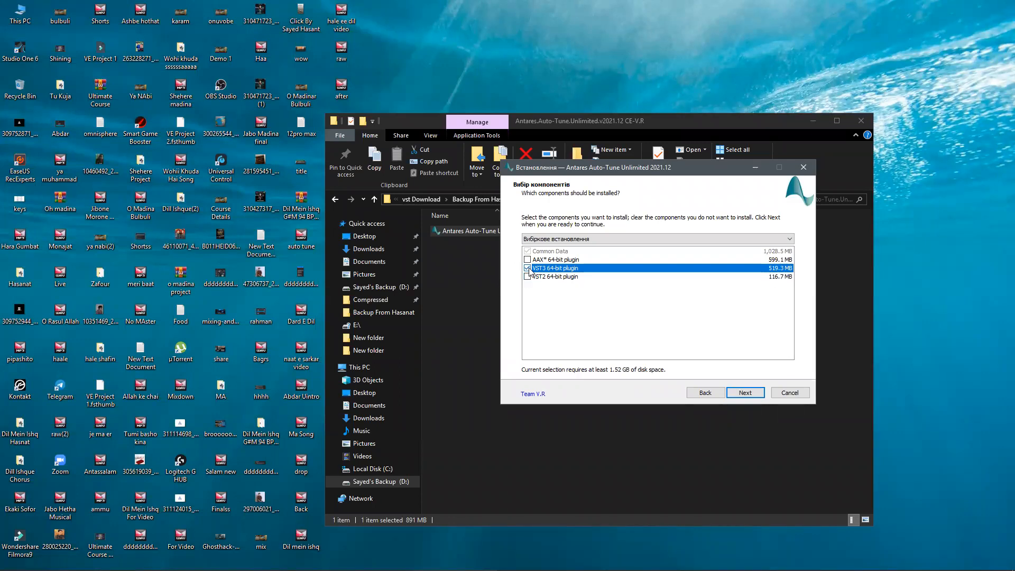
click(529, 270)
click(528, 277)
click(527, 268)
click(532, 277)
click(544, 270)
click(540, 270)
click(755, 392)
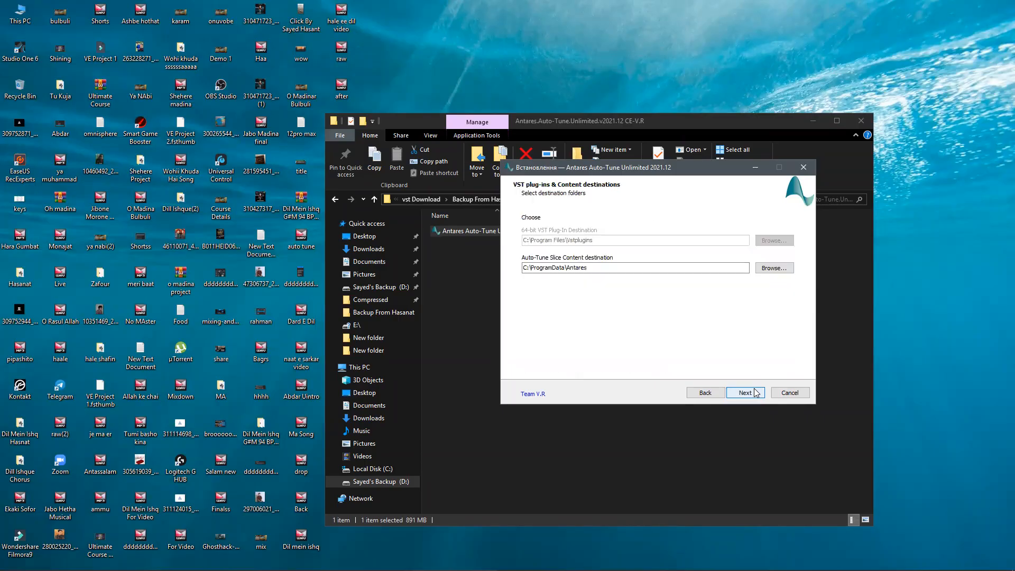
- Check the folder choice for the Auto-Tune Slice content, keep C:\ProgramData\Antares, and start the installation
click(529, 271)
click(781, 272)
click(743, 386)
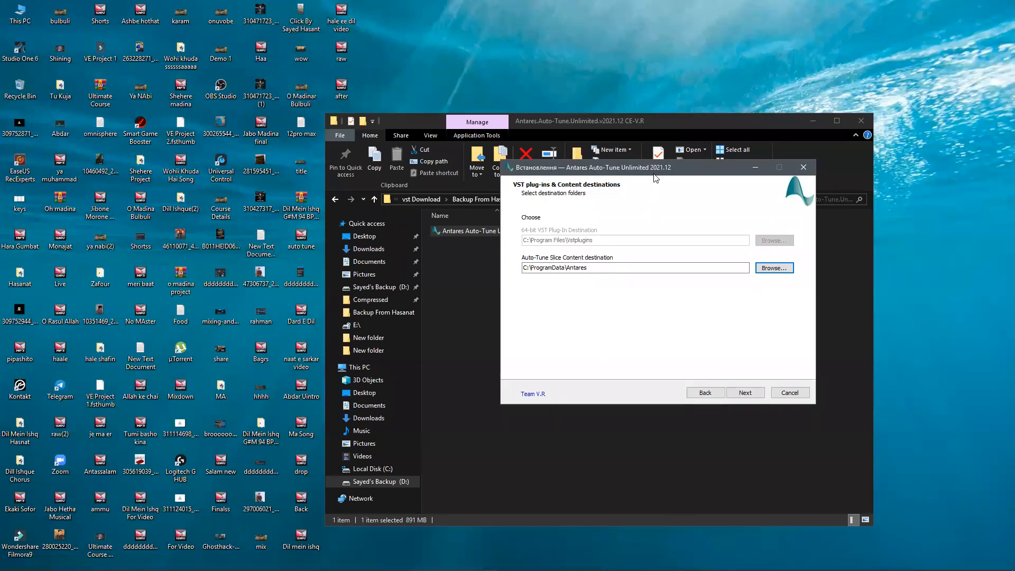
drag(655, 174, 658, 175)
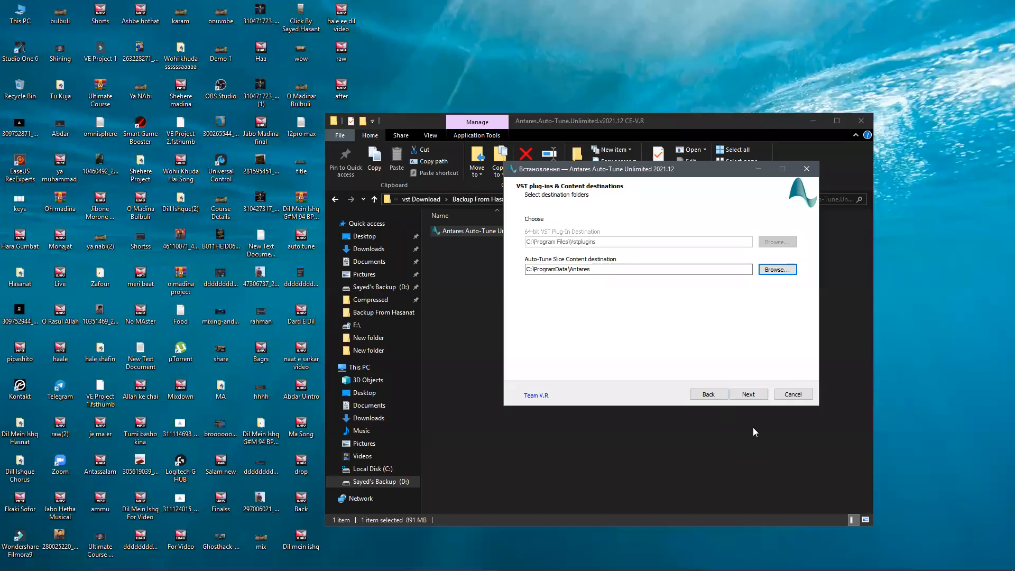
click(749, 394)
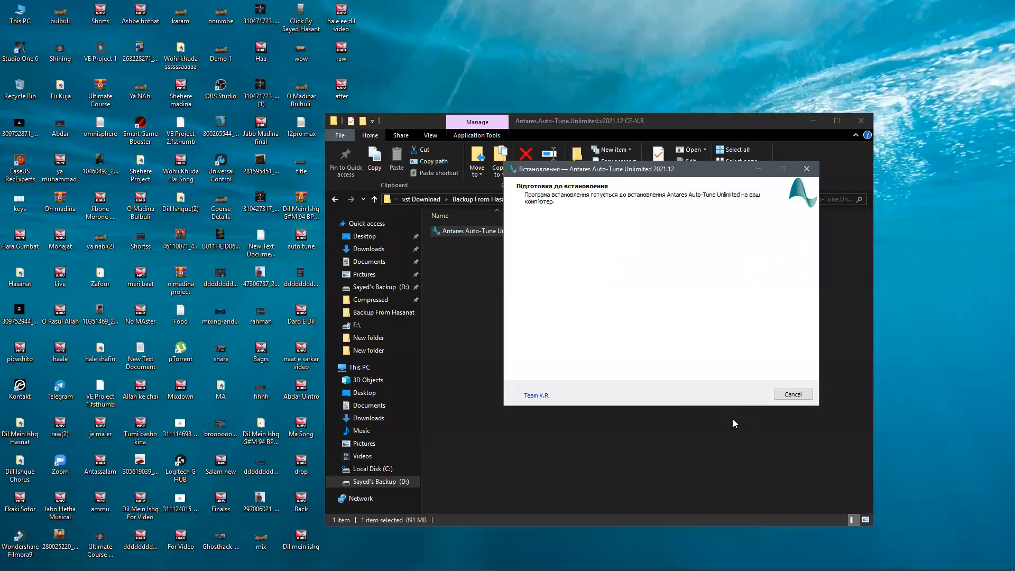
- Cancel the Auto-Tune Unlimited installation and close the extracted folder's window
click(789, 395)
click(547, 346)
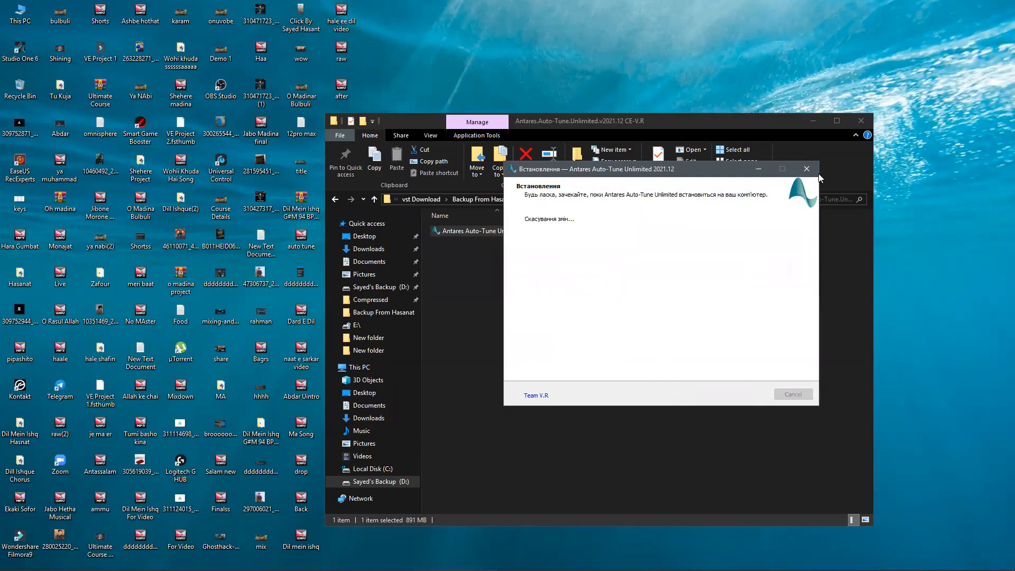
click(863, 125)
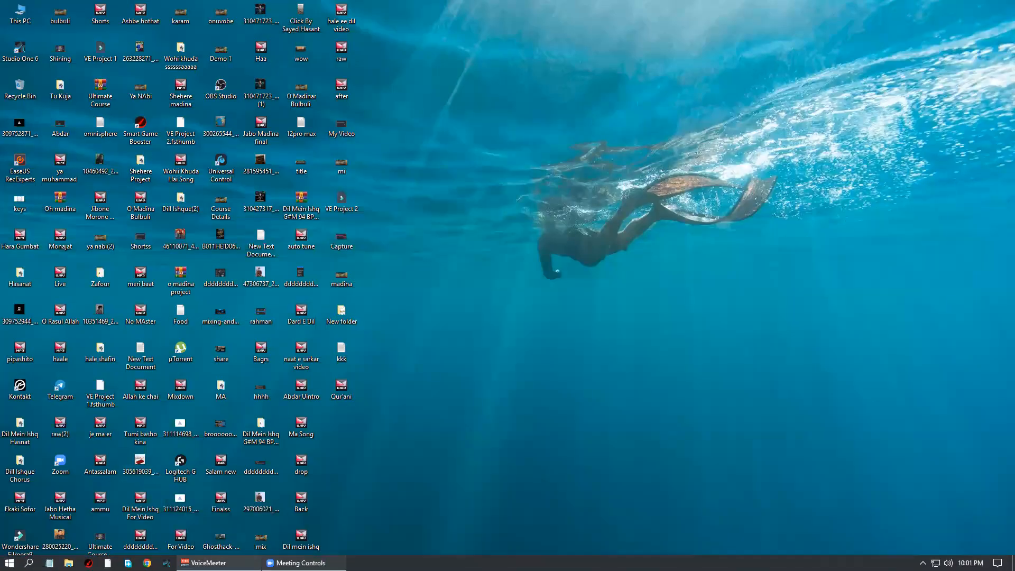
- Launch Studio One 6, maximize its window, and open the VST plug-in location options
click(167, 563)
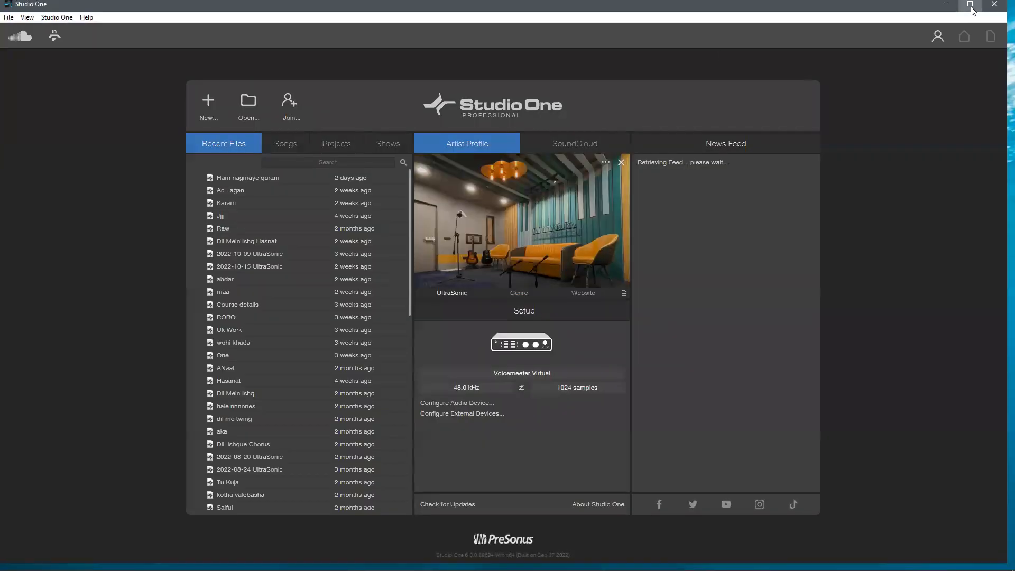
click(970, 5)
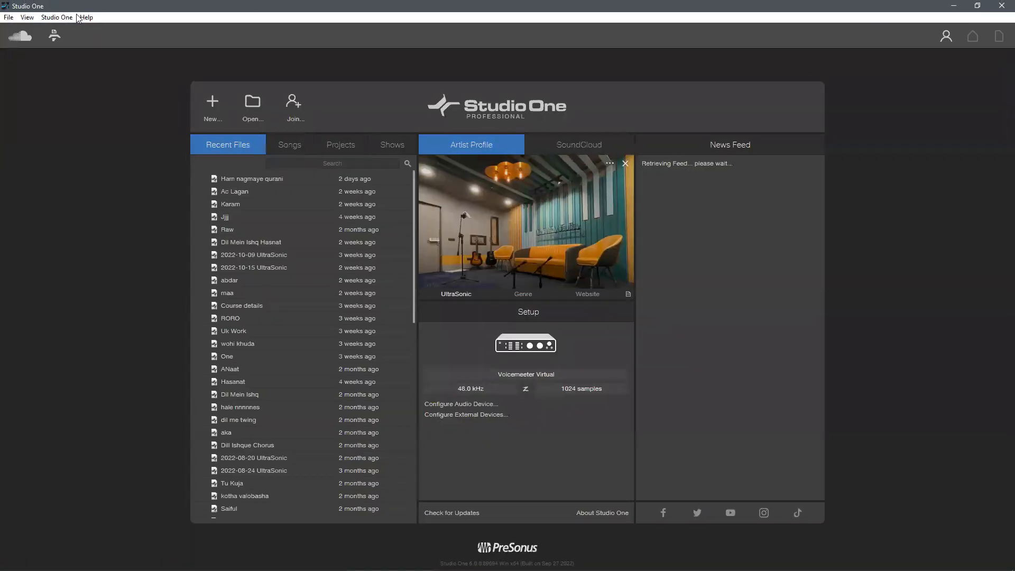
click(57, 17)
click(68, 145)
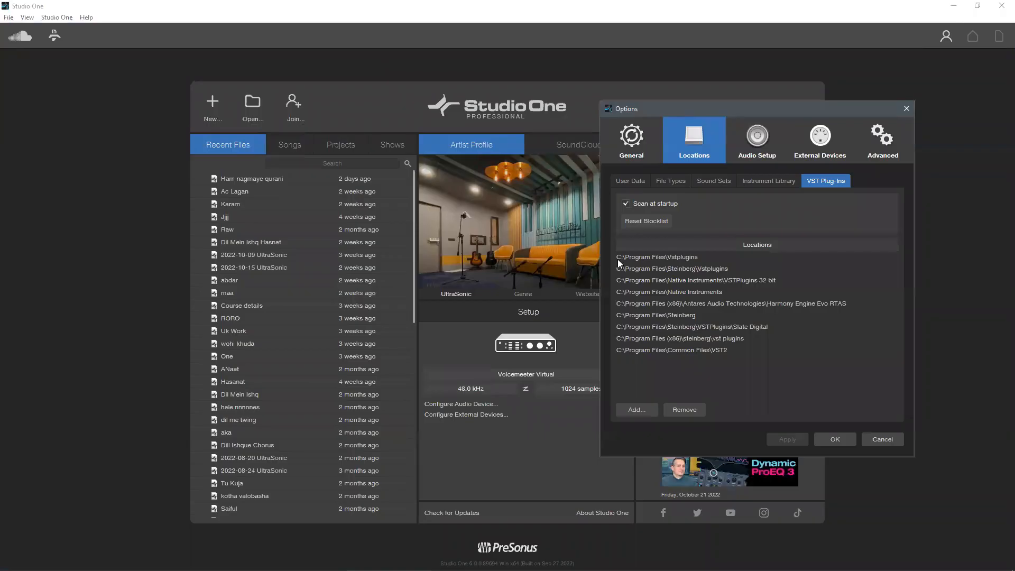
- Examine the listed VST plug-in folders, including C:\Program Files\Vstplugins, Steinberg\Vstplugins and Common Files\VST2, moving the options window aside
click(633, 259)
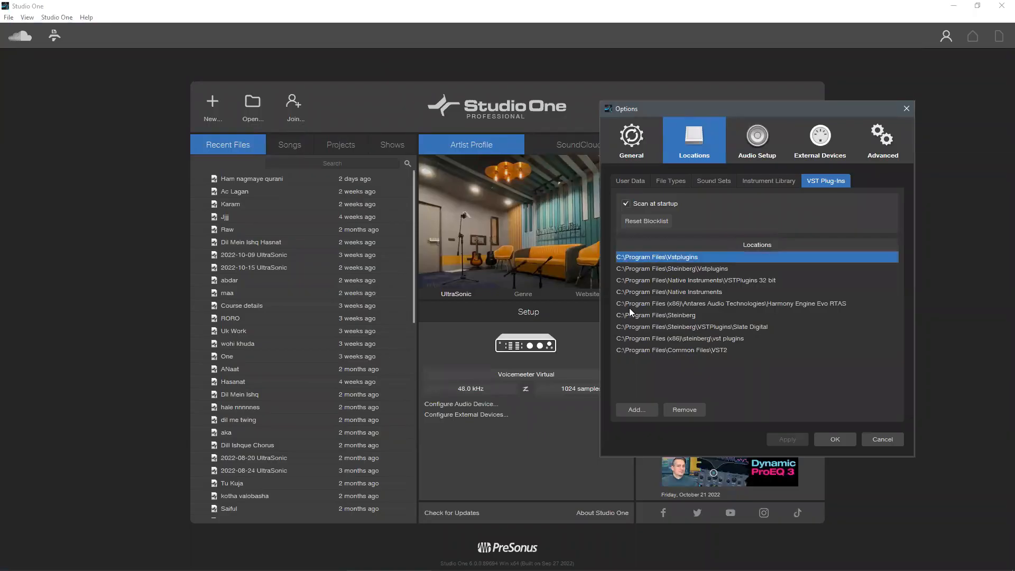
click(632, 351)
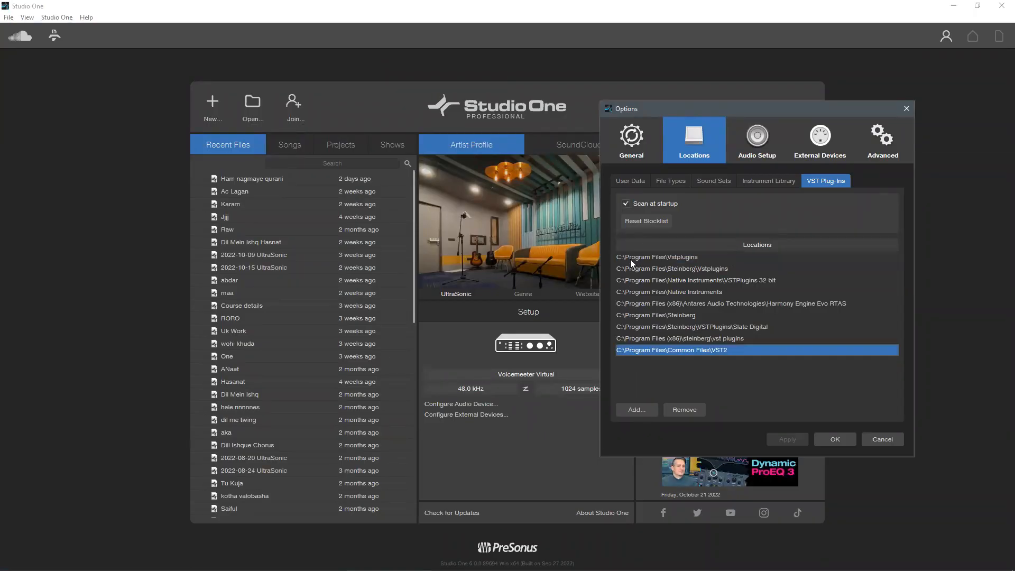
click(632, 258)
click(633, 270)
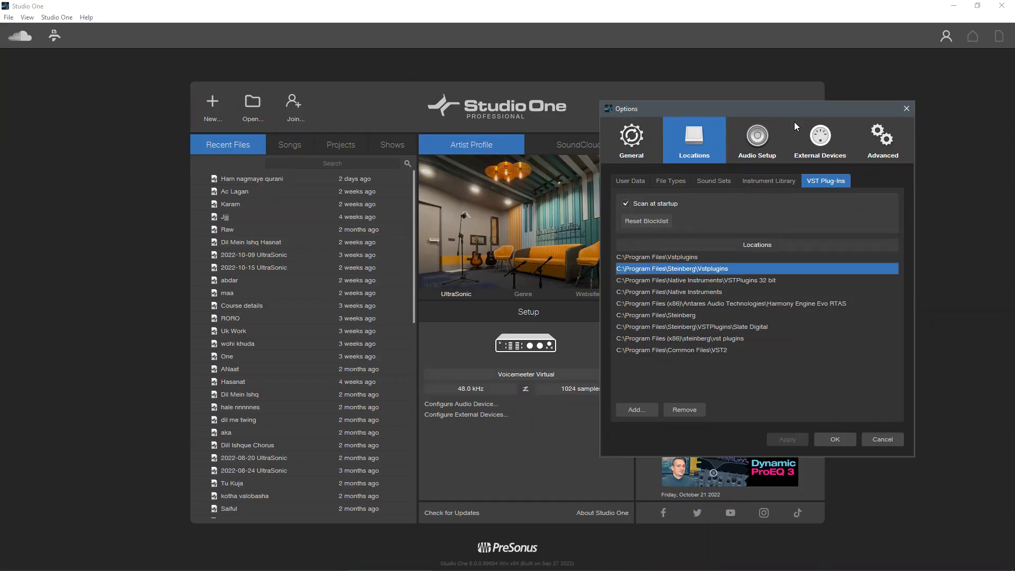
drag(794, 122, 717, 125)
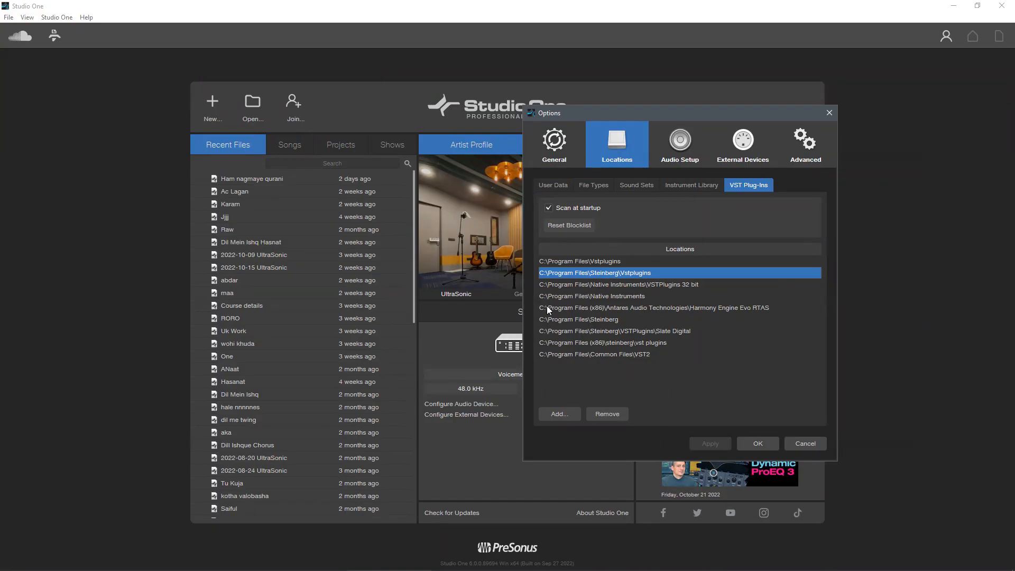
click(595, 264)
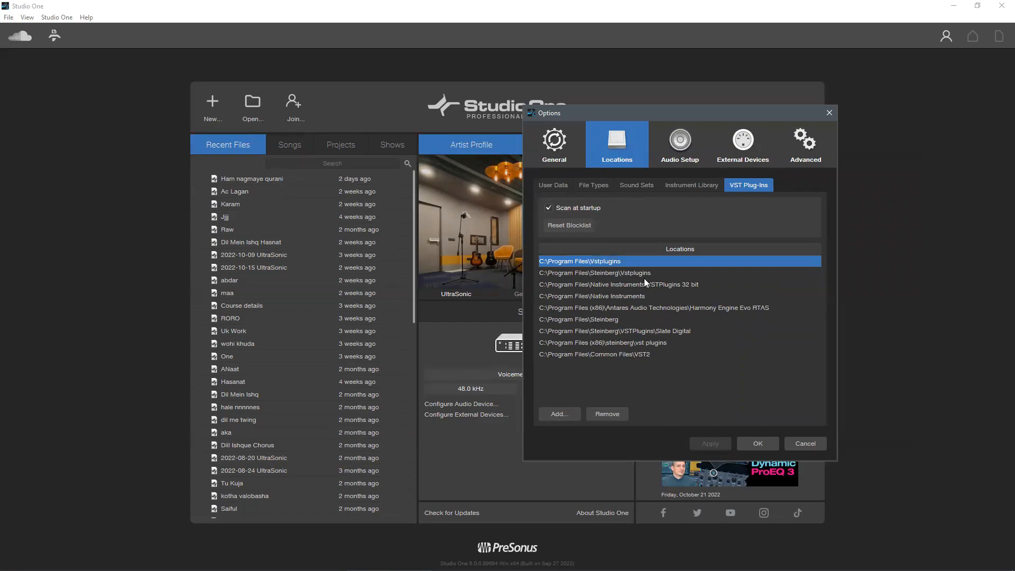
- Check the folder chooser for adding a VST plug-in location, dismiss it, and leave the options without changes
click(558, 414)
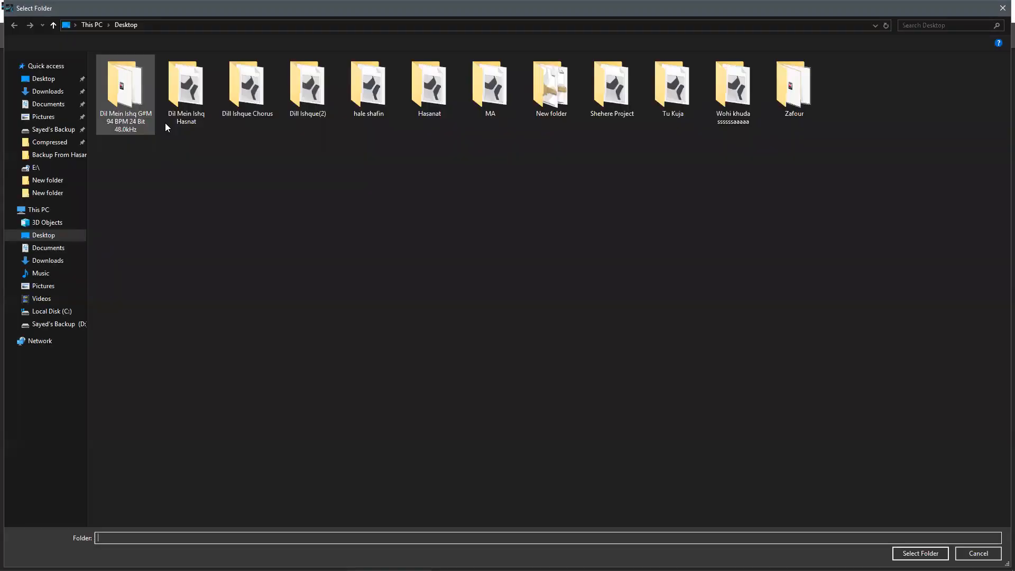
click(1002, 8)
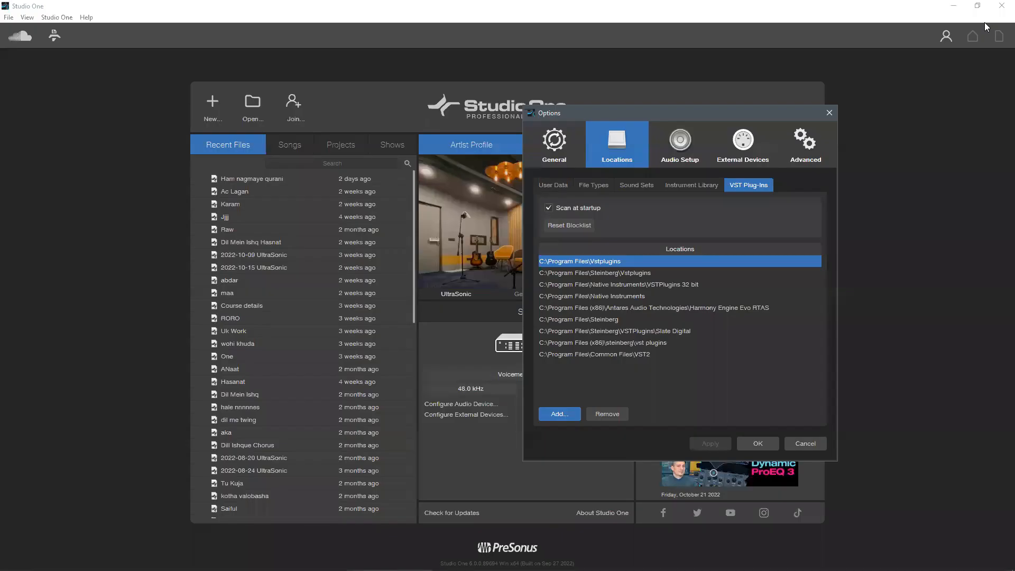
click(644, 392)
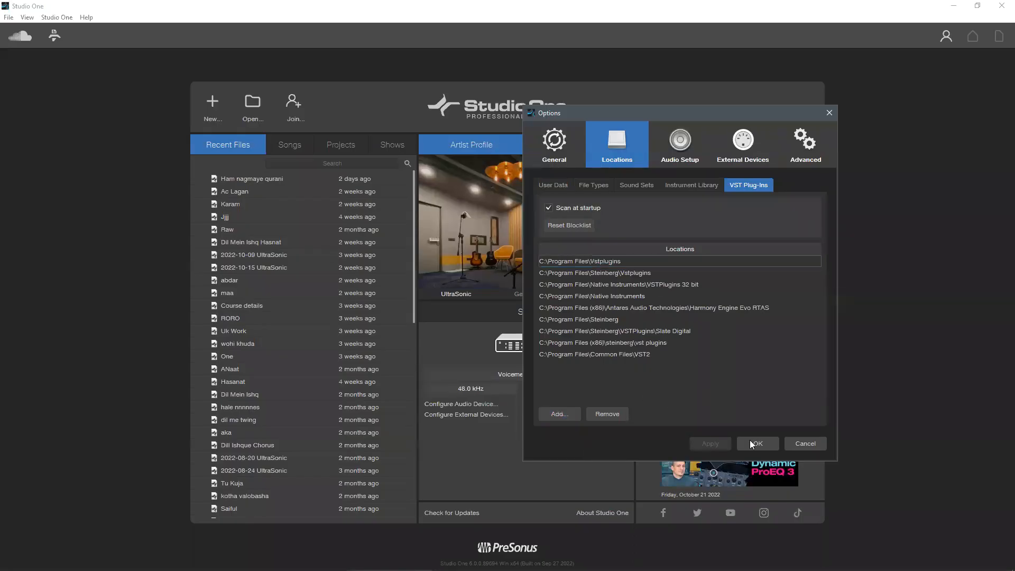
click(805, 443)
- Reopen the VST plug-in options, disable Scan at startup, and confirm the change
click(57, 17)
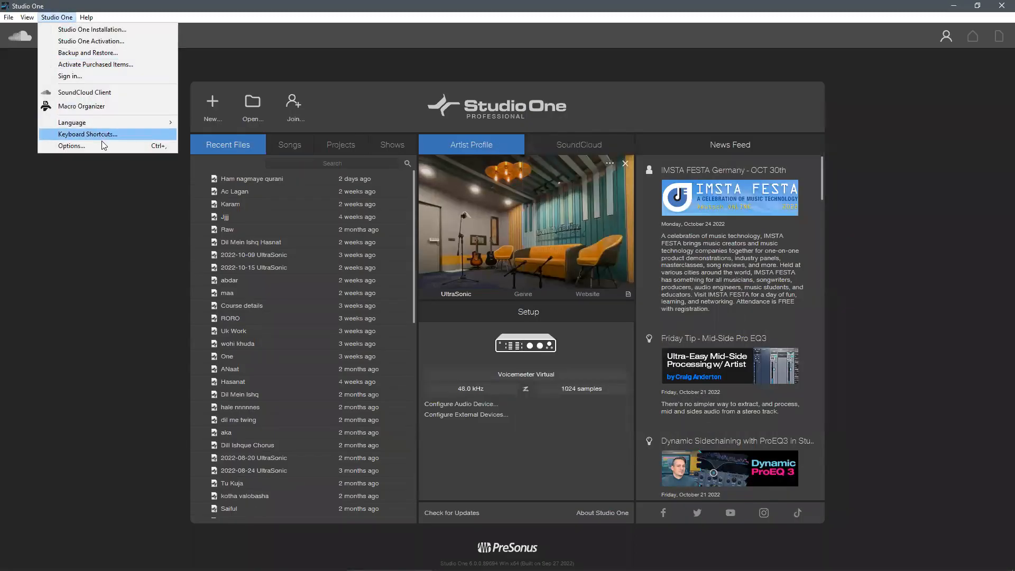
click(79, 146)
click(548, 209)
click(750, 443)
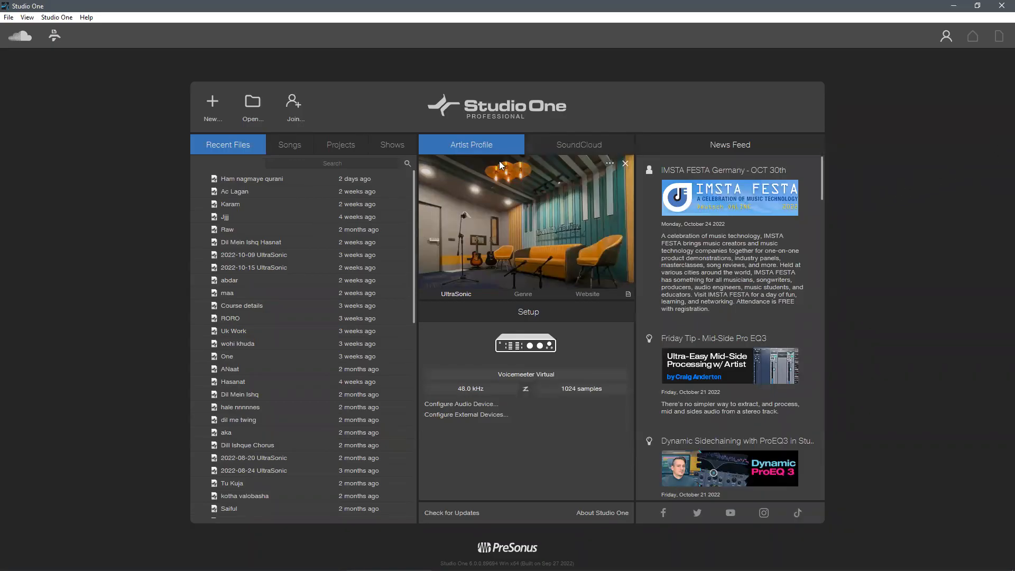
- Look through the Songs, Projects and Shows lists on the start page and return to Recent Files
click(335, 140)
click(290, 145)
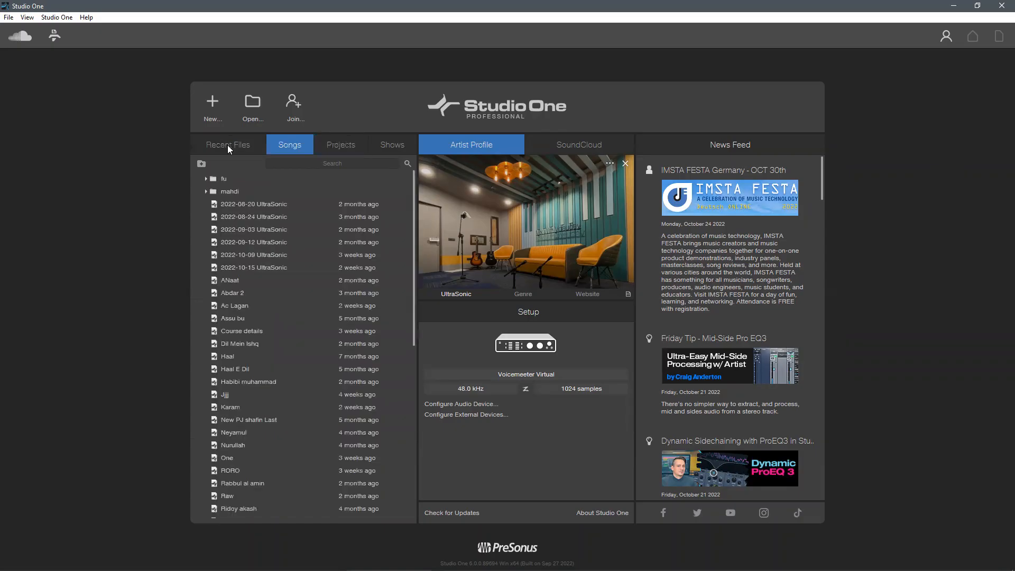
click(228, 147)
click(383, 147)
click(334, 145)
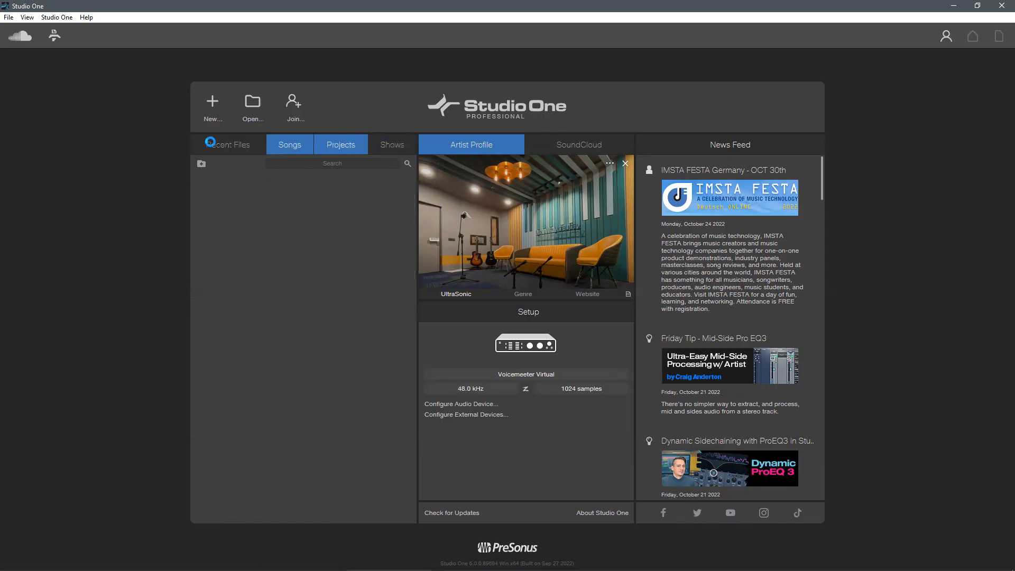
click(263, 146)
click(338, 142)
click(306, 142)
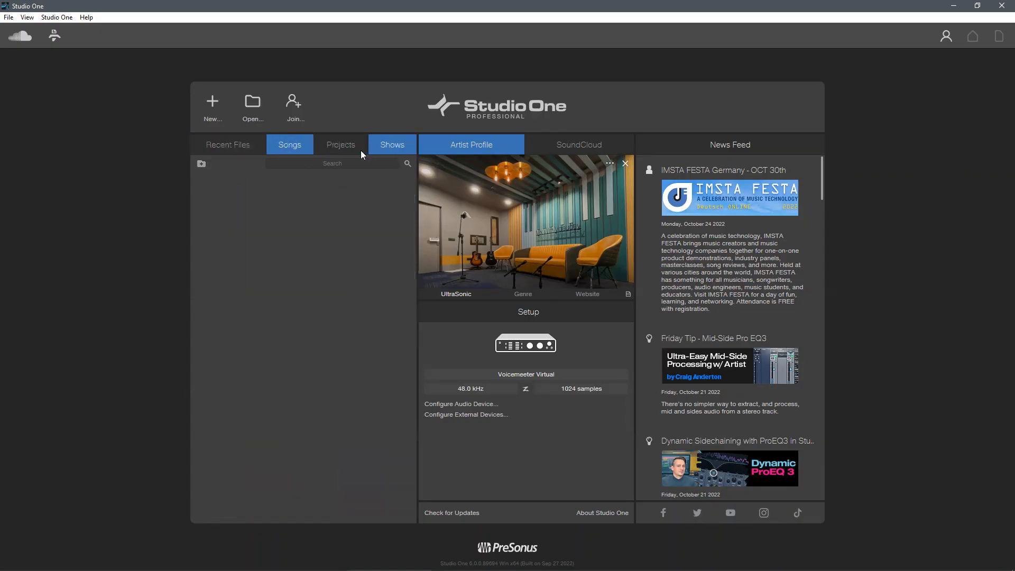
click(380, 148)
click(239, 148)
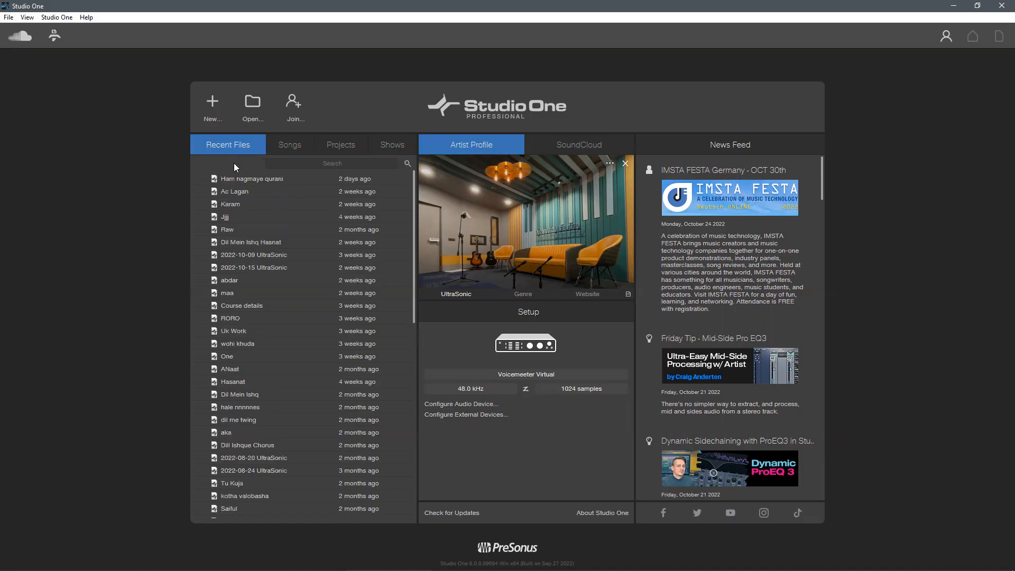
click(289, 146)
click(230, 146)
- Reopen the VST plug-in options, move the window aside, and enable Scan at startup
click(56, 17)
click(132, 146)
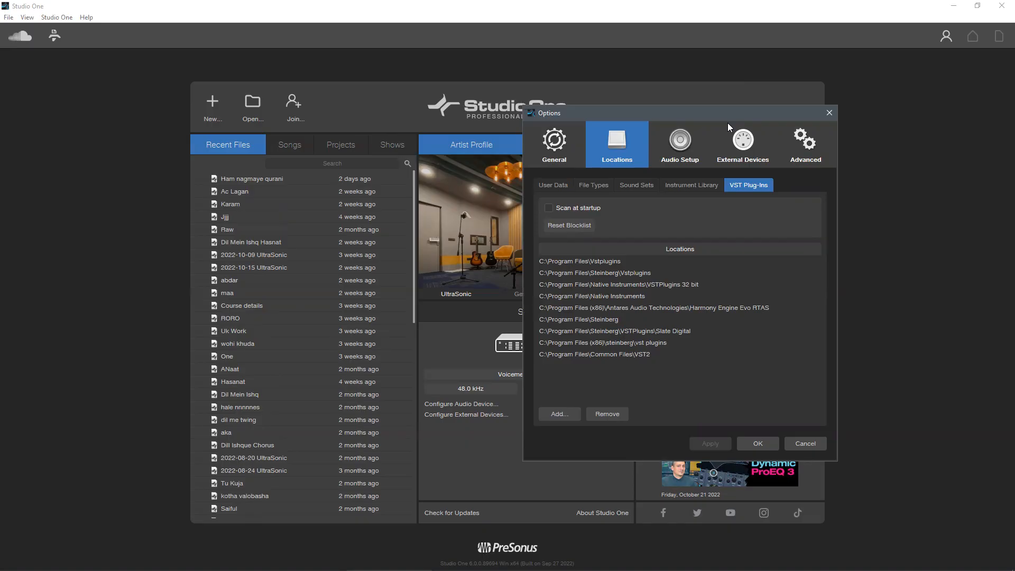
drag(728, 122, 786, 97)
click(609, 184)
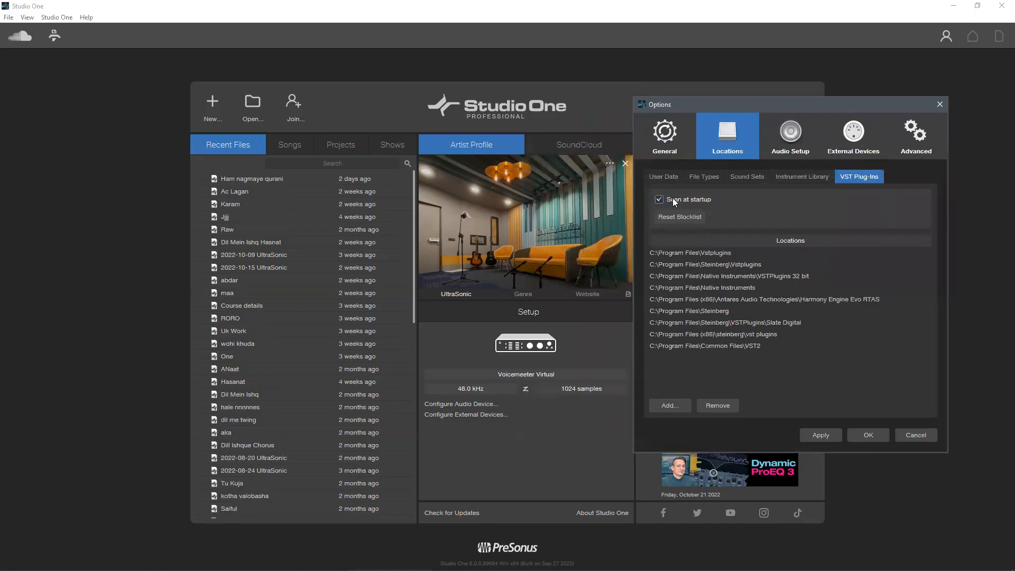
- Turn off scanning of VST plug-ins at startup and apply the options
click(663, 199)
drag(828, 104, 589, 133)
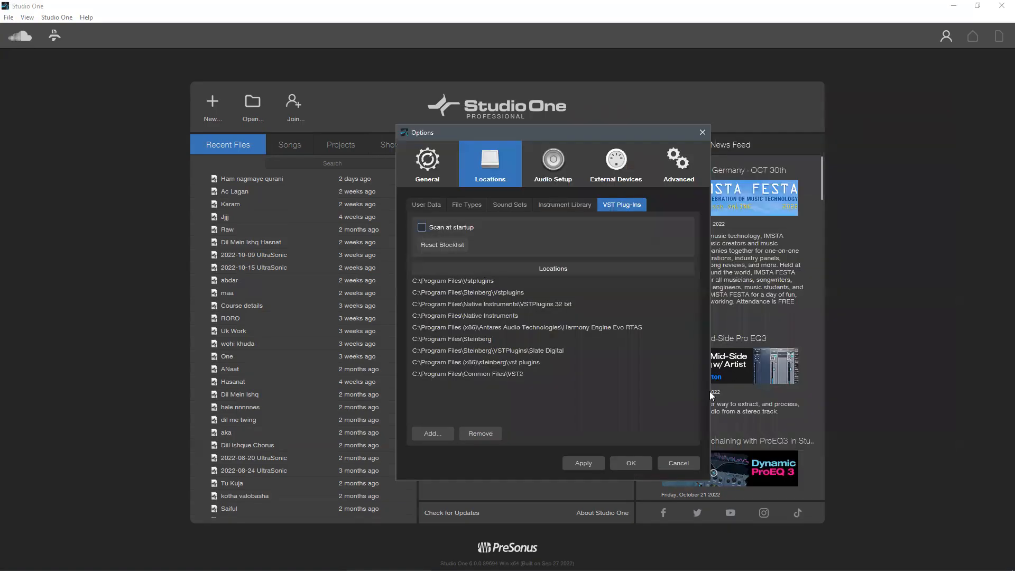
click(646, 464)
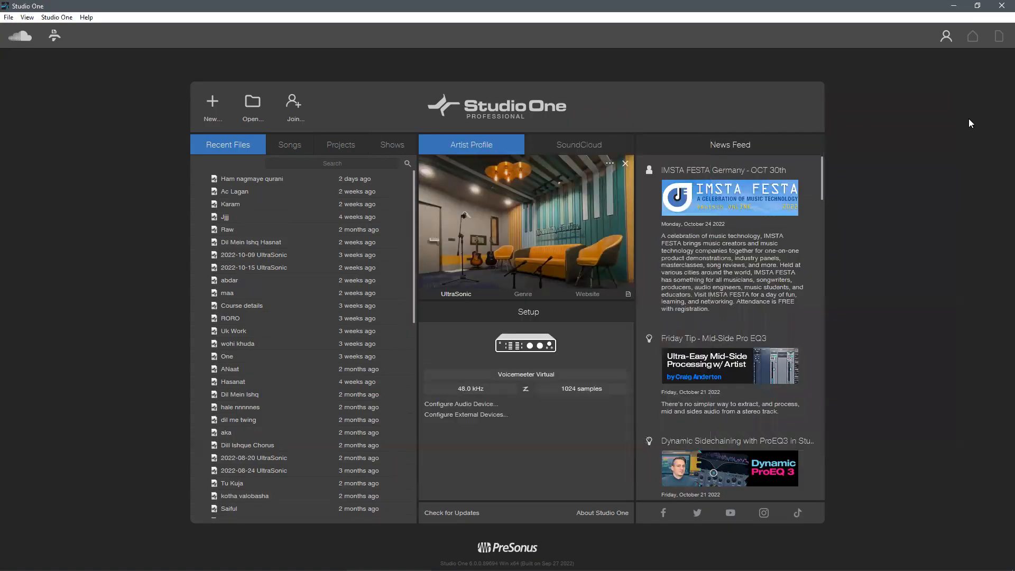
click(962, 8)
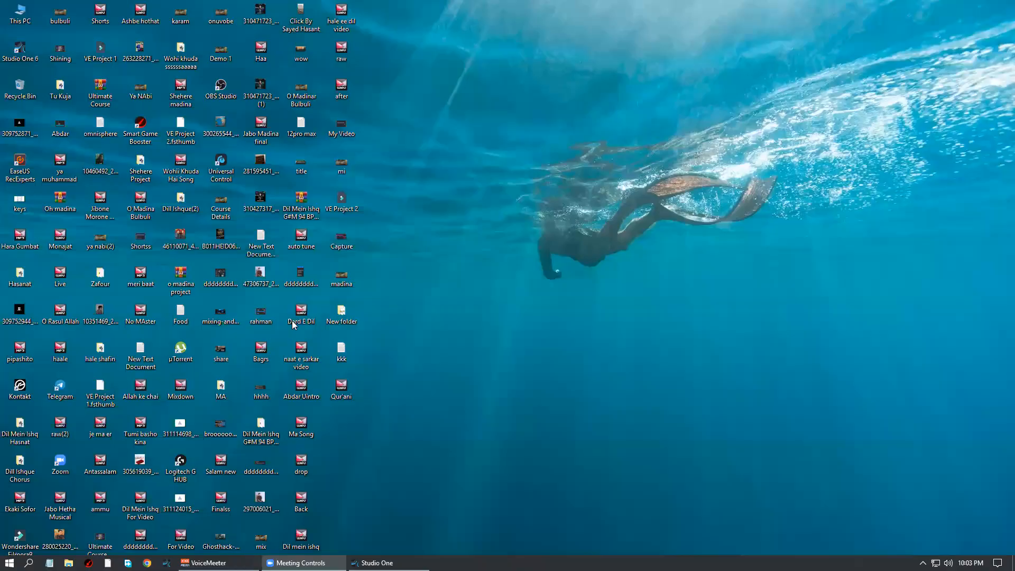
right_click(500, 136)
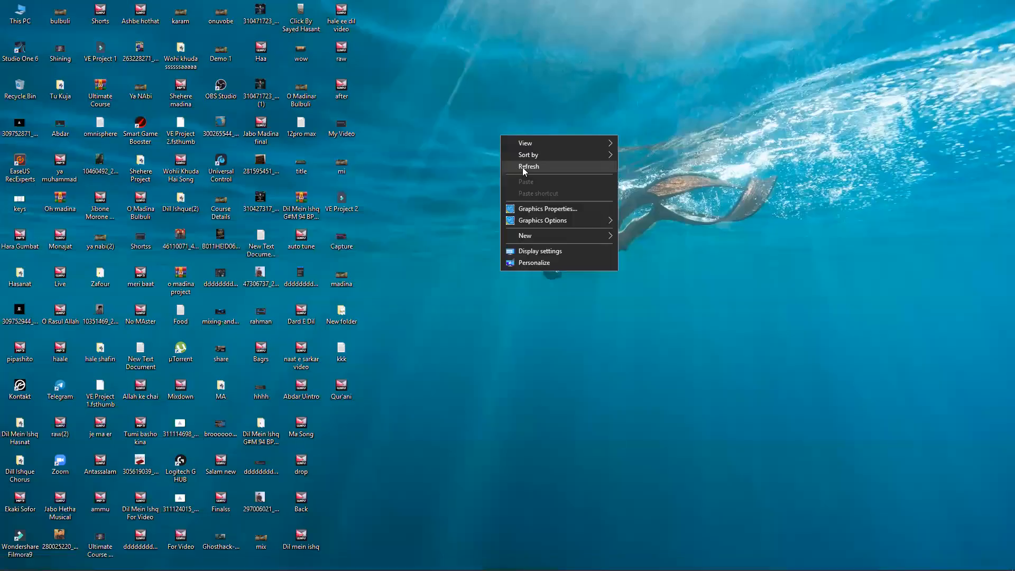
click(522, 168)
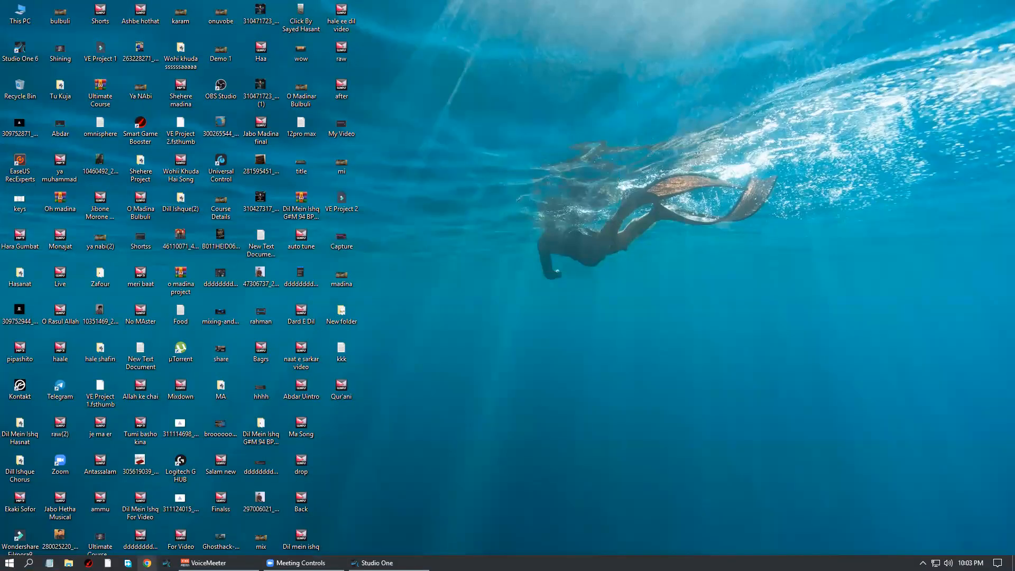
click(147, 563)
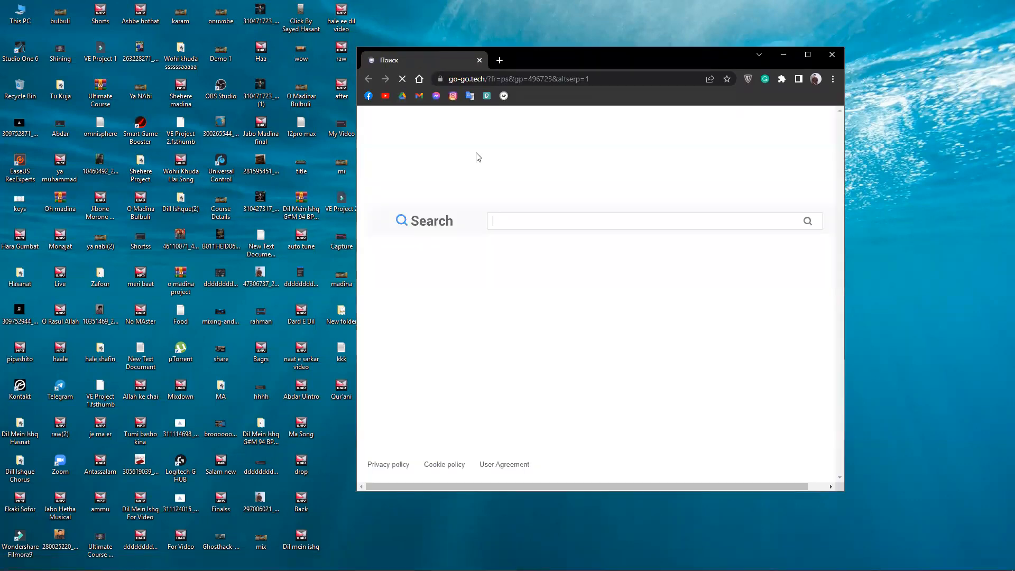
click(832, 55)
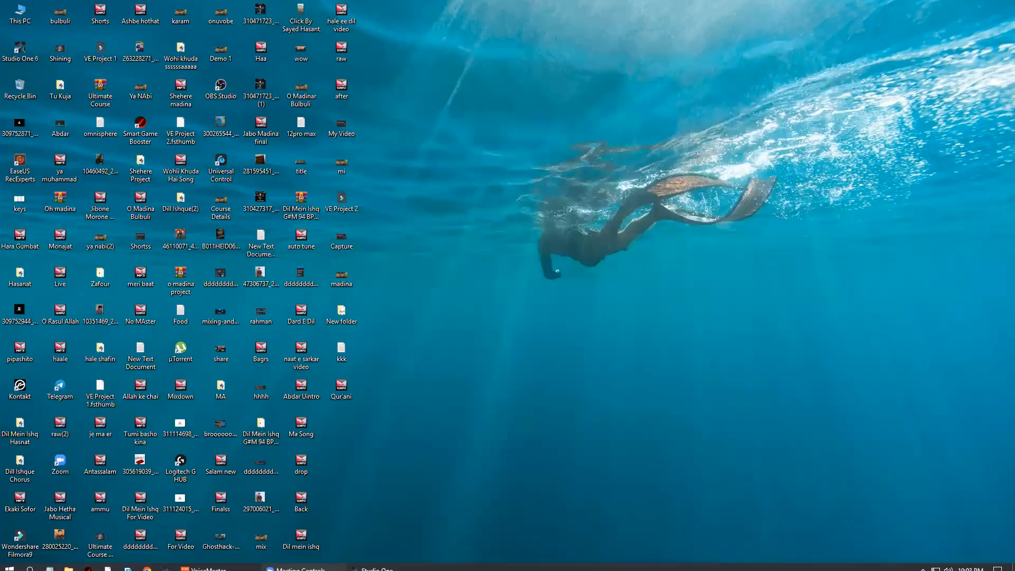
click(373, 569)
click(55, 18)
click(116, 251)
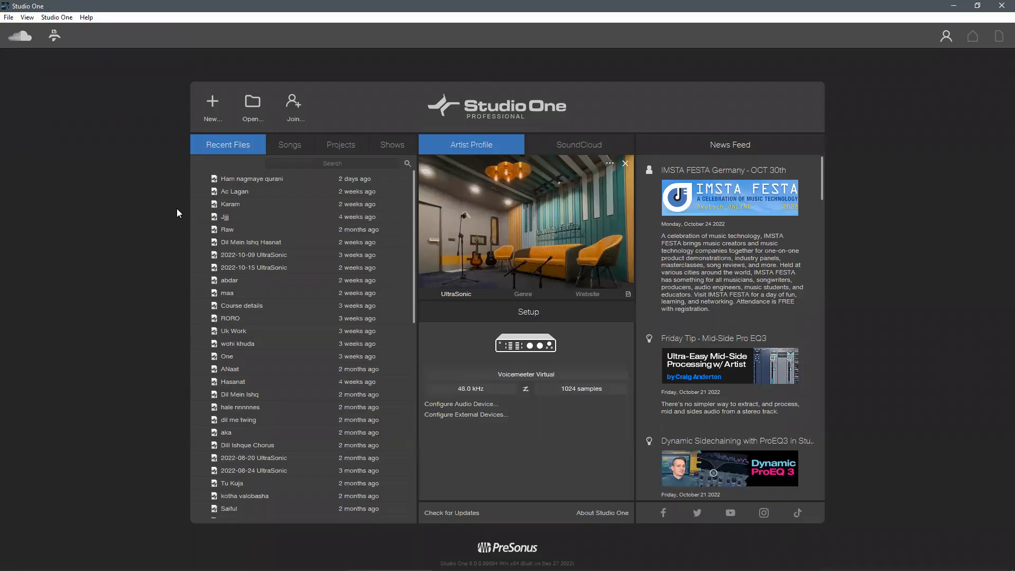
click(291, 148)
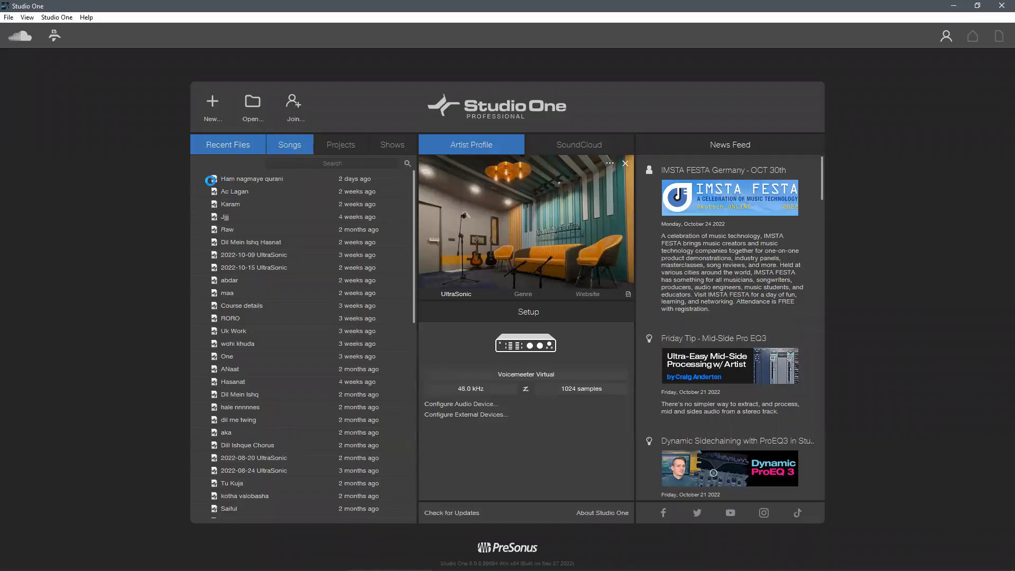
click(235, 151)
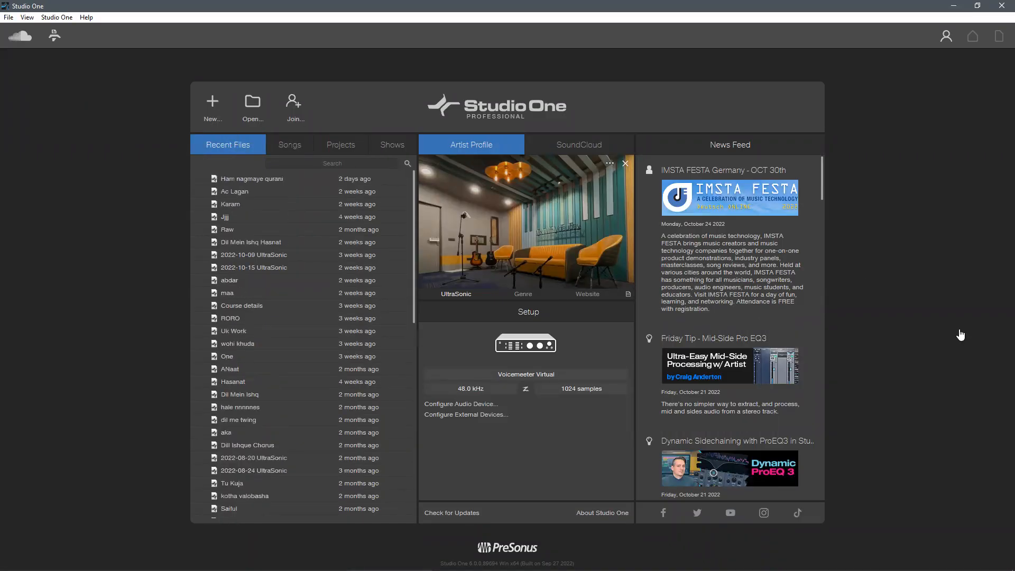
key(ctrl+n)
click(878, 407)
click(953, 6)
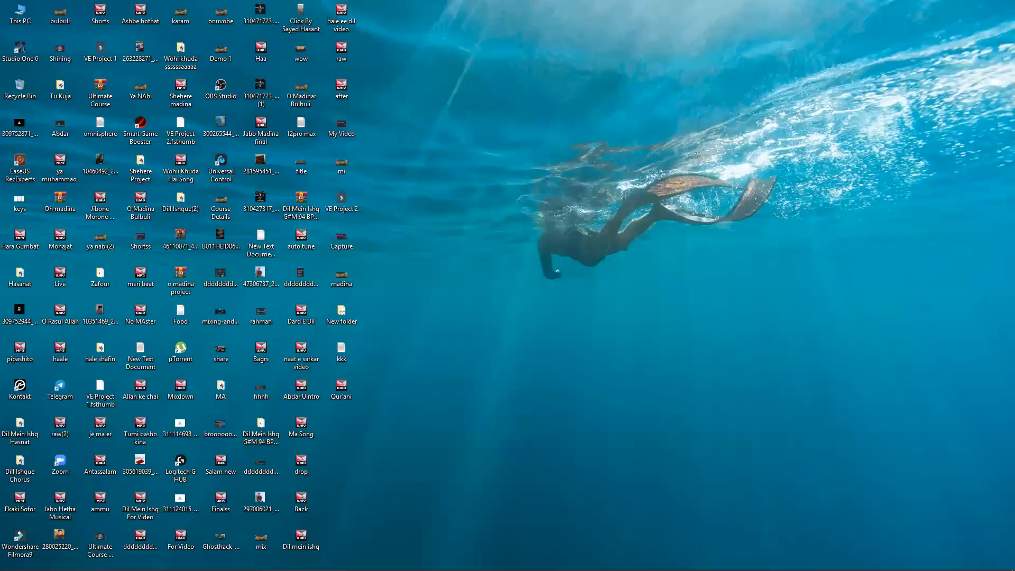
click(401, 564)
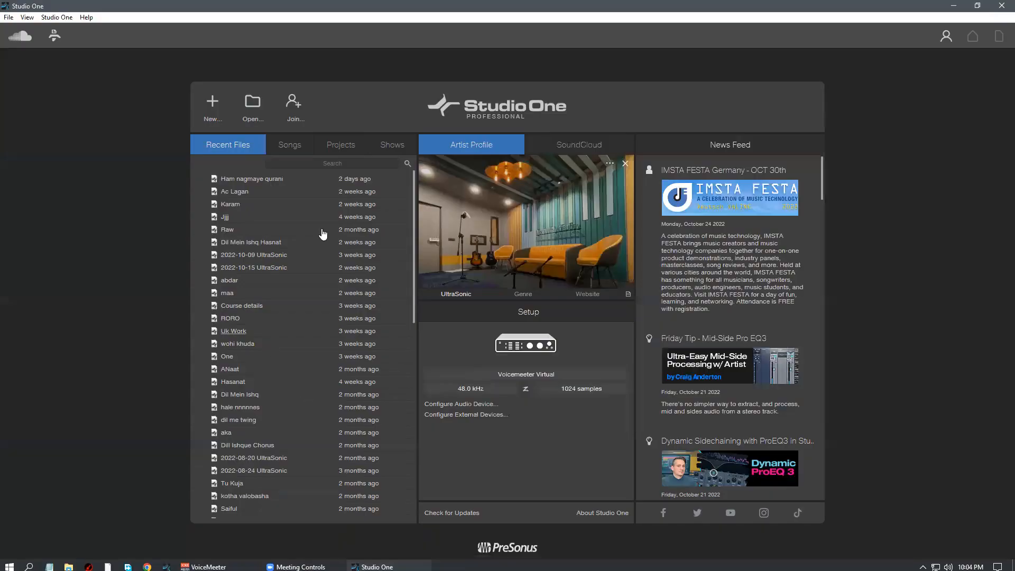
- Create a new song from the Record and Mix template, keeping the suggested name and the 48.0 kHz sample rate
click(212, 111)
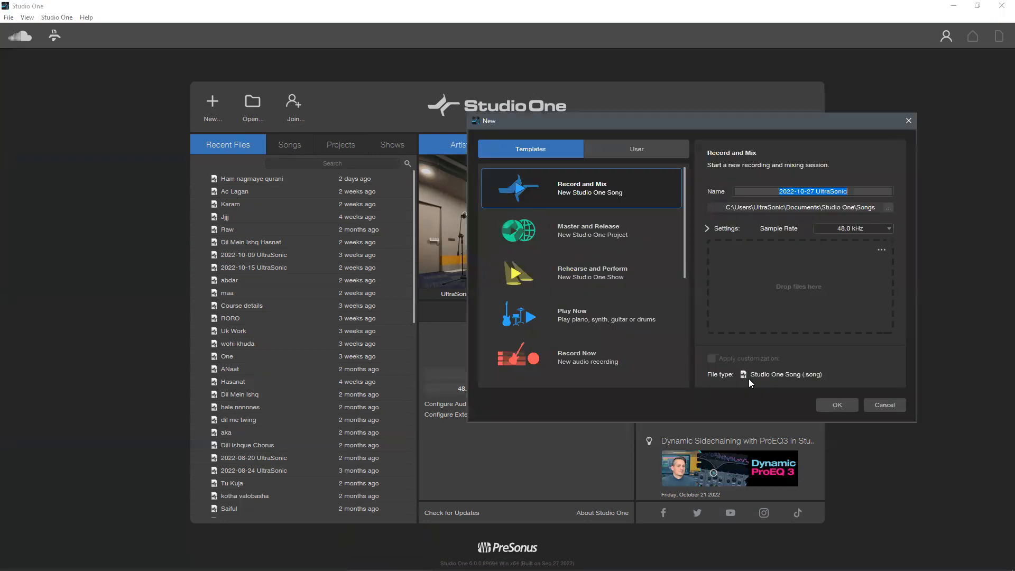
click(835, 405)
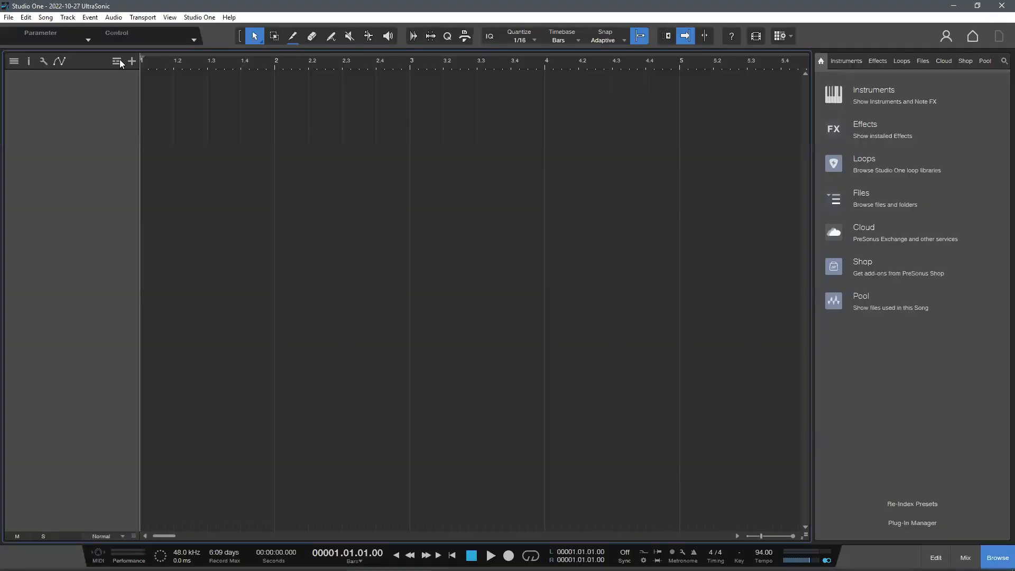
- Open the file selection dialog for the song and look through the Songs folders whose names start with h
click(42, 17)
click(66, 37)
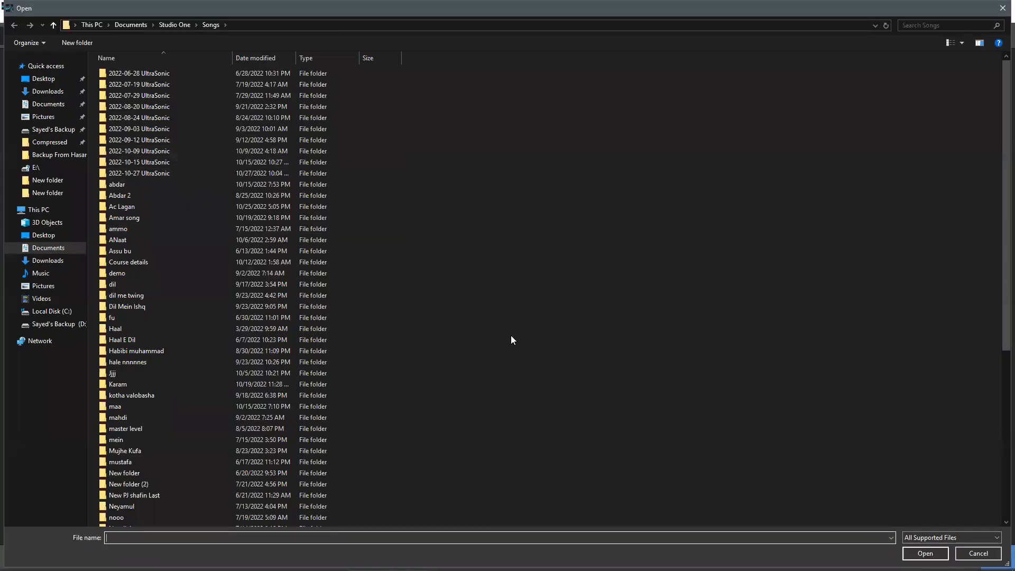
text(h)
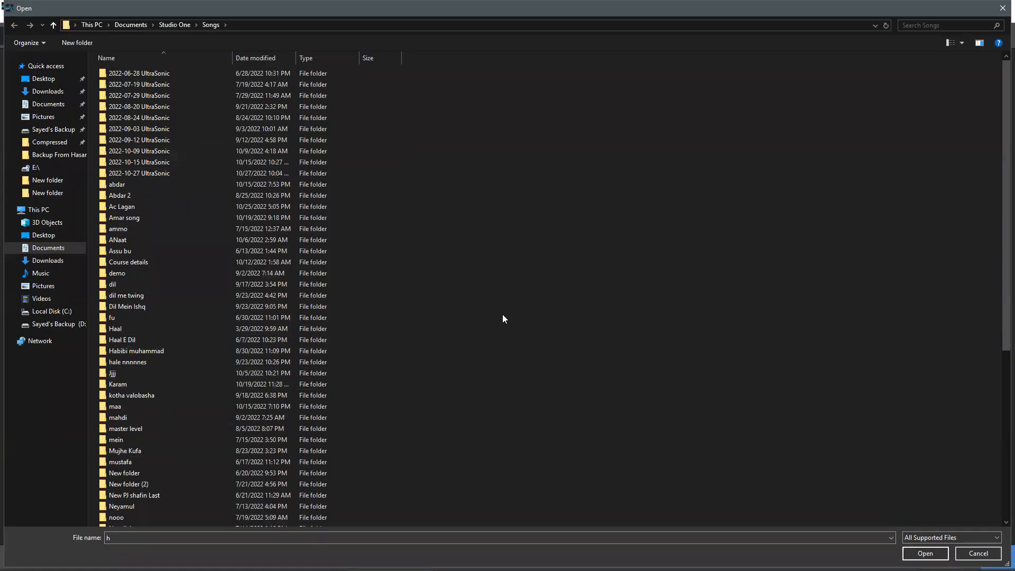
click(328, 537)
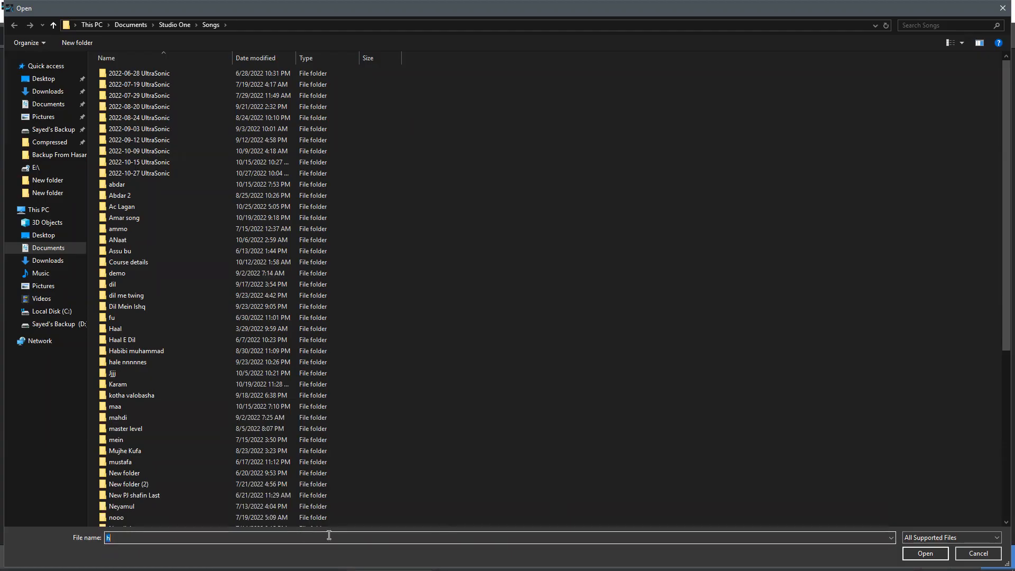
key(BackSpace)
key(h)
key(h)
key(h)
key(h)
key(h)
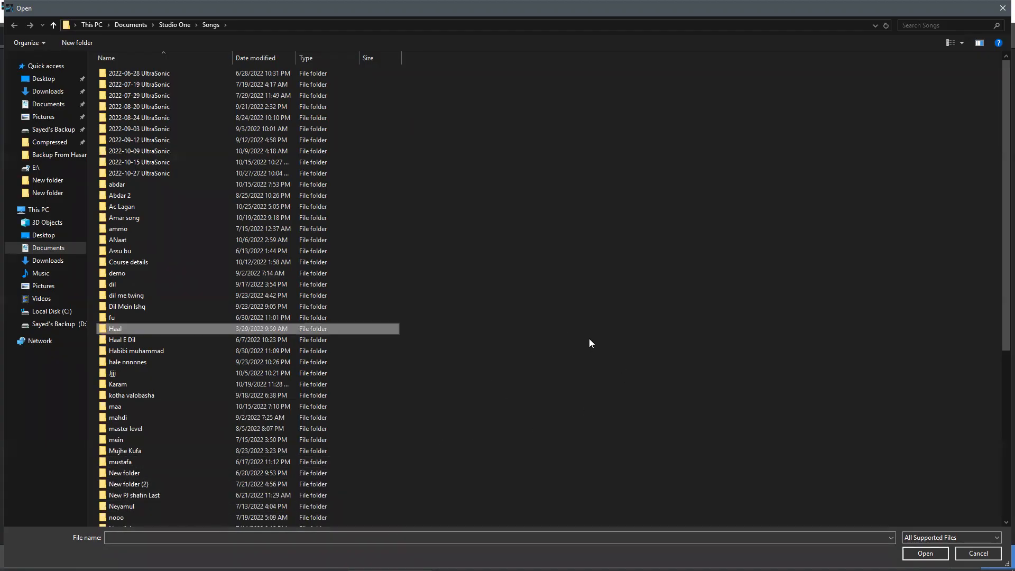
key(h)
key(h)
key(h)
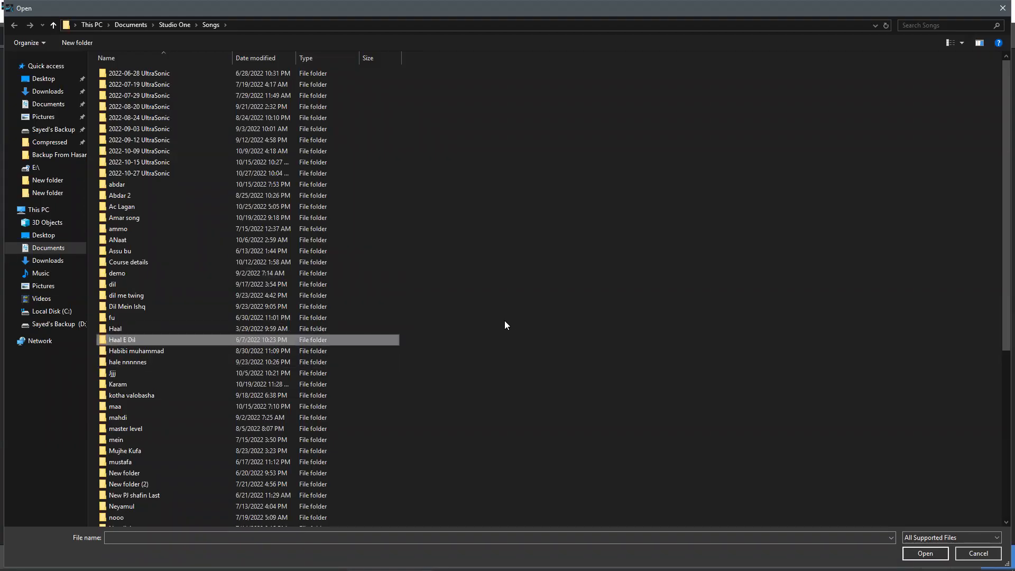
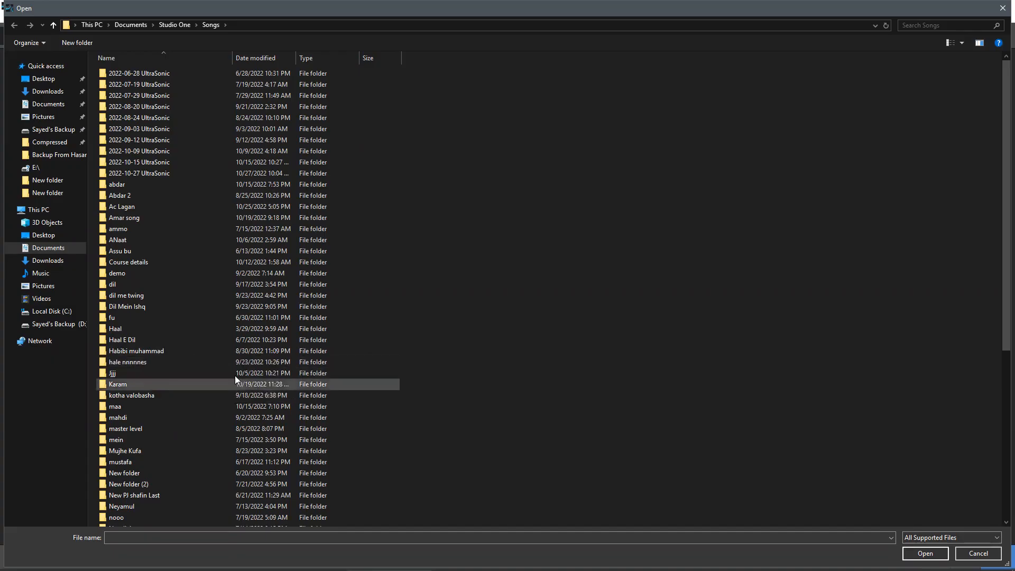
- Look inside the hale nnnnnes song folder and its Cache subfolder, and leave the dialog without opening a file
double_click(210, 361)
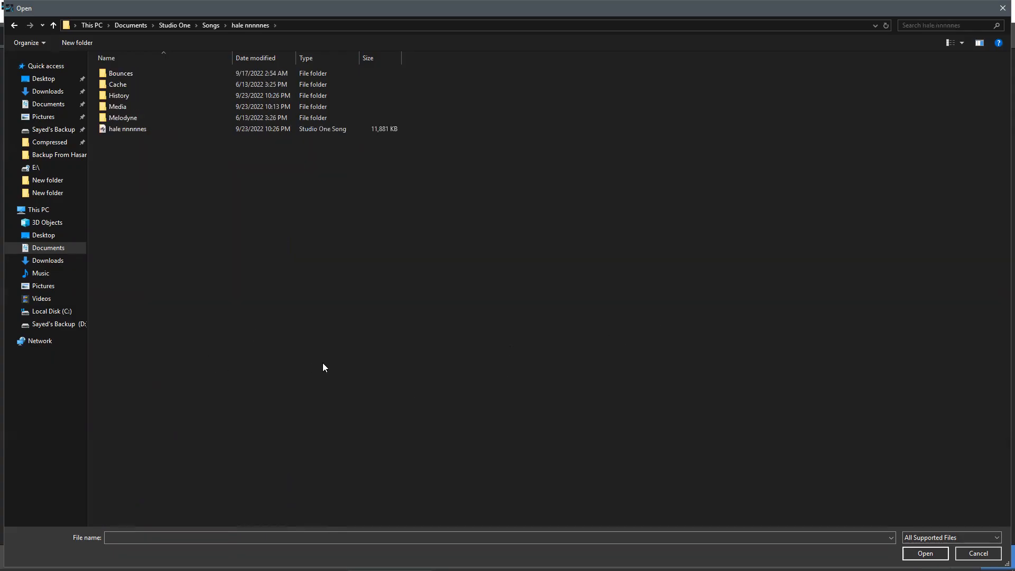
key(alt+Left)
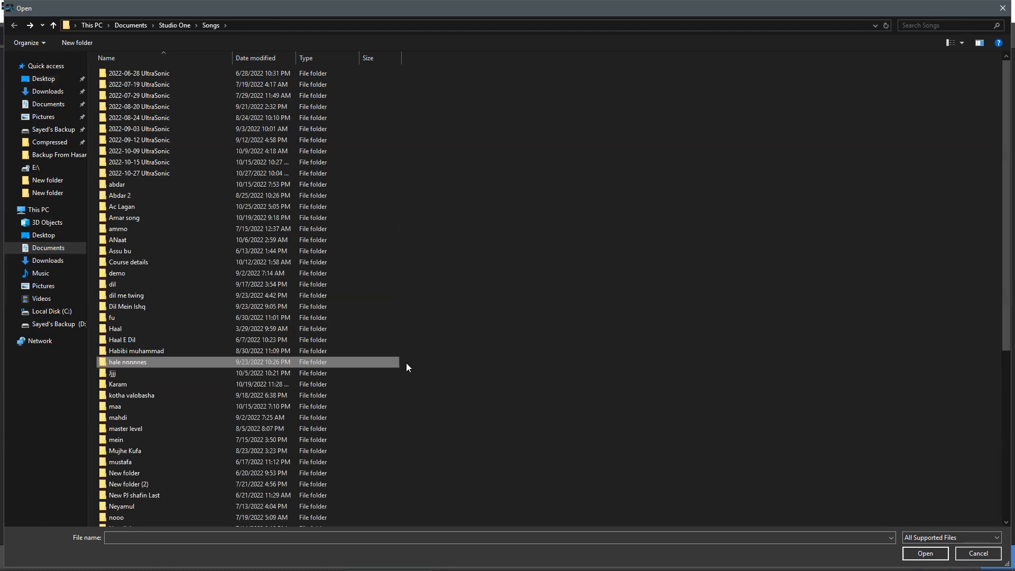
double_click(376, 362)
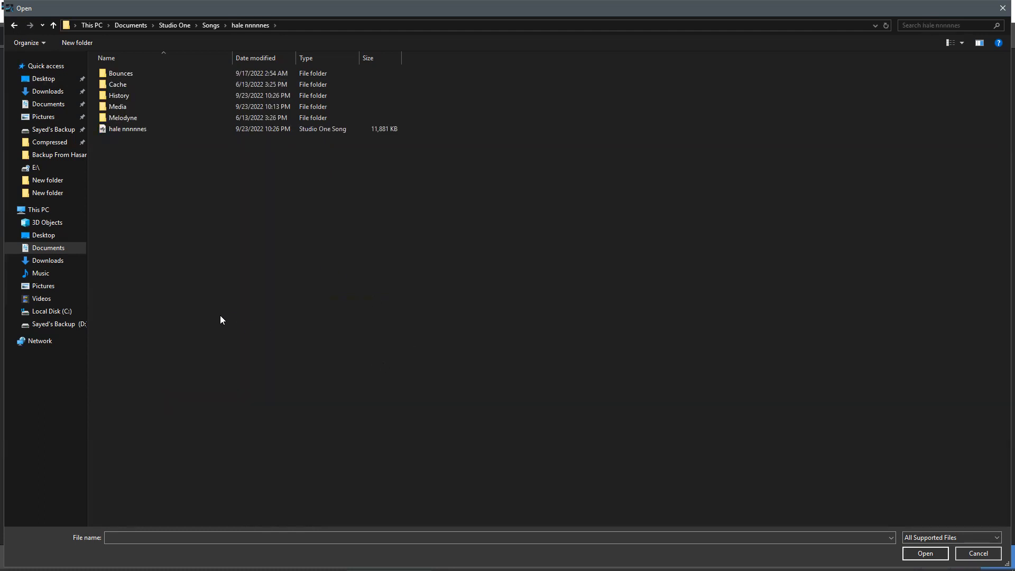
key(alt+Left)
double_click(125, 362)
double_click(136, 83)
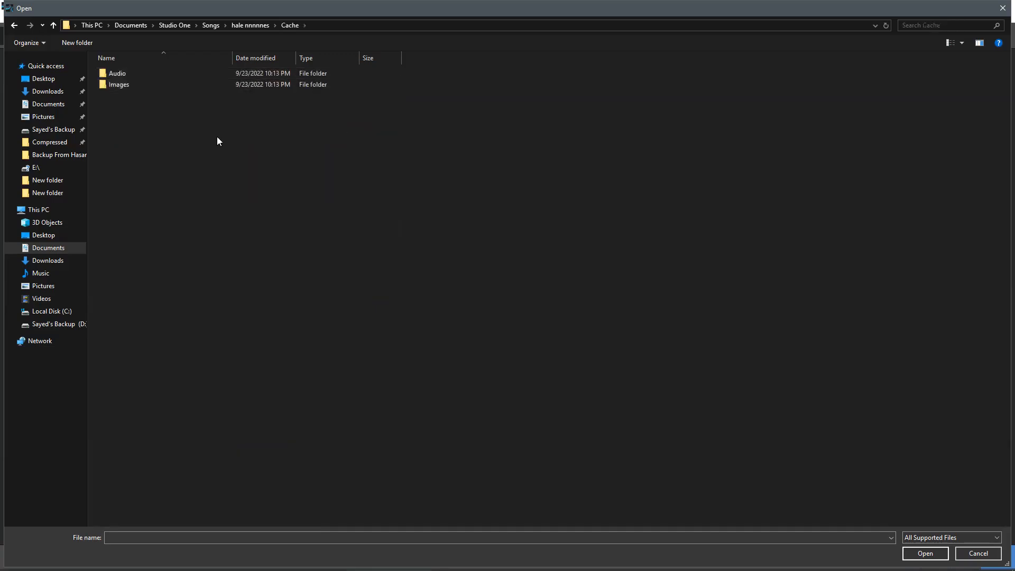
key(alt+Left)
key(alt+Left)
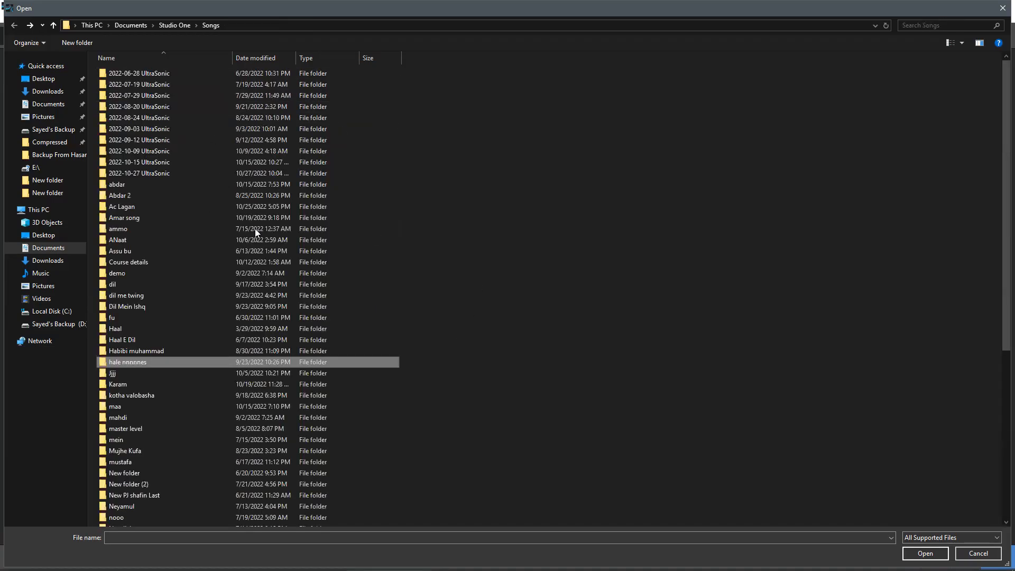
click(491, 217)
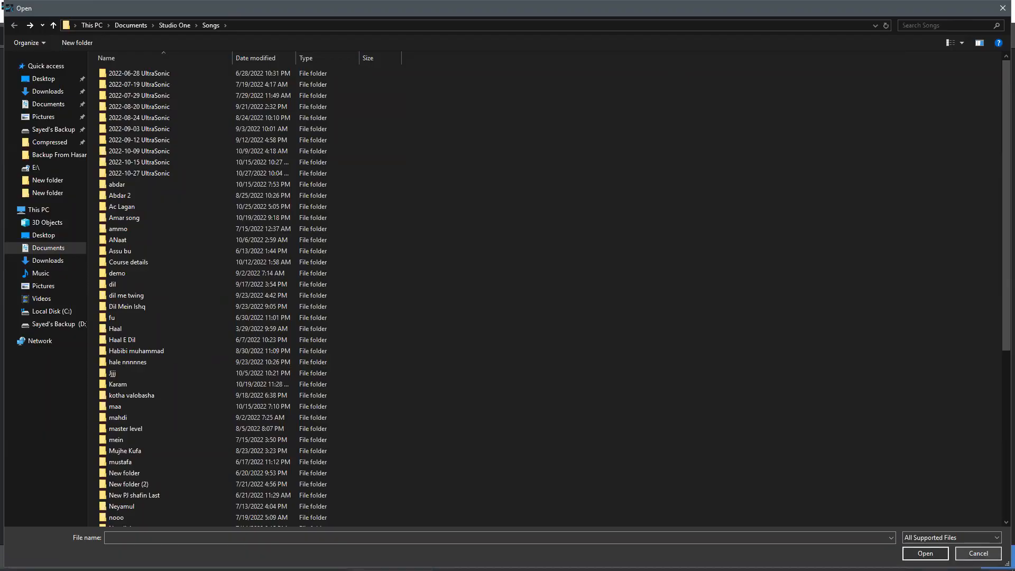
click(978, 553)
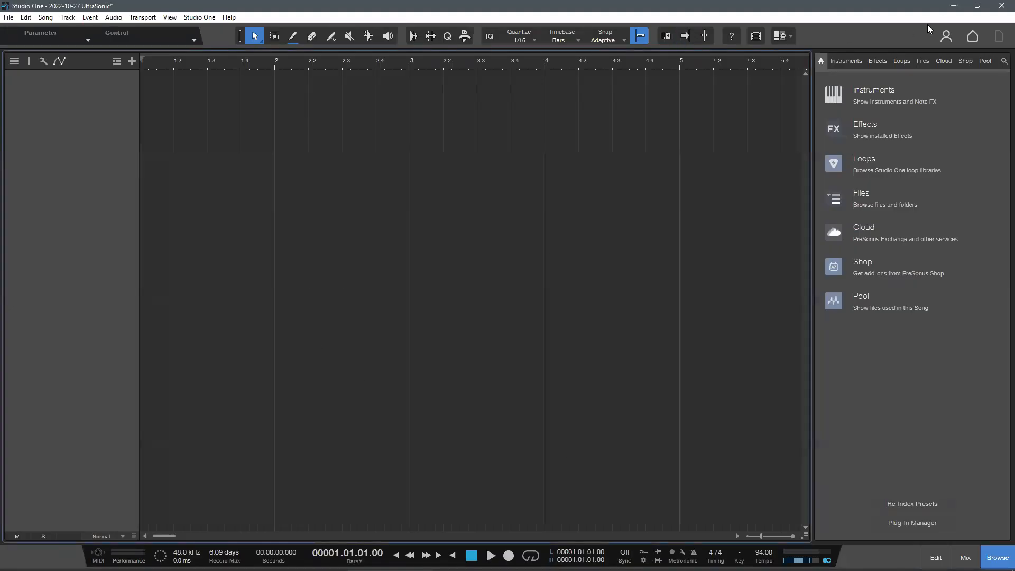
click(977, 5)
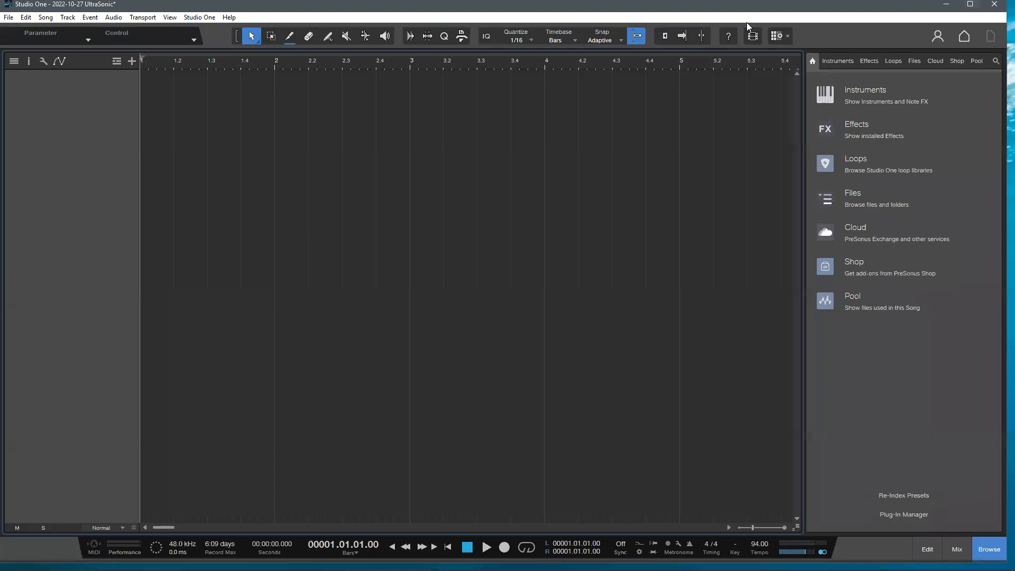
drag(664, 2, 848, 84)
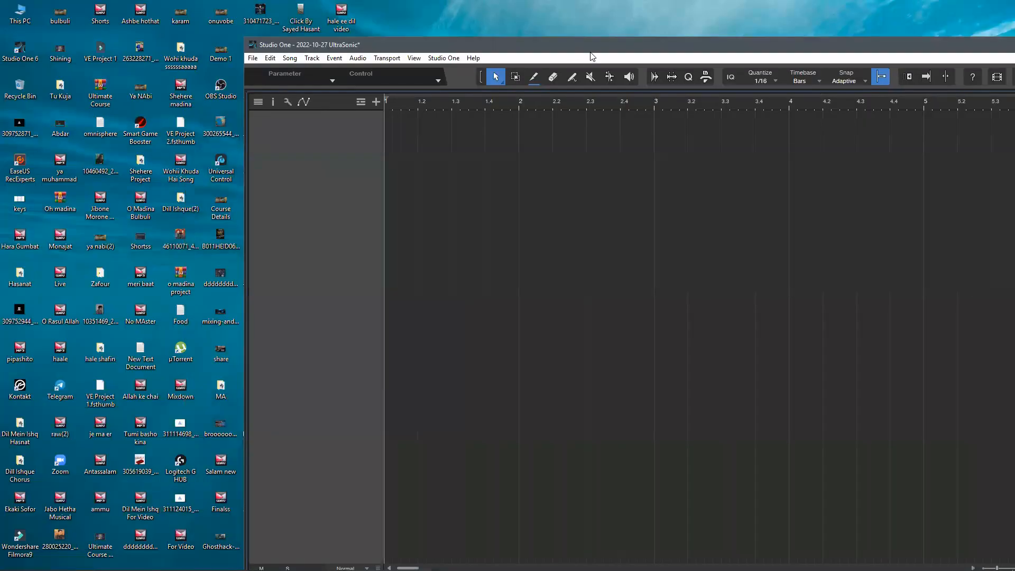
drag(593, 56, 696, 43)
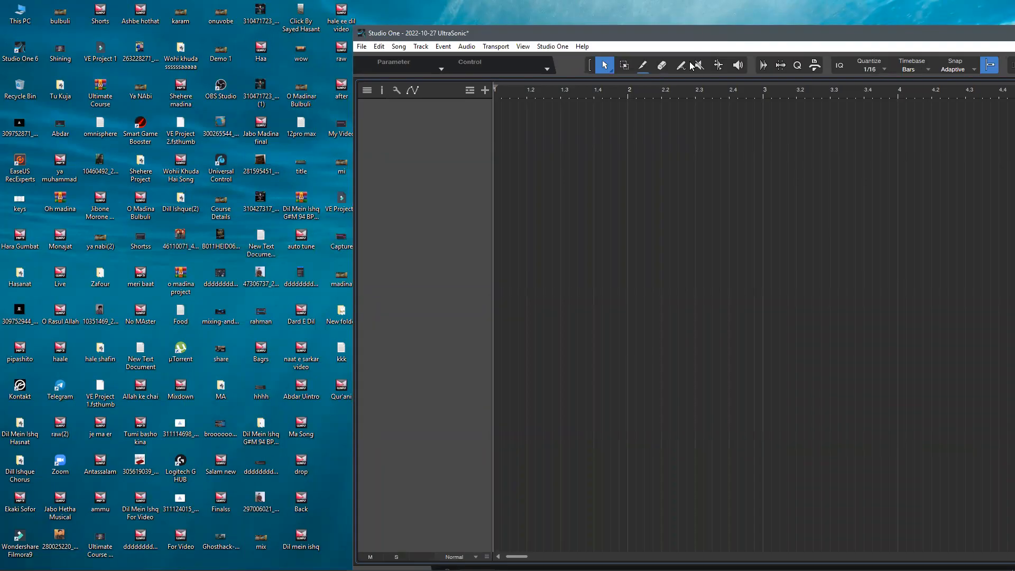
drag(690, 61, 693, 56)
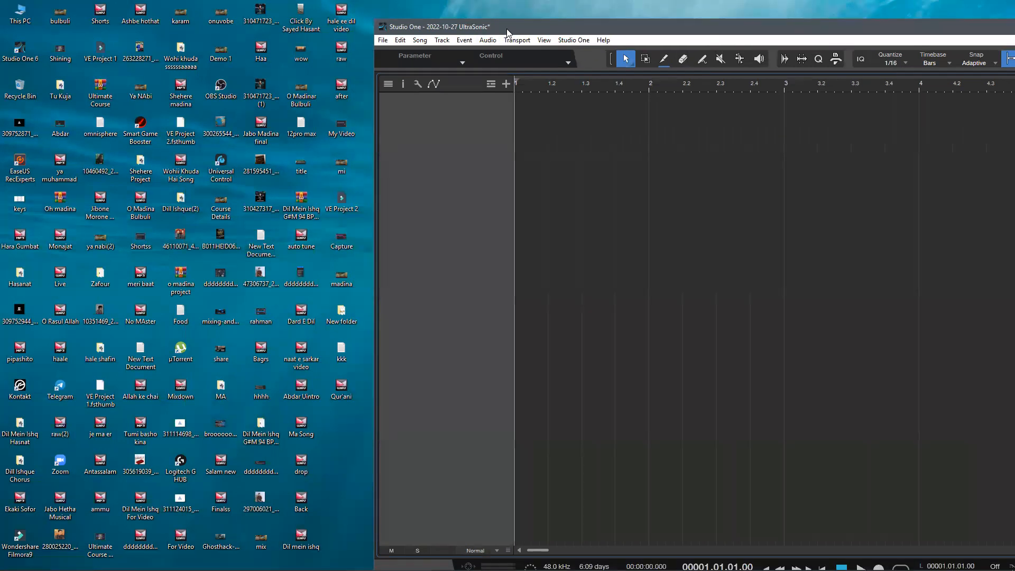
drag(506, 32, 649, 55)
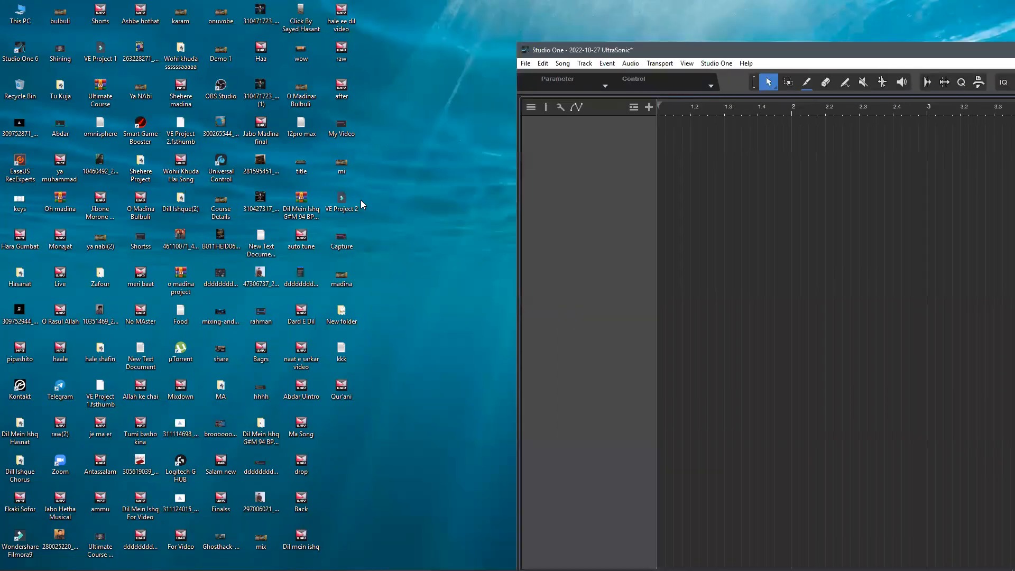
right_click(408, 222)
click(474, 256)
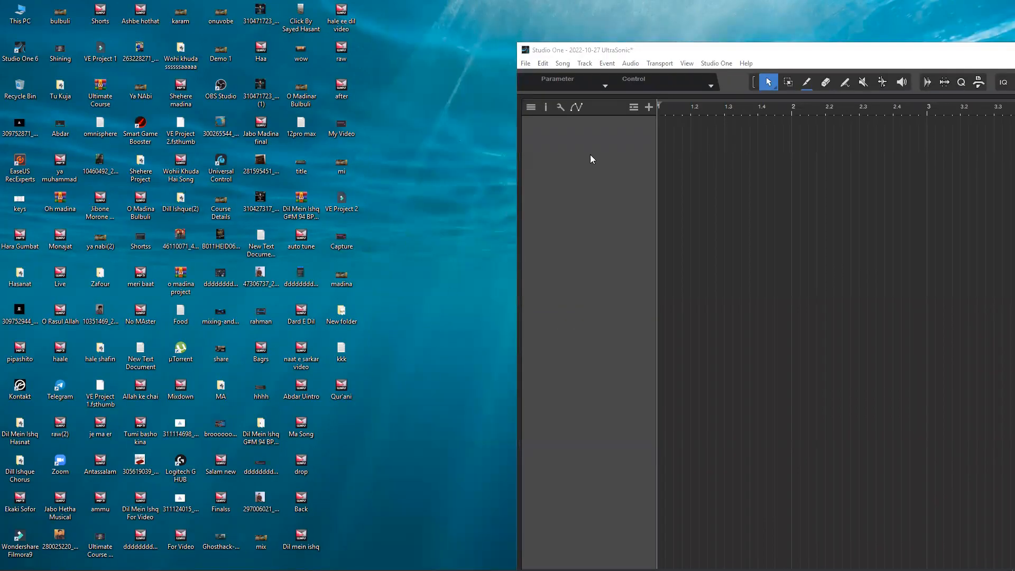
drag(697, 55, 659, 31)
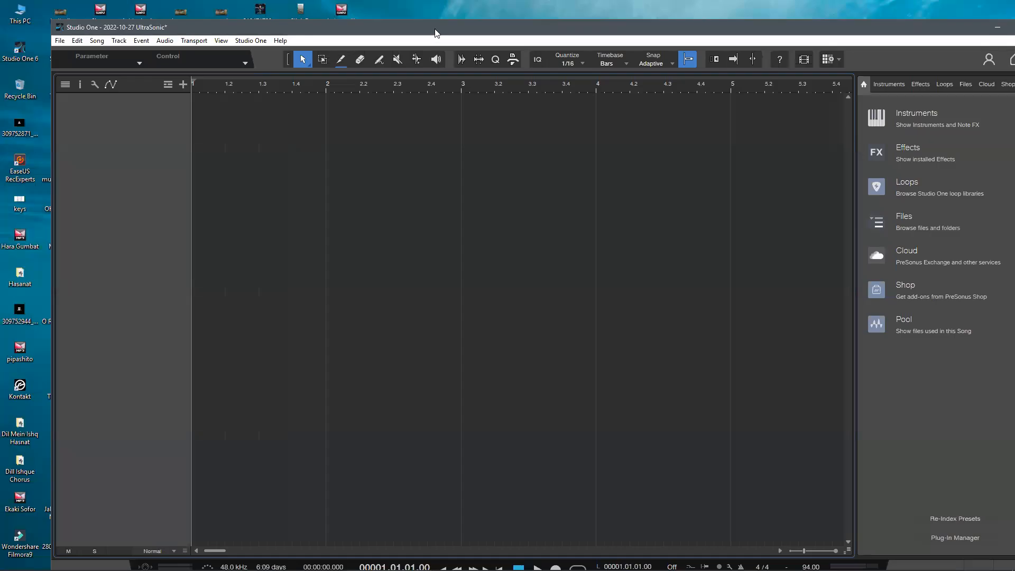
double_click(438, 34)
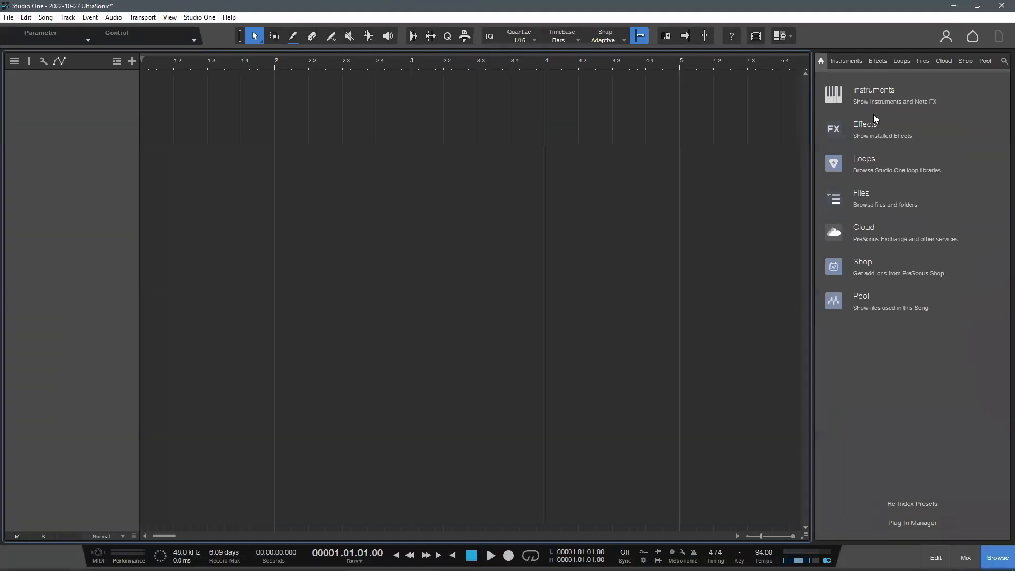
- Look through the browser's lists of instruments and installed effects
click(866, 62)
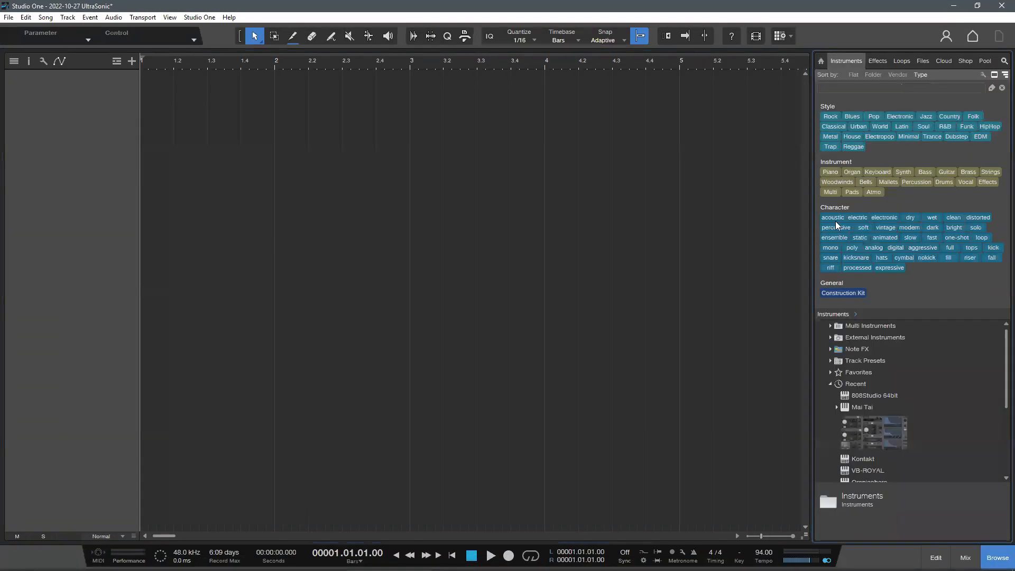
click(874, 61)
click(844, 62)
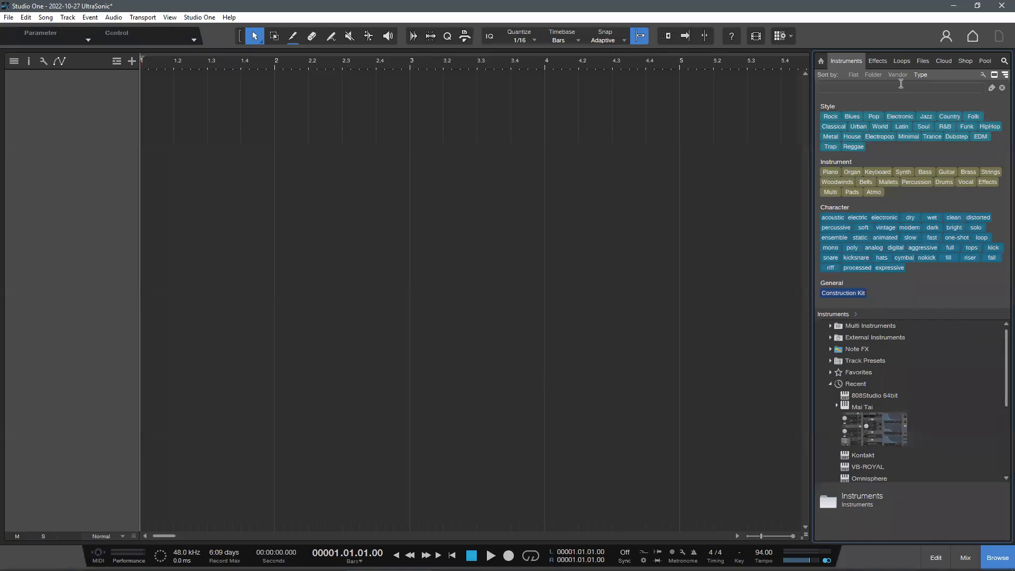
key(F6)
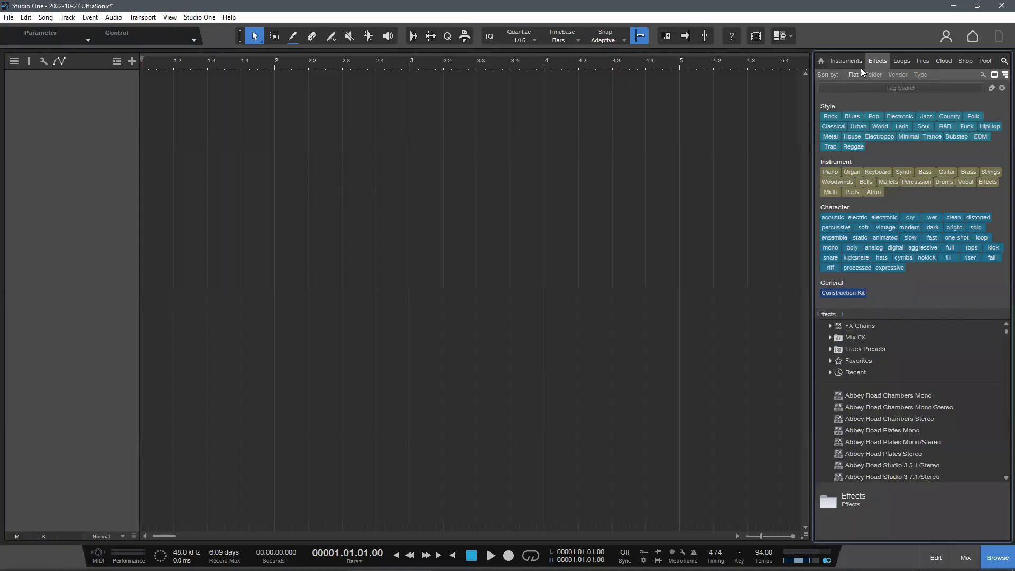
key(F5)
- Search the effects for dseq, insert DSEQ3 on a new track in the empty arrangement, and close the plug-in window
click(886, 62)
text(dseq)
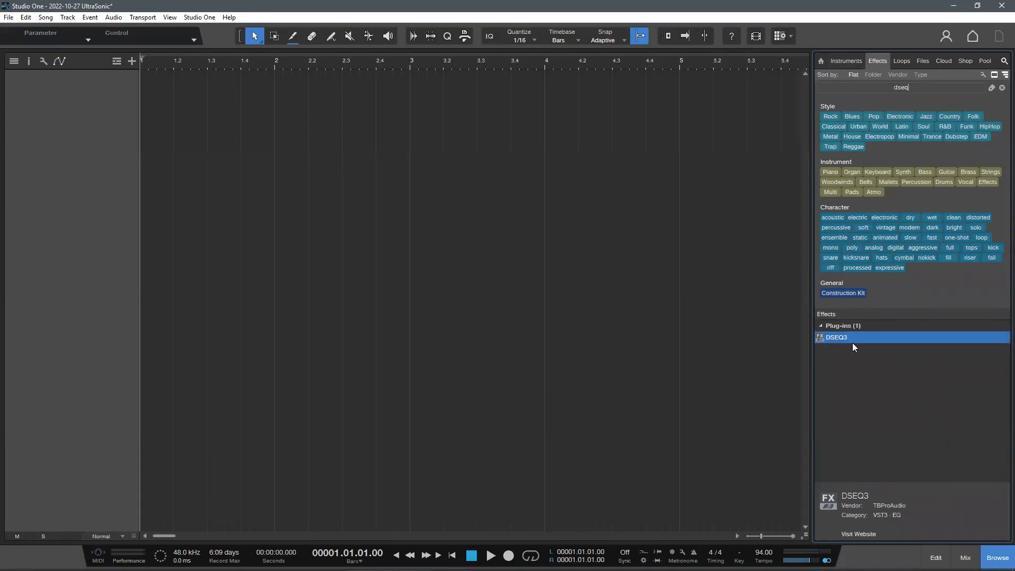
drag(852, 343, 185, 136)
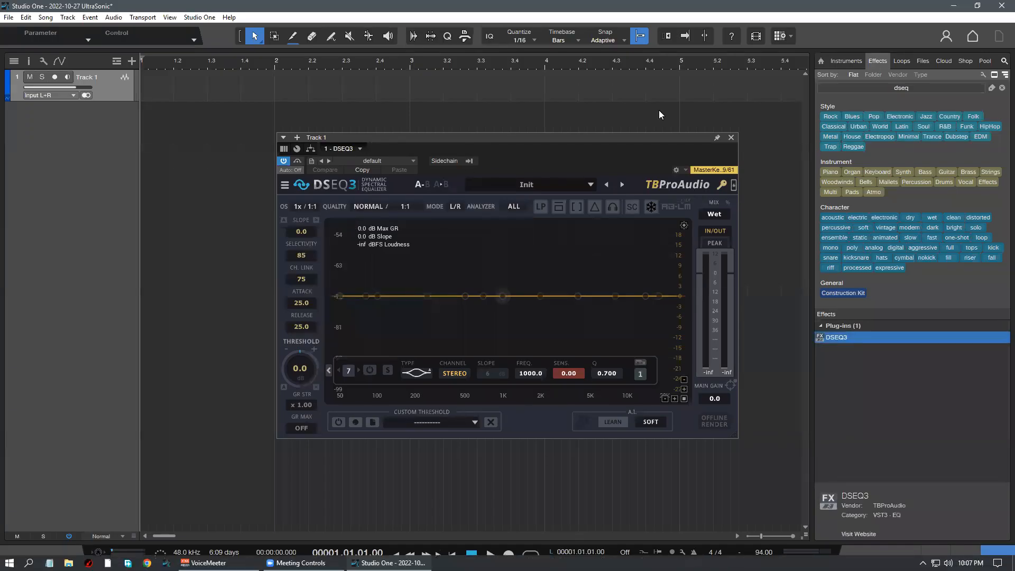
click(731, 137)
- Remove the track that carries the DSEQ3 effect
right_click(117, 80)
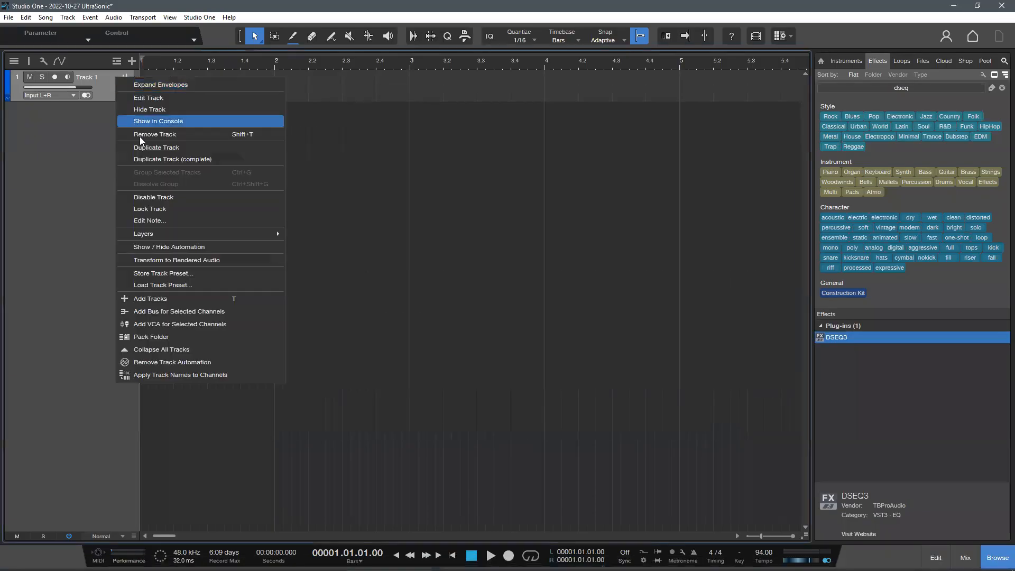
click(185, 135)
- Set the loop range in the timeline from bar 1 to bar 89
key(shift+f)
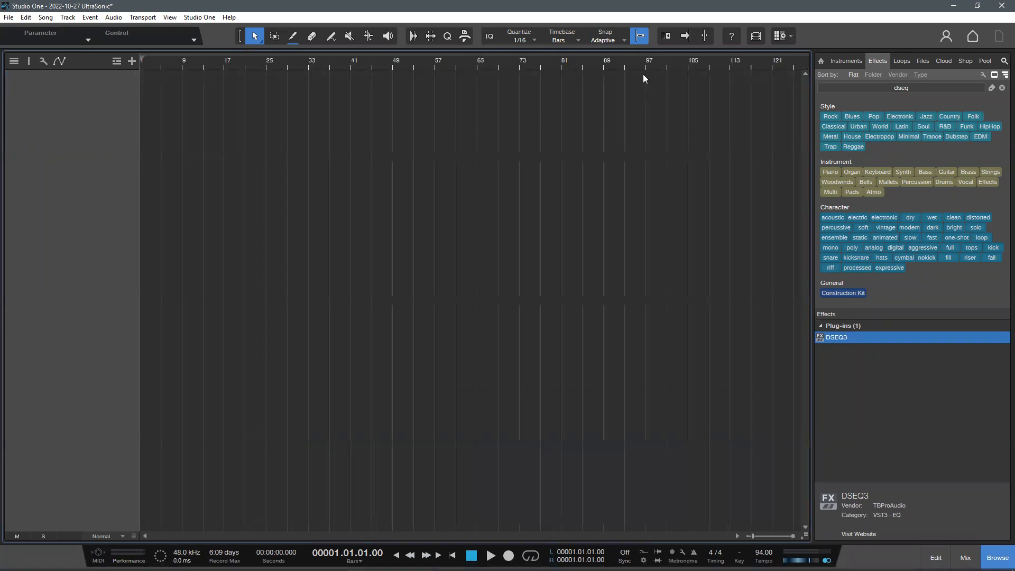
drag(634, 56, 144, 204)
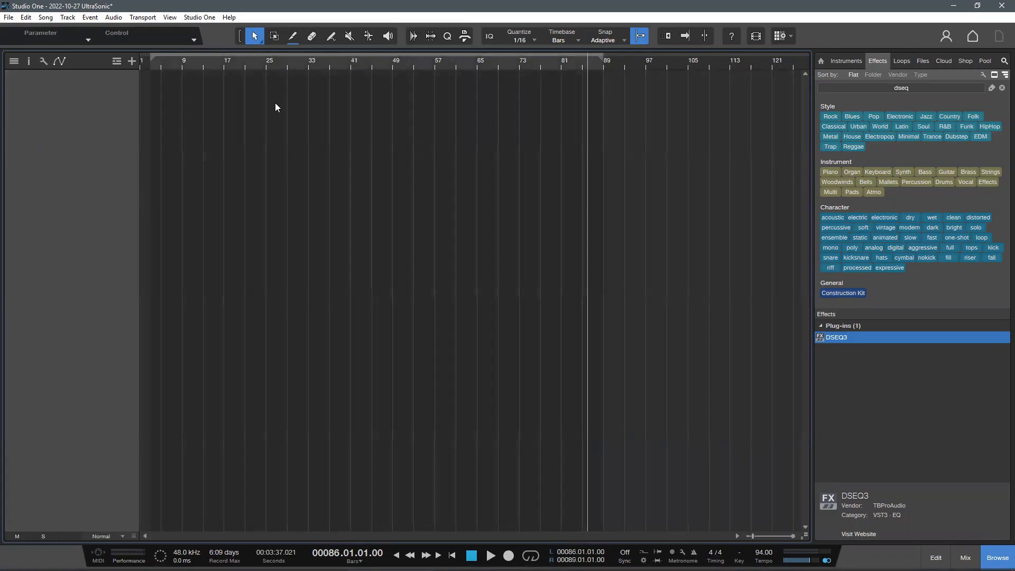
click(603, 64)
- Move the playback position back along the timeline in small stages, ending at bar 37
click(579, 64)
click(584, 65)
click(563, 64)
click(544, 64)
click(540, 64)
click(521, 65)
click(517, 65)
click(502, 65)
click(500, 64)
click(481, 64)
click(478, 66)
click(459, 65)
click(457, 66)
click(440, 65)
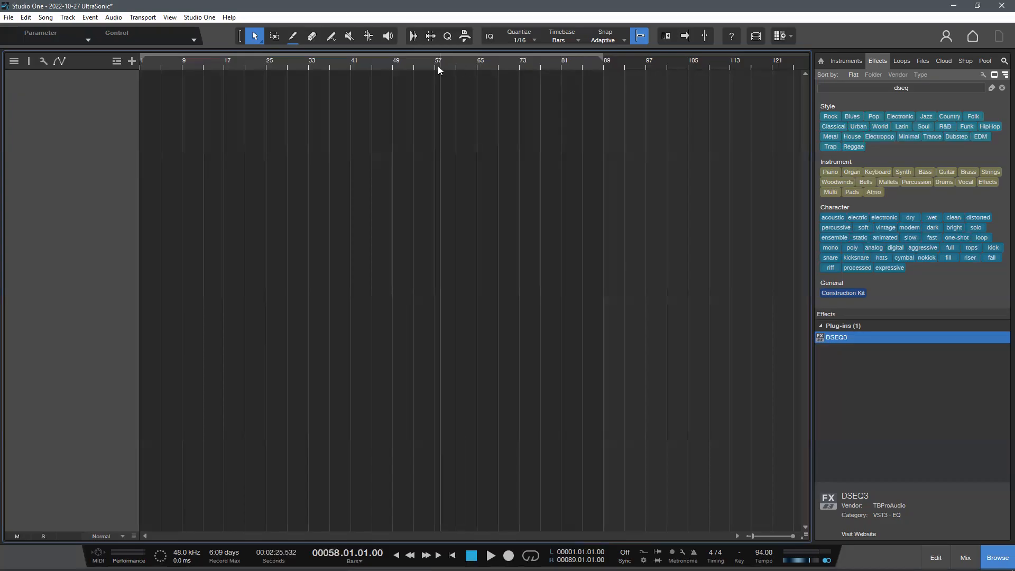
click(437, 67)
click(418, 67)
click(413, 67)
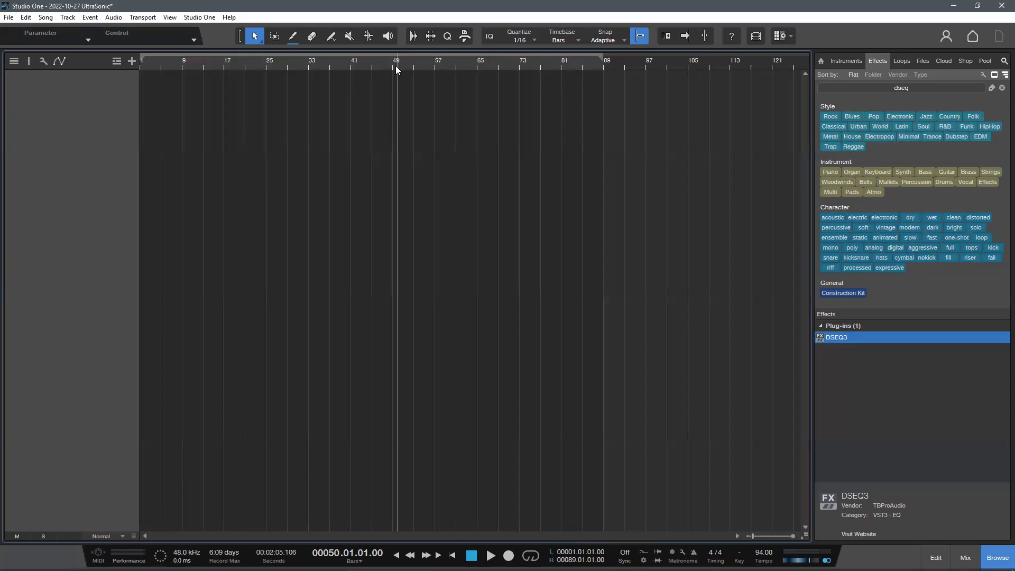
drag(395, 64, 327, 67)
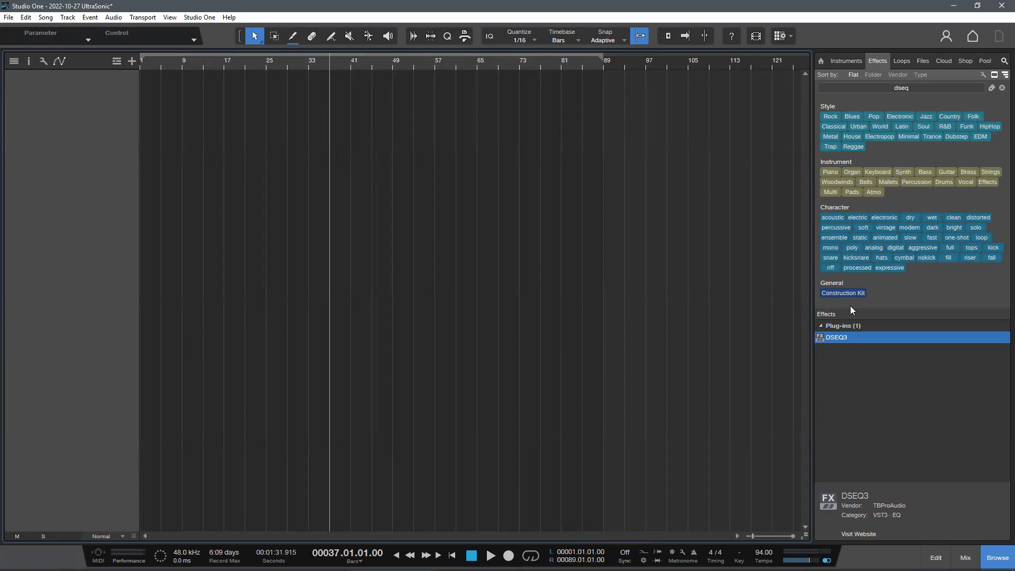
- Hide the browser, and switch to the desktop and back to the song
click(997, 557)
click(954, 5)
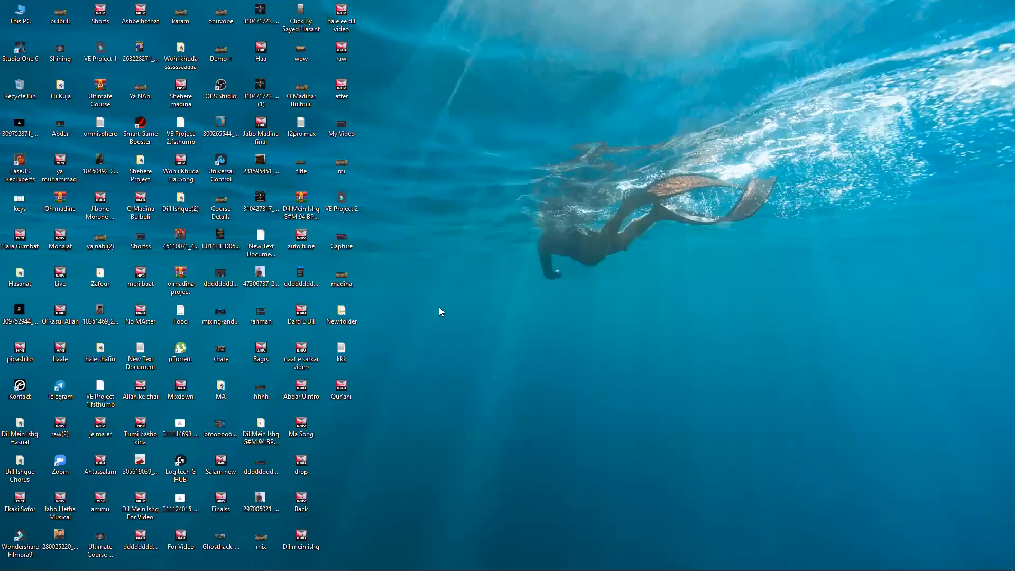
key(alt+Tab)
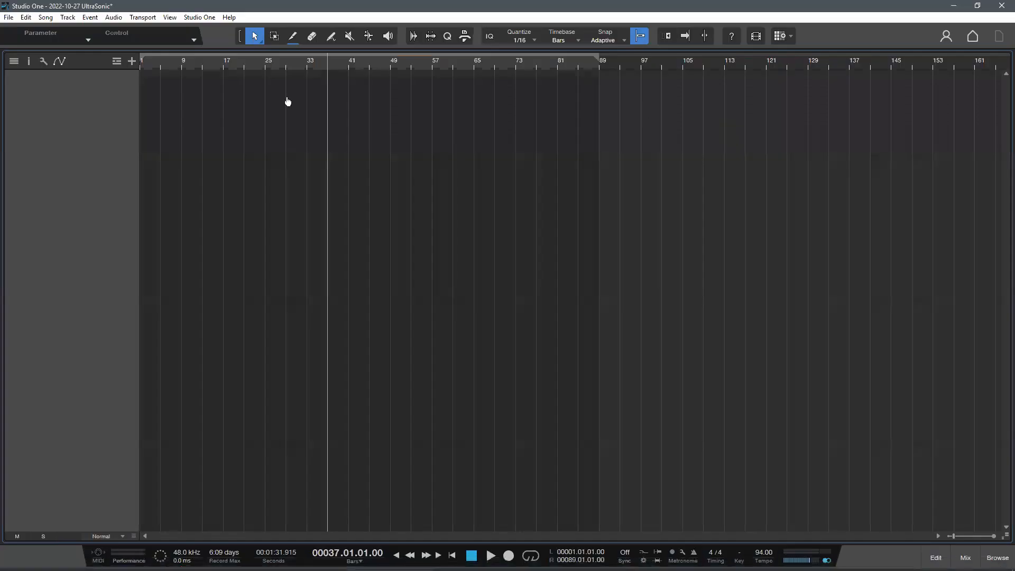
- Place the playback position at bar 29 and examine the timeline at closer and wider zoom levels
key(e)
key(e)
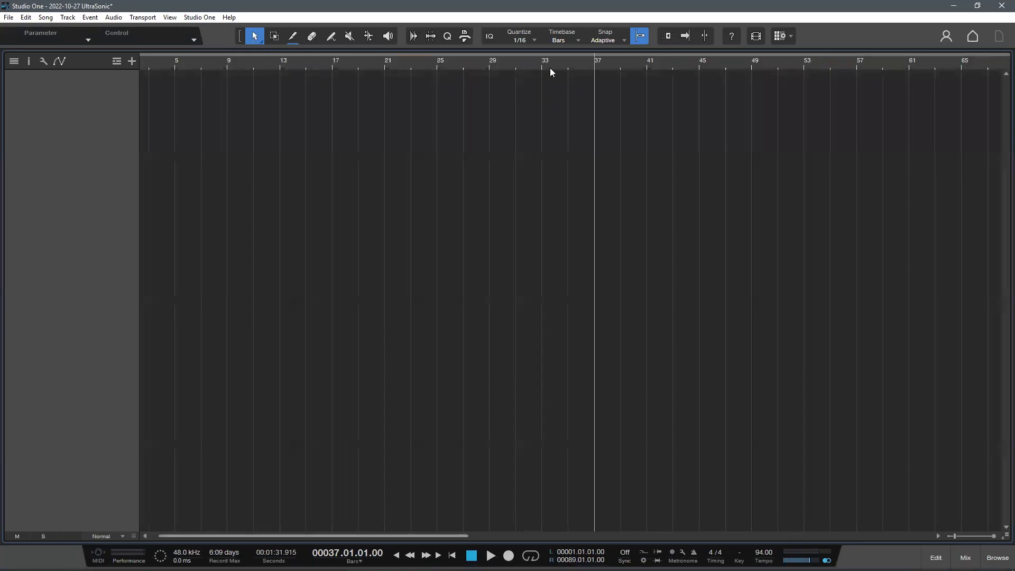
click(492, 64)
click(490, 64)
key(w)
key(w)
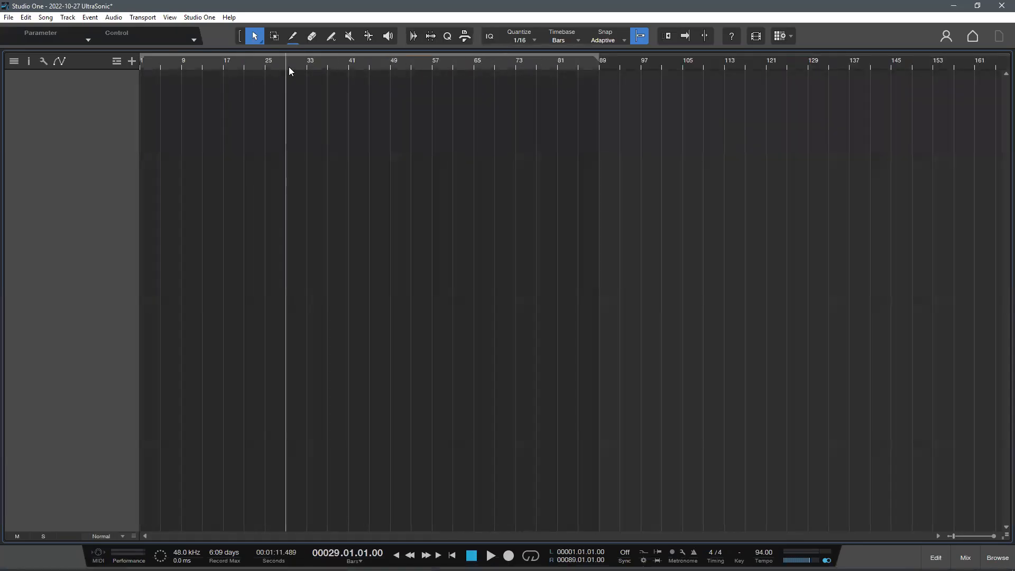
key(e)
key(e)
key(e)
key(e)
drag(563, 103, 535, 45)
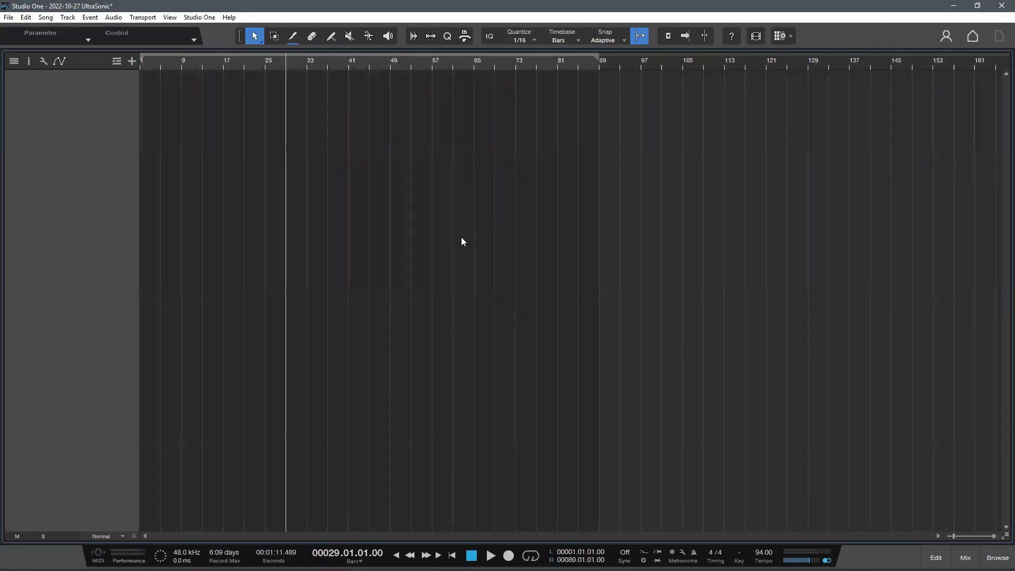
drag(314, 68, 705, 75)
drag(315, 63, 605, 70)
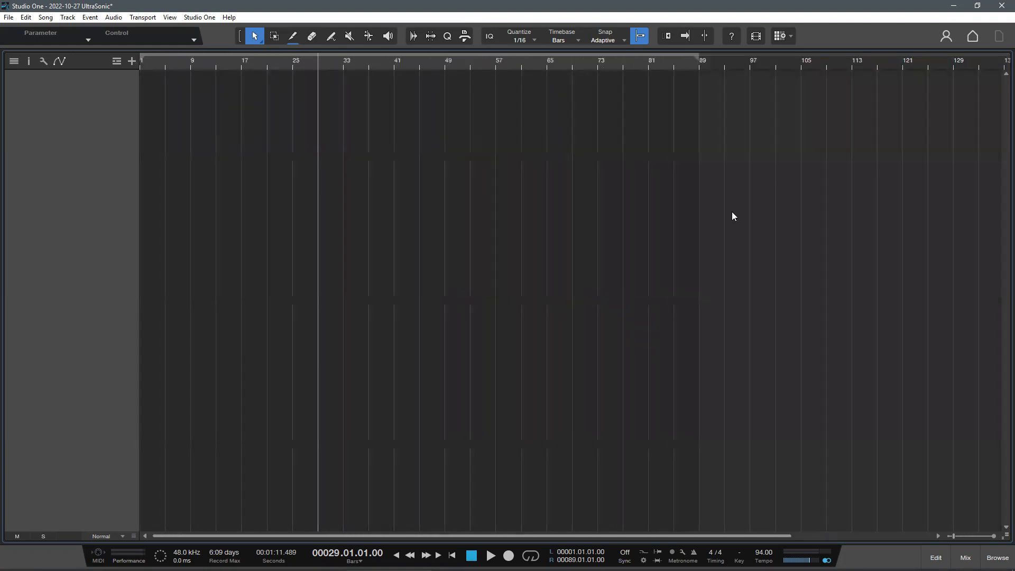
- Show the mixing console, hide its channel and instrument lists, switch it to the small view, and hide the console
key(F3)
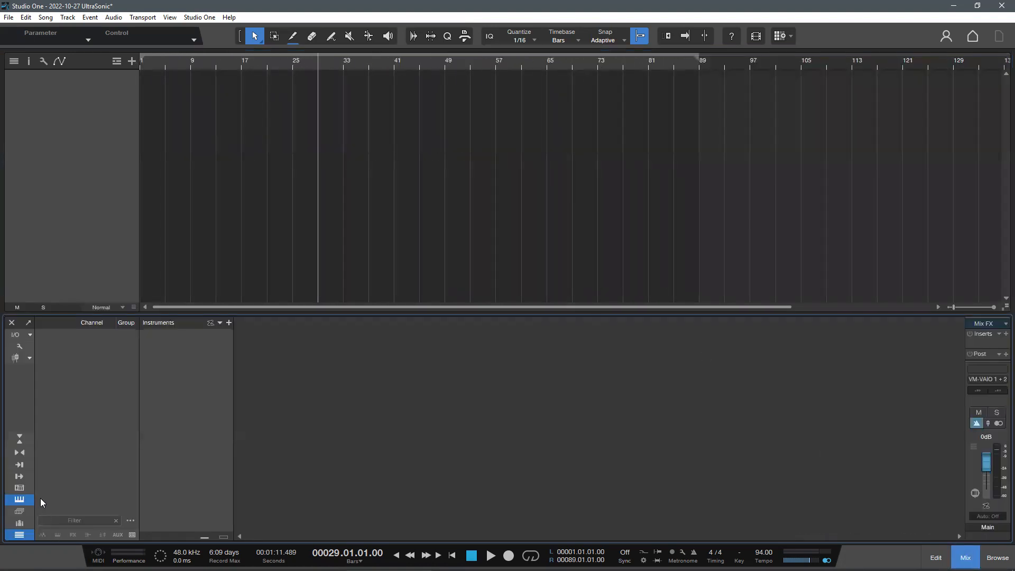
click(19, 535)
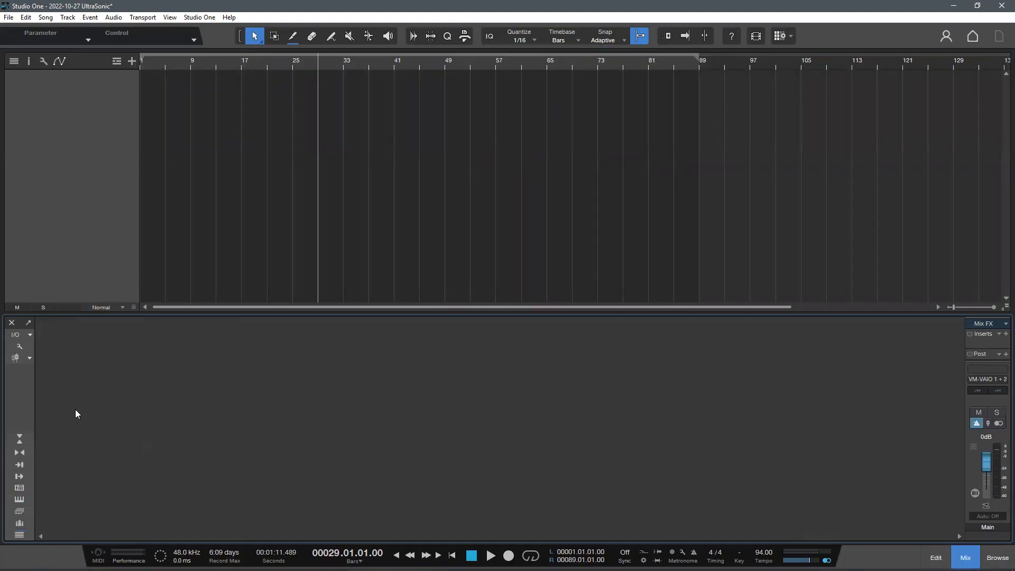
click(19, 439)
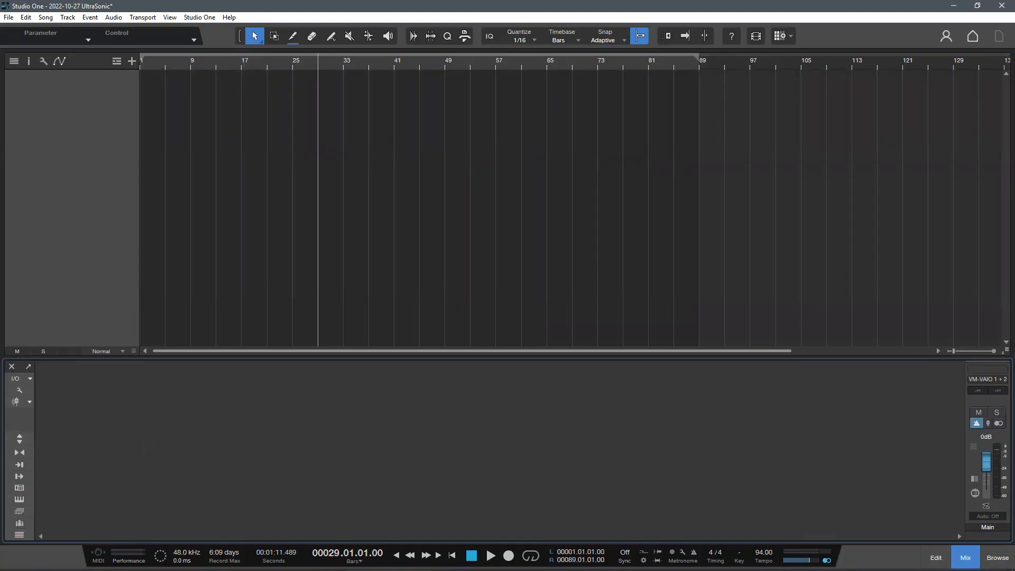
key(F3)
- Return the playback position to bar 1, and open the Add Tracks dialog and cancel it
key(w)
key(w)
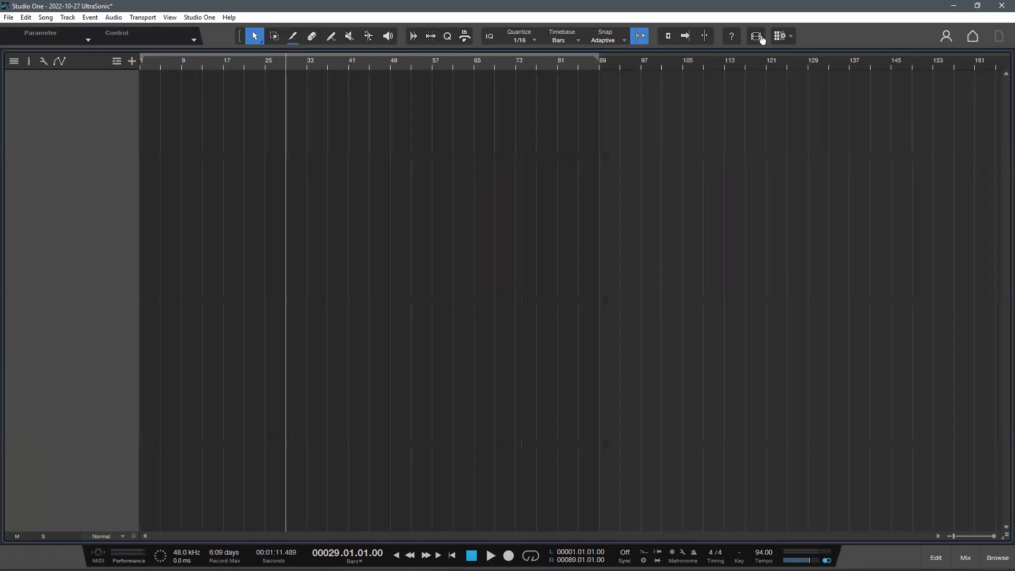
click(140, 65)
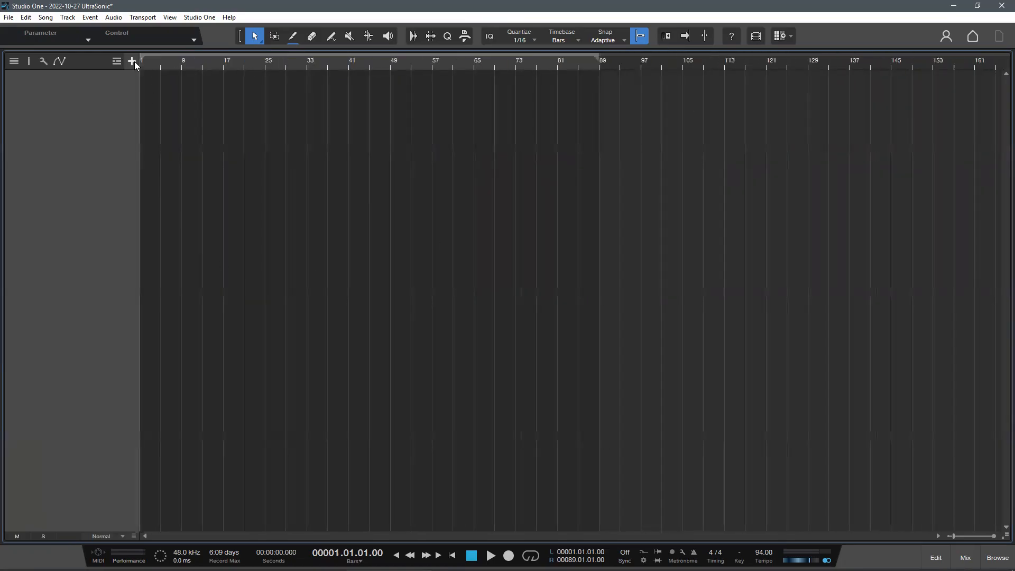
click(132, 61)
click(611, 406)
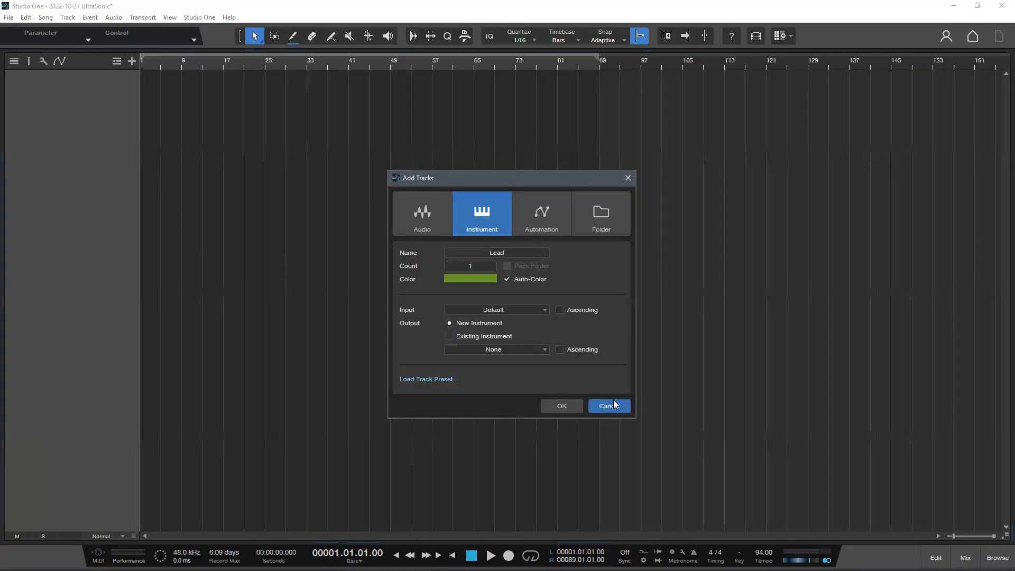
- Open the program options and compare the Audio Device and Processing settings of the audio setup
click(201, 18)
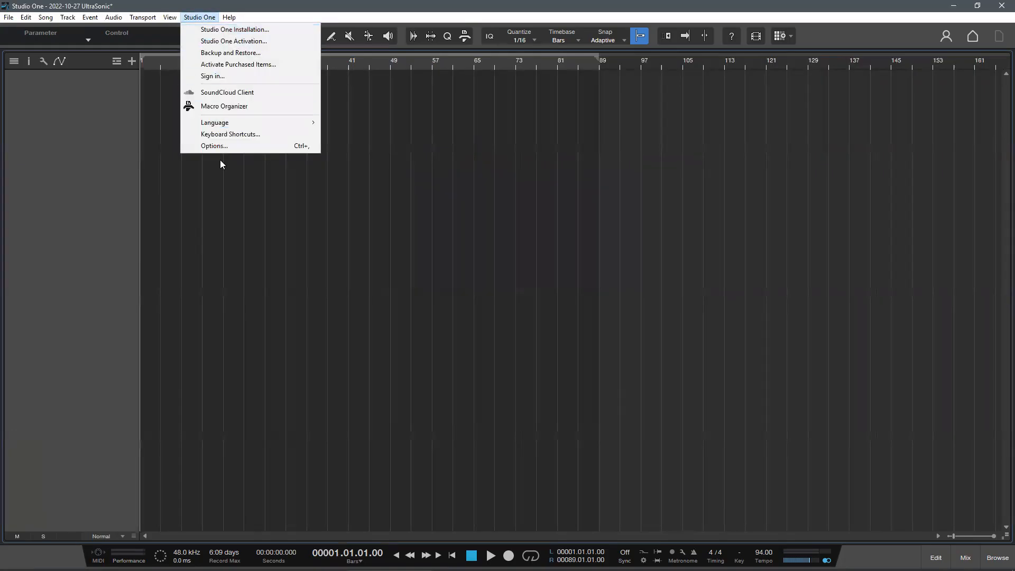
click(221, 146)
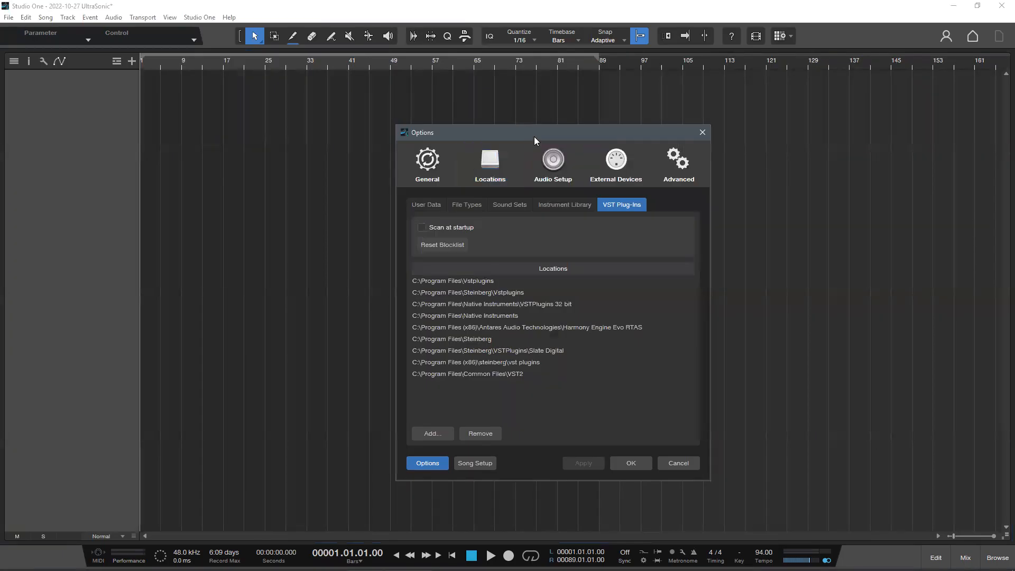
click(579, 157)
click(518, 189)
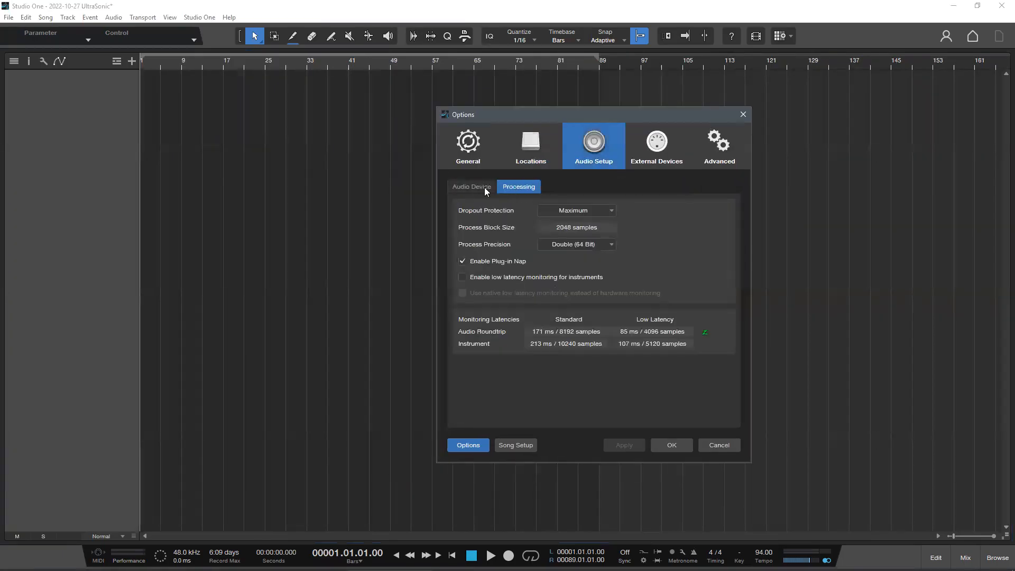
click(482, 187)
click(520, 187)
click(460, 187)
click(503, 188)
click(485, 188)
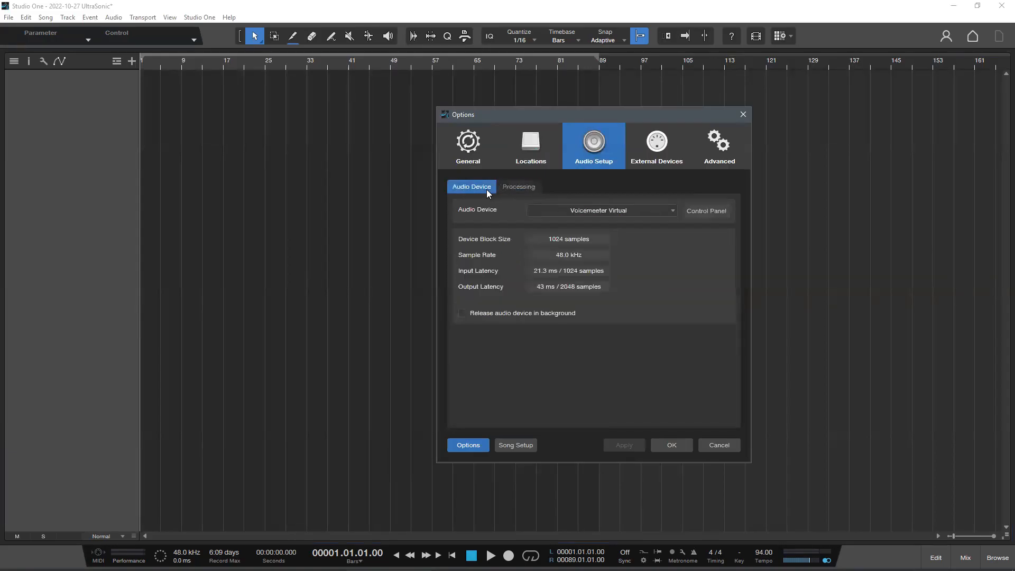
click(503, 187)
click(476, 186)
click(517, 188)
click(470, 185)
click(529, 188)
click(469, 191)
click(517, 188)
click(493, 190)
click(504, 188)
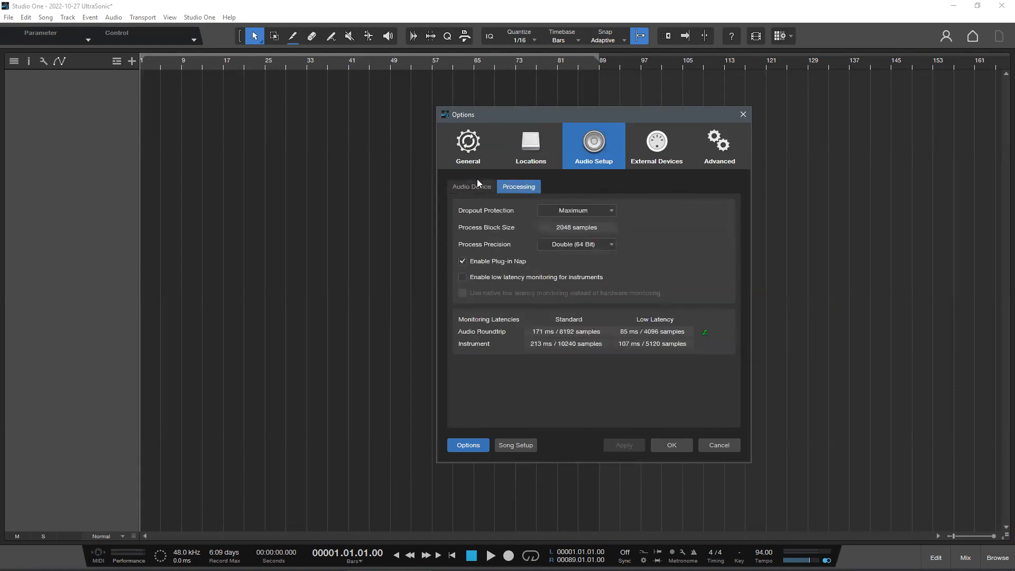
click(499, 186)
click(499, 187)
click(487, 187)
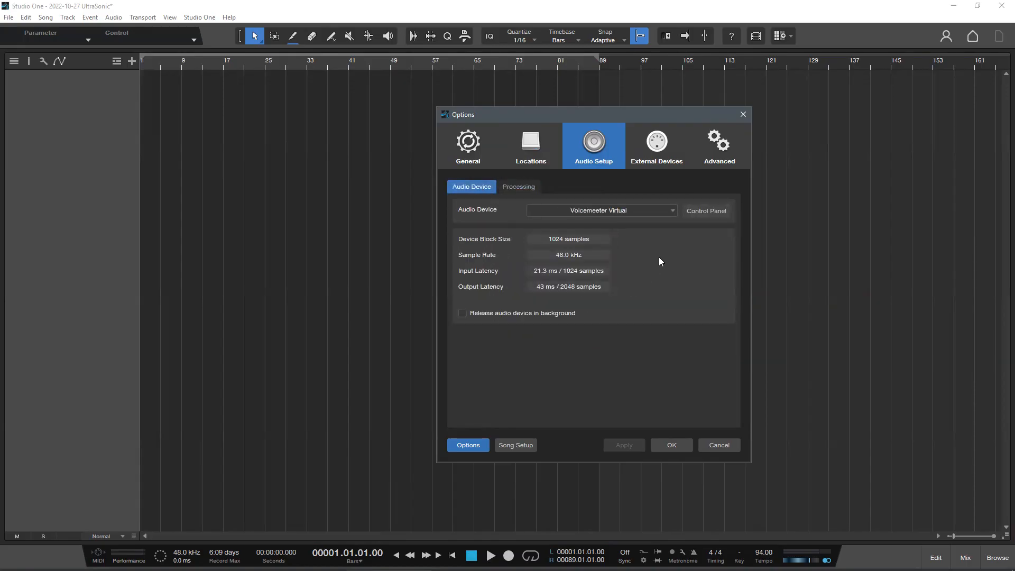
- Look through the General options, including Appearance and Network, and close the options without changing anything
click(495, 154)
drag(594, 123, 631, 135)
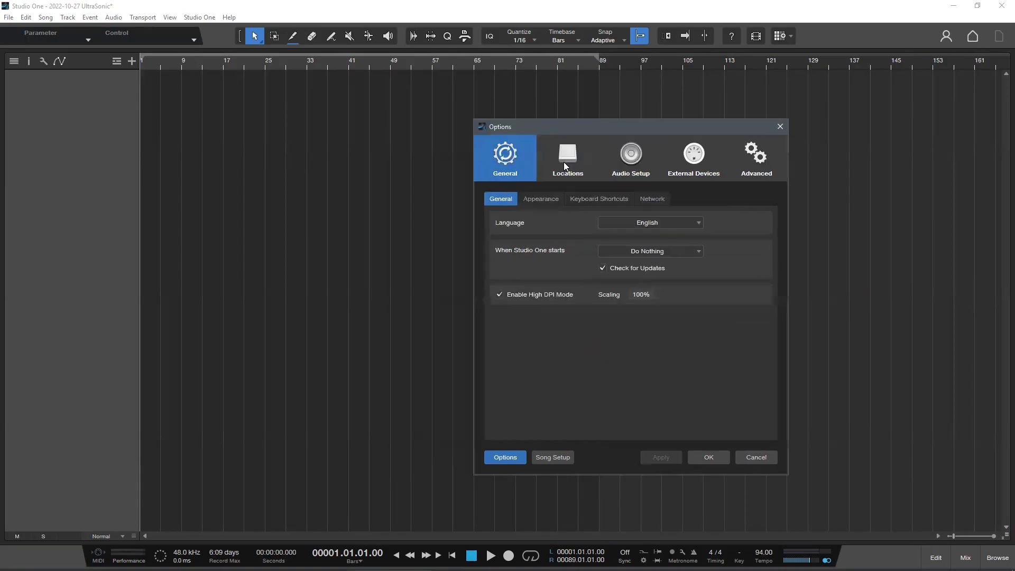
click(565, 160)
click(634, 161)
click(524, 161)
click(529, 199)
click(501, 199)
click(651, 201)
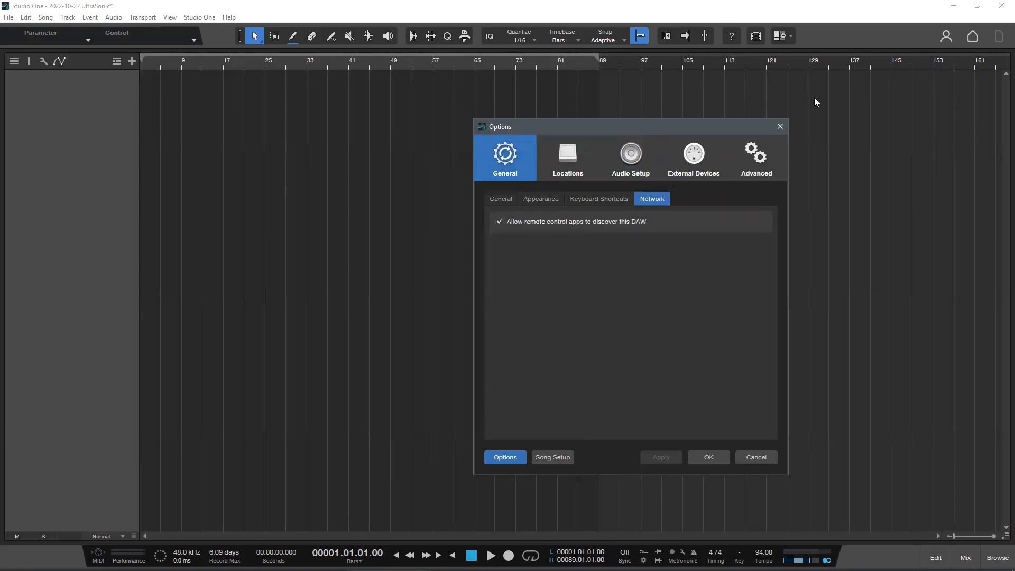
click(780, 127)
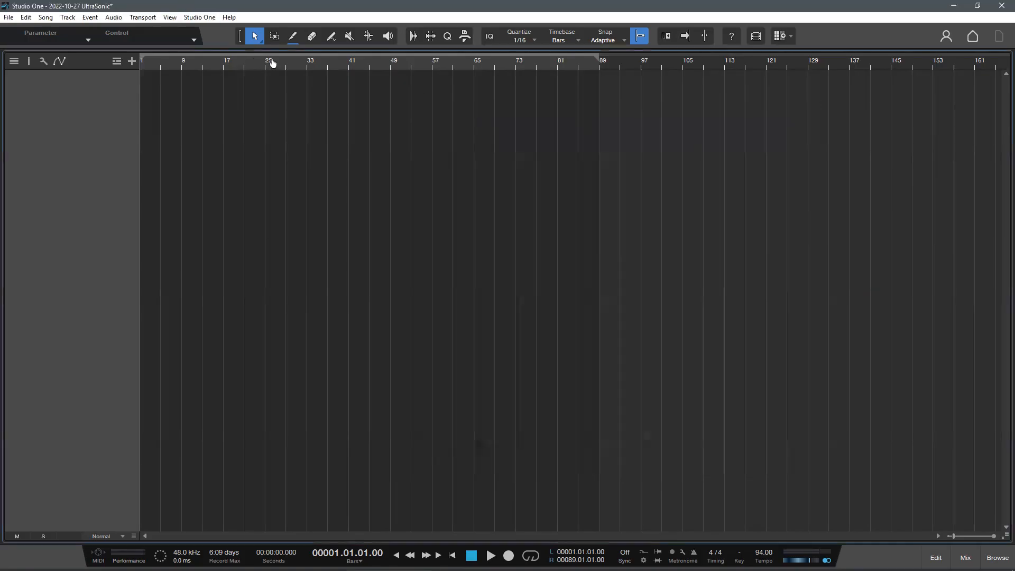
- Open the song's file selection dialog on the Songs folder and cancel it
key(e)
key(e)
key(e)
click(46, 17)
click(75, 43)
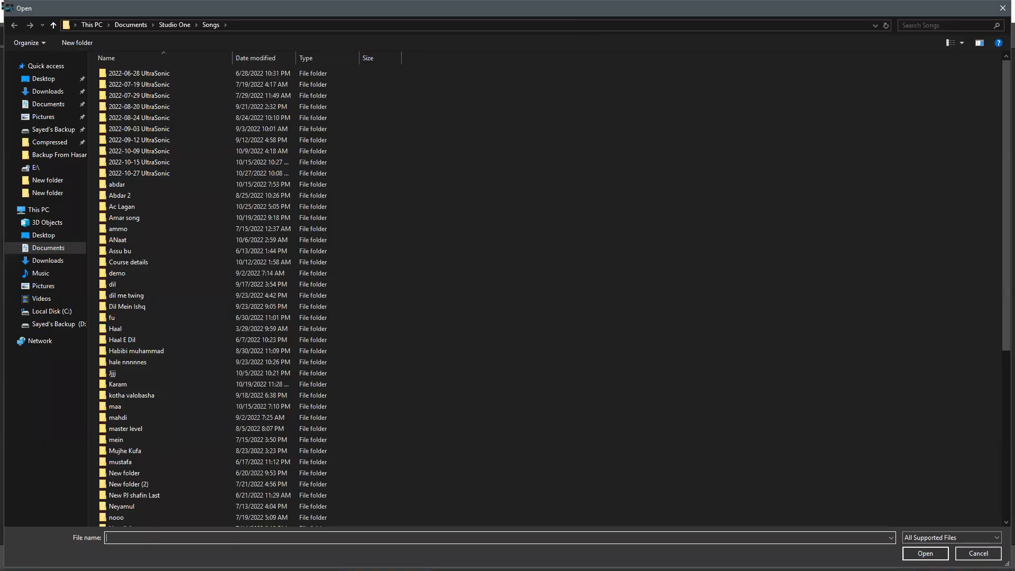
click(978, 553)
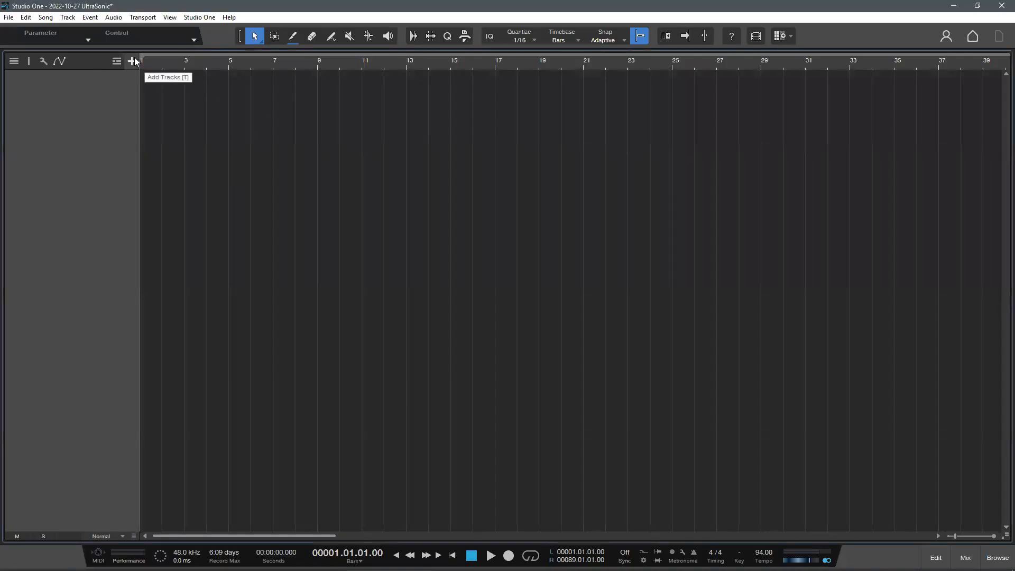
click(132, 61)
click(423, 215)
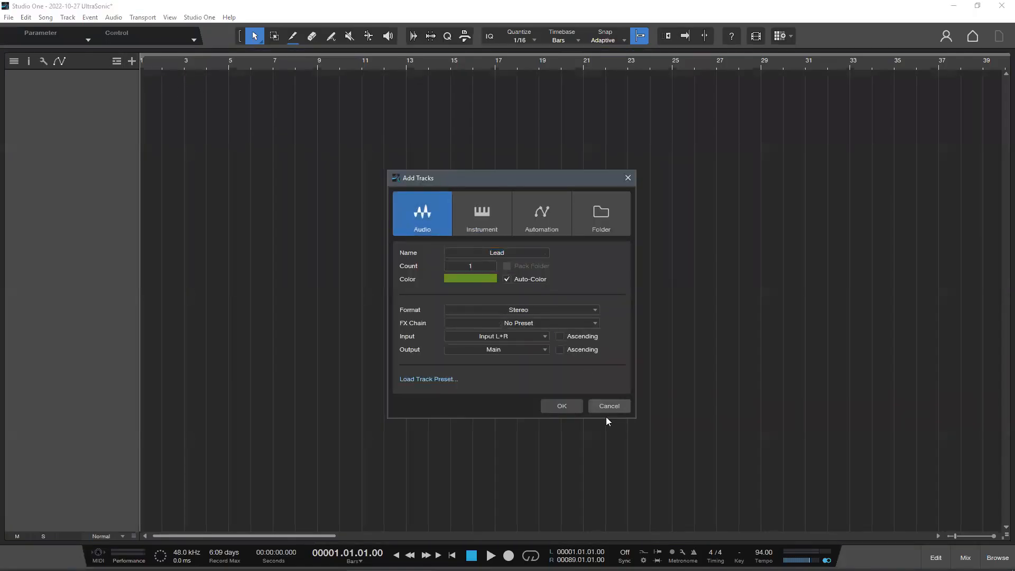
click(613, 408)
- Start a song data import and choose Ham nagmaye qurani.song from the Ham nagmaye qurani folder in Downloads
click(46, 18)
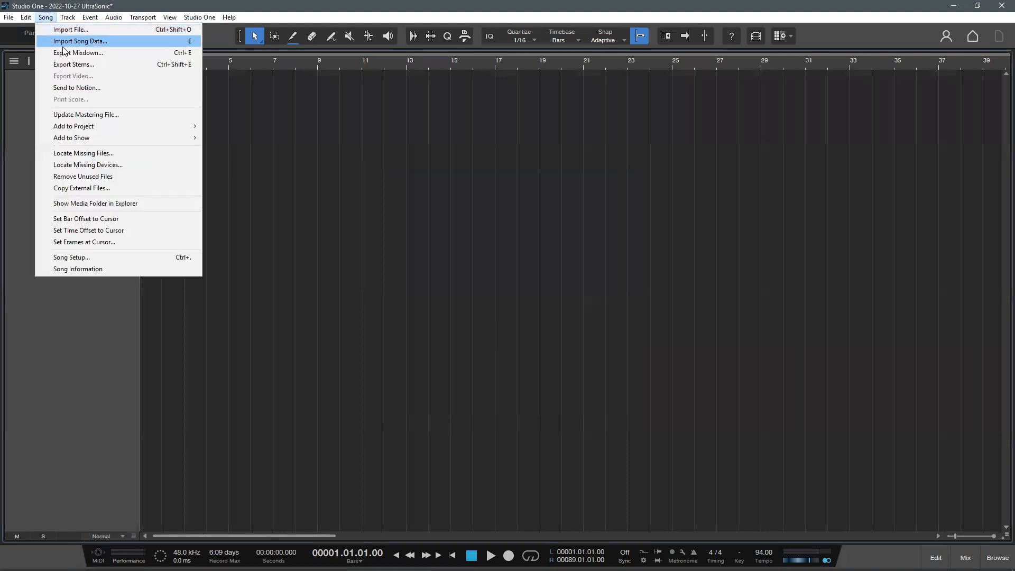
click(89, 41)
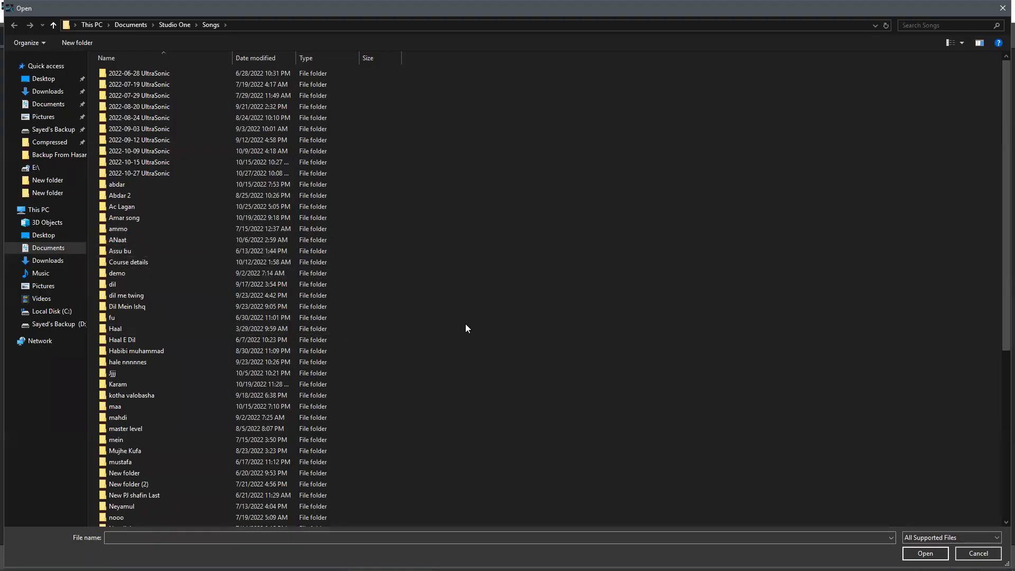
click(47, 91)
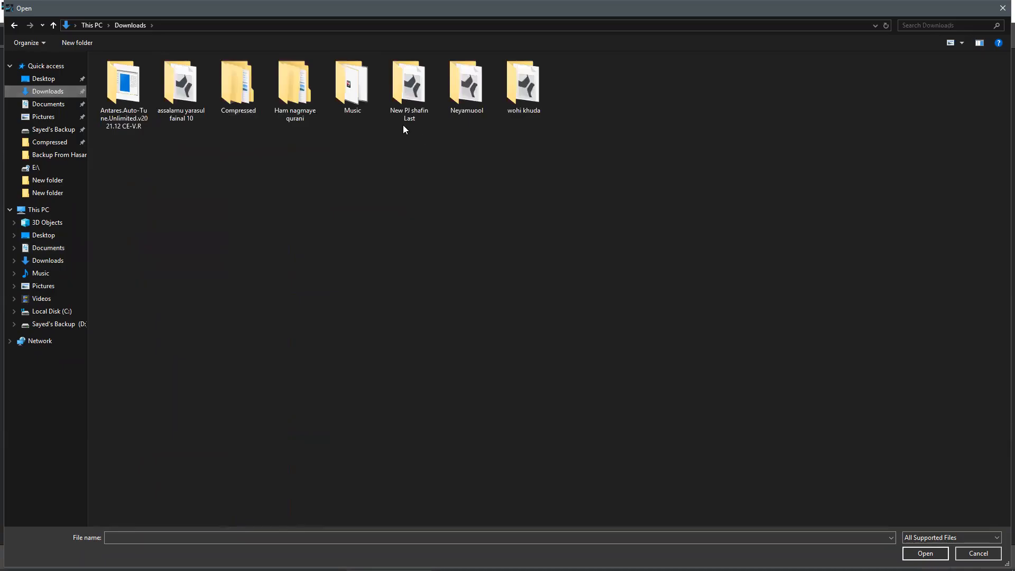
double_click(238, 87)
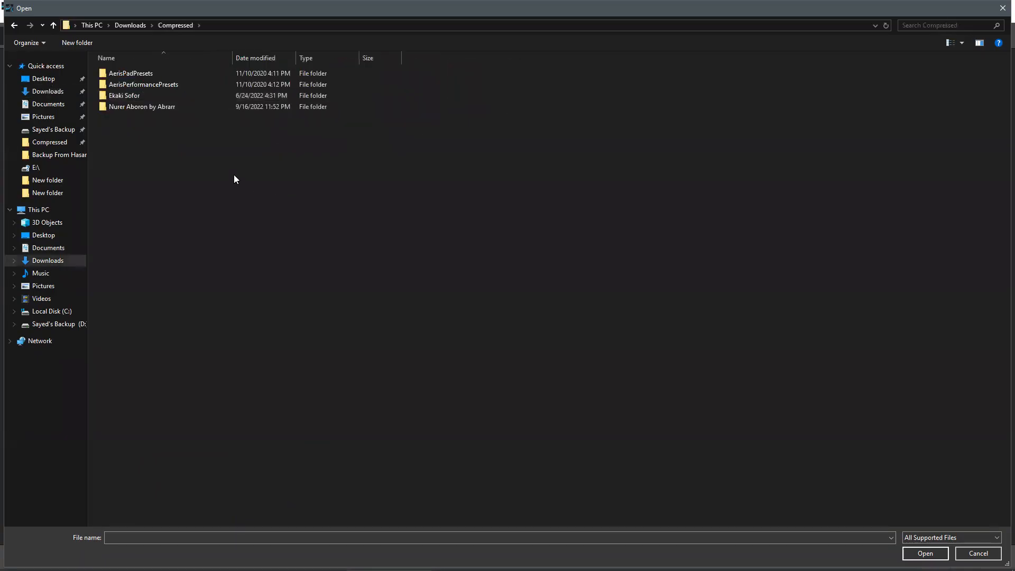
key(BackSpace)
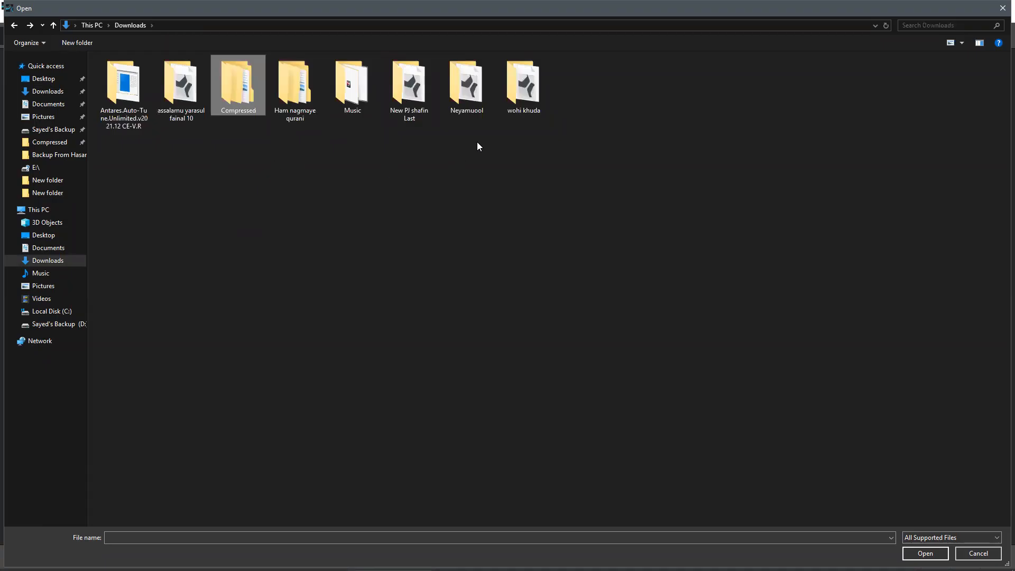
double_click(295, 85)
double_click(146, 73)
double_click(142, 140)
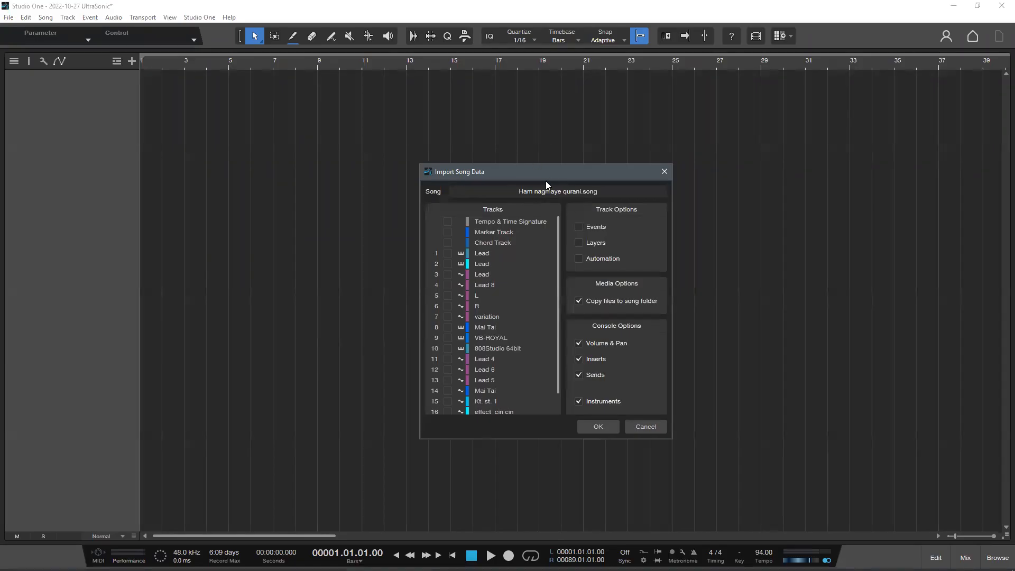
- Import track 3, Lead, with its events and console settings, copying the files to the song folder
drag(545, 180, 655, 138)
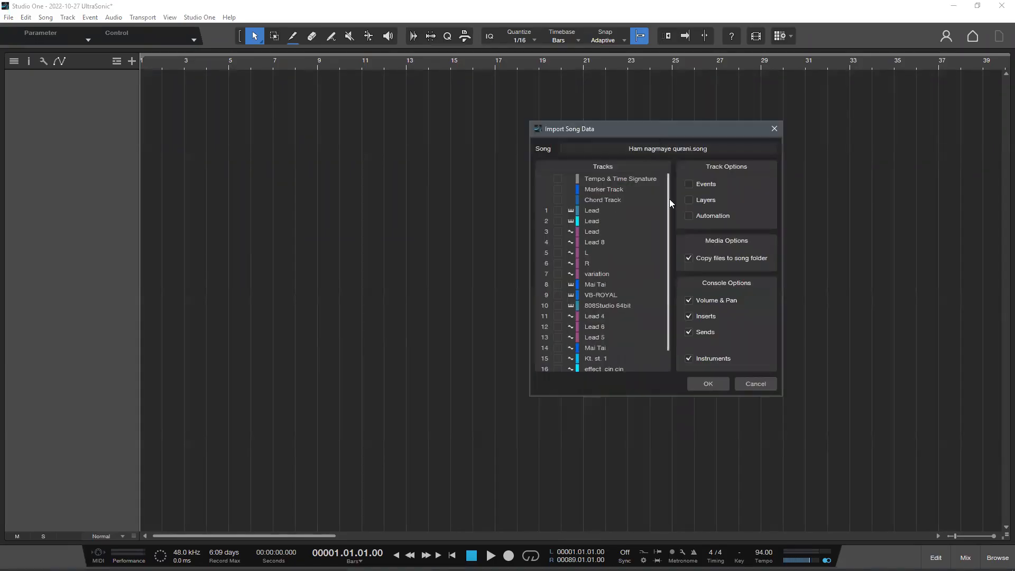
scroll(669, 206, down, 2)
drag(668, 196, 662, 130)
drag(694, 131, 716, 126)
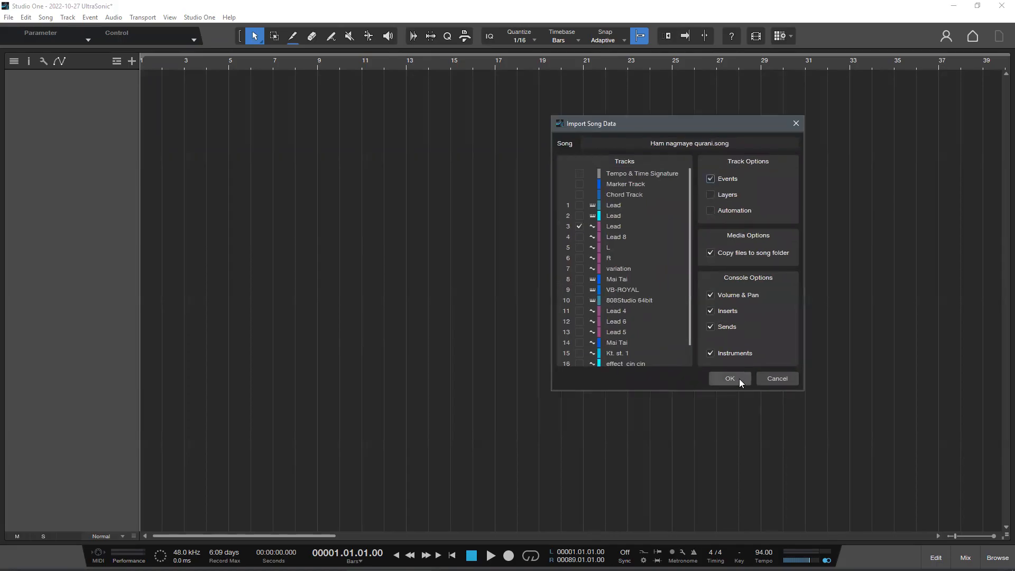
click(710, 354)
mouse_move(689, 330)
mouse_down()
mouse_move(688, 374)
mouse_move(692, 317)
mouse_up()
click(741, 380)
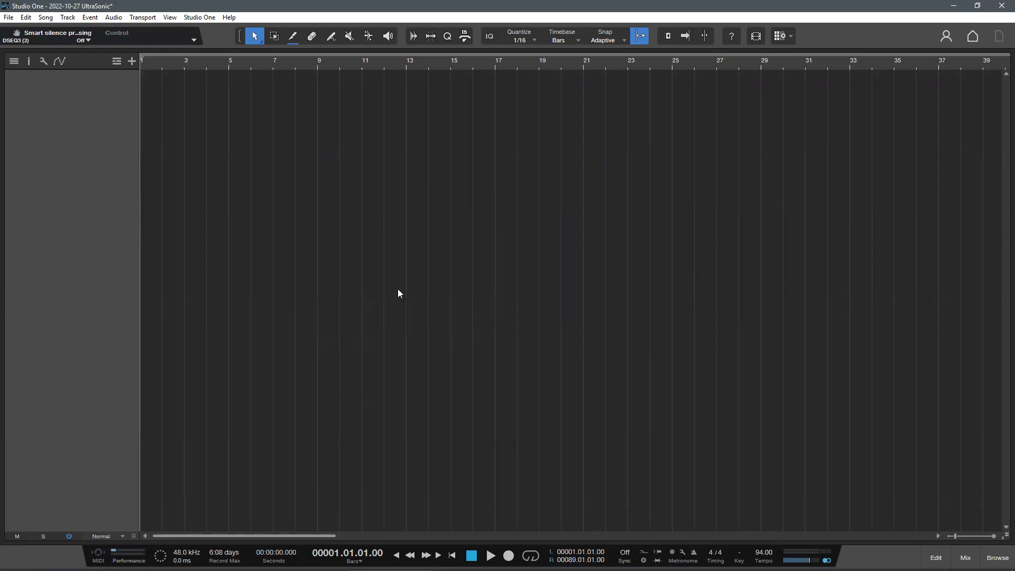
- Delete the Lead track's earlier group of events and undo the deletion
drag(549, 63, 530, 42)
drag(521, 170, 360, 64)
drag(332, 139, 193, 69)
key(Delete)
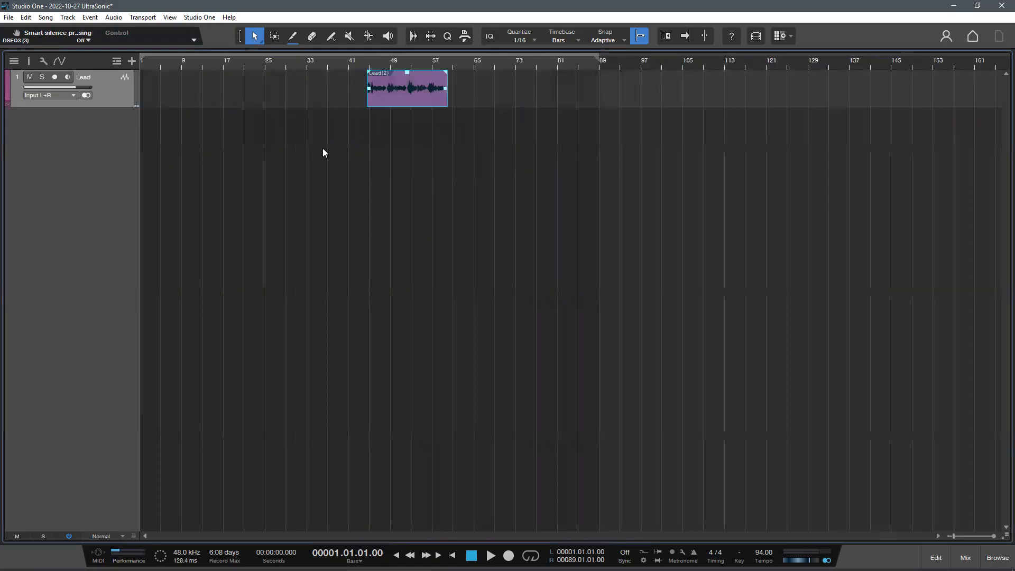
scroll(320, 162, up, 2)
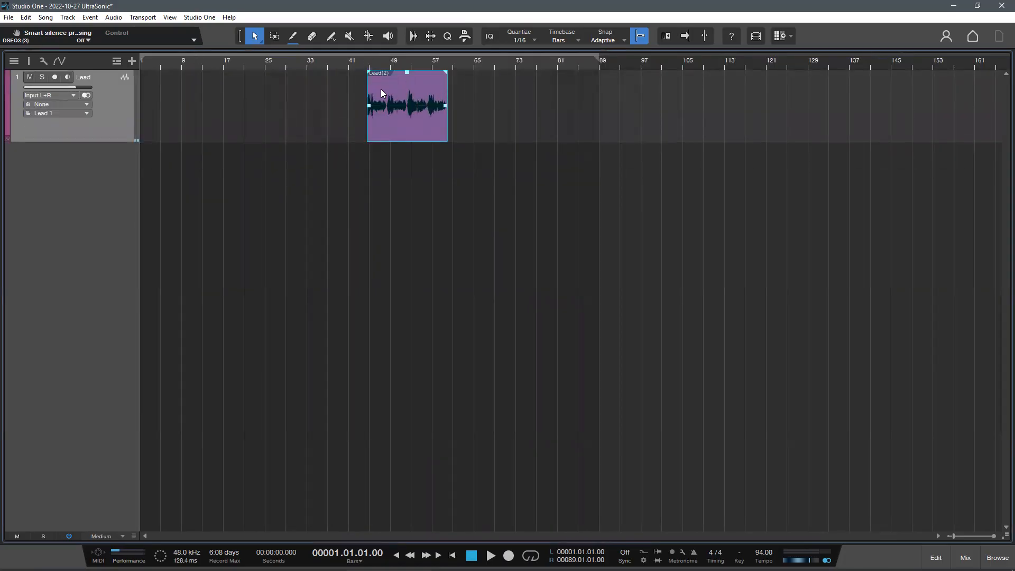
drag(380, 65, 415, 94)
drag(455, 61, 465, 48)
key(ctrl+z)
- Play the Lead track briefly from its first event and return the playback position to bar 17
click(366, 82)
click(251, 64)
click(239, 63)
key(space)
key(space)
drag(250, 61, 275, 56)
click(248, 61)
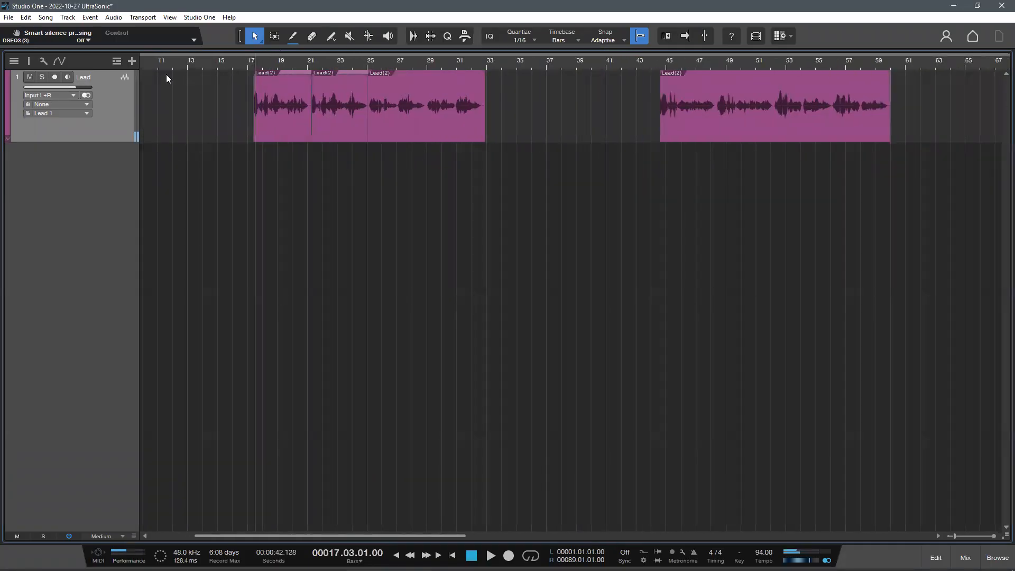
- Enlarge the console to examine the Lead channel's inserts and sends and the effects channels, and hide it again
key(F3)
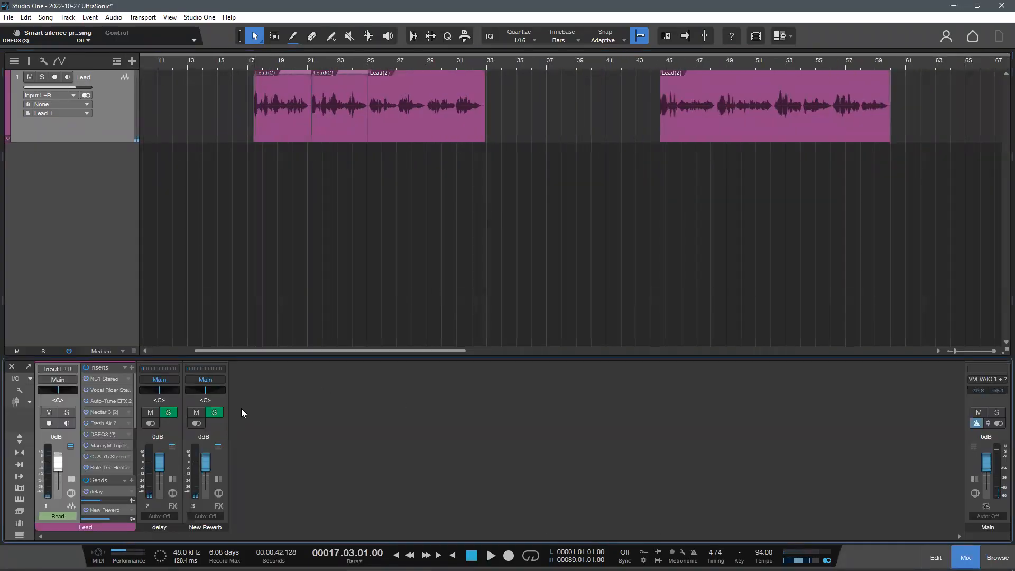
drag(245, 358, 248, 233)
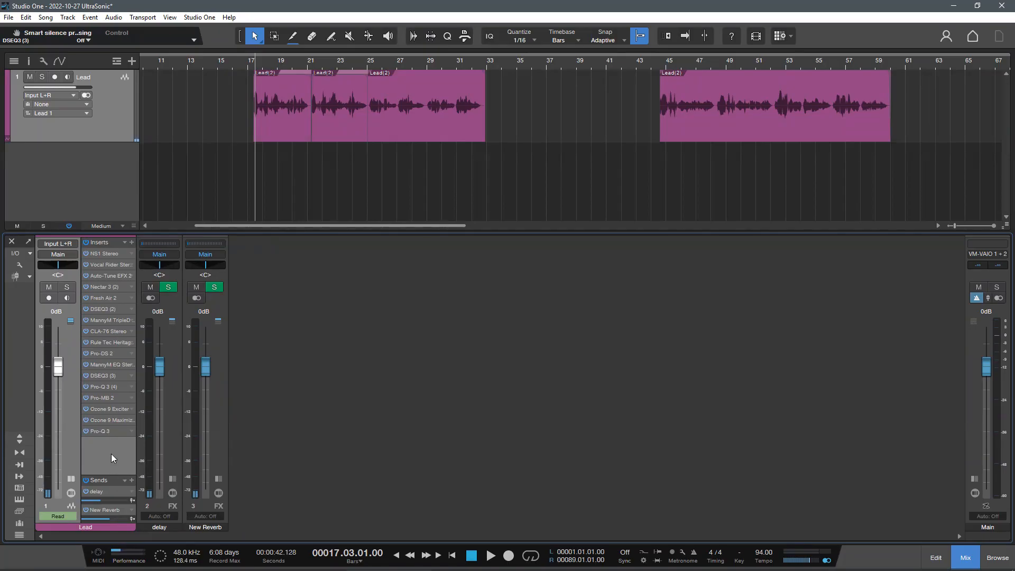
click(966, 558)
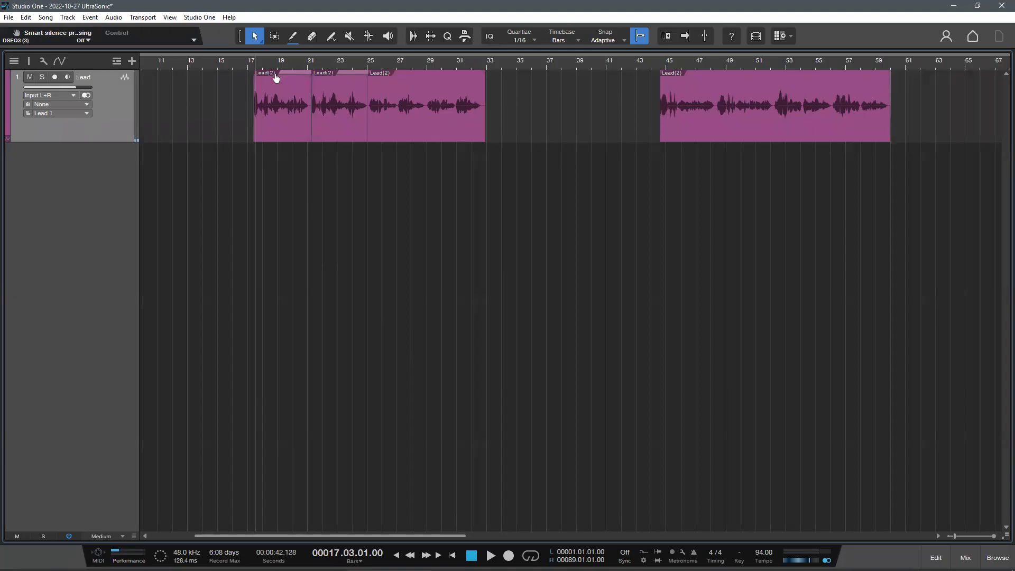
scroll(304, 69, up, 3)
scroll(372, 243, up, 2)
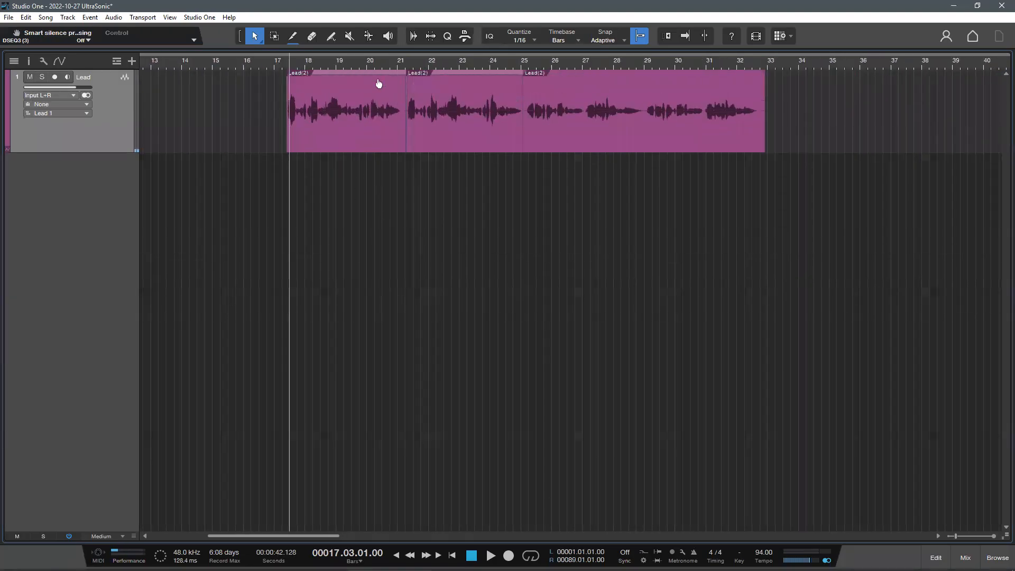
scroll(378, 83, up, 2)
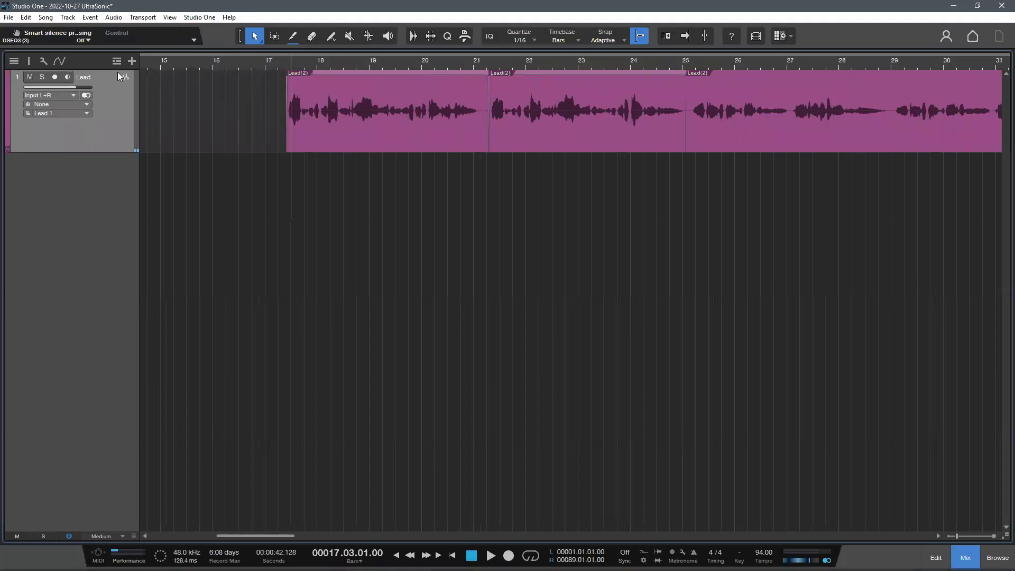
click(966, 558)
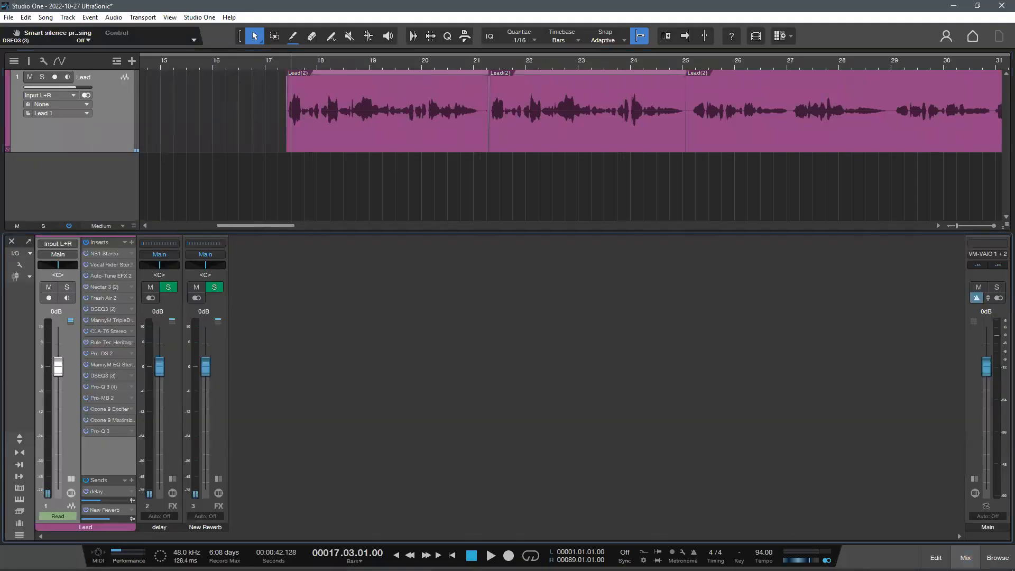
key(F3)
- Listen to the imported Lead track from near the start of its first event
click(303, 61)
scroll(328, 69, up, 4)
scroll(357, 81, down, 4)
key(space)
scroll(357, 51, down, 3)
drag(357, 51, 401, 68)
scroll(403, 213, down, 1)
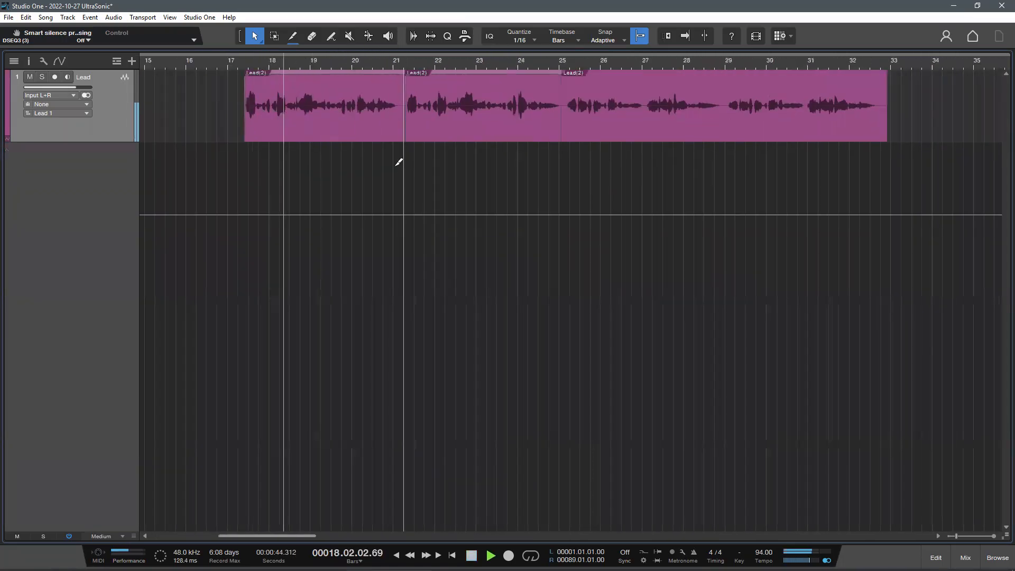
drag(335, 57, 325, 51)
- Show the console during playback, inspect the Lead channel's Auto-Tune EFX 2 insert, and stop playback and hide the console
key(F3)
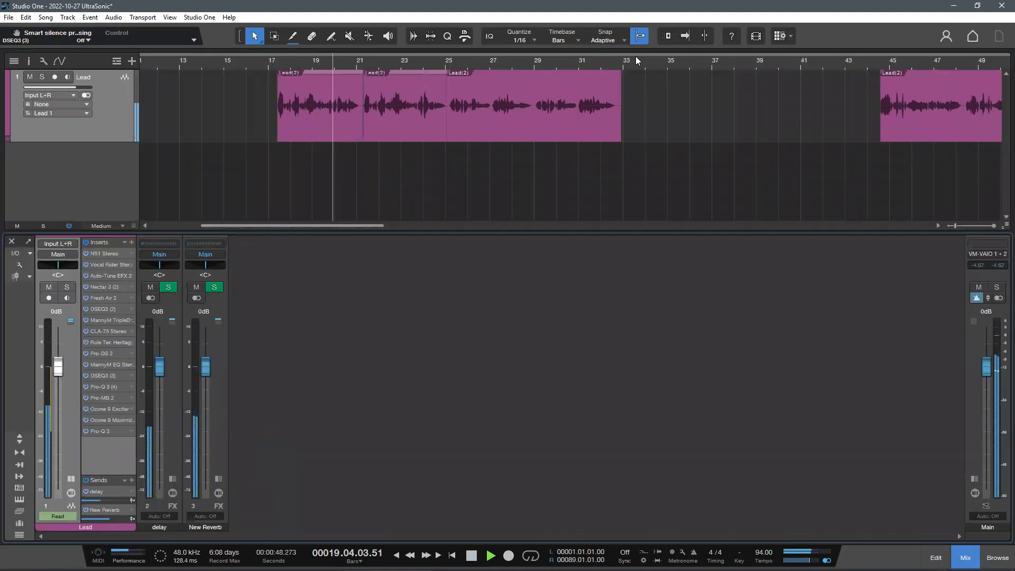
drag(630, 62, 629, 56)
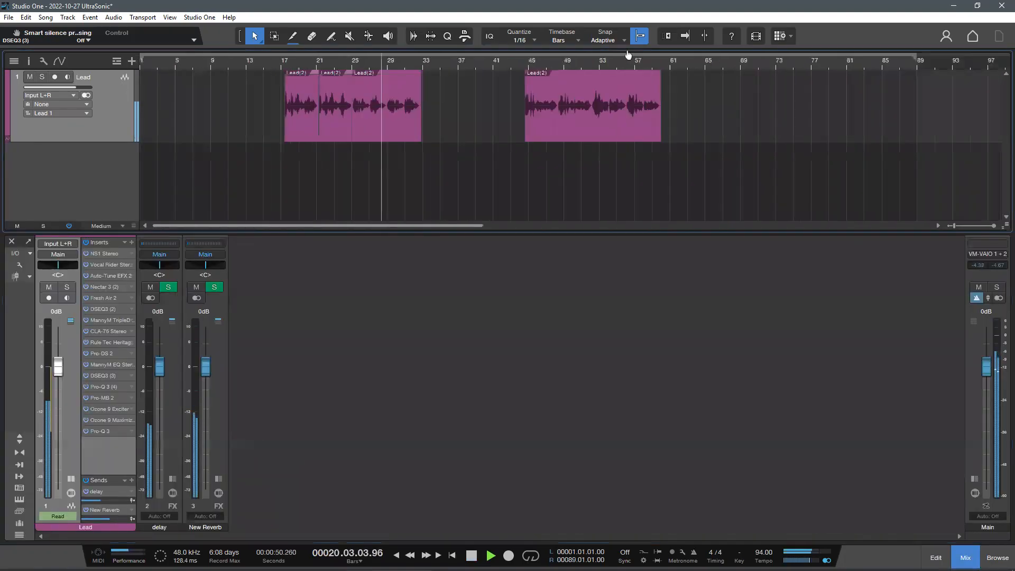
click(347, 63)
drag(377, 63, 382, 55)
click(117, 275)
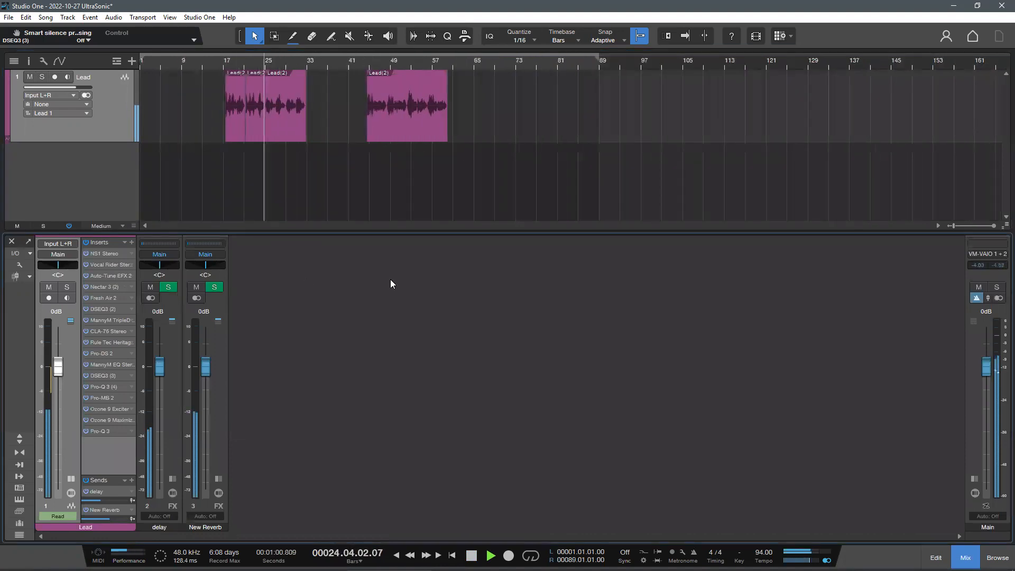
click(713, 93)
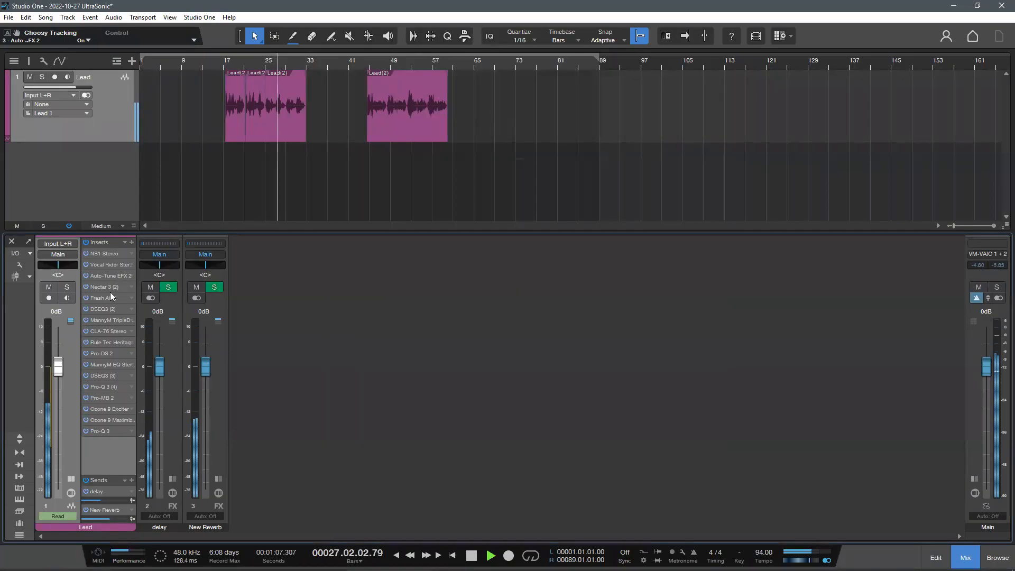
mouse_move(113, 474)
mouse_down()
mouse_move(117, 459)
mouse_move(117, 473)
mouse_up()
key(space)
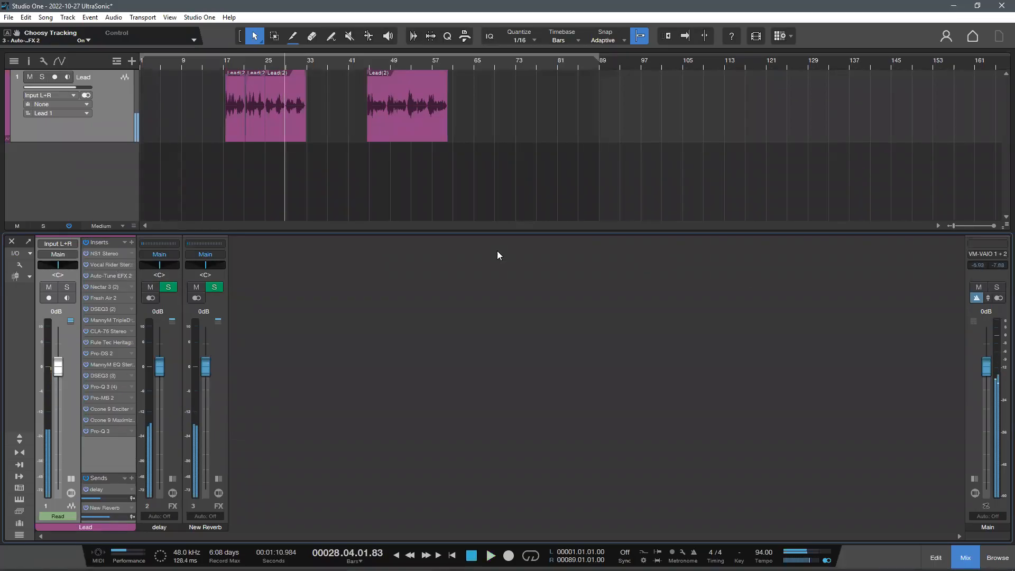
key(F3)
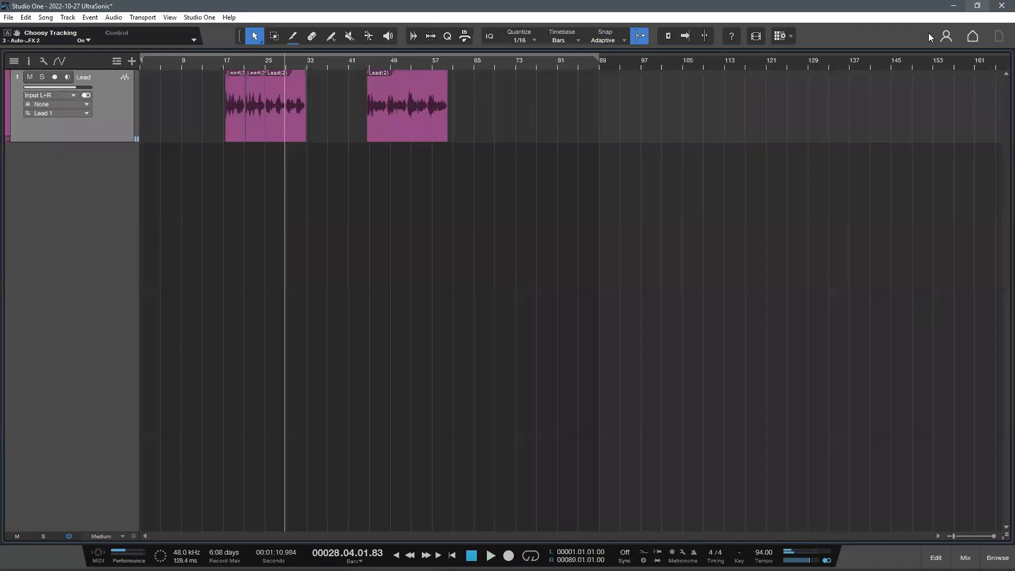
- Add the Qur'ani audio file from the desktop to a new track below Lead, starting at bar 5
click(977, 6)
drag(443, 32, 777, 61)
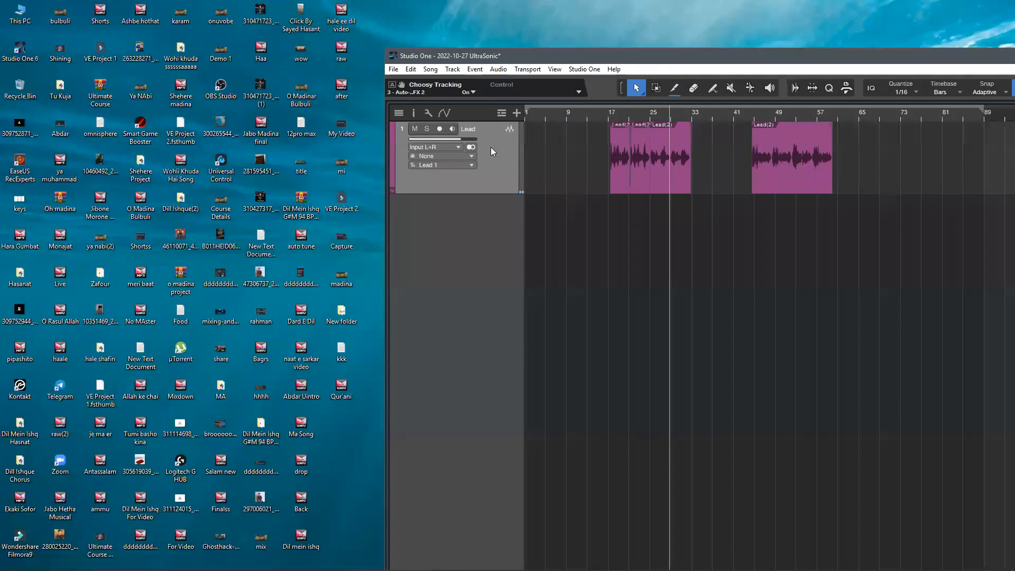
click(344, 389)
drag(345, 393, 564, 214)
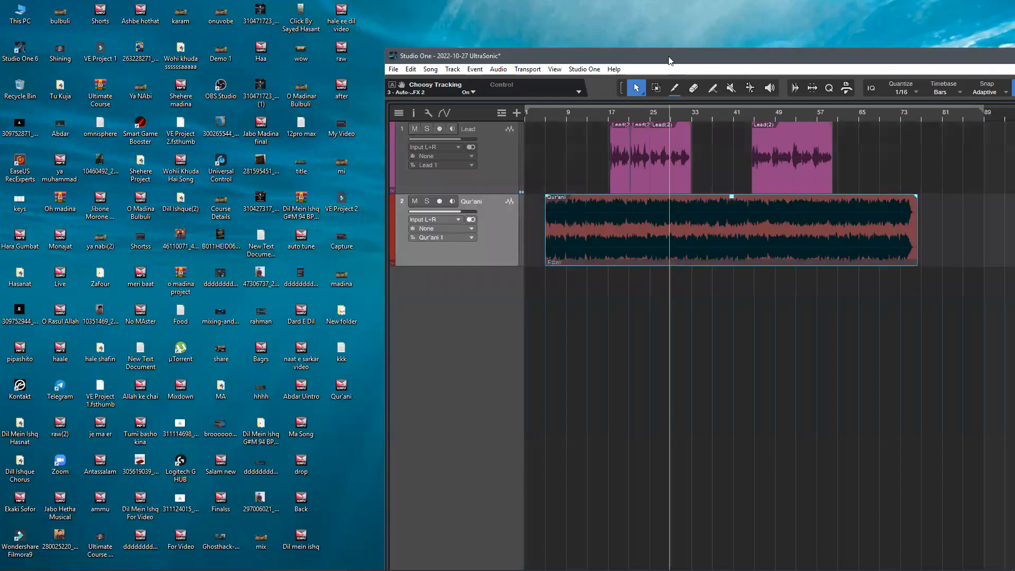
double_click(669, 56)
- Check the Qur'ani track's settings in the inspector and play the song from bar 5
key(F4)
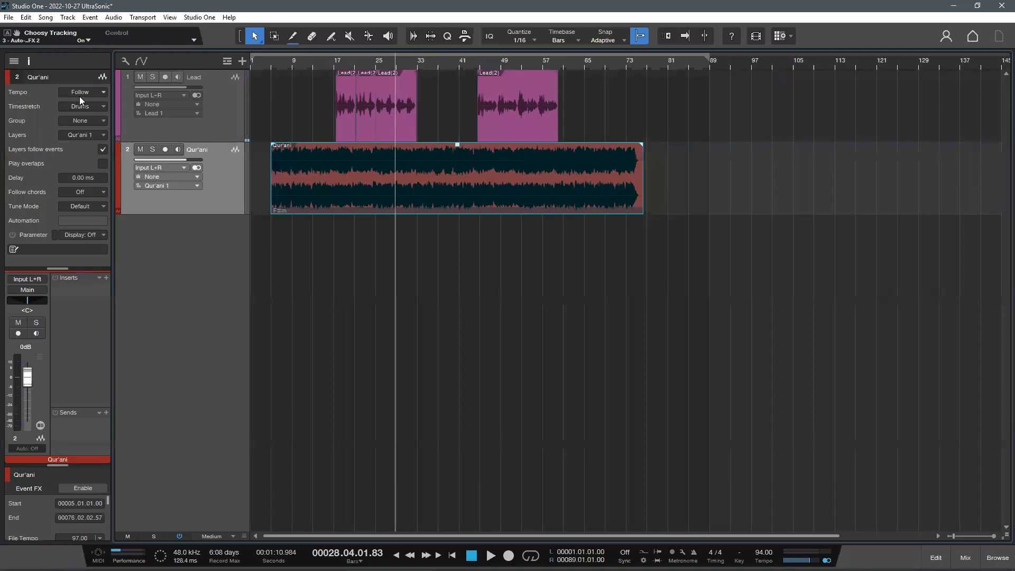
key(F4)
click(163, 63)
key(e)
key(e)
key(w)
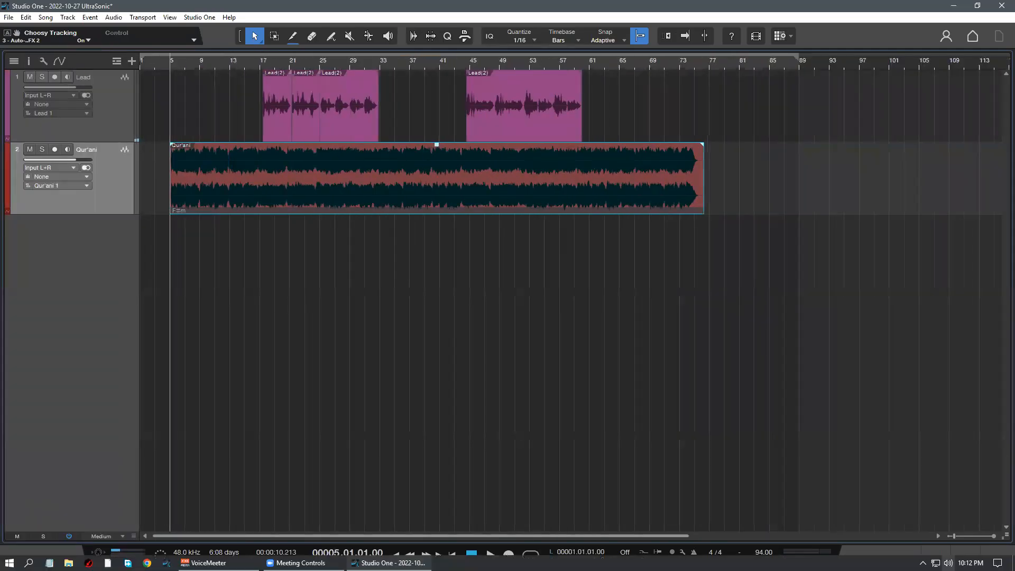
key(space)
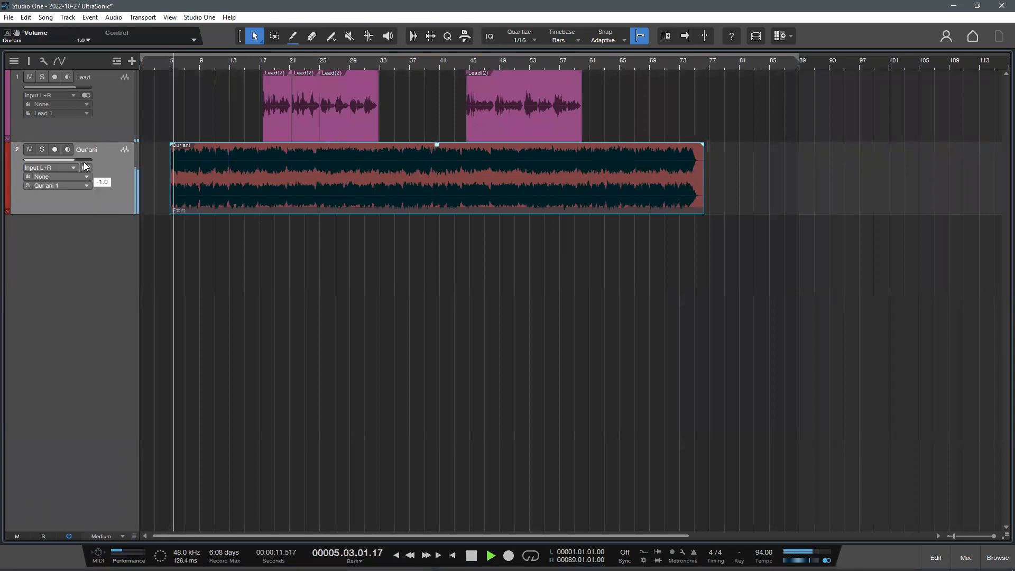
- Mute the Lead track while the song plays, and reduce the height of both tracks
click(31, 78)
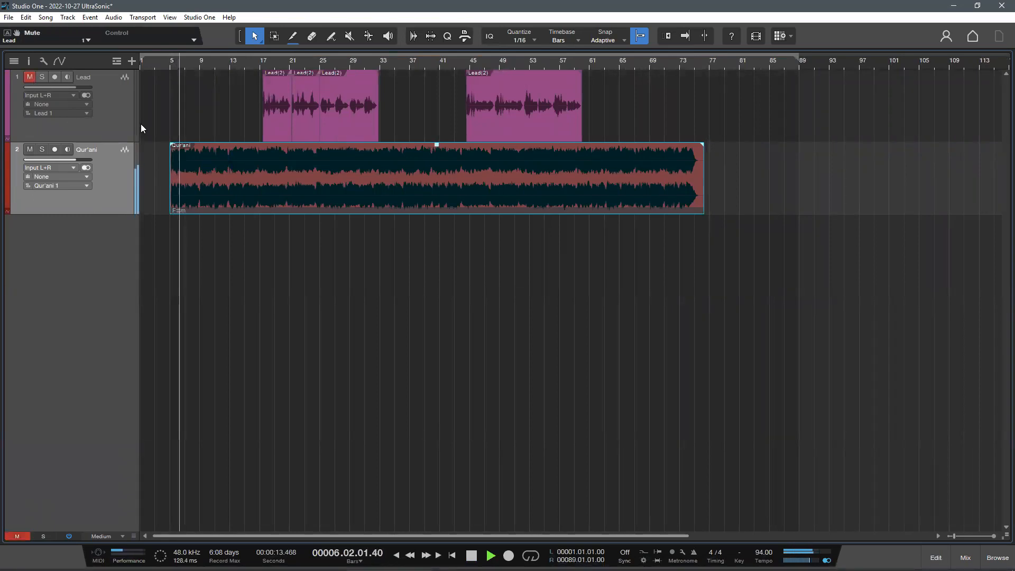
key(Up)
scroll(252, 114, down, 2)
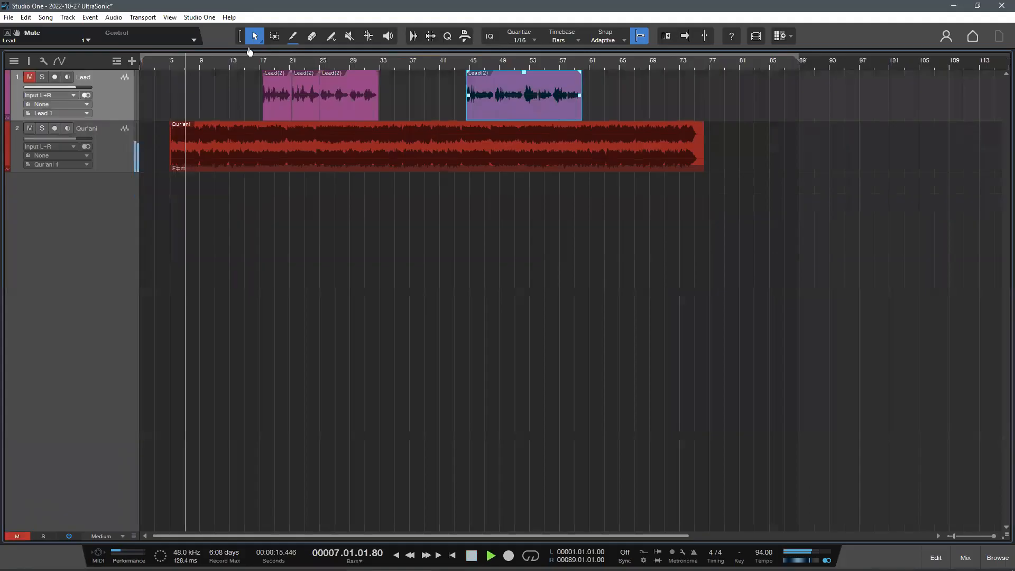
scroll(250, 53, down, 2)
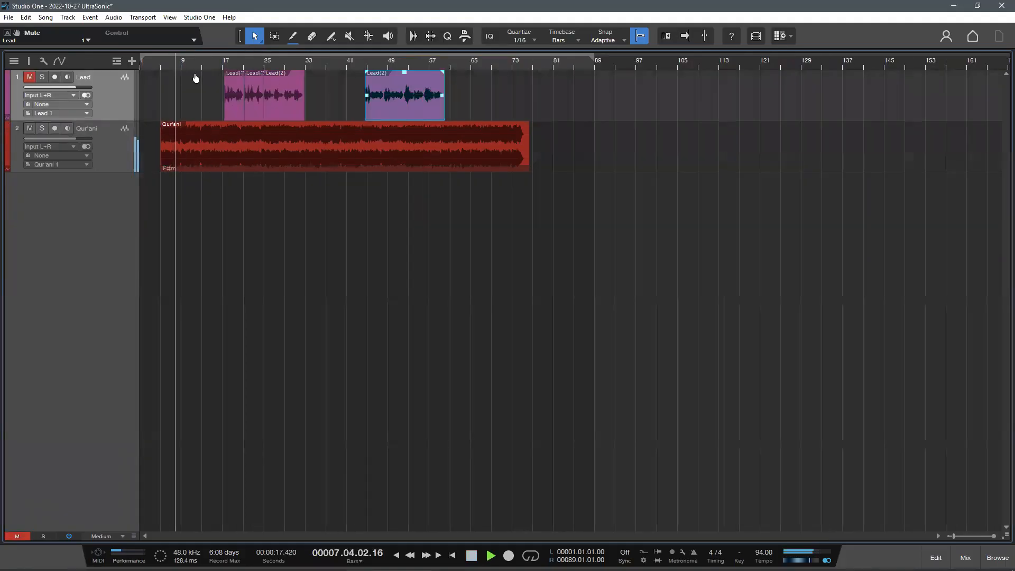
scroll(205, 70, up, 2)
scroll(296, 63, down, 1)
click(289, 179)
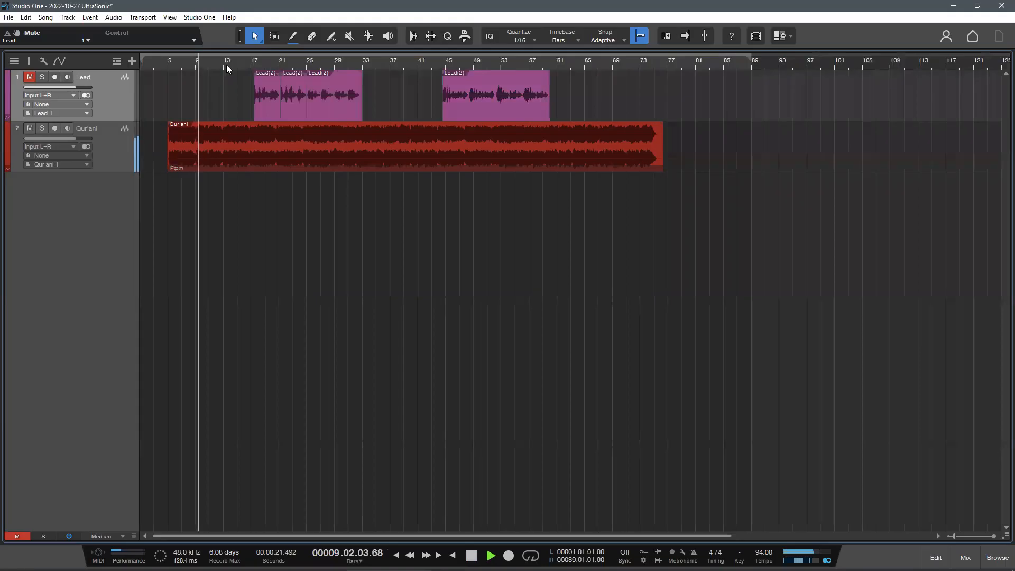
- Increase the height of both tracks, show the console, and inspect the Main channel's inserts before hiding the console
scroll(226, 65, down, 1)
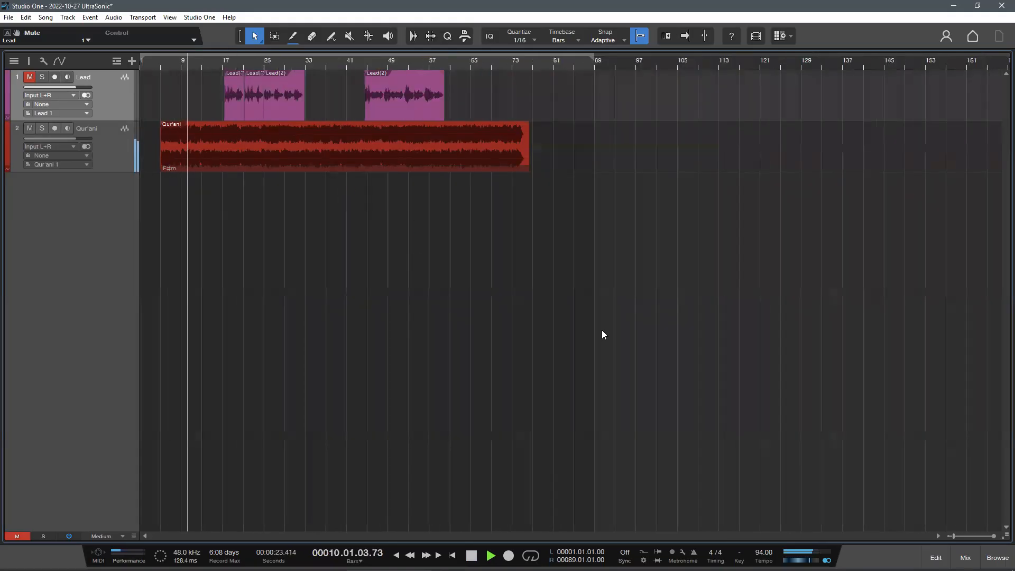
scroll(356, 401, up, 2)
key(F3)
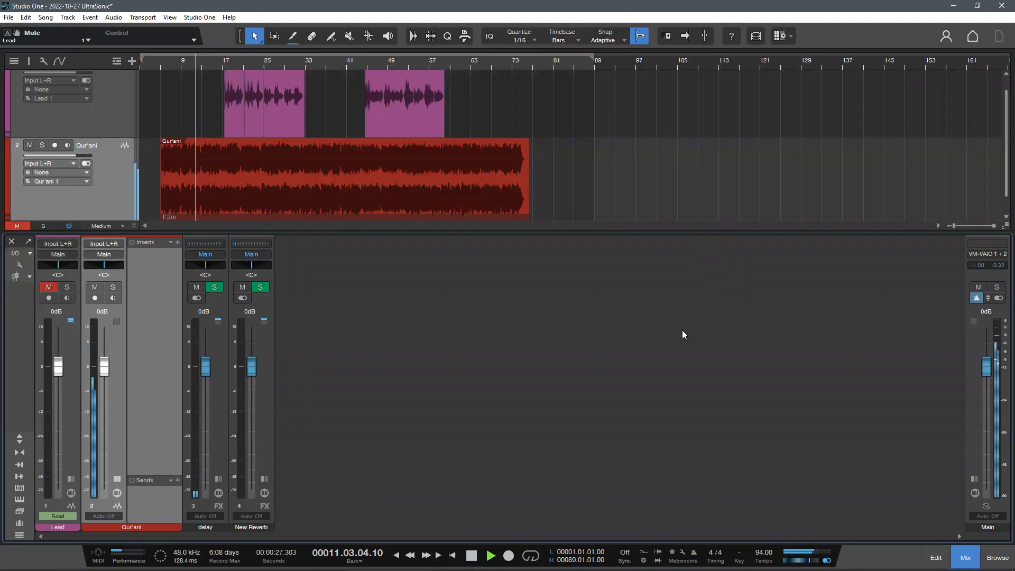
click(975, 478)
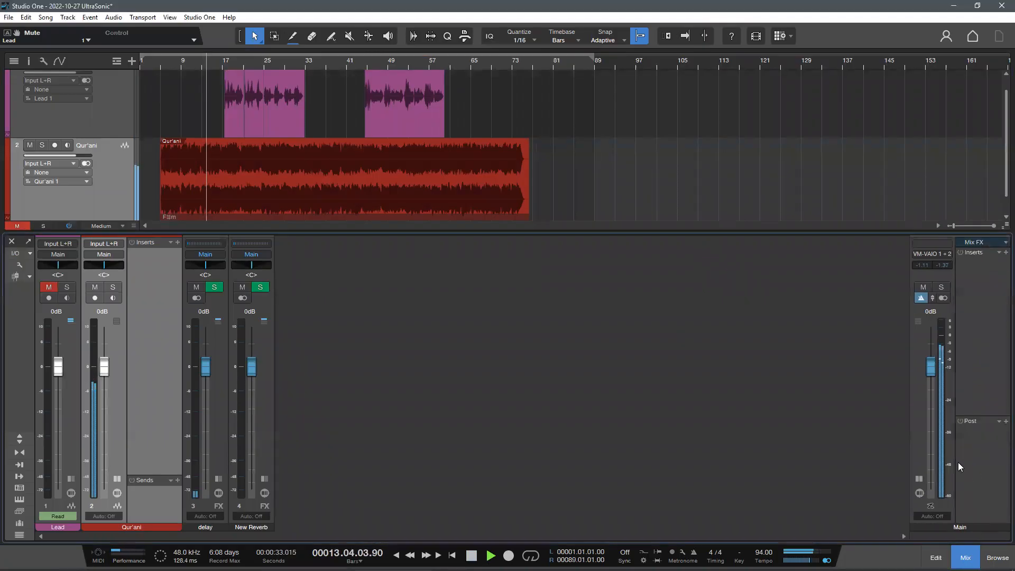
click(920, 480)
key(F3)
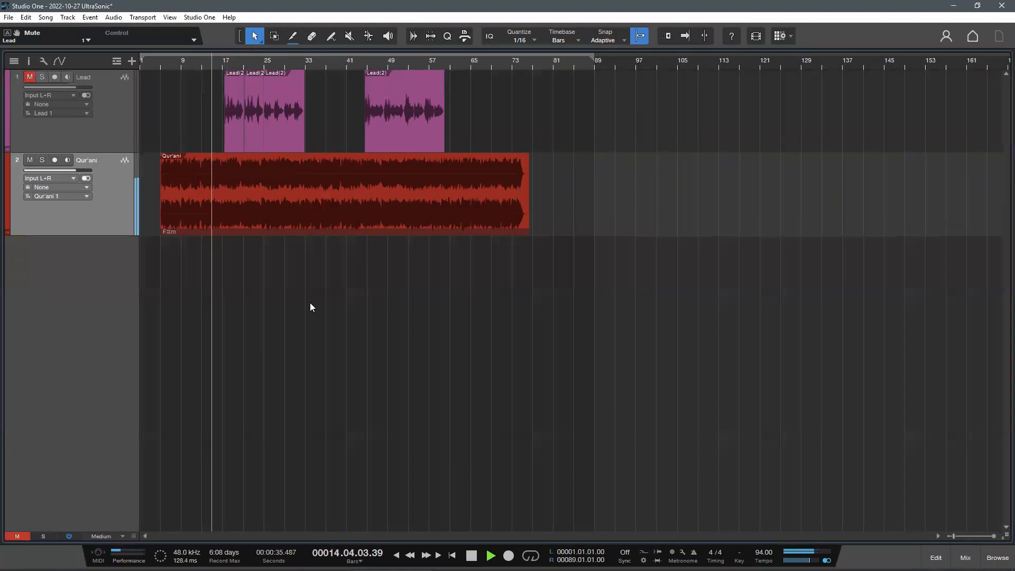
- Show the console during playback to check the Qur'ani channel's inserts and sends, and hide it again
scroll(156, 141, up, 2)
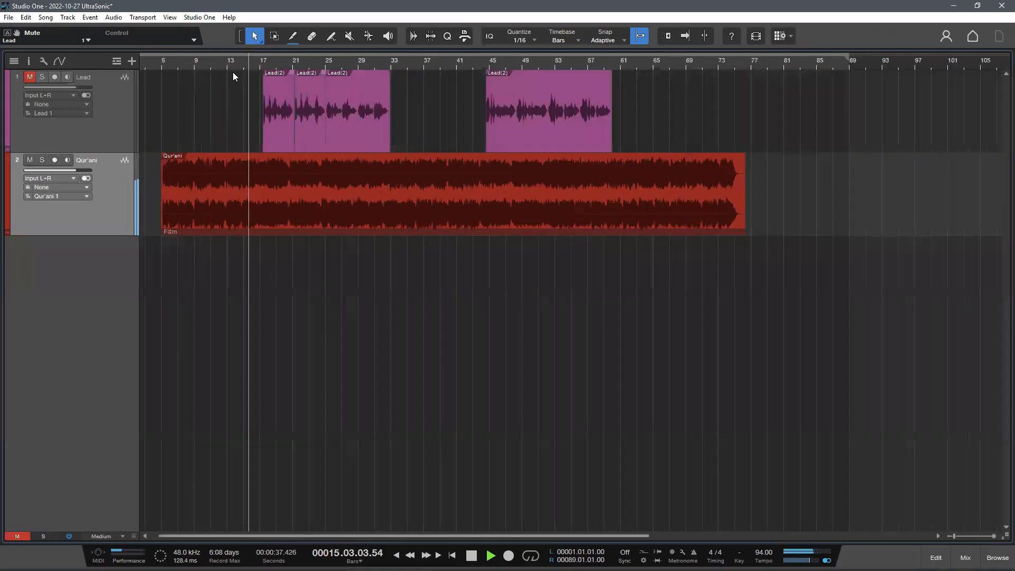
scroll(233, 72, down, 2)
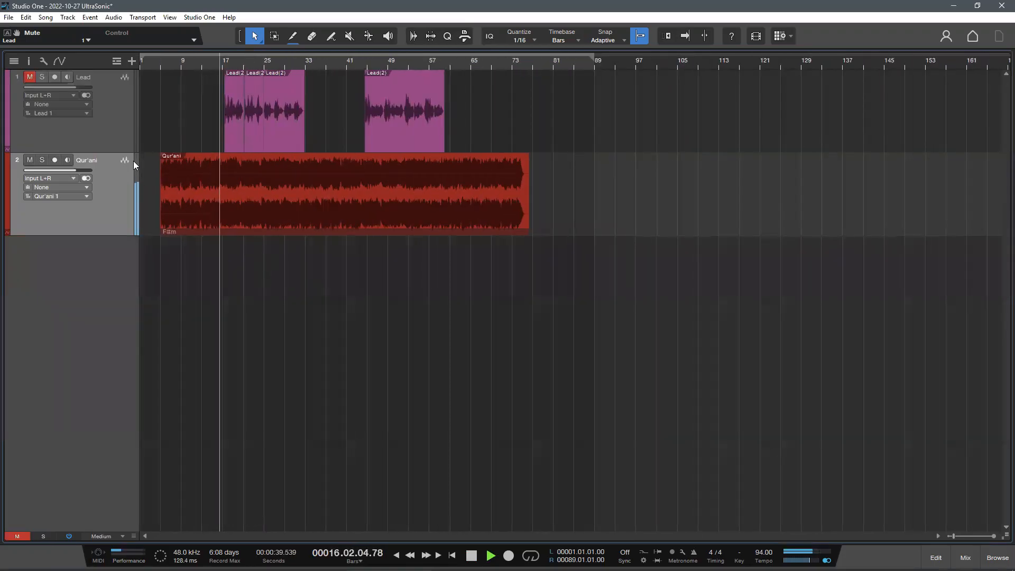
key(F3)
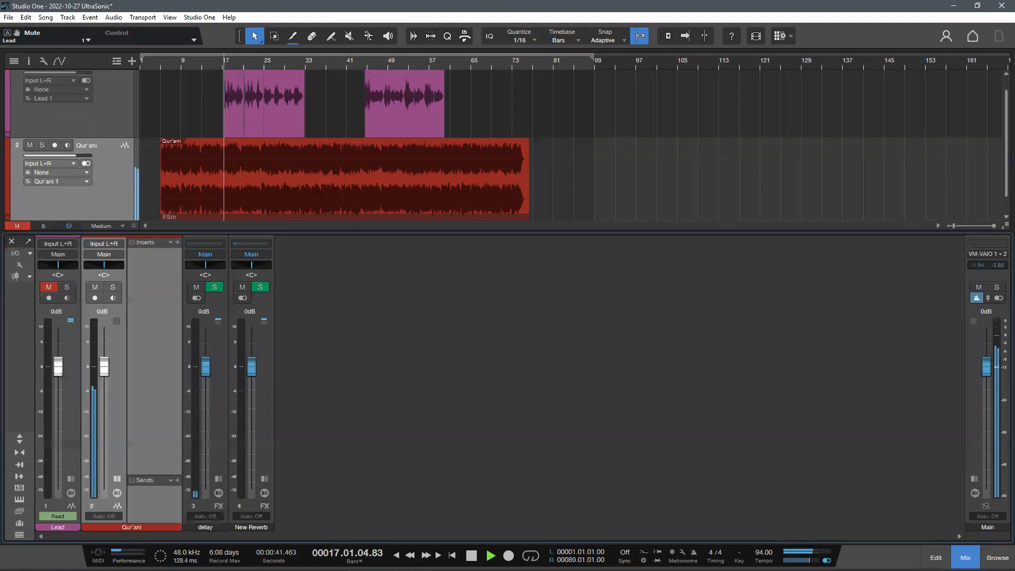
click(965, 557)
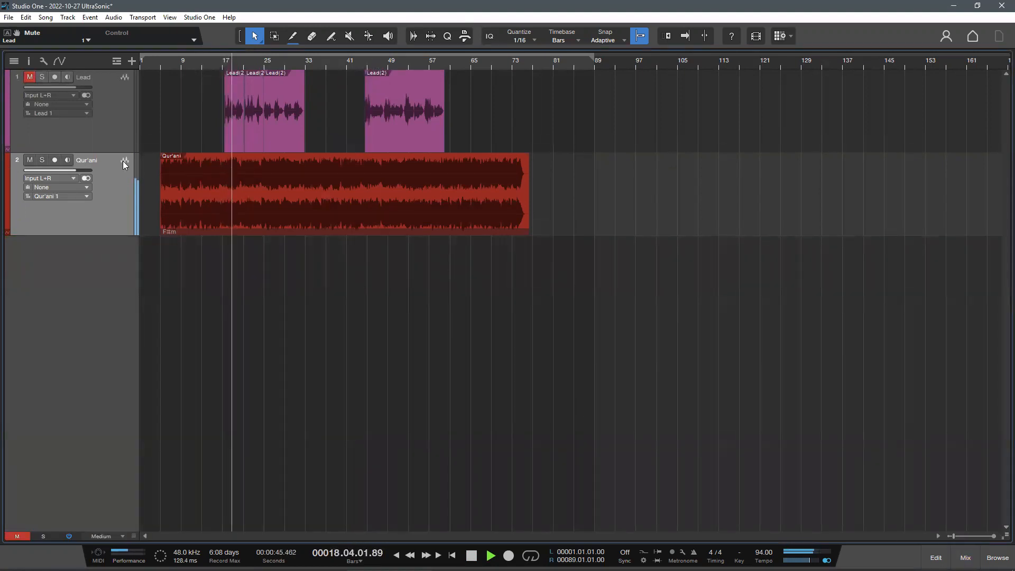
key(F3)
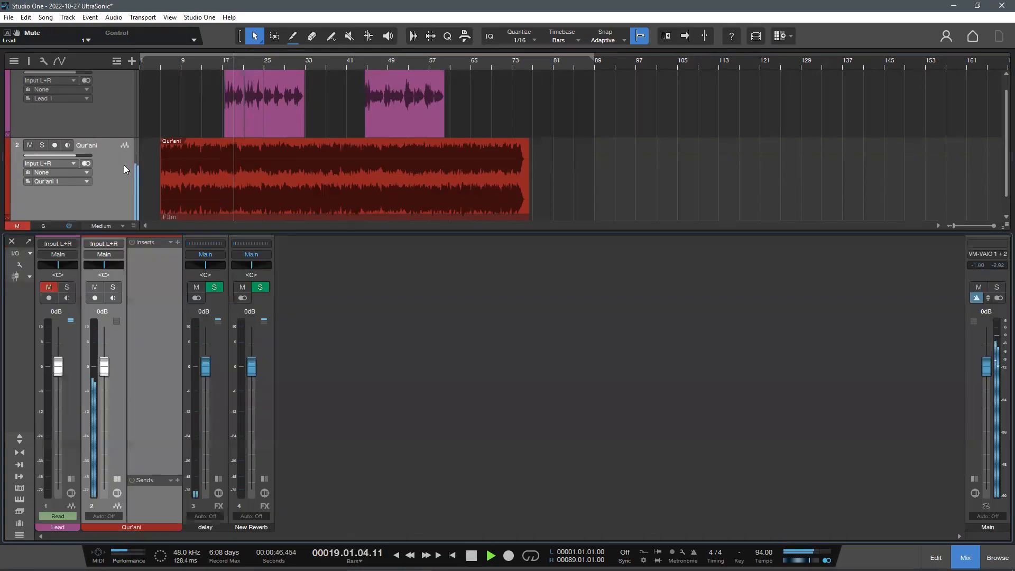
click(117, 479)
key(F3)
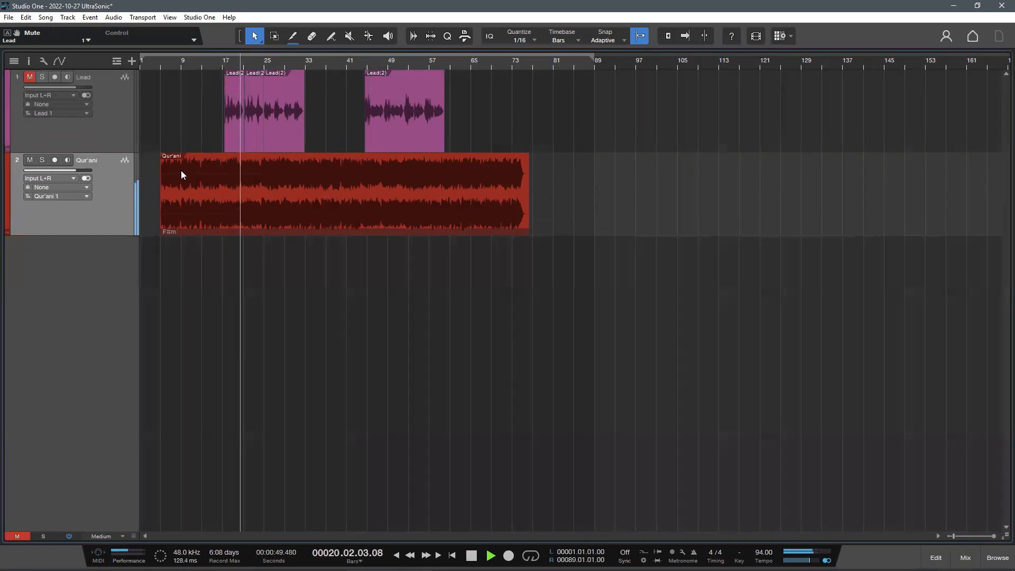
- Select the Lead track and the Qur'ani track in turn, and view the Qur'ani channel's expanded strip in the console
click(131, 99)
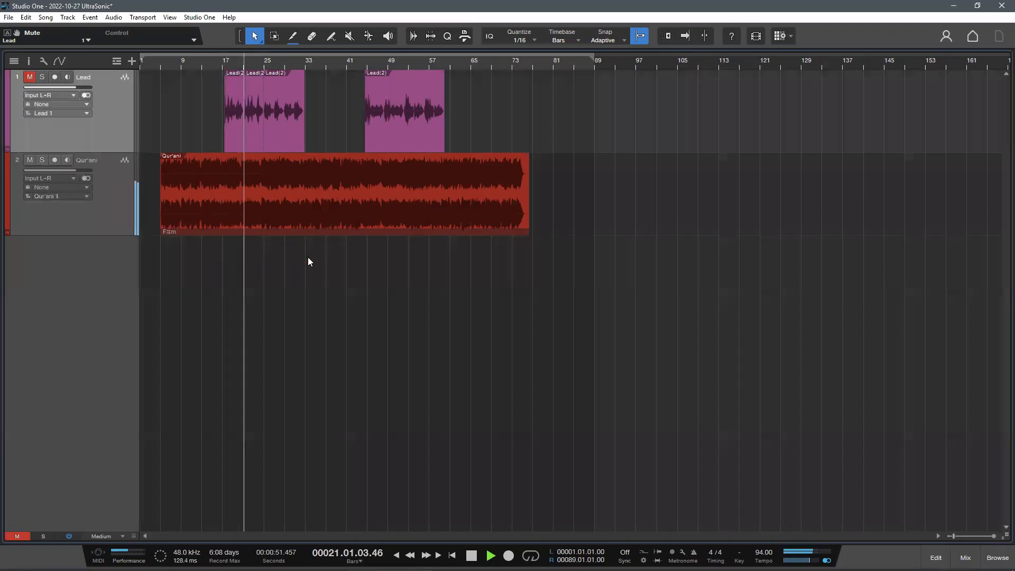
mouse_move(250, 59)
mouse_down()
mouse_move(297, 65)
mouse_move(258, 61)
mouse_up()
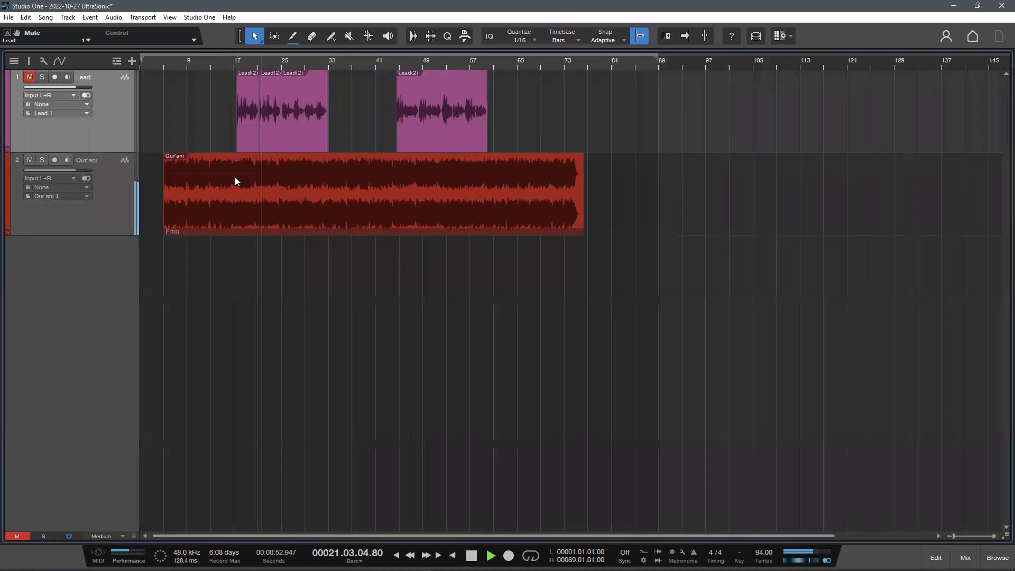
click(127, 166)
key(F3)
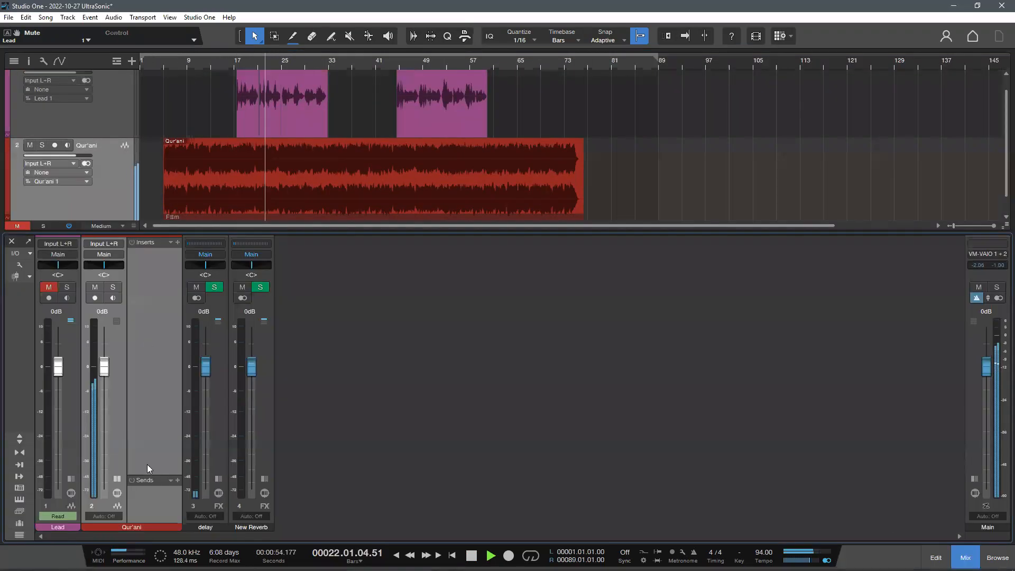
click(117, 479)
key(F3)
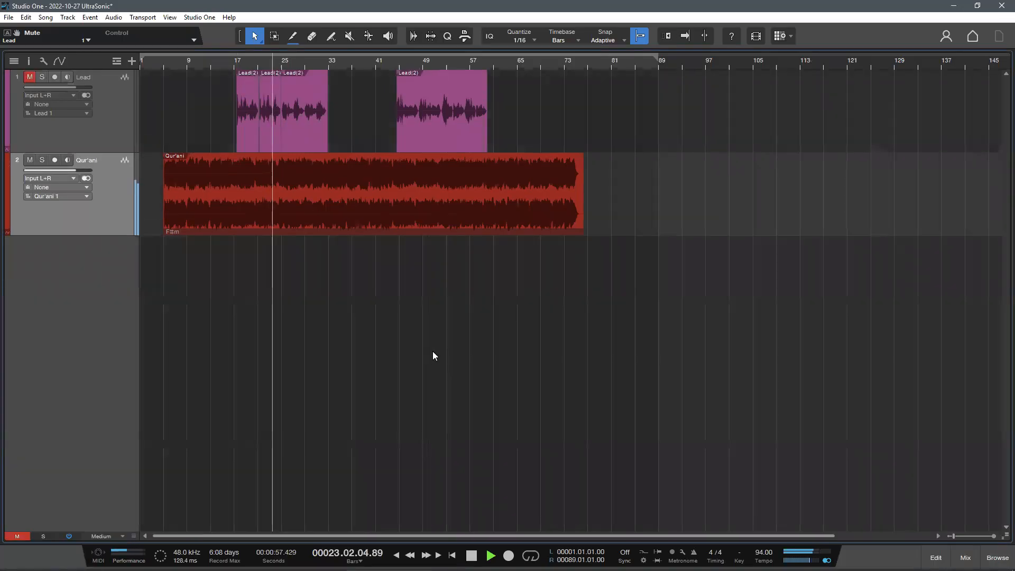
- Toggle the Qur'ani channel's inserts and sends view across two brief openings of the console
scroll(321, 66, down, 1)
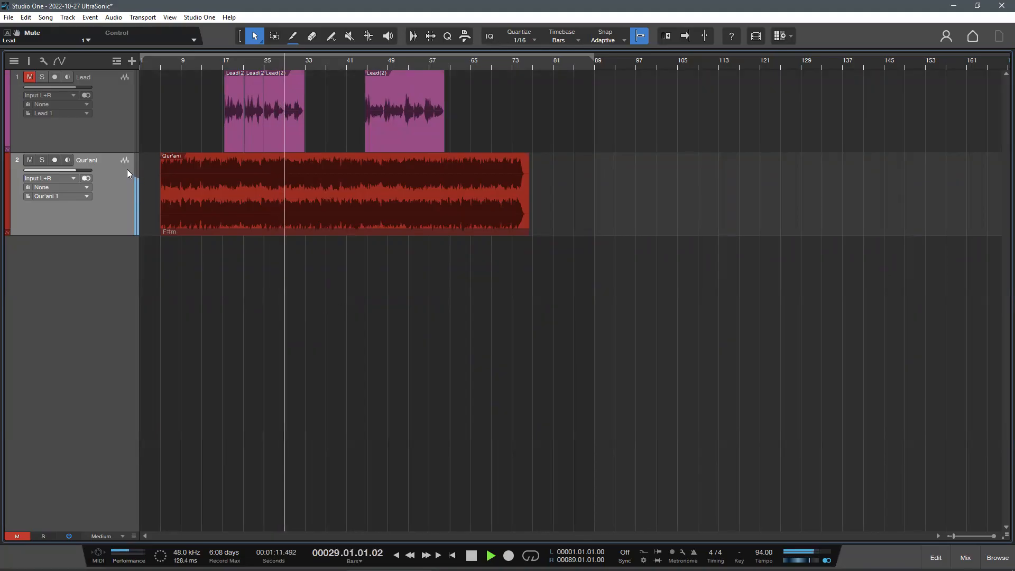
key(F3)
click(117, 479)
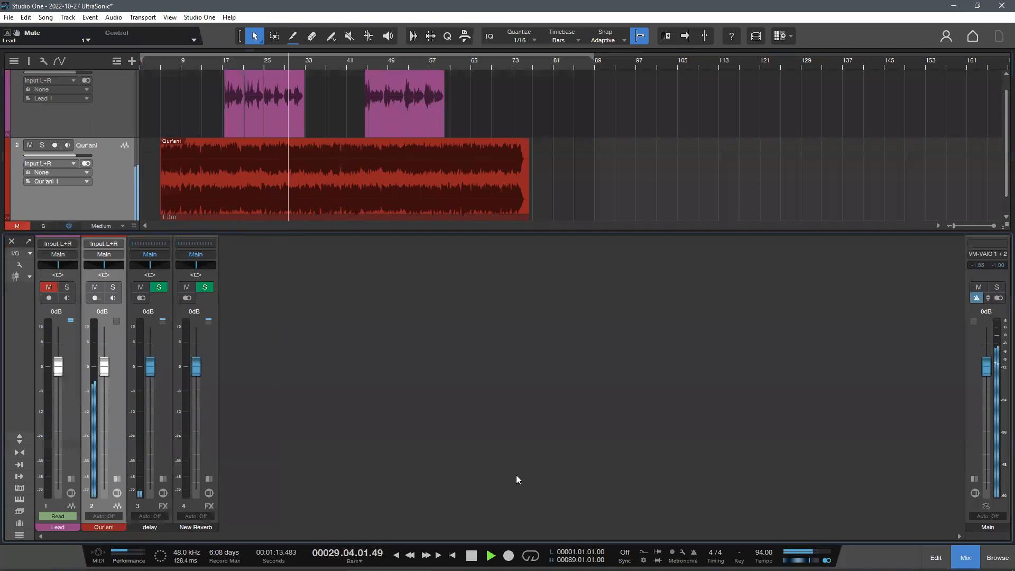
key(F3)
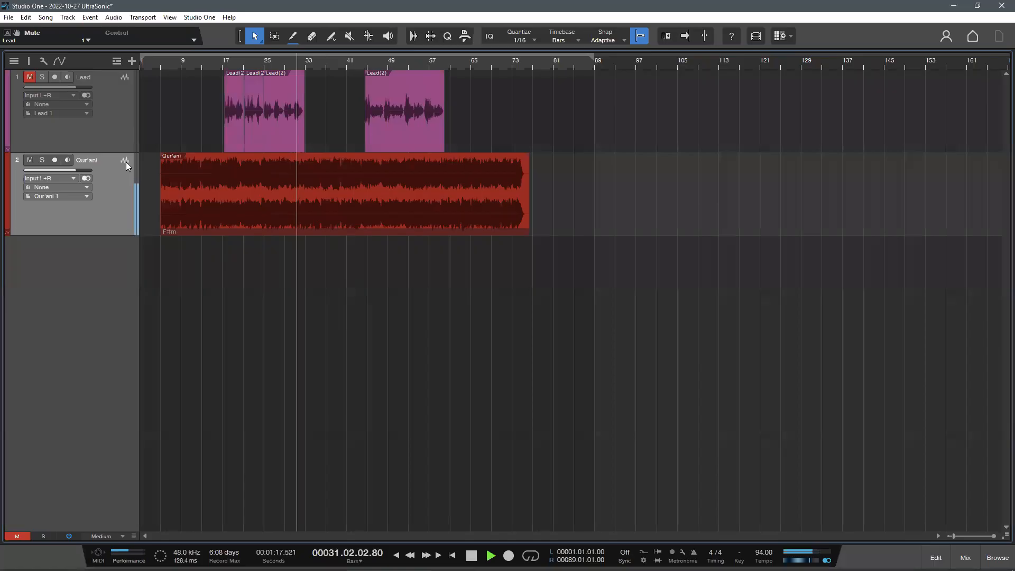
key(F3)
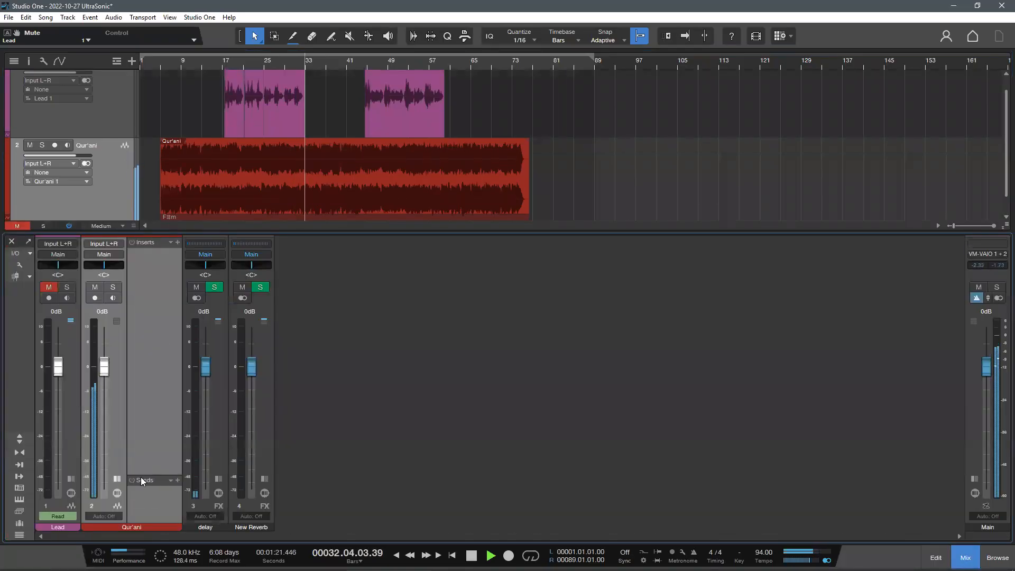
click(120, 479)
click(963, 558)
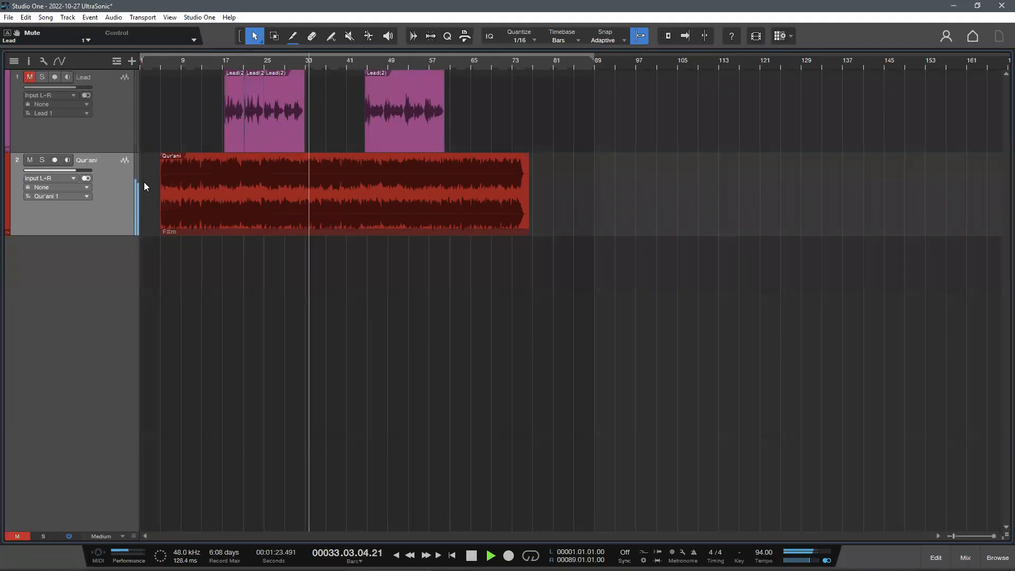
- Reopen the console, expand the Main channel to inspect its insert and post sections, collapse it, and hide the console
key(F3)
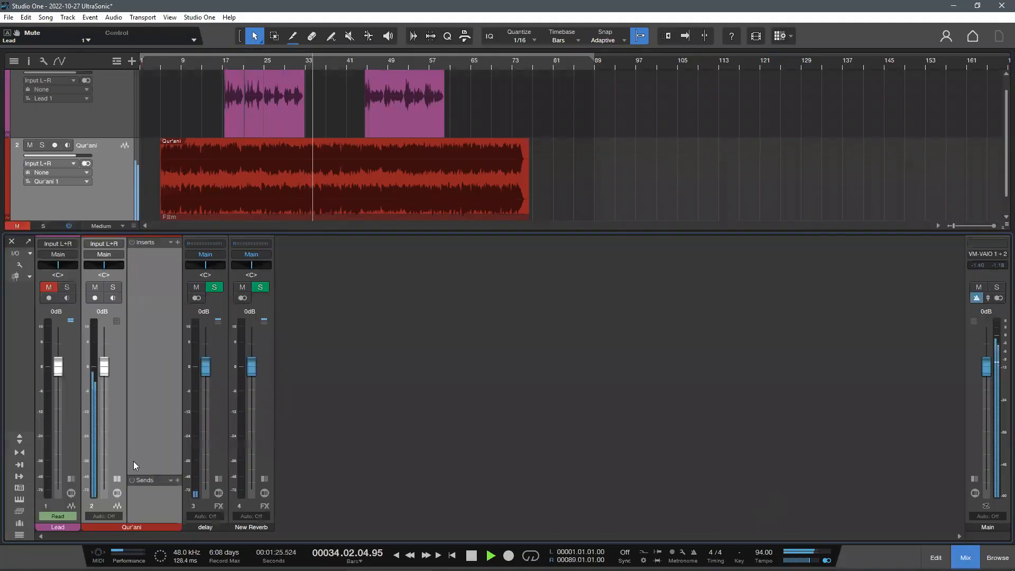
click(979, 479)
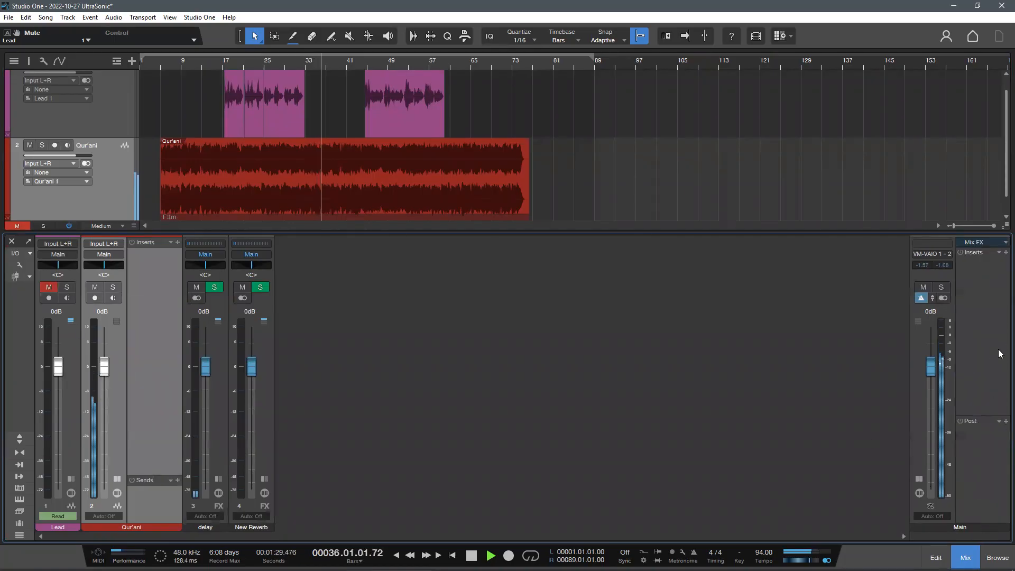
click(920, 479)
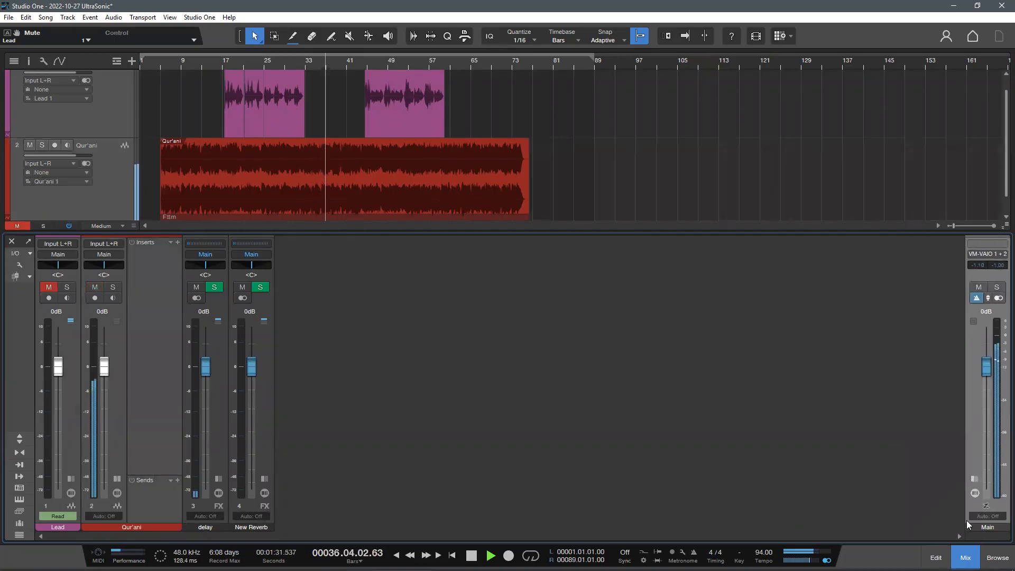
click(966, 557)
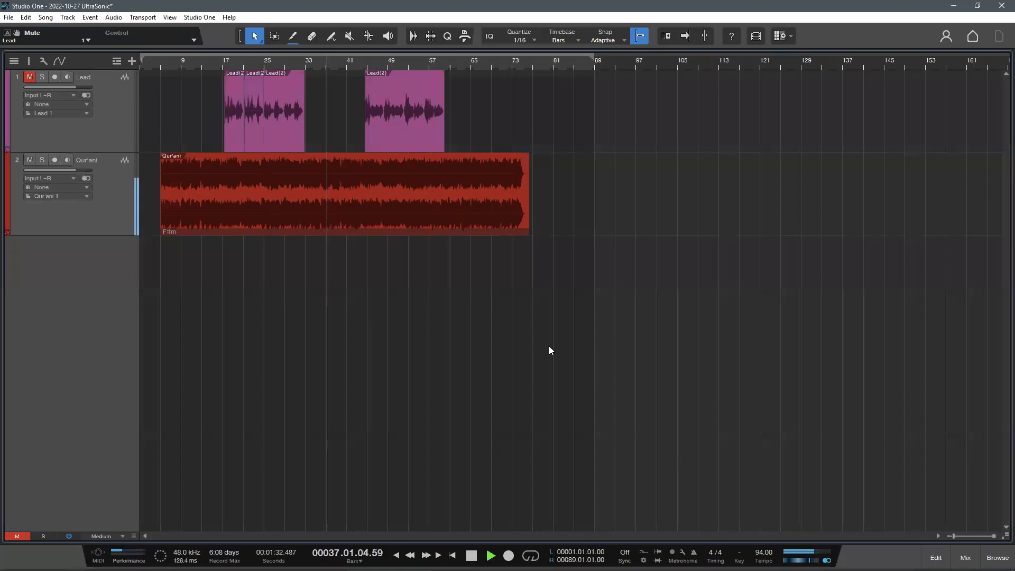
- Select the Qur'ani track, inspect its console channel, collapse the inserts and sends, and hide the console
click(123, 161)
key(F3)
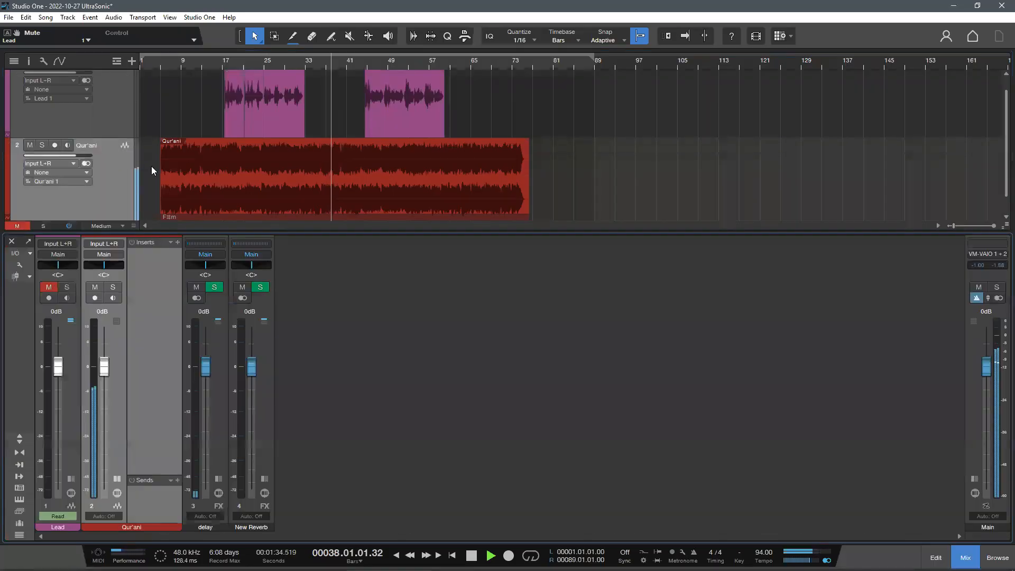
click(117, 479)
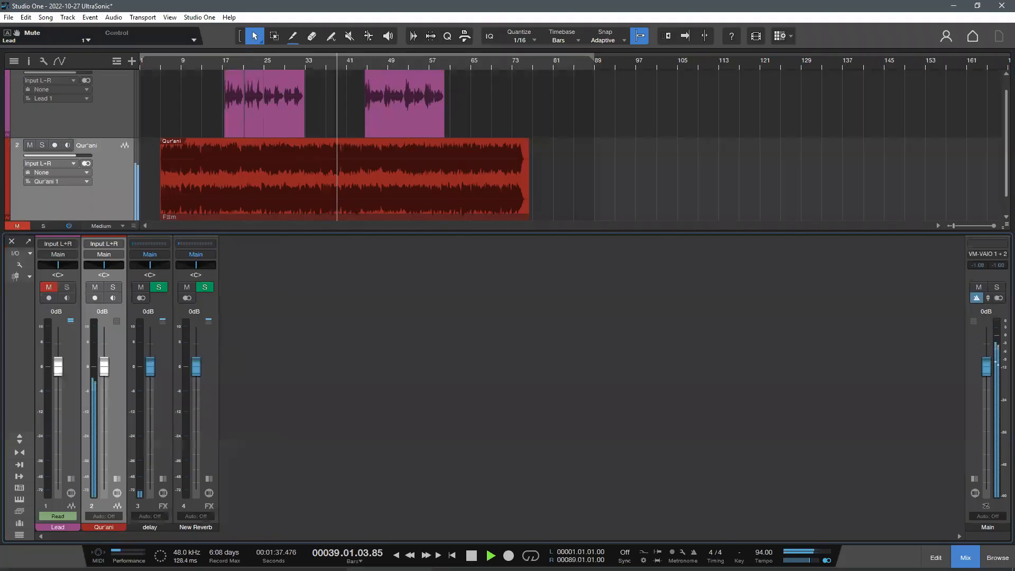
click(966, 555)
- Stop the playback, resume it briefly from bar 39, and stop it again
key(space)
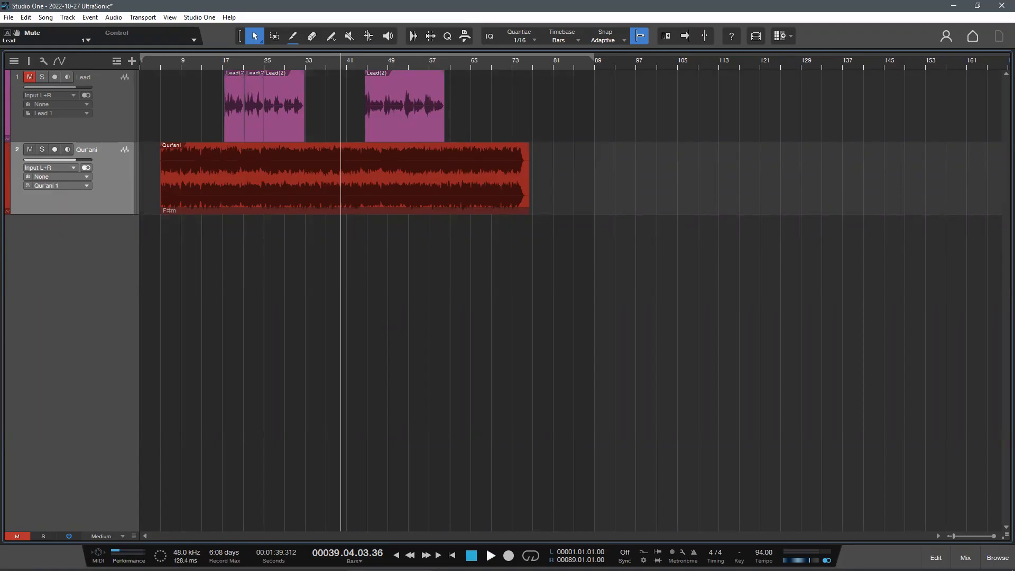
click(491, 555)
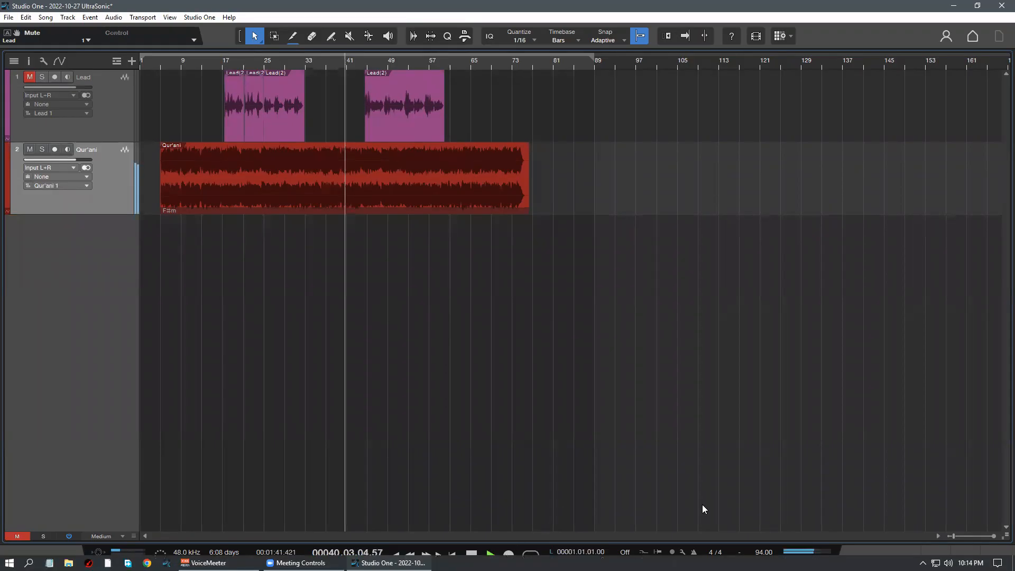
key(space)
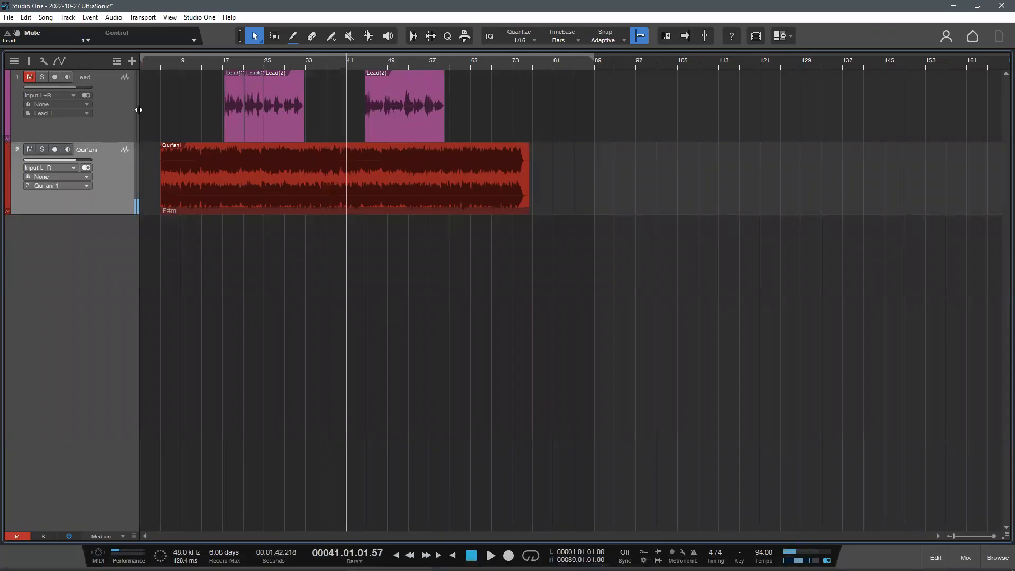
- Briefly view the Lead track's channel in the console, and alternate the selection between the Lead and Qur'ani tracks
click(117, 112)
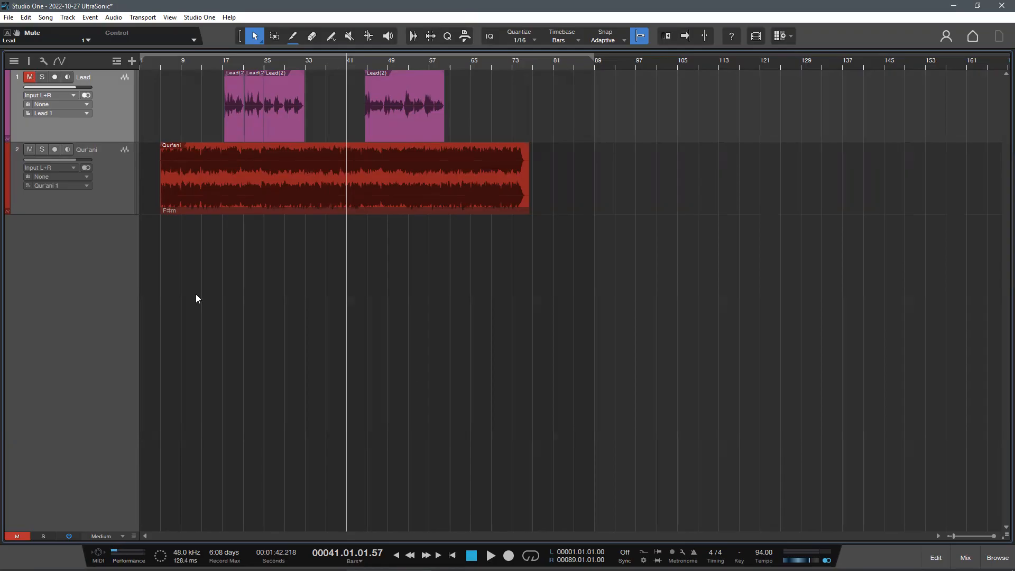
click(965, 558)
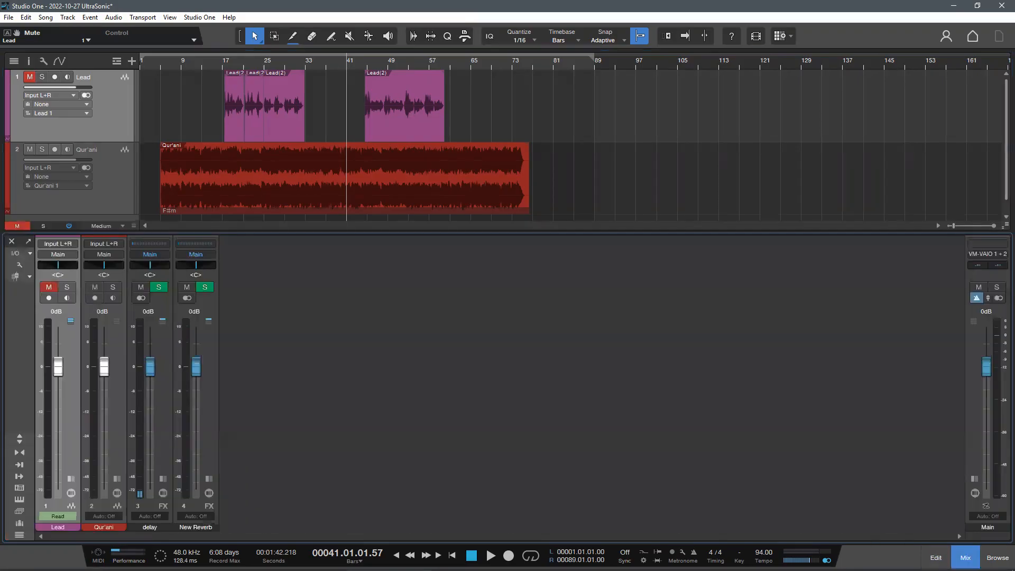
key(F3)
click(127, 186)
click(126, 118)
click(125, 172)
click(123, 127)
click(123, 172)
click(129, 123)
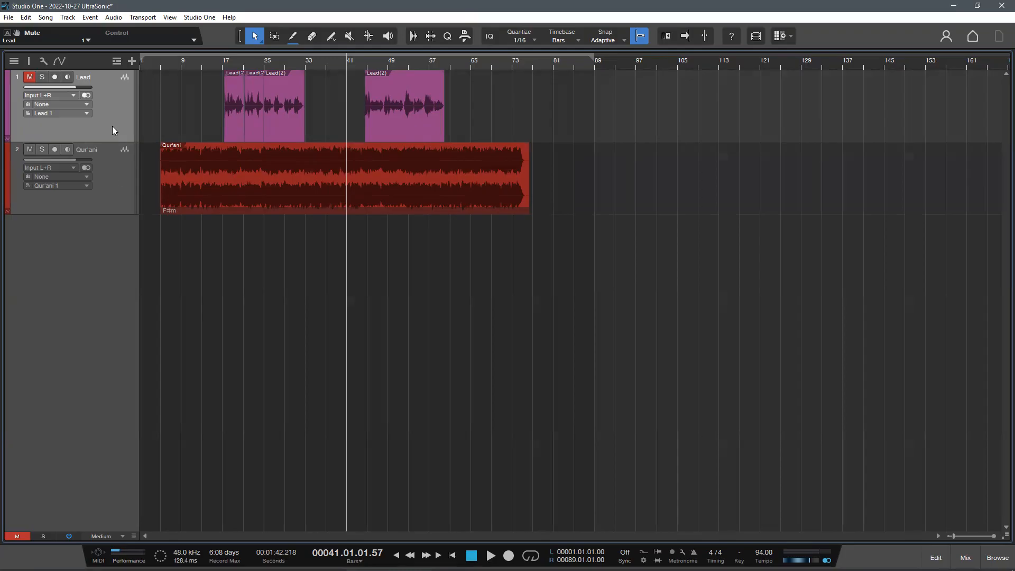
click(130, 161)
click(106, 103)
- Return to the start page and quit Studio One without saving the changes to the song
click(976, 36)
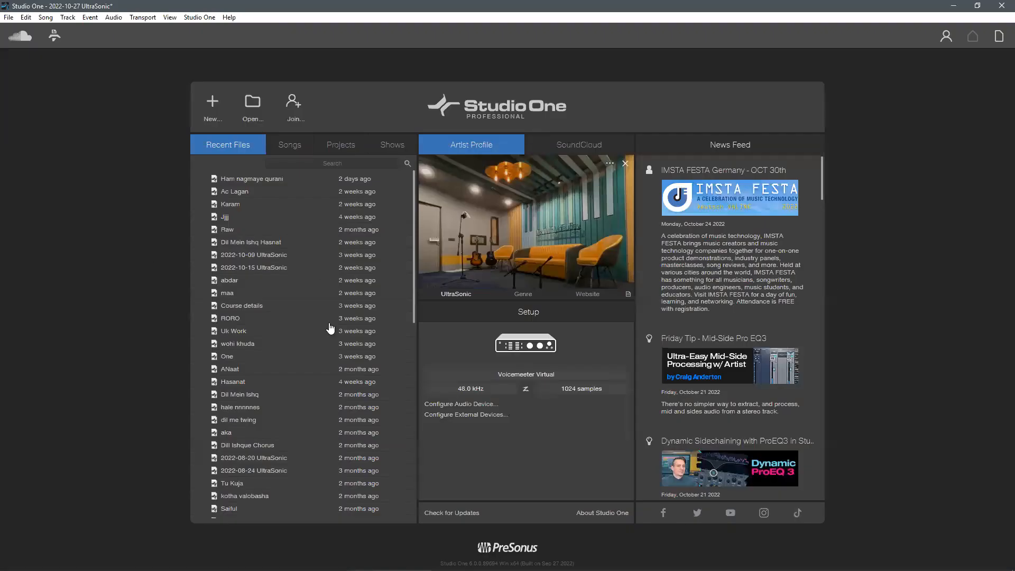
click(1000, 5)
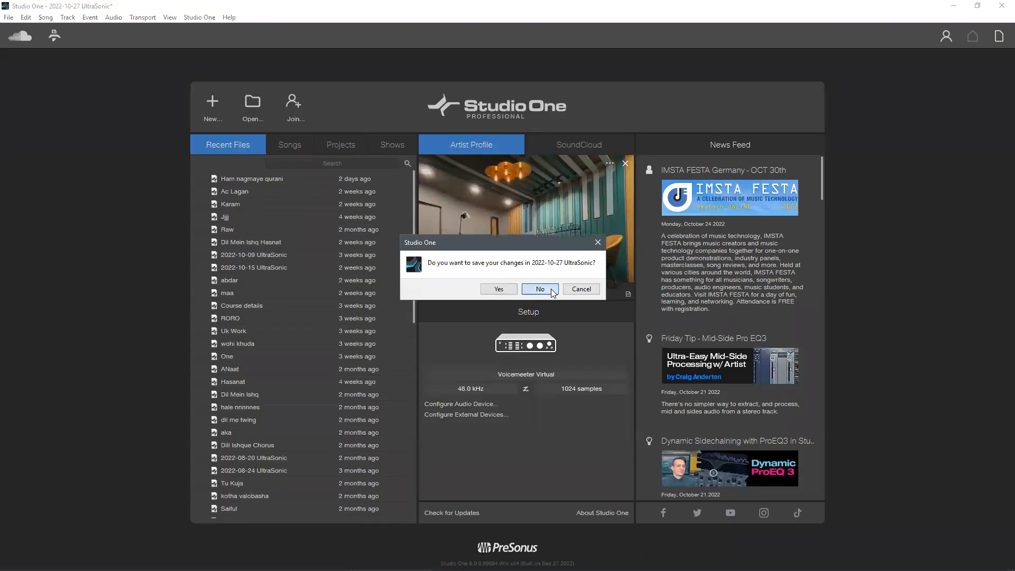
click(541, 291)
- Relaunch Studio One from the desktop, dismiss the notice about an already running instance, and refresh the desktop
click(755, 299)
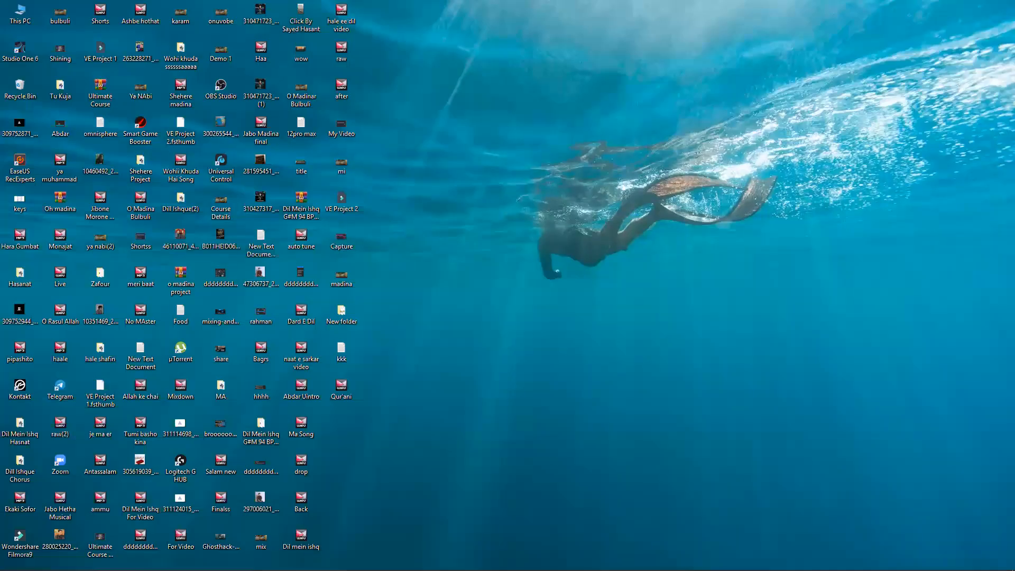
right_click(617, 162)
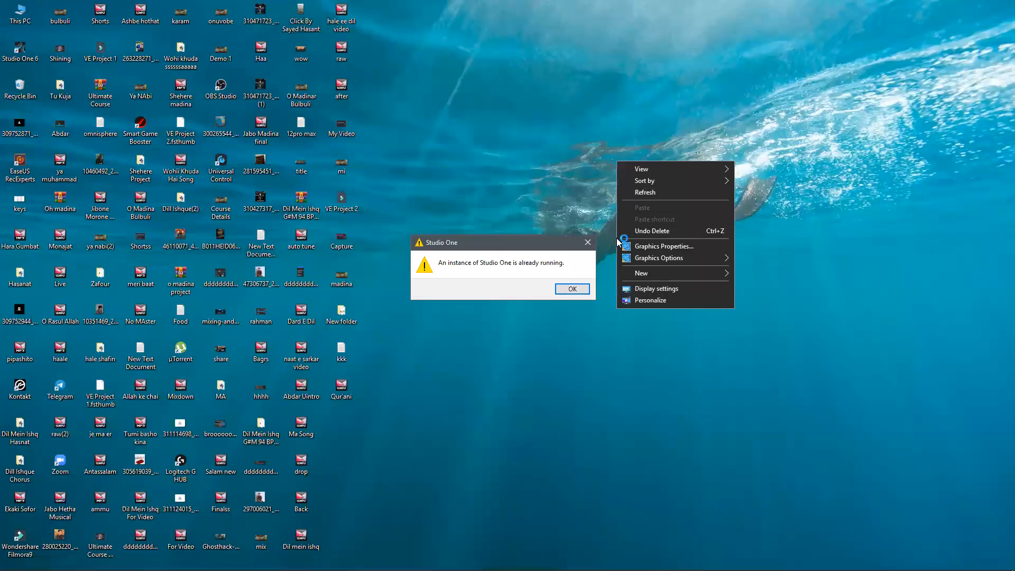
click(662, 198)
click(572, 288)
right_click(455, 295)
click(482, 324)
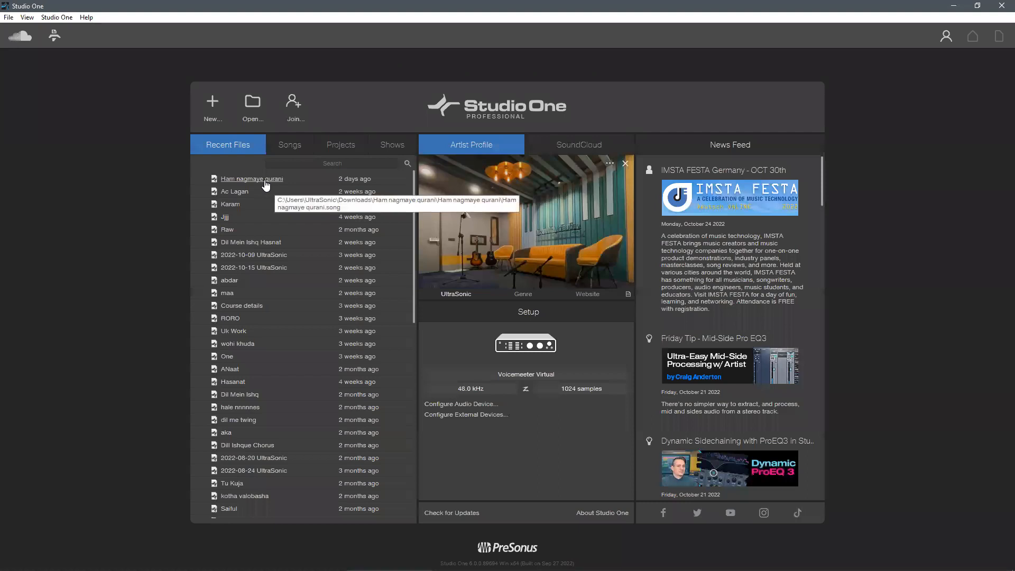
- Open the recent song "Ham nagmaye qurani" and move its loading window aside while the devices load
click(265, 182)
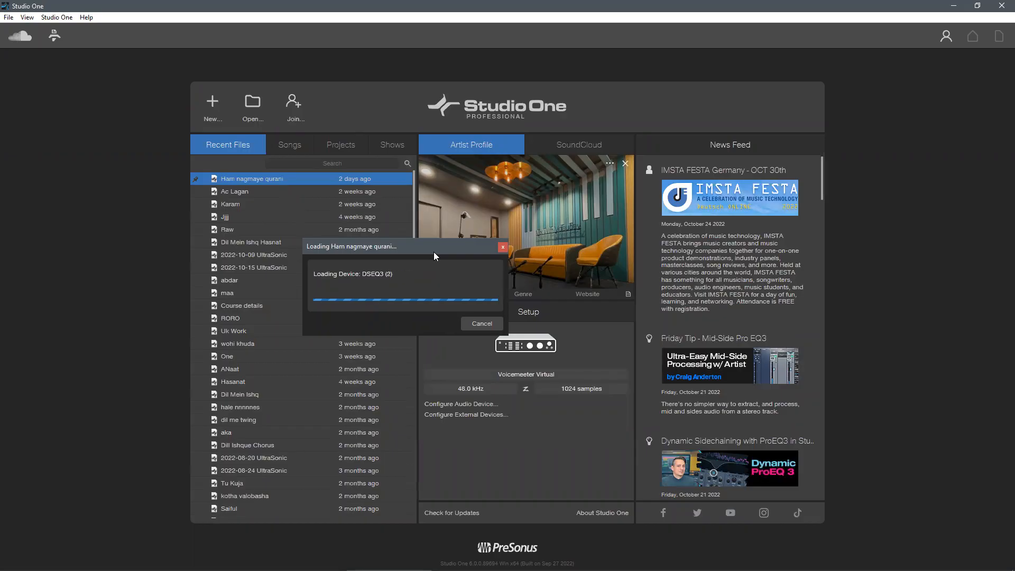
drag(440, 253, 486, 256)
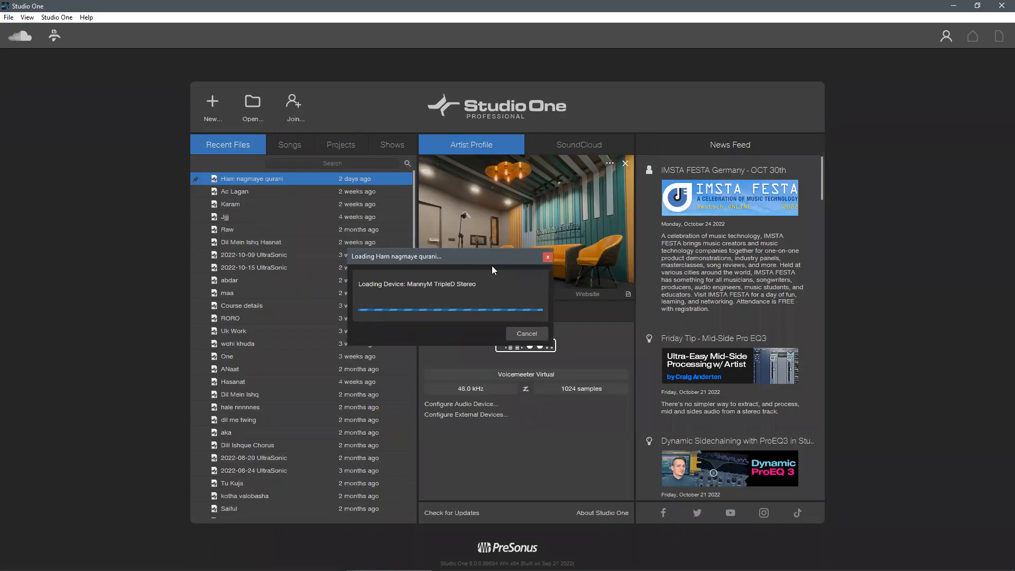
drag(491, 265, 561, 271)
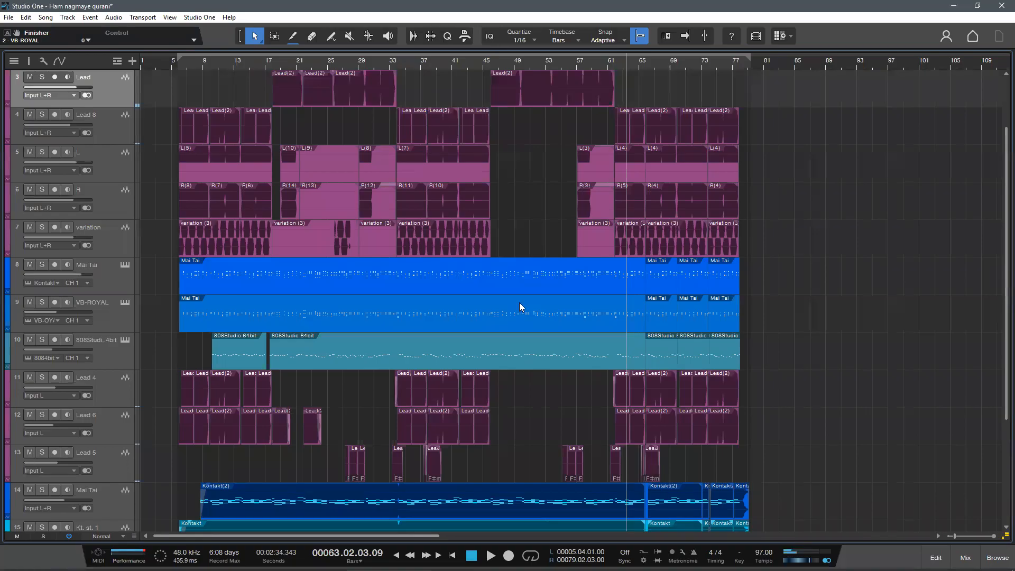
- Look through the arrangement at several zoom levels, from the Lead tracks down to the Drop and Shhhh tracks
scroll(521, 305, down, 5)
scroll(545, 359, up, 1)
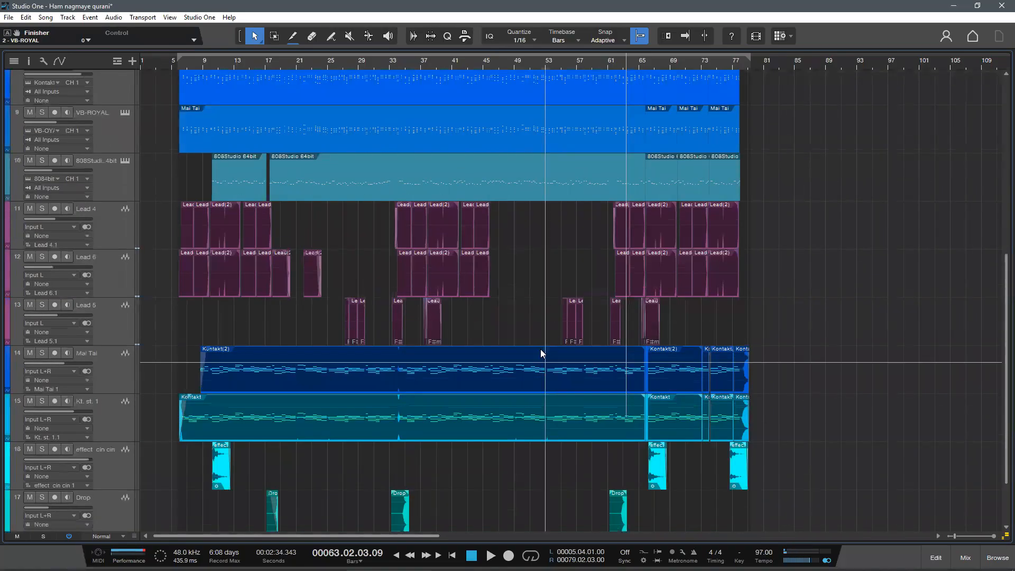
scroll(540, 350, down, 1)
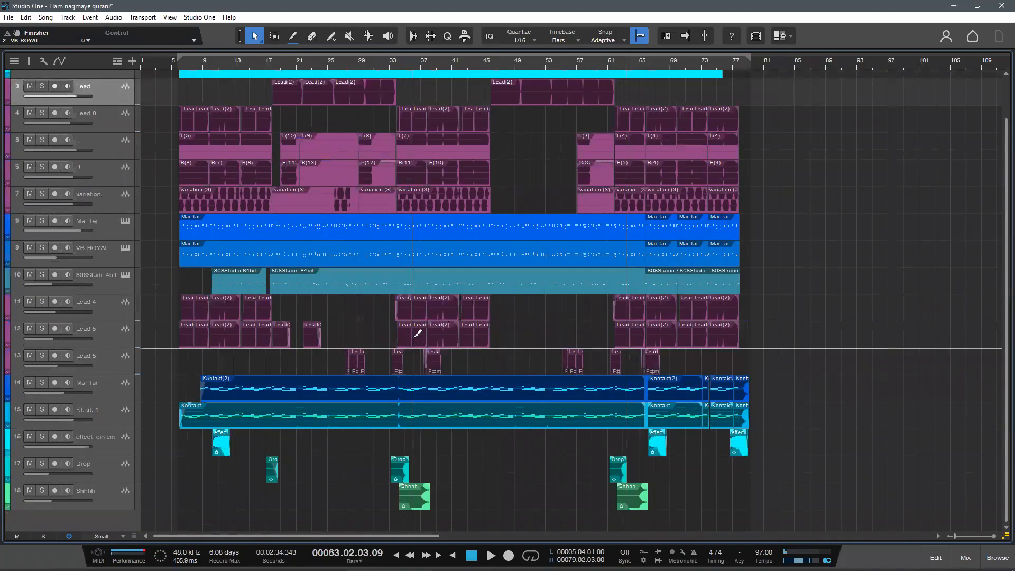
scroll(413, 338, up, 2)
scroll(351, 329, up, 2)
scroll(185, 87, up, 1)
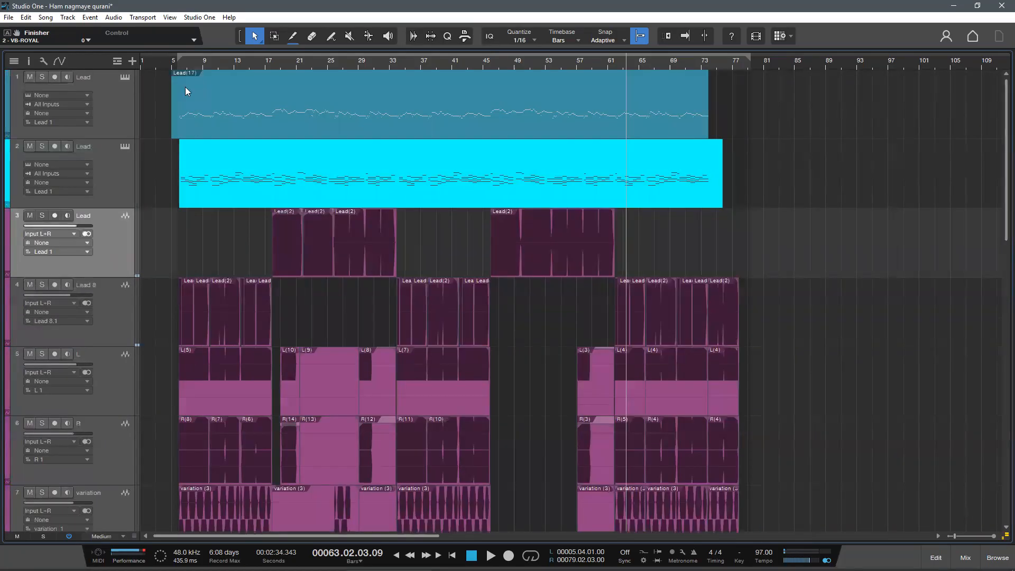
scroll(219, 98, up, 6)
scroll(447, 219, down, 5)
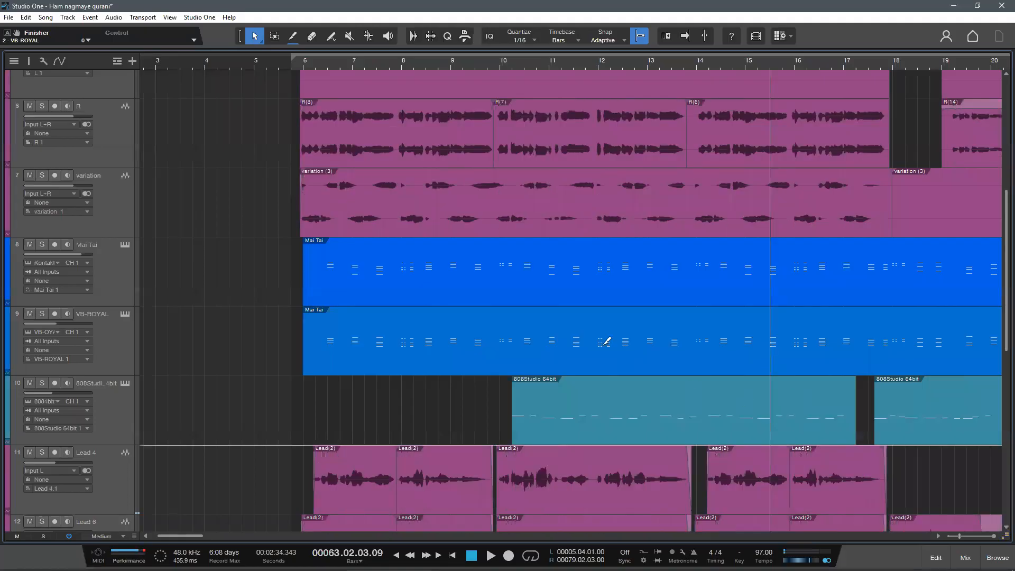
scroll(450, 101, down, 1)
scroll(446, 60, down, 2)
scroll(402, 130, down, 3)
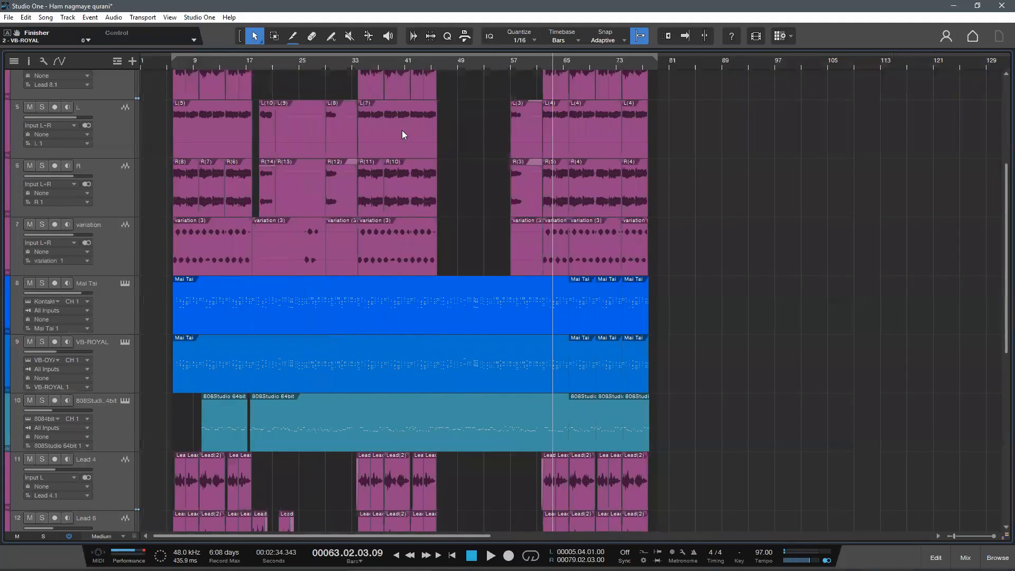
scroll(319, 225, down, 1)
scroll(248, 207, down, 4)
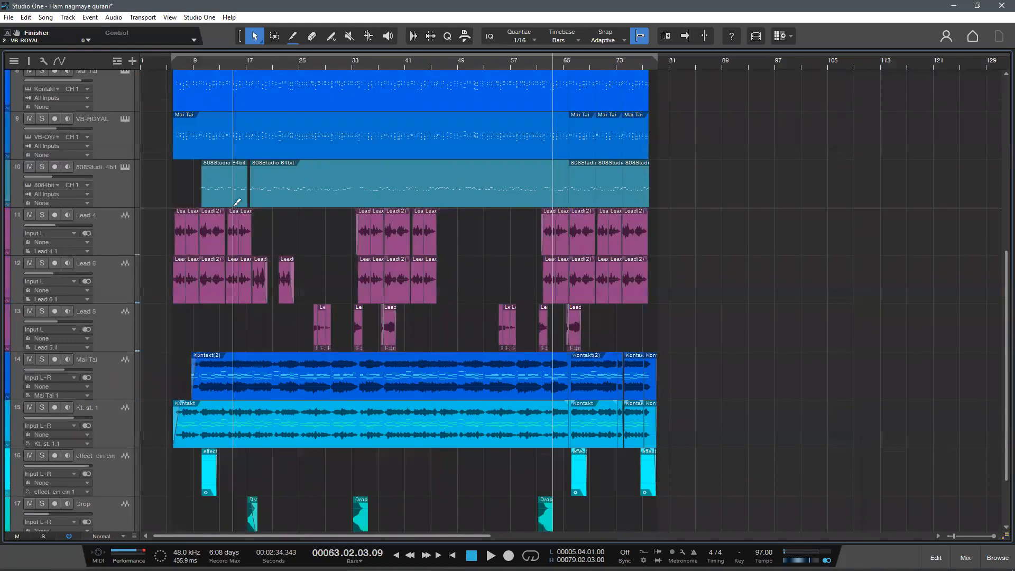
scroll(220, 125, down, 2)
scroll(254, 87, up, 4)
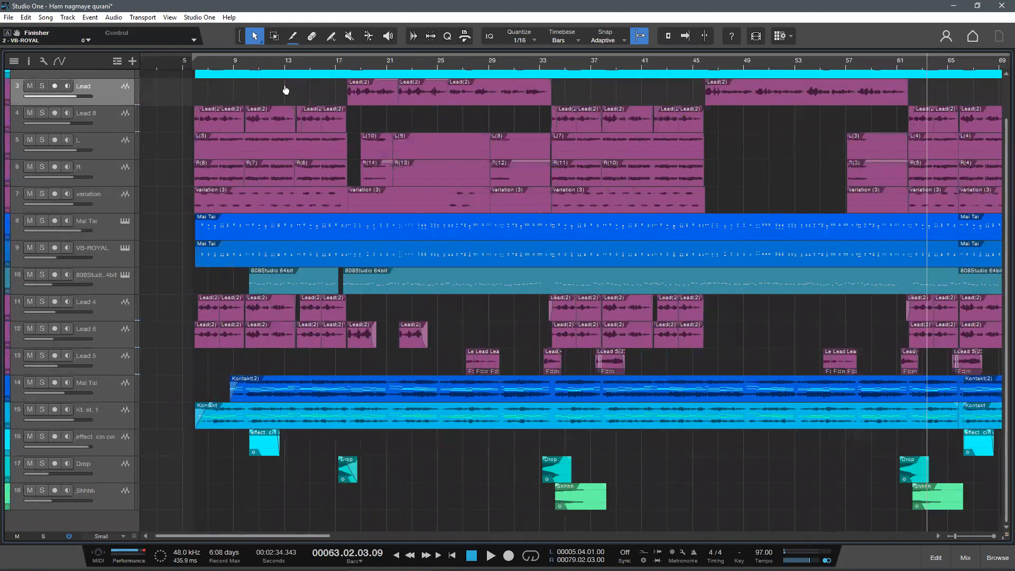
scroll(288, 407, up, 2)
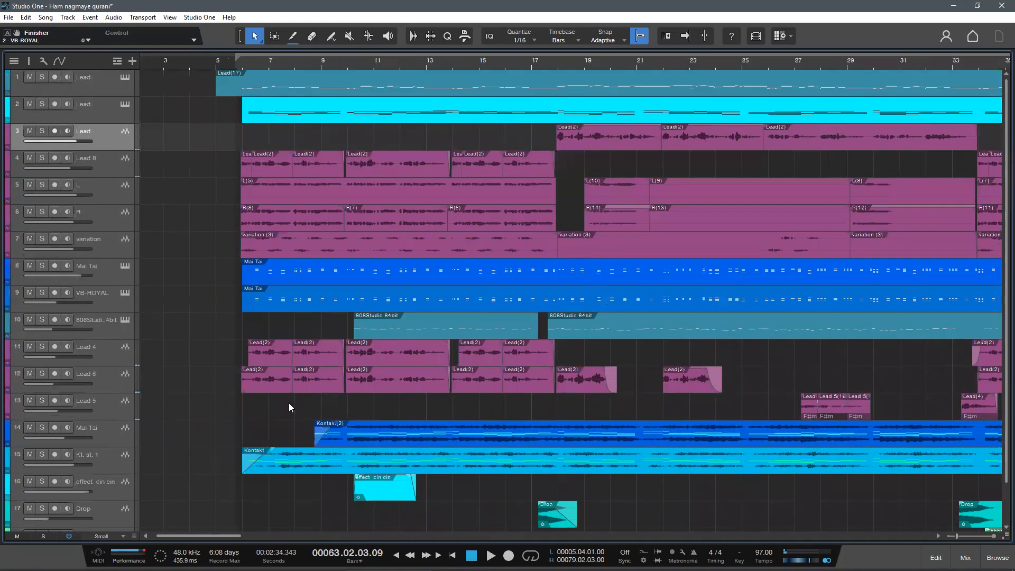
- Check the CPU and disc load in the Performance Monitor and close it
click(127, 549)
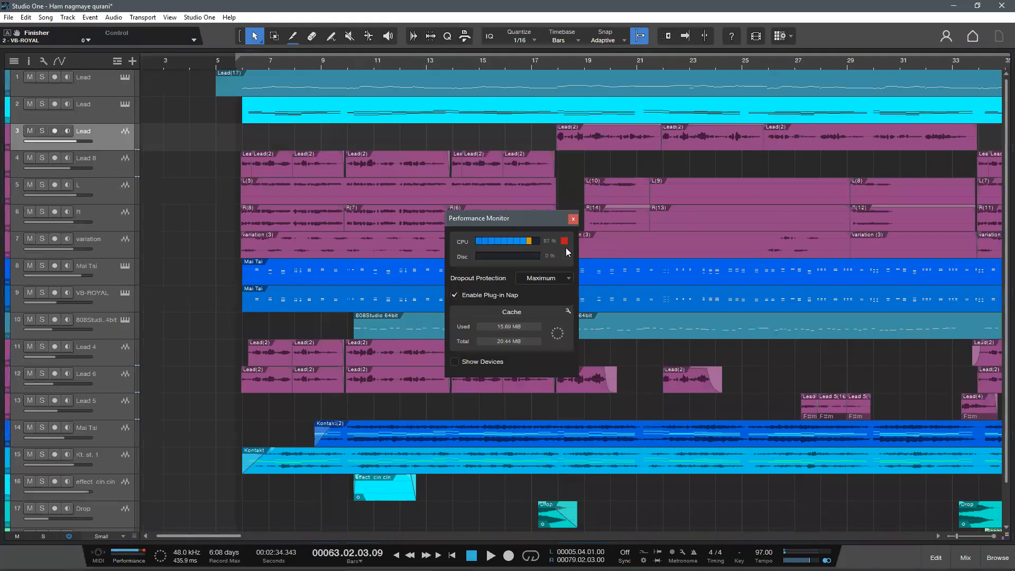
click(573, 219)
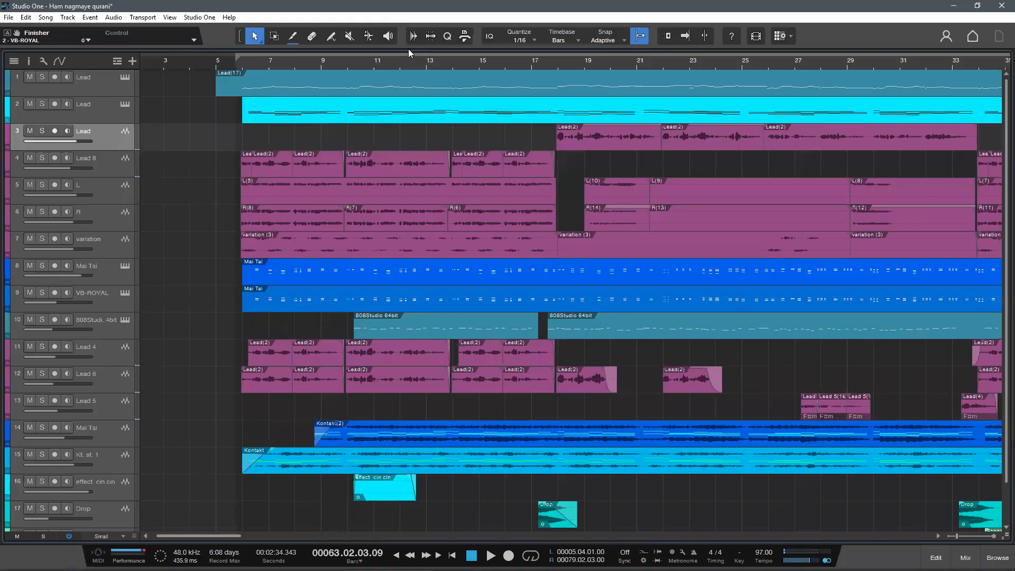
- Delete the two Lead instrument tracks at the start of the track list
key(w)
key(w)
click(116, 114)
click(116, 86)
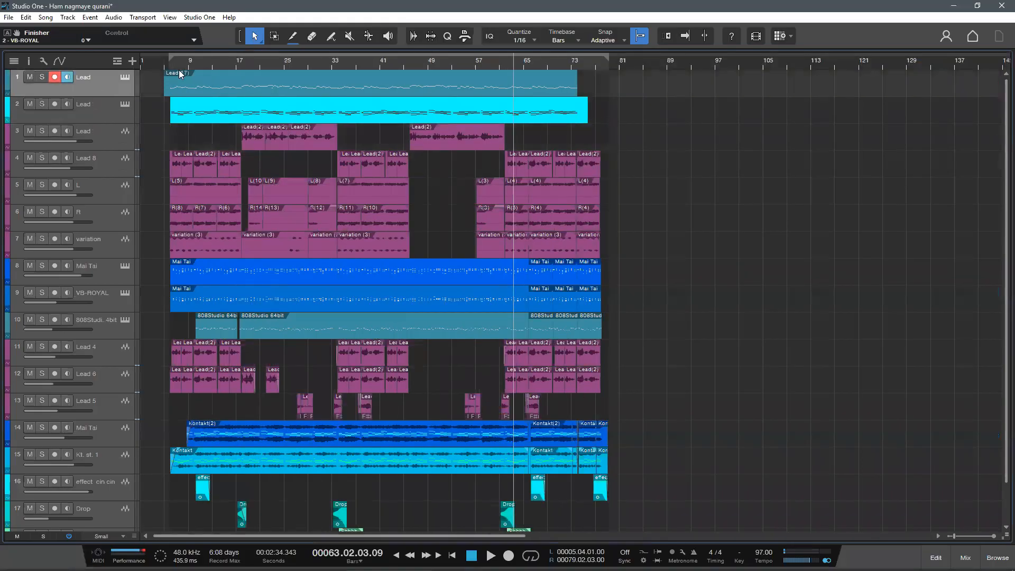
key(e)
key(e)
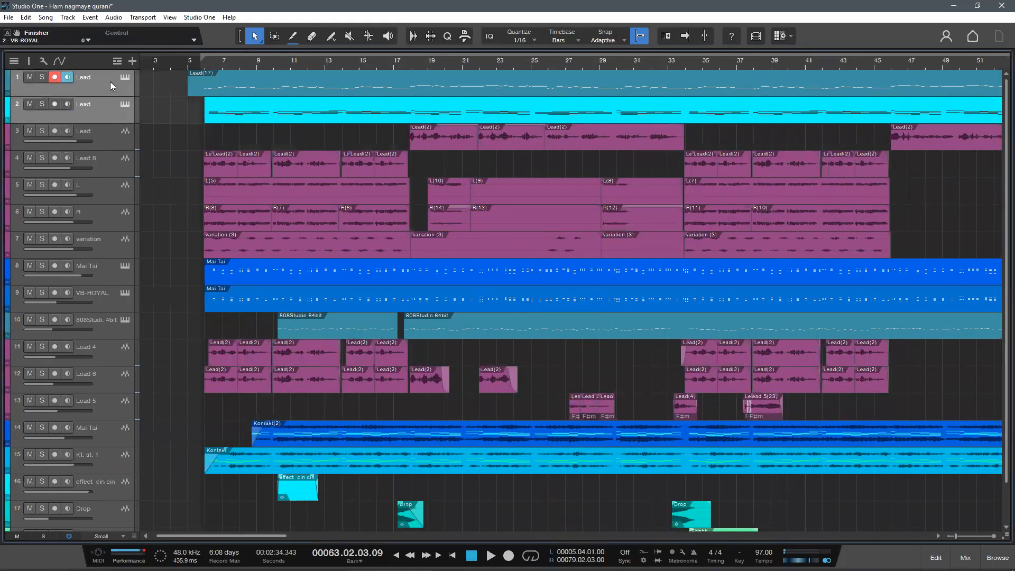
click(126, 108)
click(124, 84)
click(111, 108)
click(111, 107)
shift+click(113, 86)
key(Delete)
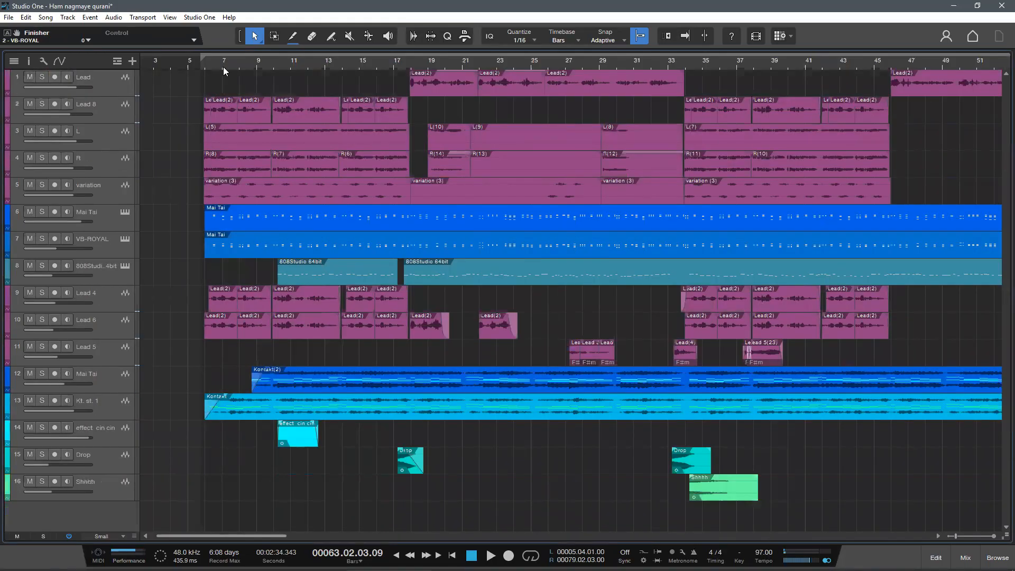
- Select the Lead 4 track, briefly show the console, and hide it again
key(w)
key(w)
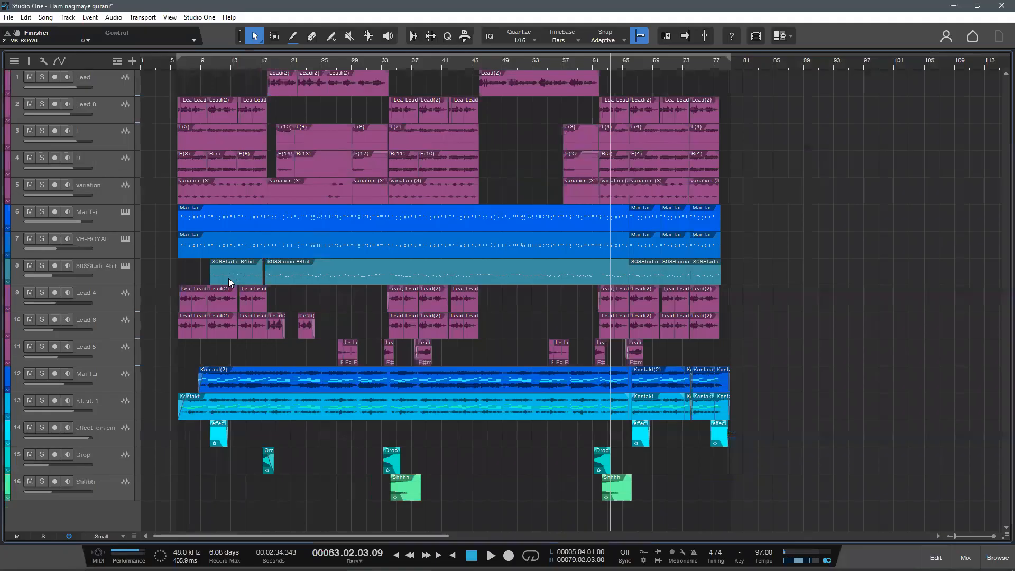
key(shift+e)
key(shift+e)
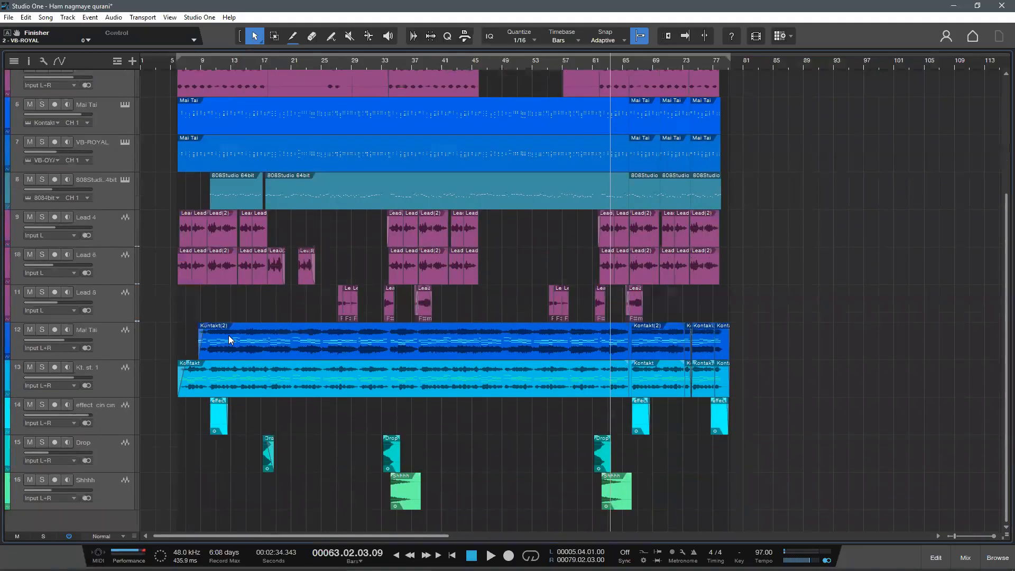
click(123, 225)
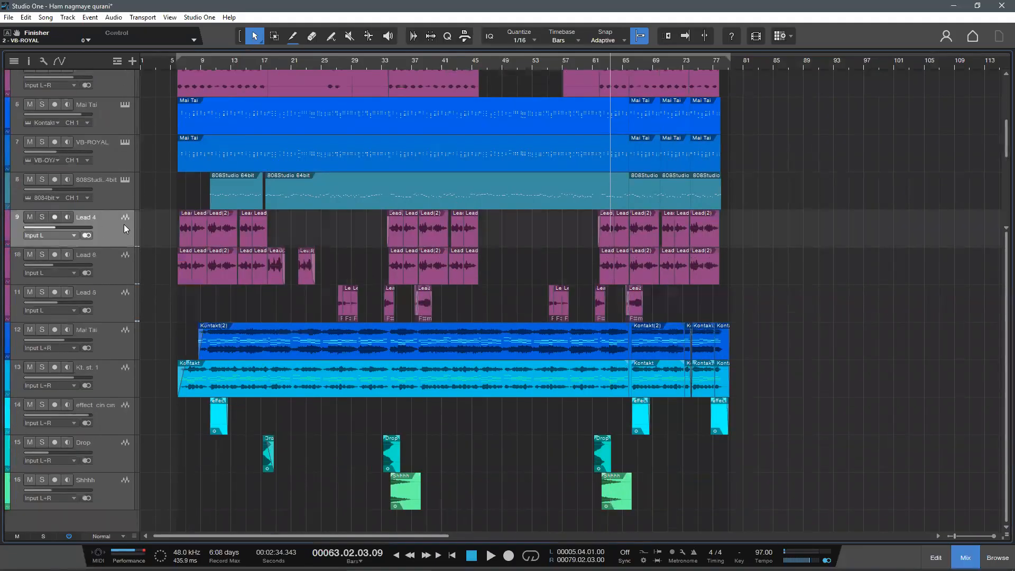
key(F3)
key(F3)
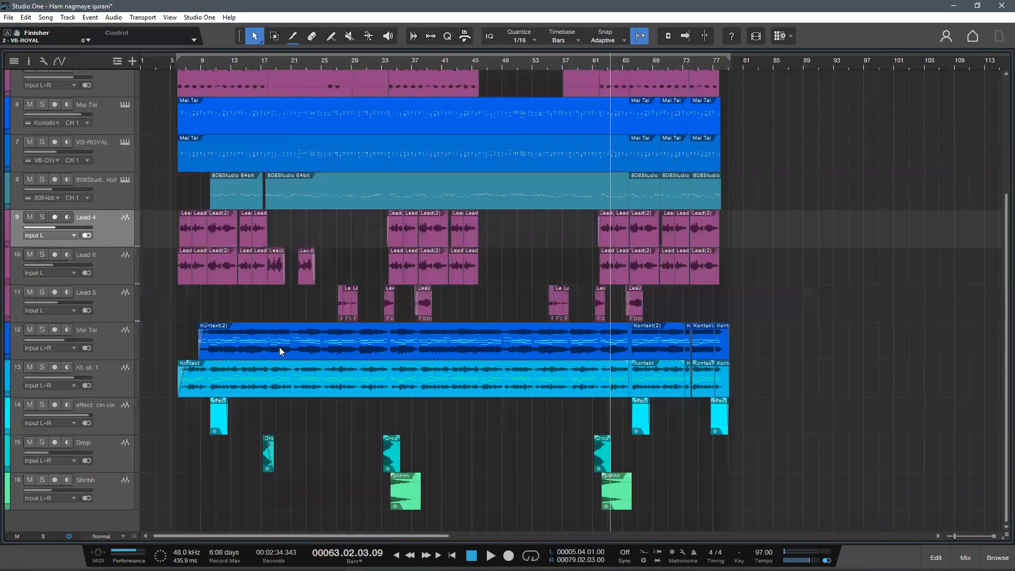
key(shift+e)
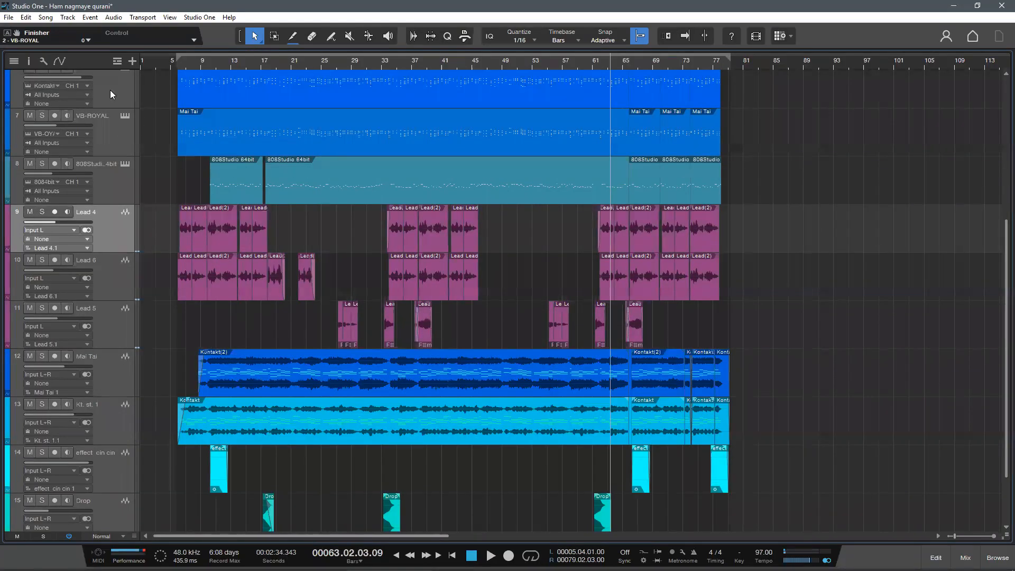
- Select the first Lead track, inspect its inserts and sends in the console, and hide the console
key(Home)
key(shift+w)
drag(184, 64, 132, 115)
key(F3)
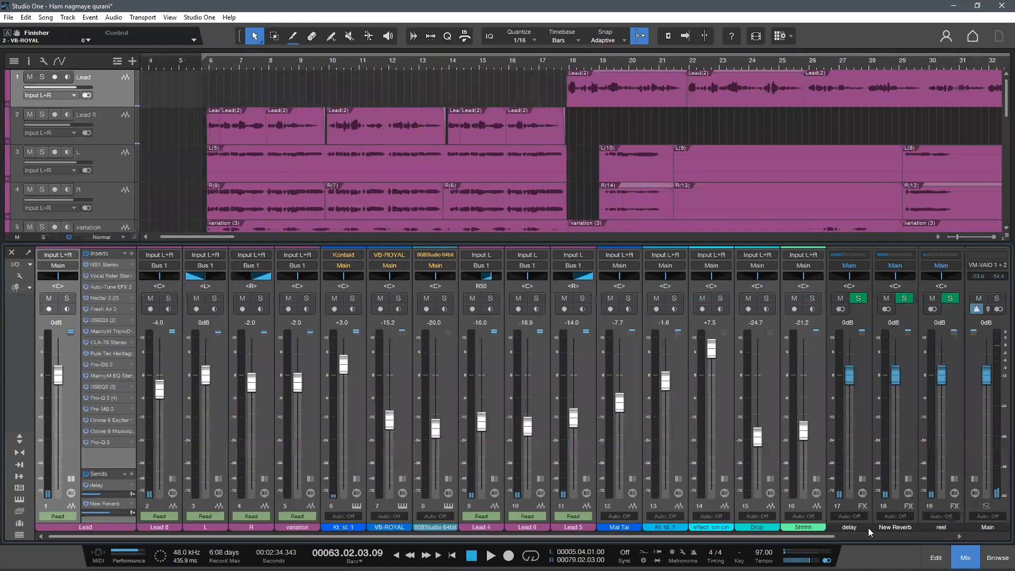
key(F3)
- Inspect the console channels of the Lead 8, L, R and variation tracks one after another
click(117, 113)
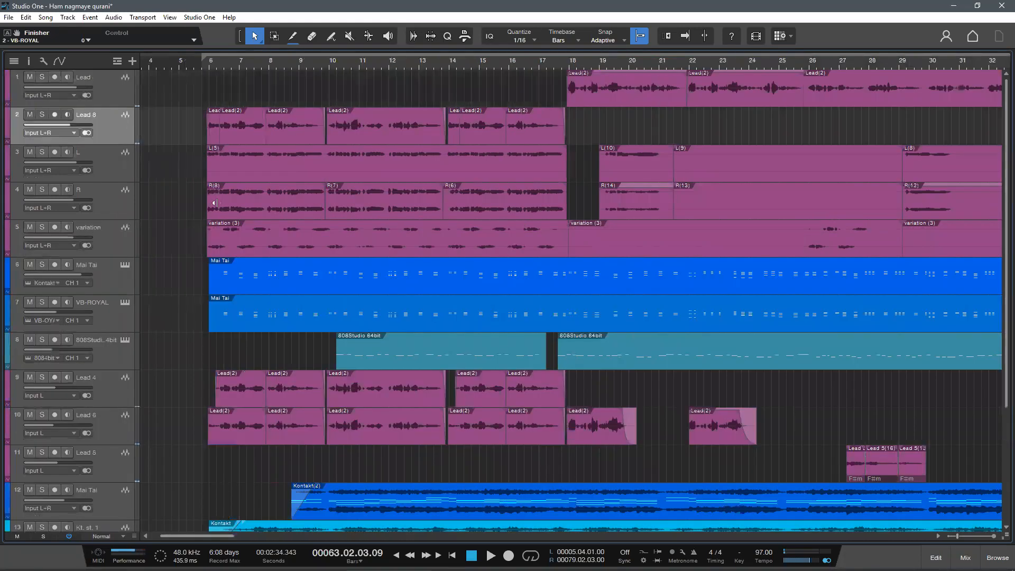
click(965, 557)
key(F3)
click(117, 158)
key(F3)
click(122, 187)
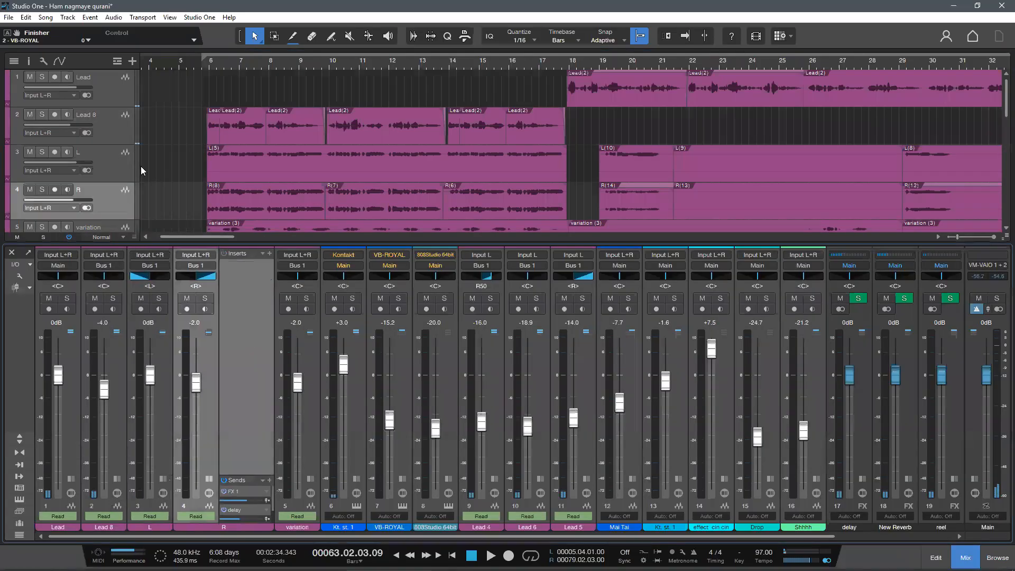
scroll(132, 165, down, 2)
click(123, 164)
scroll(159, 180, down, 2)
scroll(150, 169, down, 2)
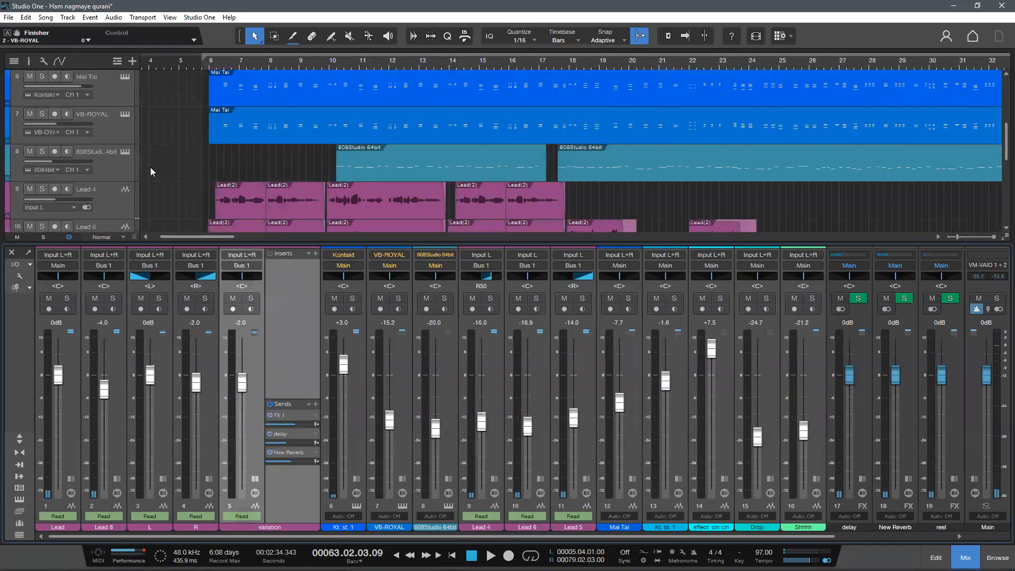
- Play the song from bar 6 with the Mai Tai, VB-ROYAL and 808Studio instrument tracks soloed, hide the console, and stop playback
scroll(108, 123, up, 1)
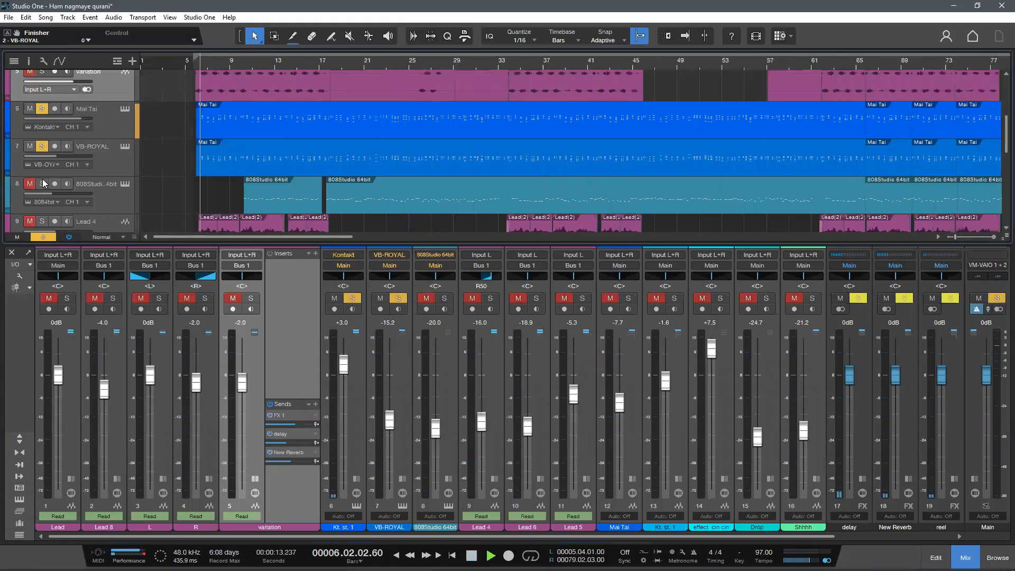
key(space)
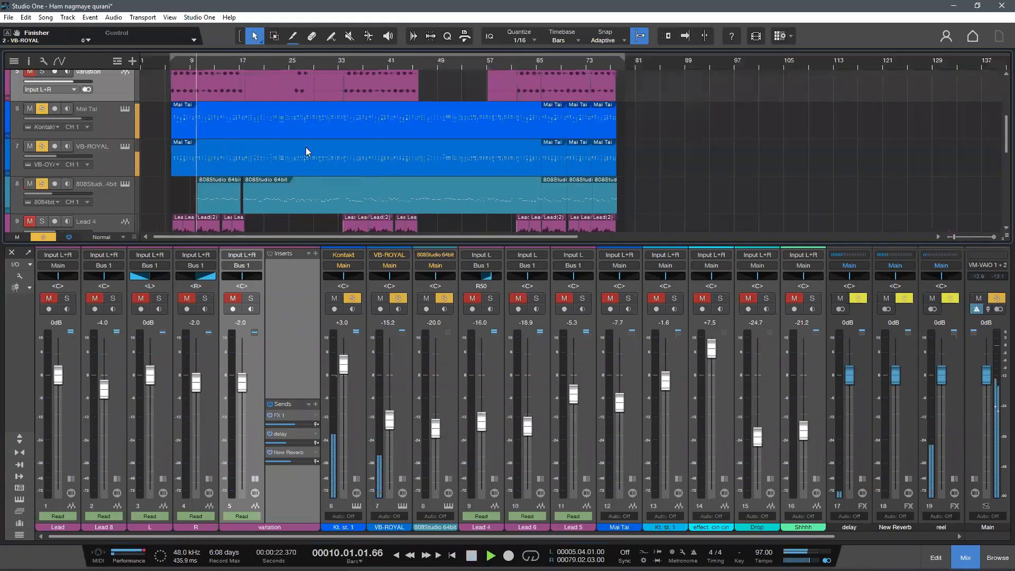
key(shift+w)
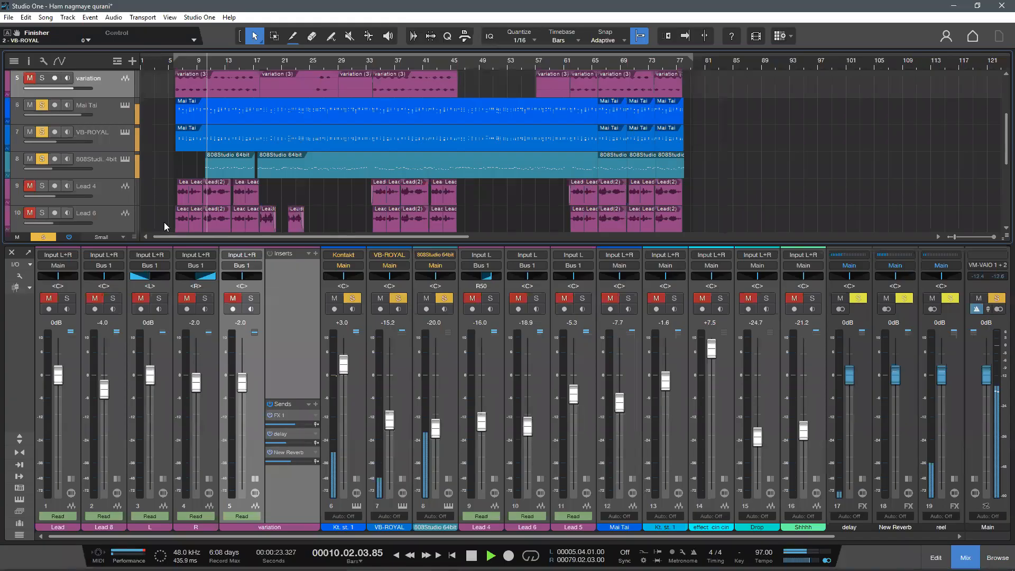
key(F3)
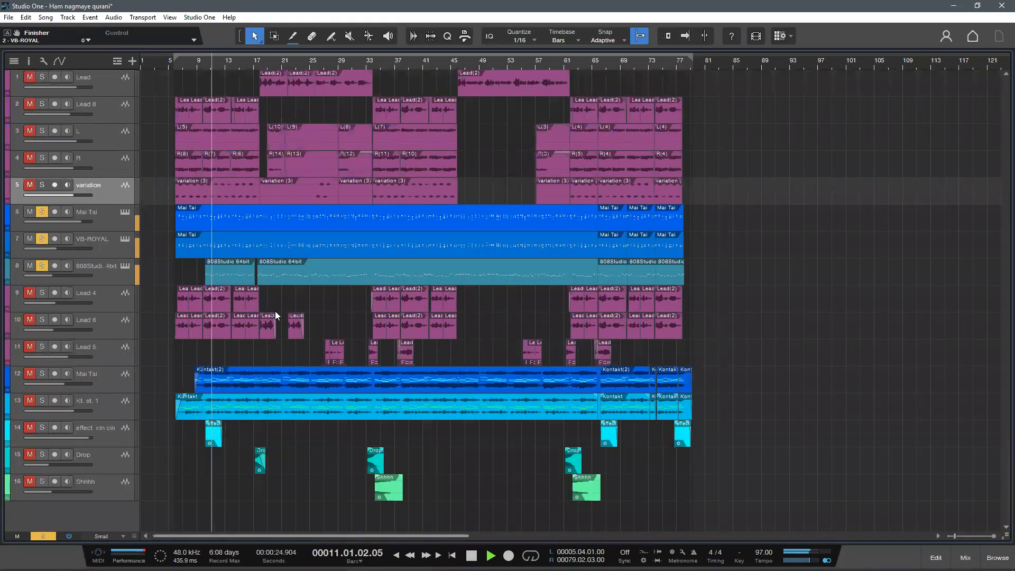
key(space)
- Clear the solo state of all tracks and select the Lead 8 track
scroll(148, 496, up, 4)
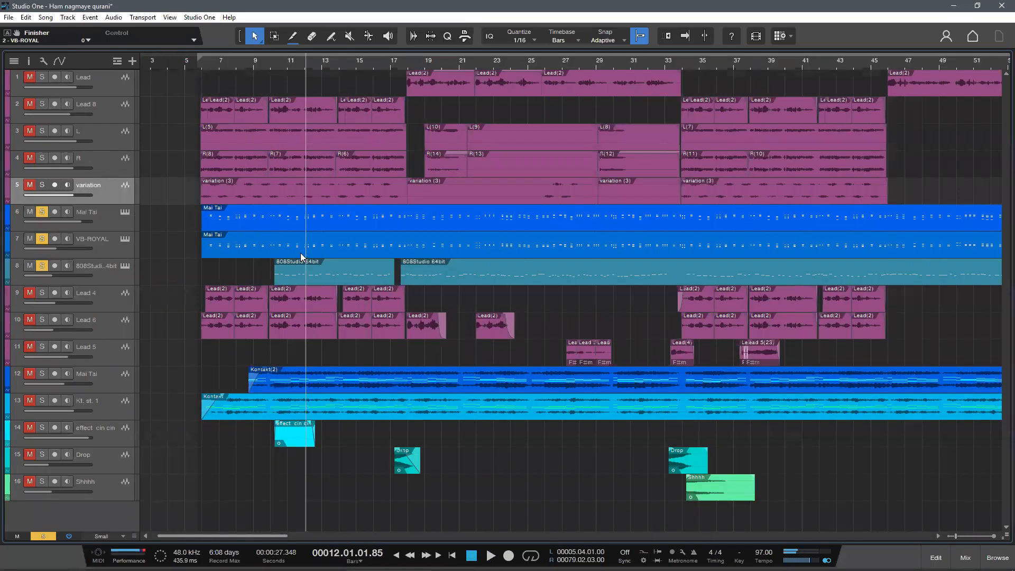
click(39, 535)
scroll(158, 303, down, 4)
scroll(186, 190, up, 2)
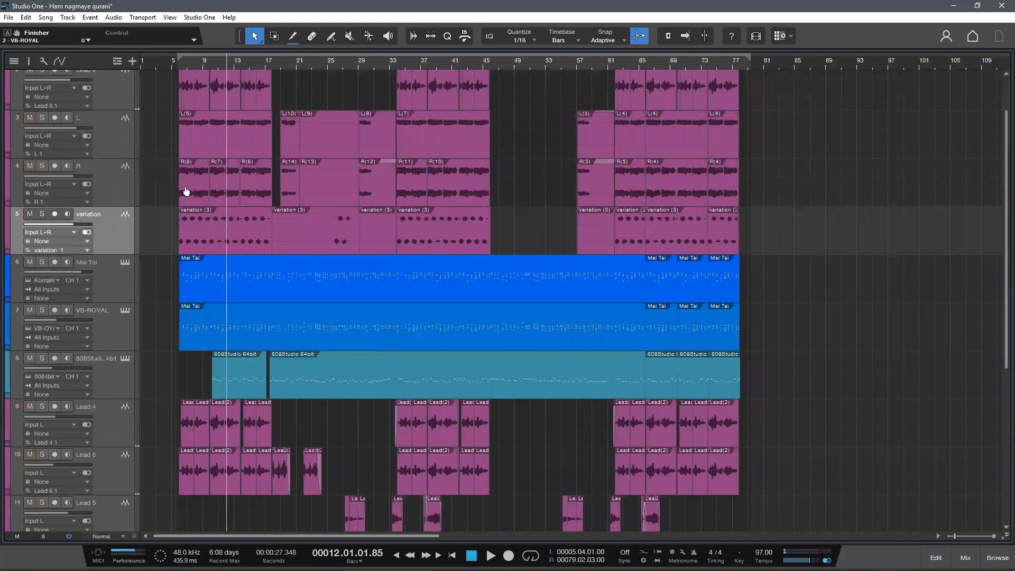
scroll(125, 149, up, 2)
click(125, 149)
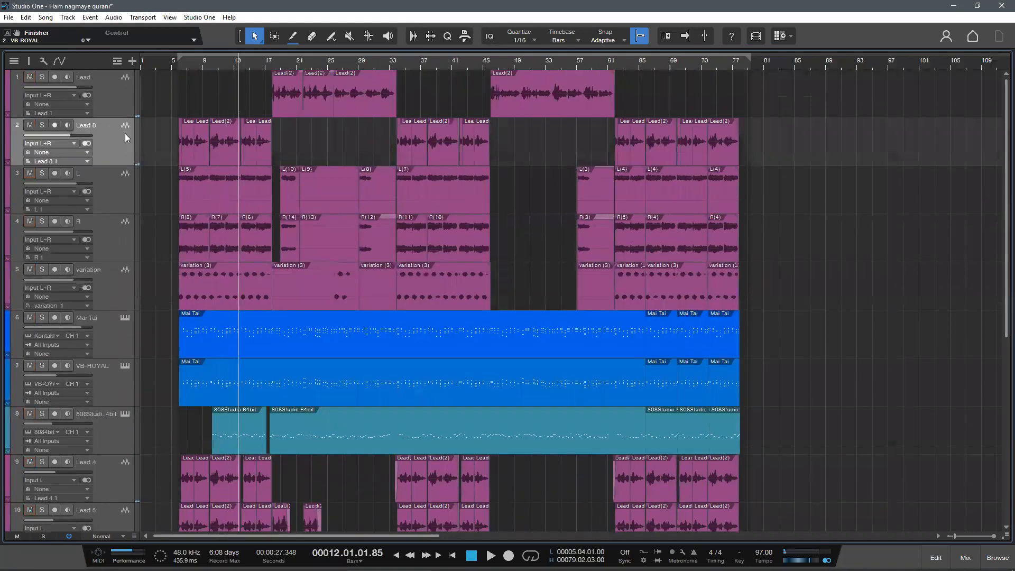
- Set the Lead 8 track to mono and bounce its first group of events, ending near bar 18, into one event
scroll(201, 105, up, 3)
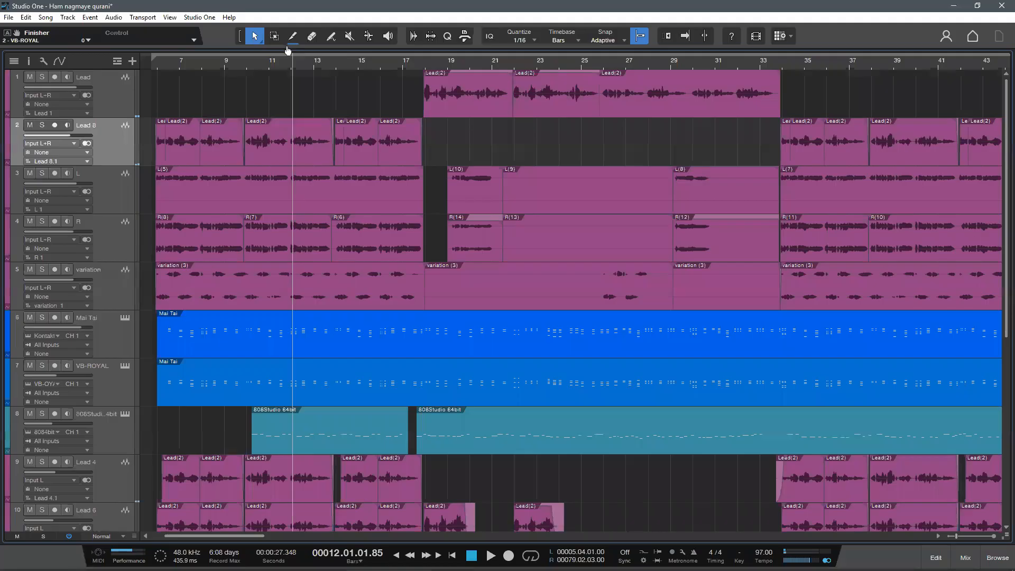
scroll(676, 154, down, 3)
drag(934, 159, 142, 120)
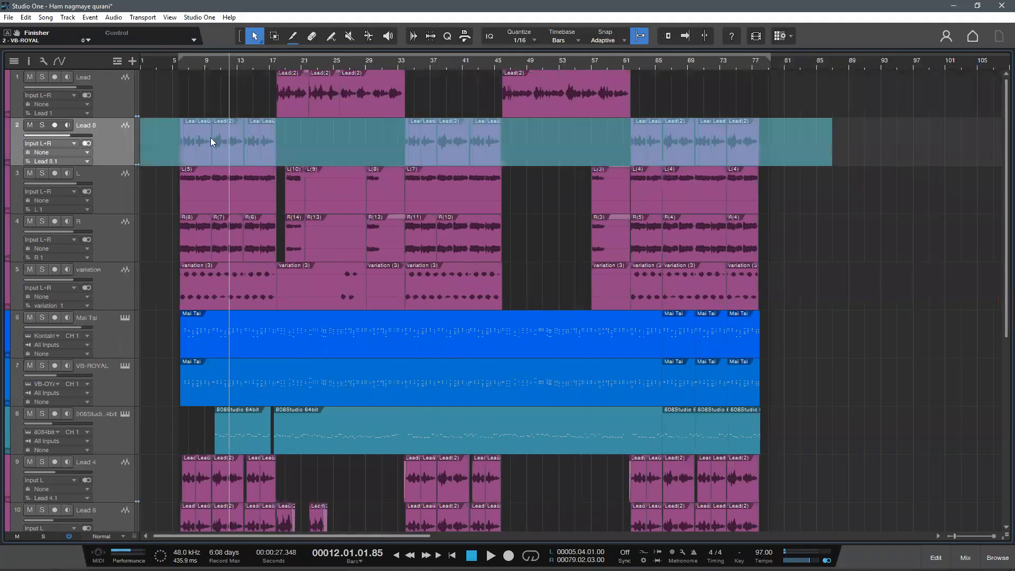
click(278, 155)
key(ctrl+z)
drag(150, 148, 342, 143)
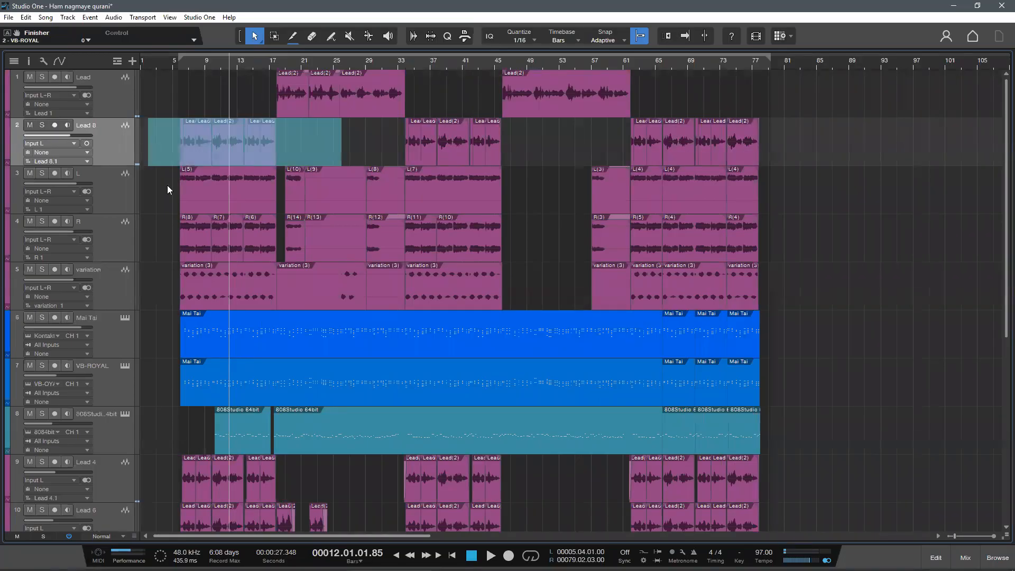
key(ctrl+z)
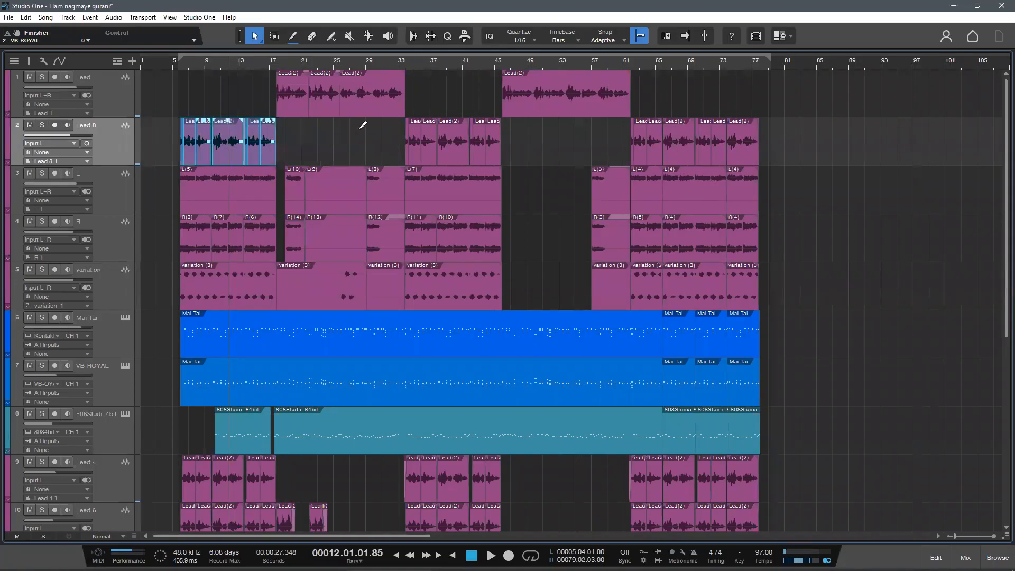
key(ctrl+b)
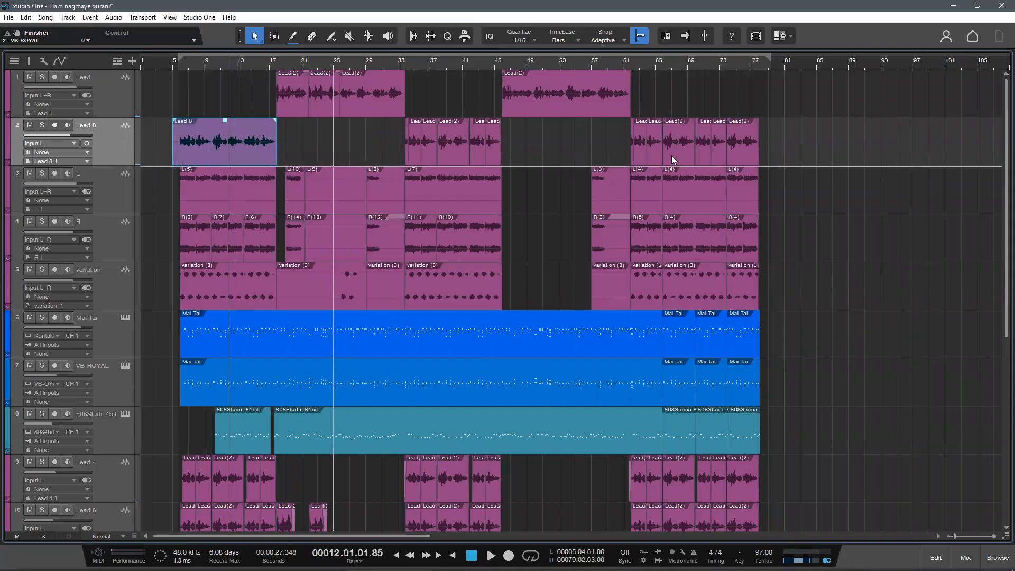
- Bounce the Lead 8 track's second and third groups of events into one event each
drag(333, 159, 526, 151)
key(ctrl+b)
drag(608, 157, 756, 153)
key(ctrl+b)
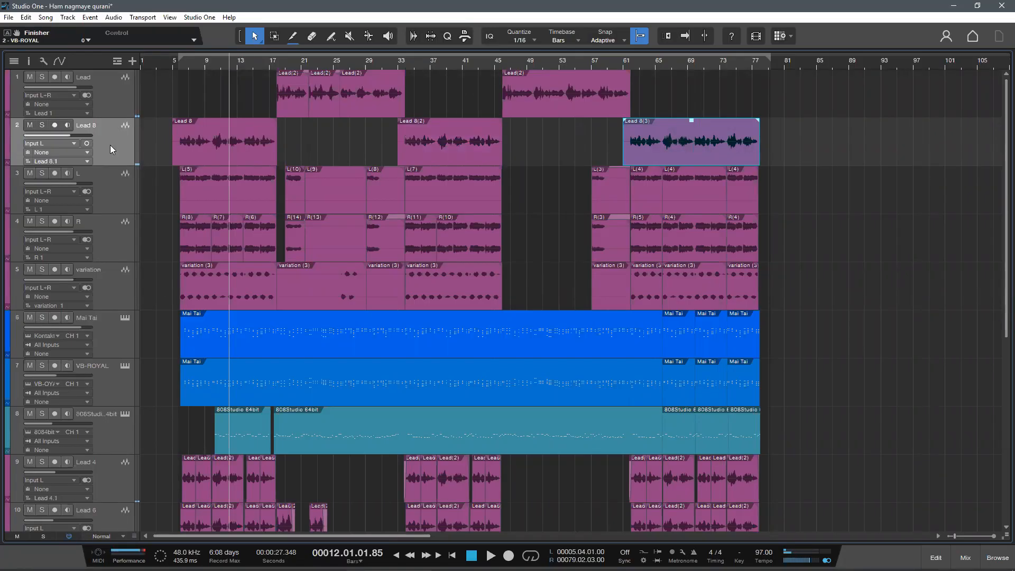
- Move the playback cursor to bar 5 and try to transform the Lead 8 track to rendered audio
click(176, 67)
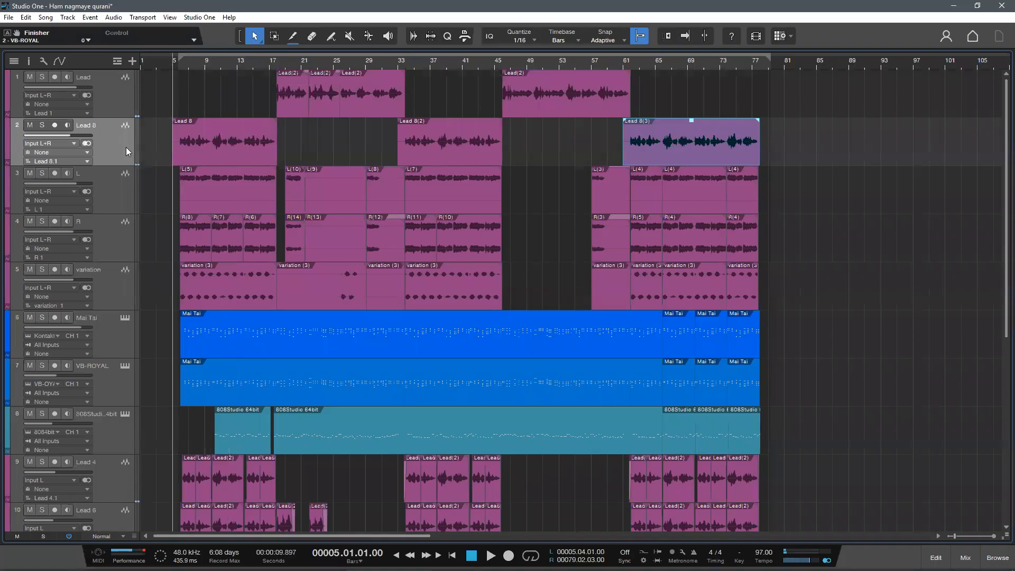
right_click(171, 235)
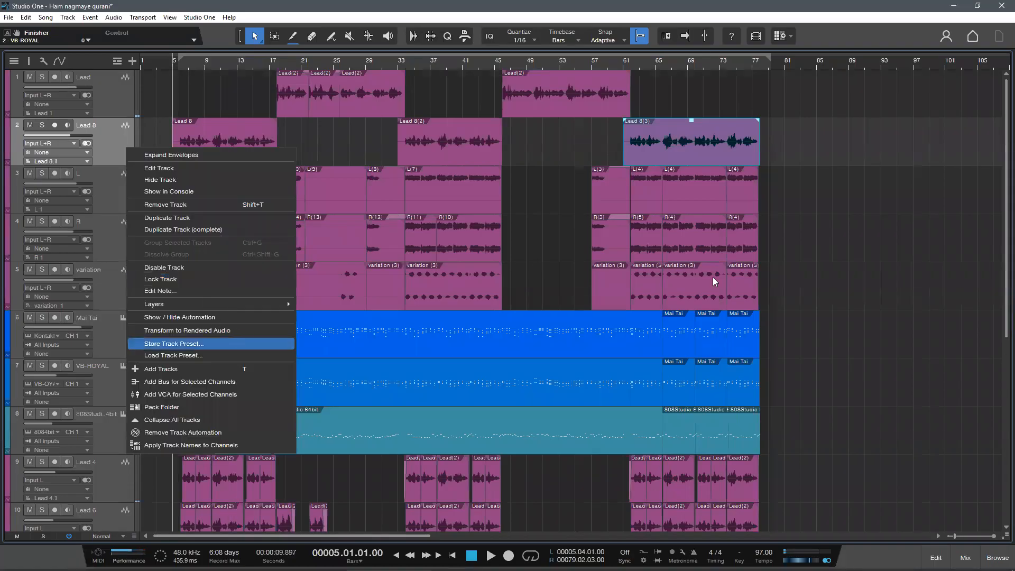
click(694, 233)
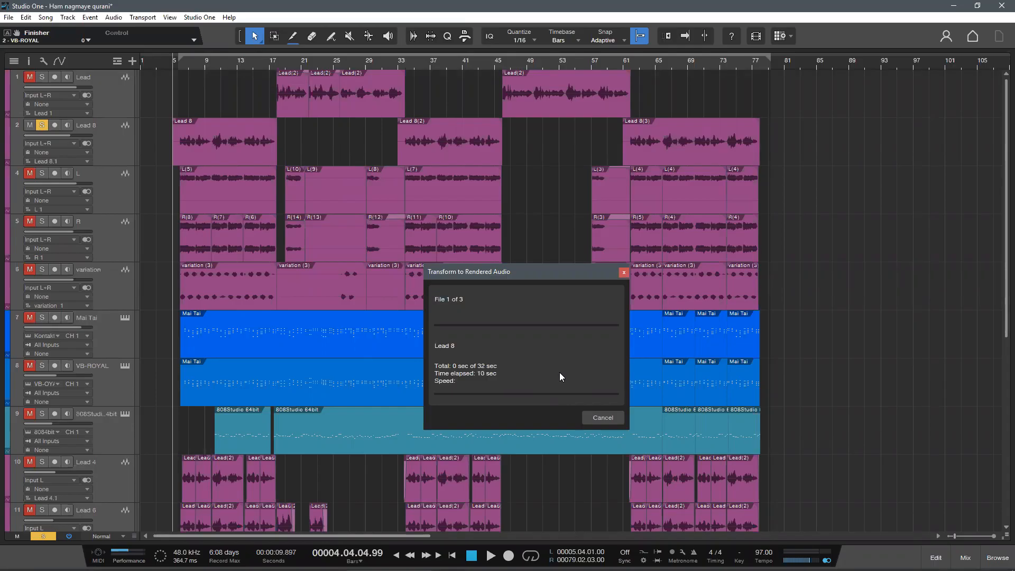
click(601, 418)
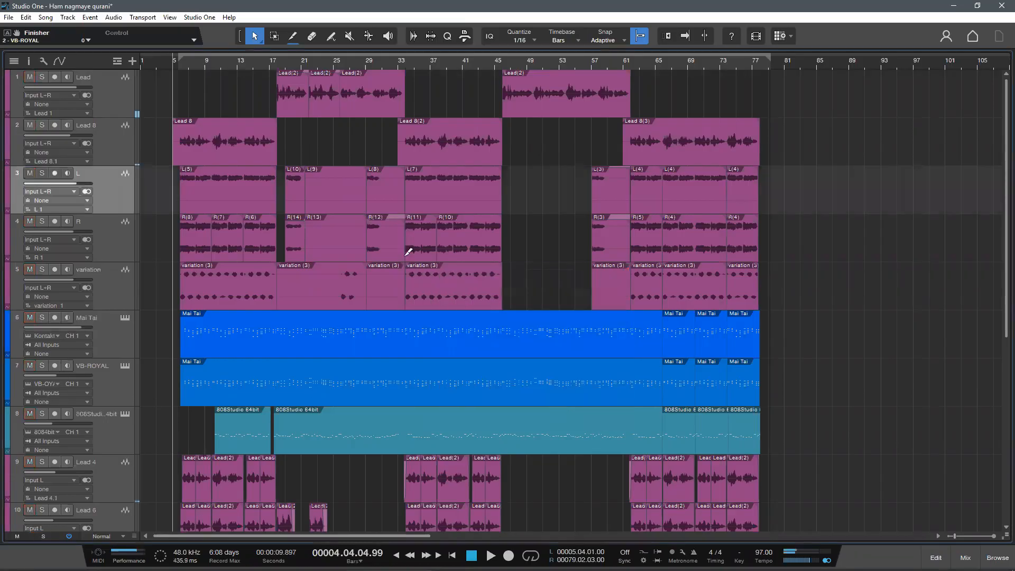
- Create a new song from the Record and Mix template with a 48.0 kHz sample rate
scroll(500, 294, down, 1)
scroll(578, 150, down, 1)
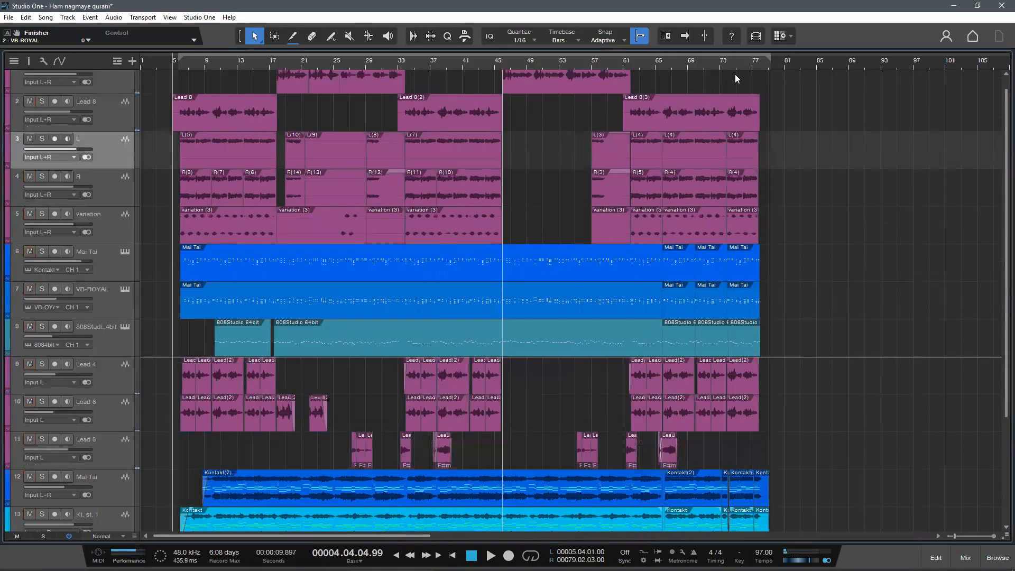
scroll(735, 74, down, 1)
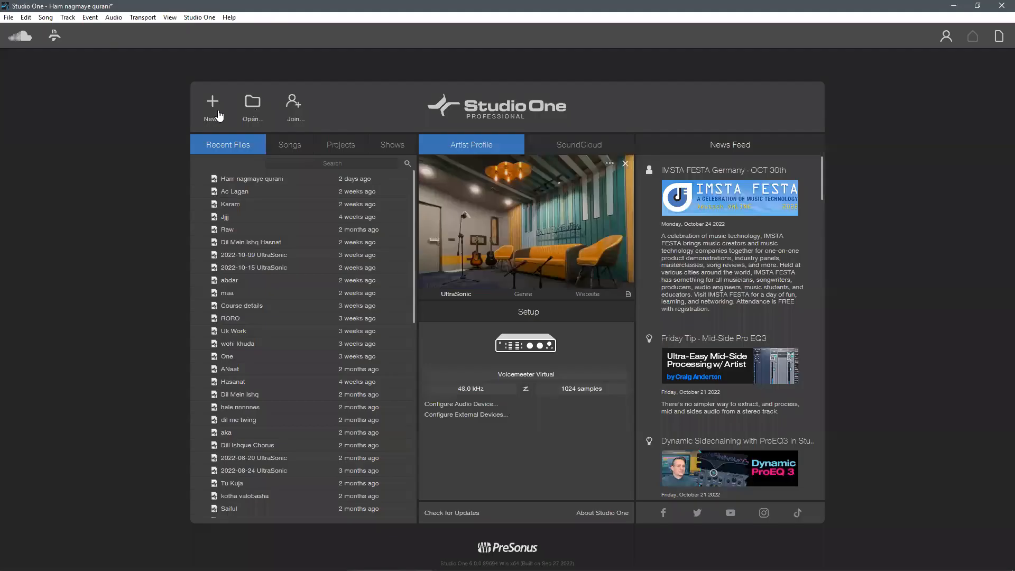
click(217, 110)
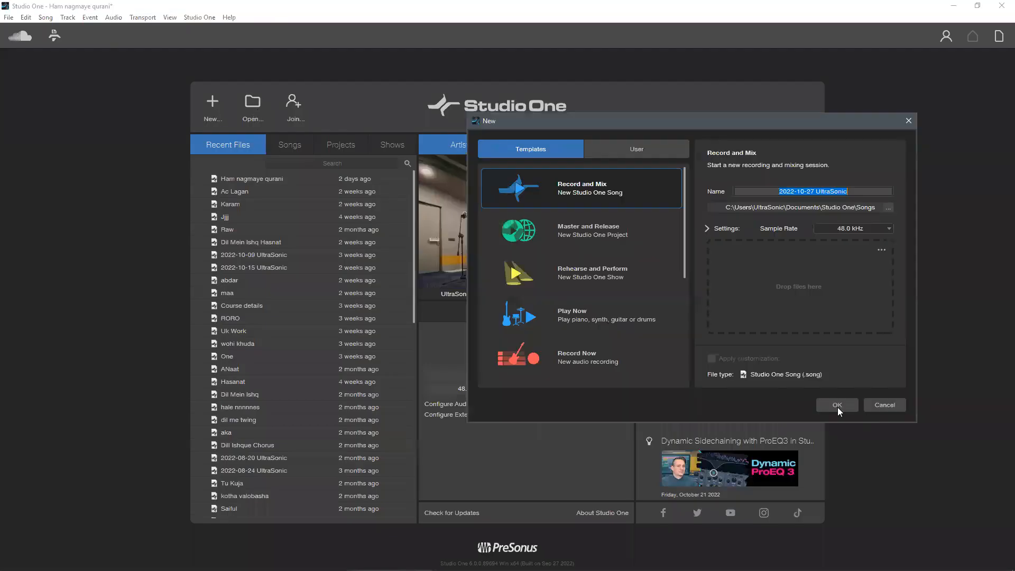
click(838, 407)
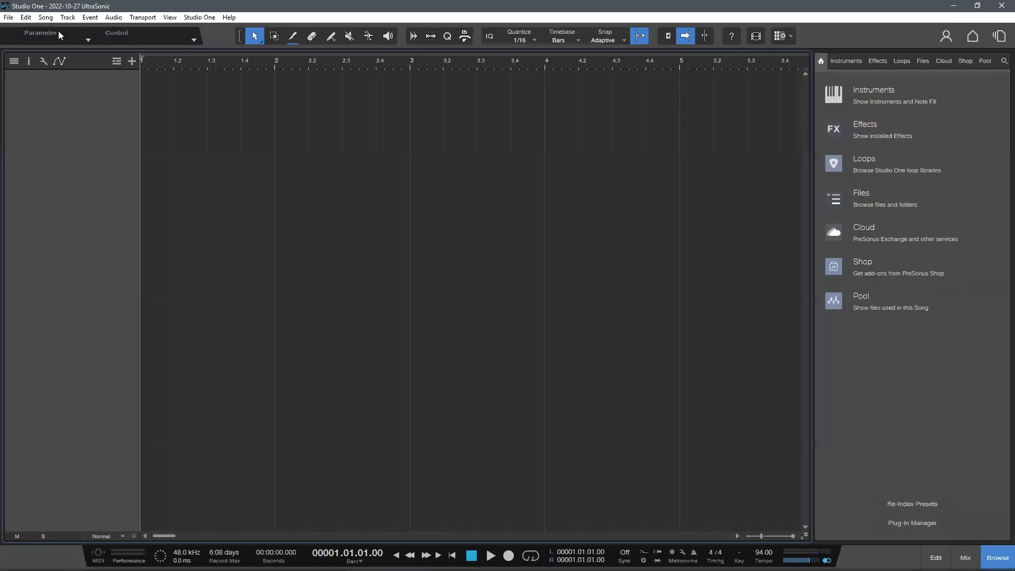
- Start importing song data and choose the Studio One song file fu from the fu project folder
click(45, 17)
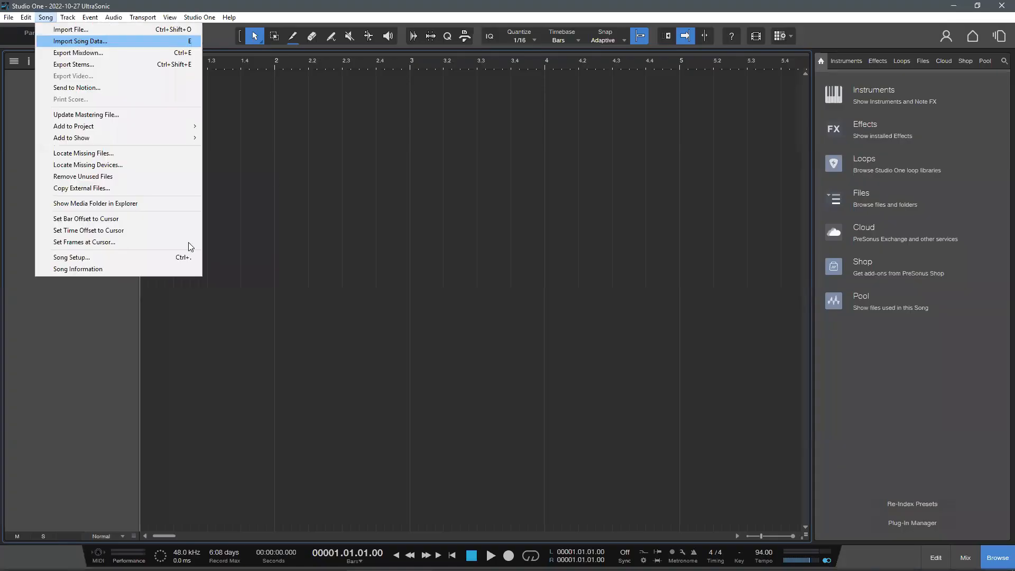
click(111, 43)
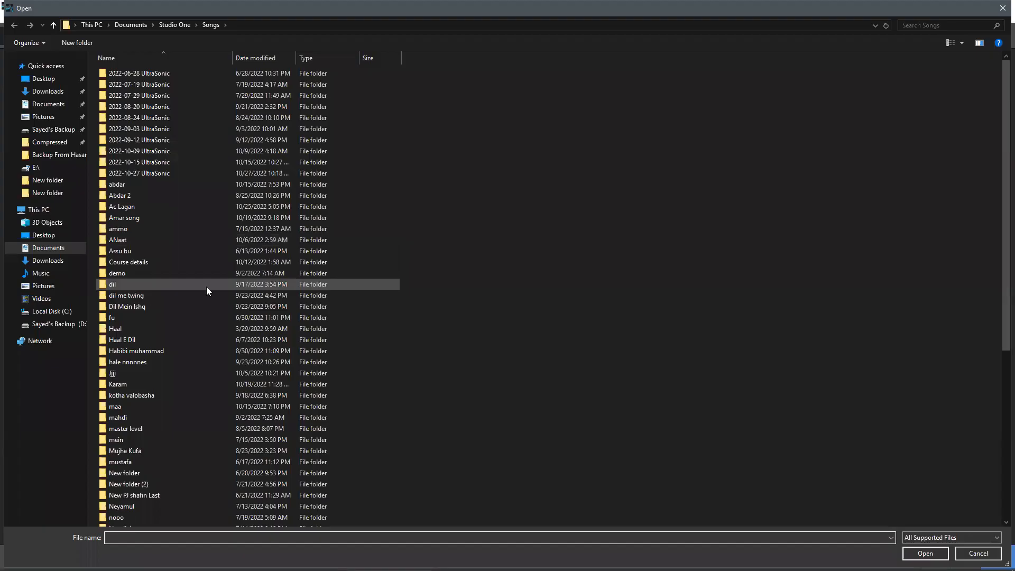
scroll(206, 289, down, 6)
scroll(199, 192, up, 6)
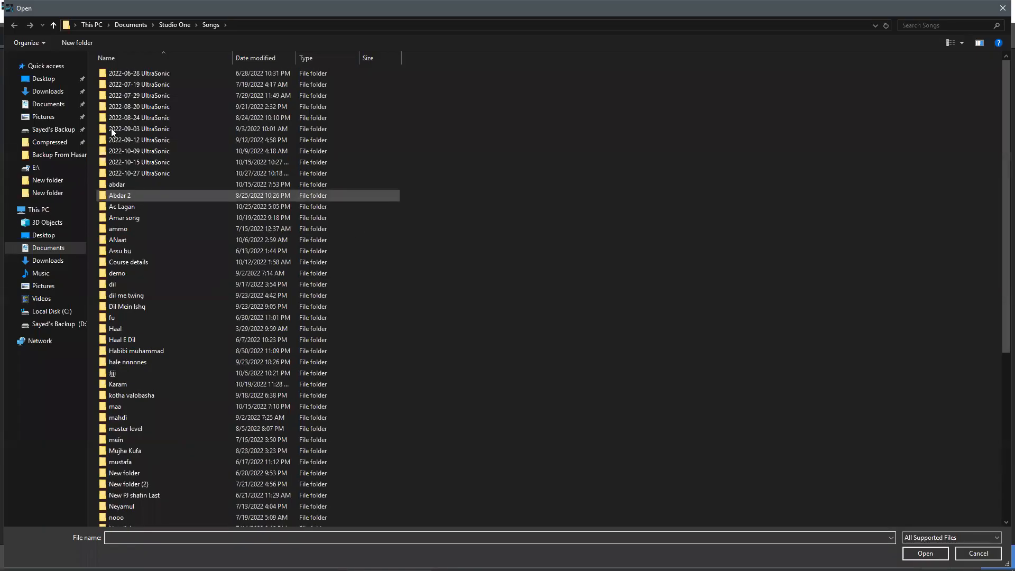
scroll(215, 217, down, 2)
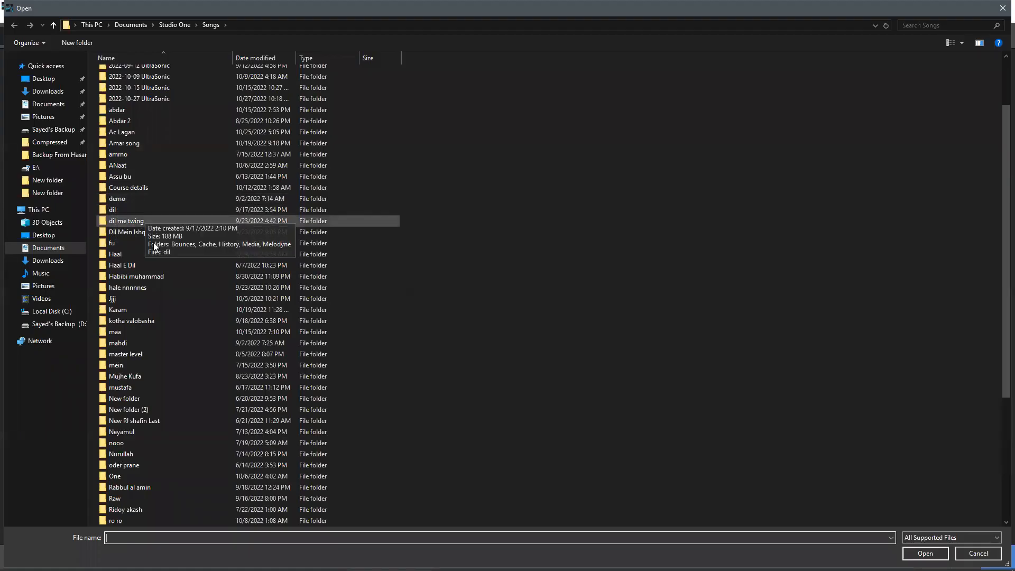
double_click(132, 244)
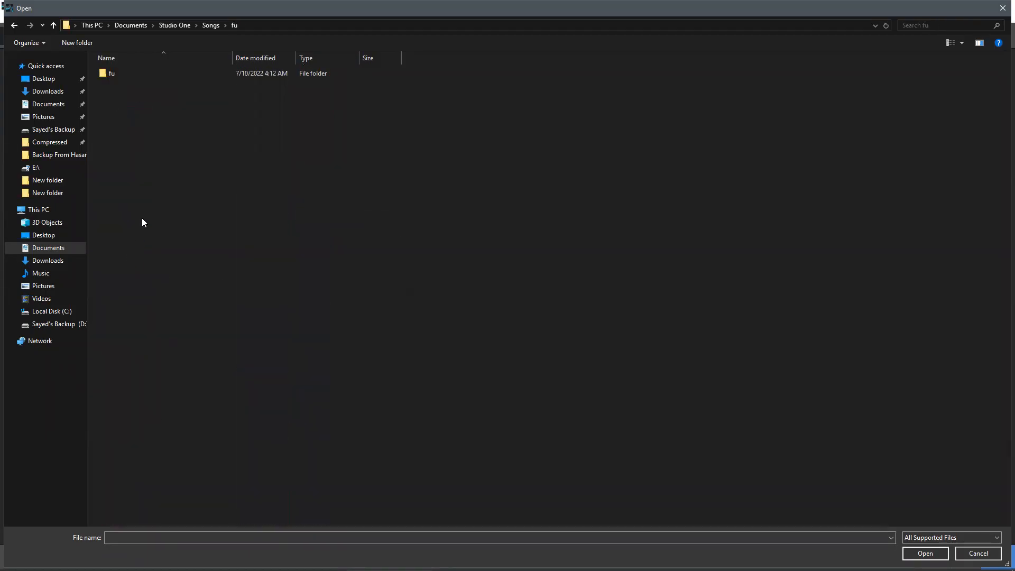
double_click(123, 76)
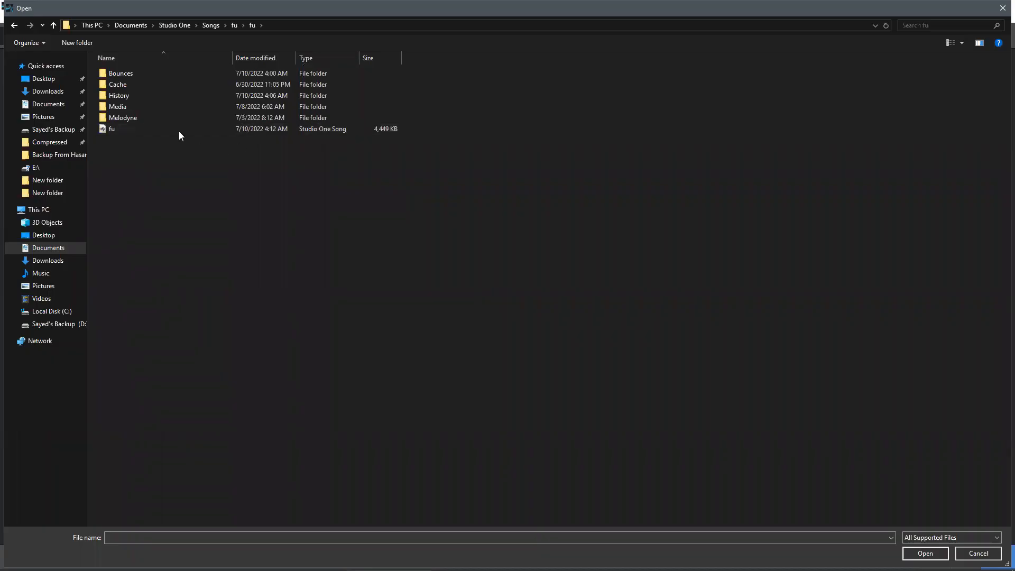
double_click(155, 129)
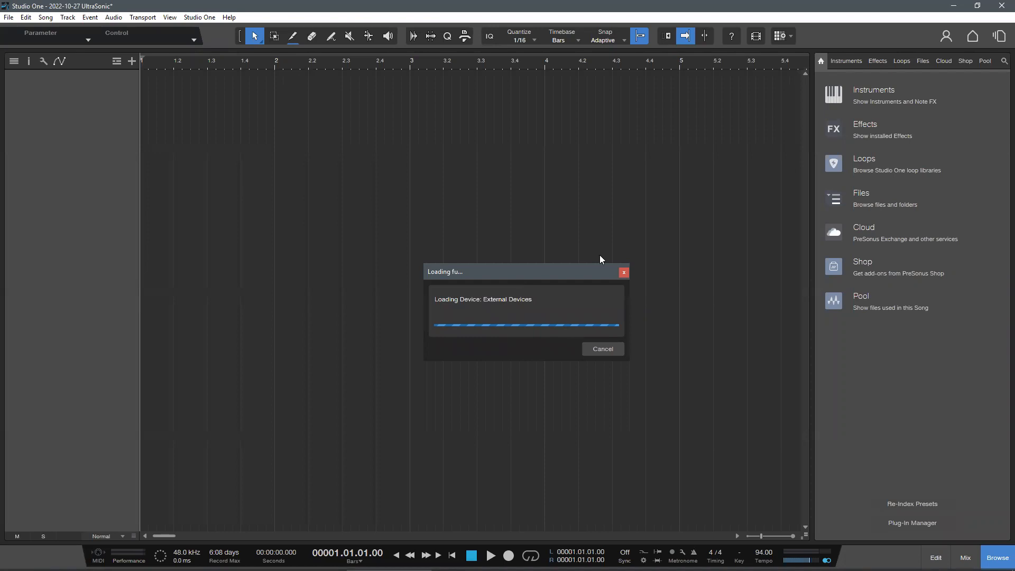
- Review the tracks, media and console options offered for importing fu.song, and leave without importing
scroll(592, 198, up, 1)
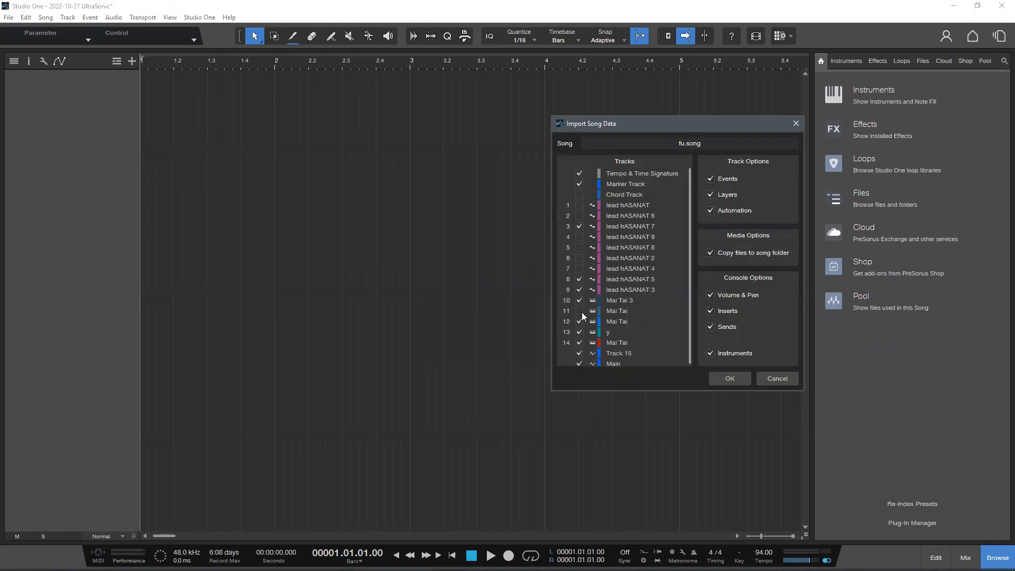
scroll(592, 233, down, 1)
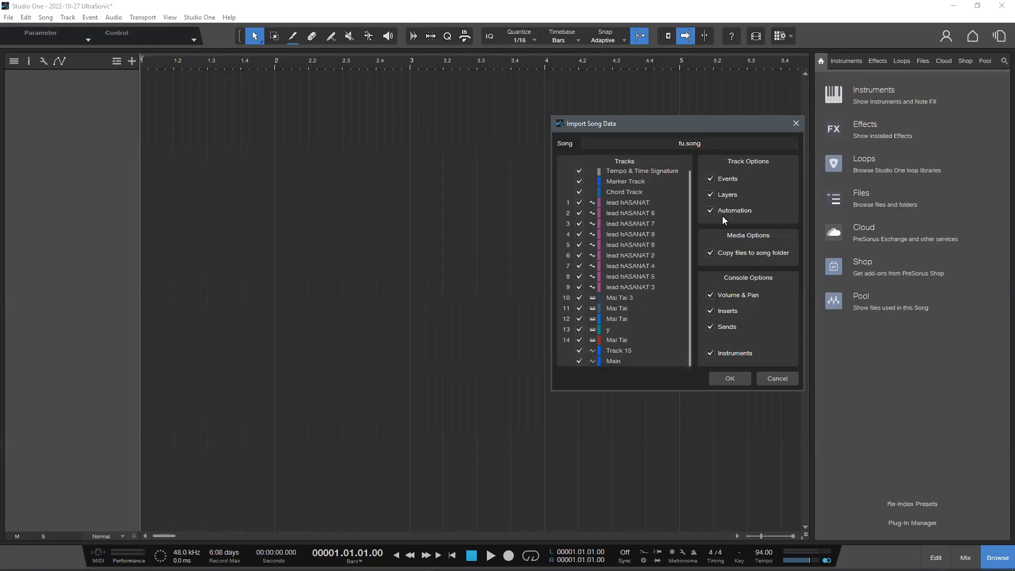
scroll(694, 234, up, 1)
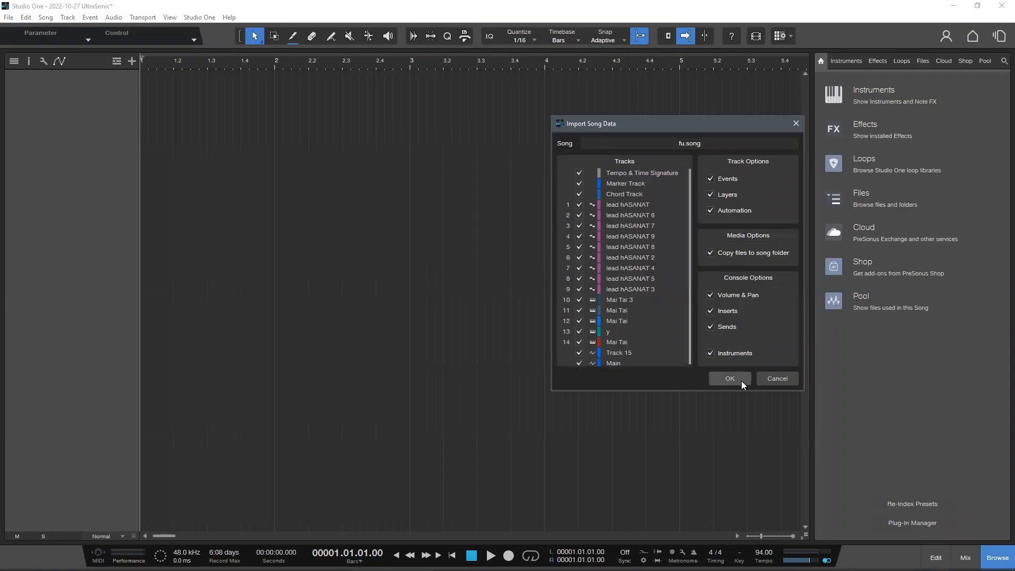
click(787, 379)
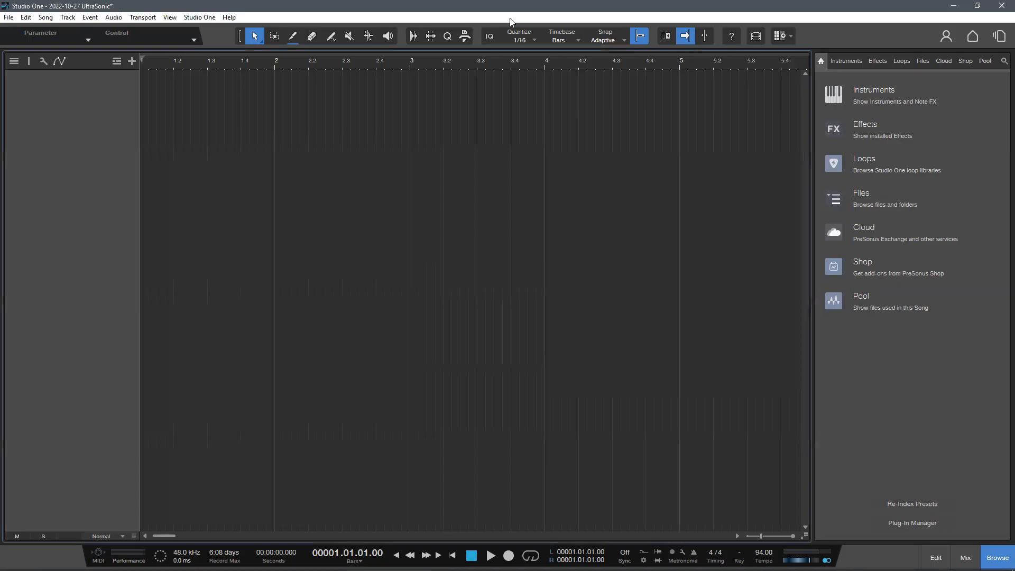
- Close the new empty song without saving it and keep the song "Ham nagmaye qurani" open
scroll(680, 94, down, 6)
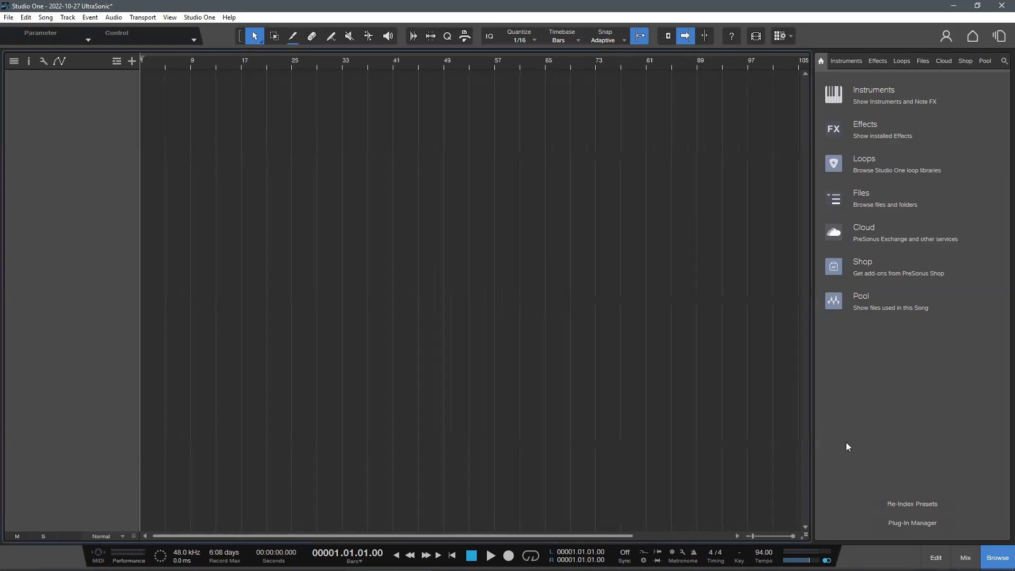
drag(700, 68, 711, 43)
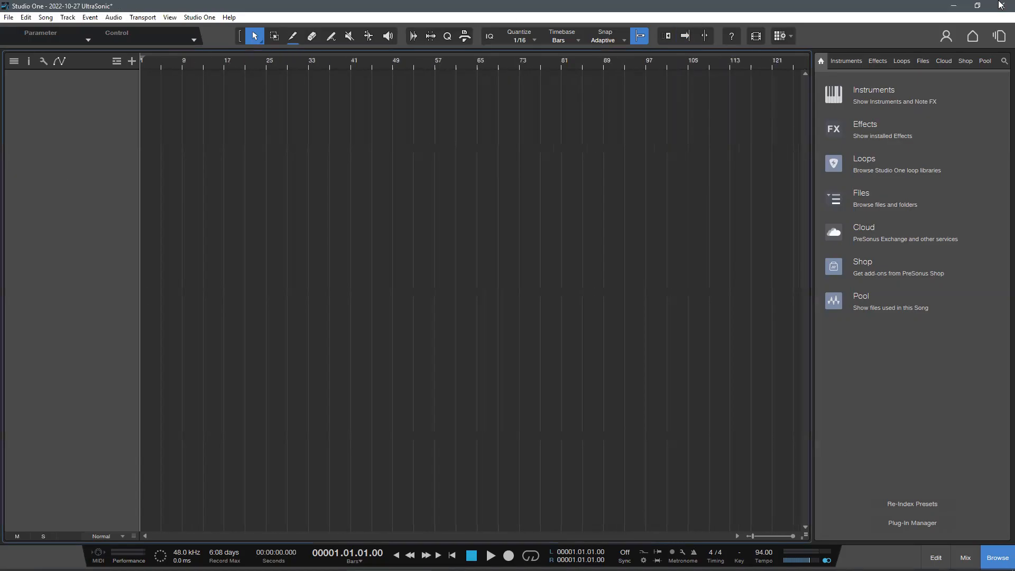
click(1000, 3)
click(540, 289)
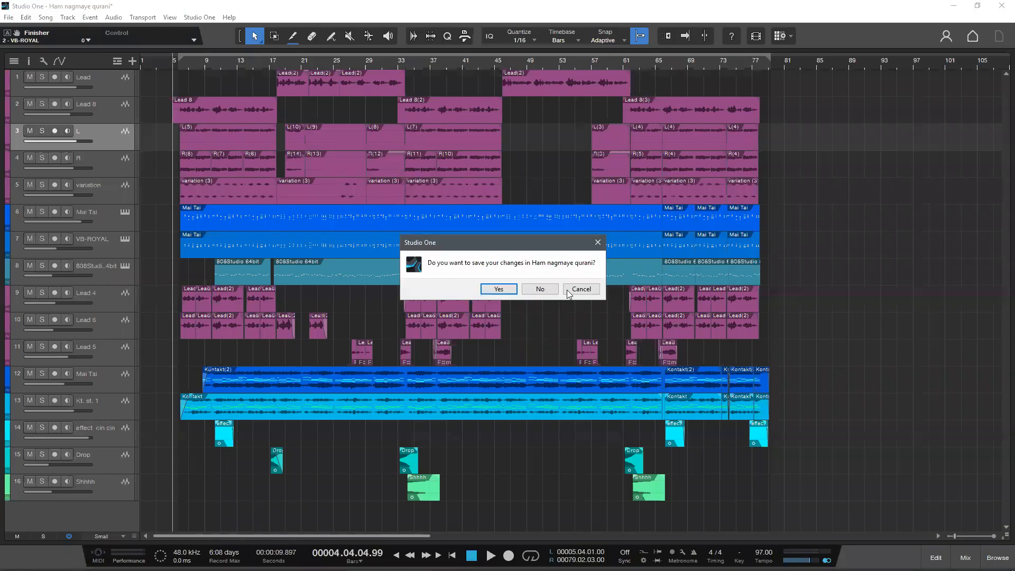
click(581, 289)
- Adjust the track heights in the arrangement and select the Lead track
key(shift+w)
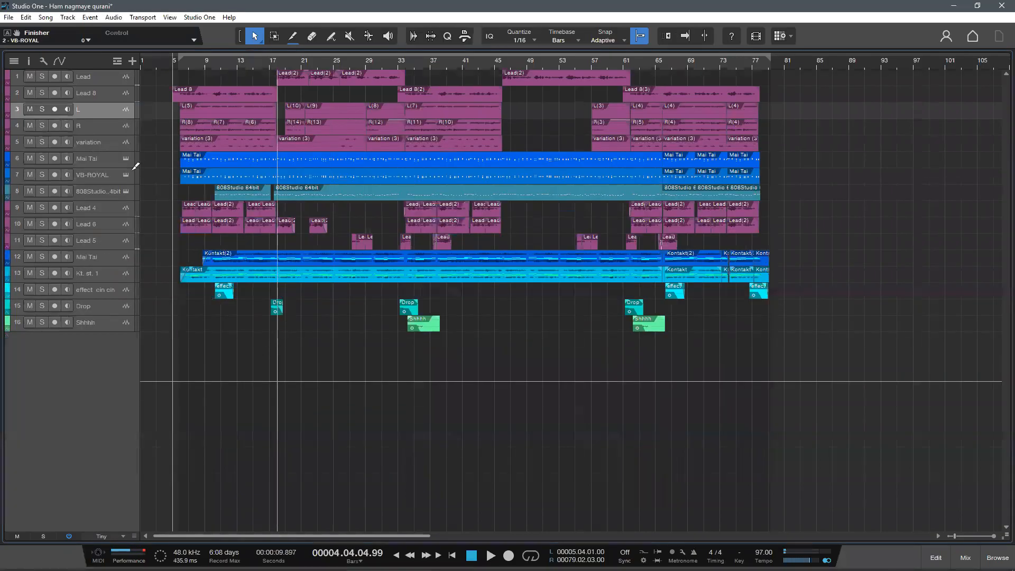
key(shift+e)
click(119, 98)
scroll(118, 96, up, 1)
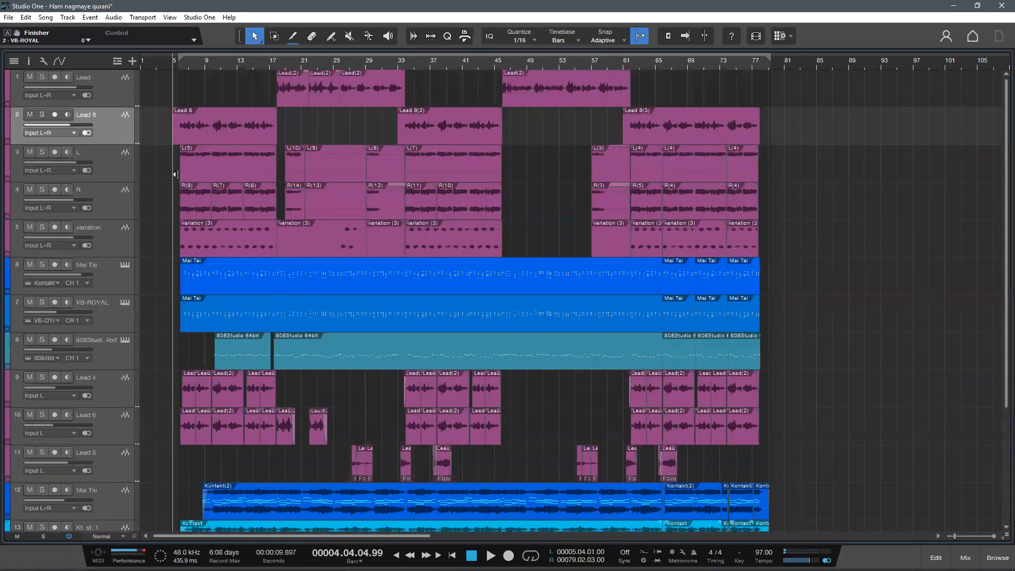
click(116, 95)
scroll(199, 136, down, 1)
key(e)
key(e)
key(e)
key(e)
key(e)
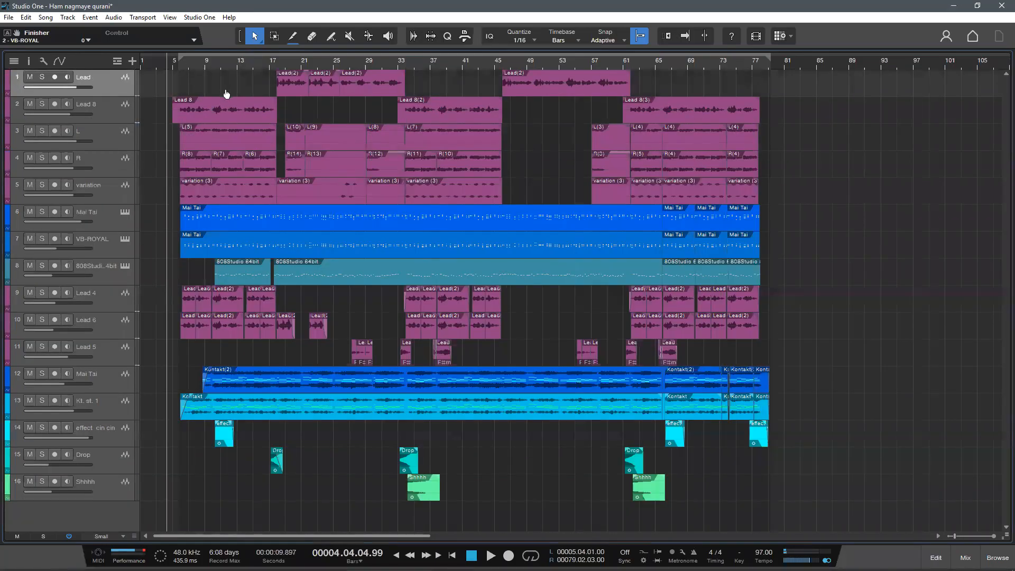
key(shift+e)
- Place the playback cursor just before bar 6, briefly play the song, and set the track height to Small
click(212, 65)
scroll(241, 61, down, 3)
scroll(240, 61, up, 1)
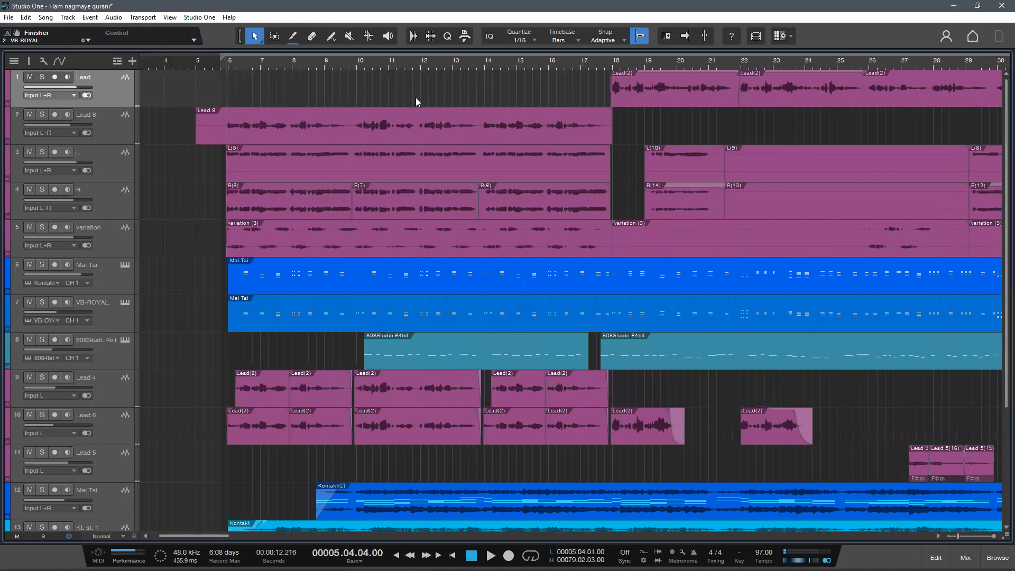
key(space)
key(space)
scroll(448, 60, down, 2)
key(shift+e)
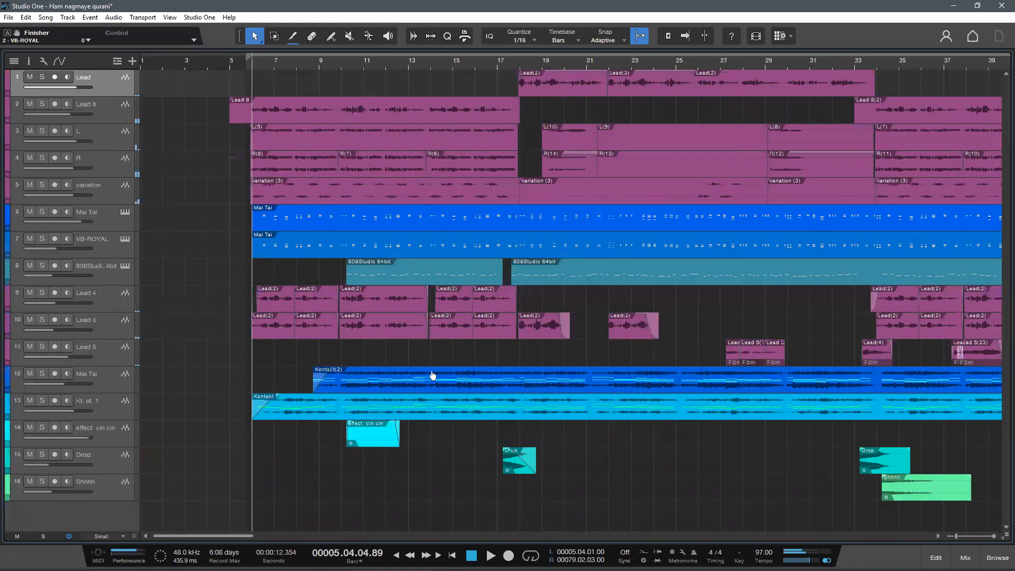
- Look over all channels in the mix console, hide it, and show the whole arrangement
click(966, 557)
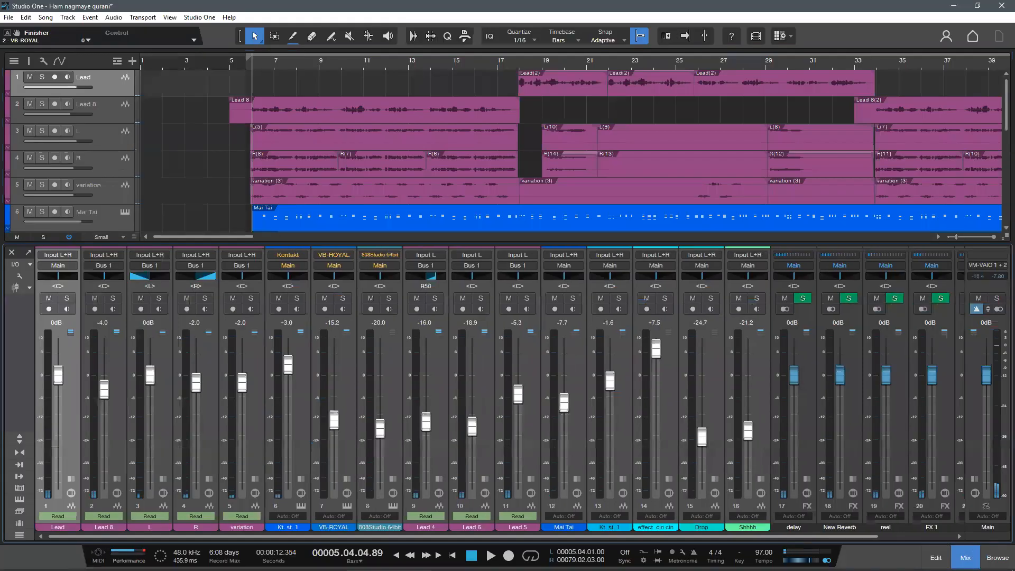
key(F3)
drag(400, 29, 402, 6)
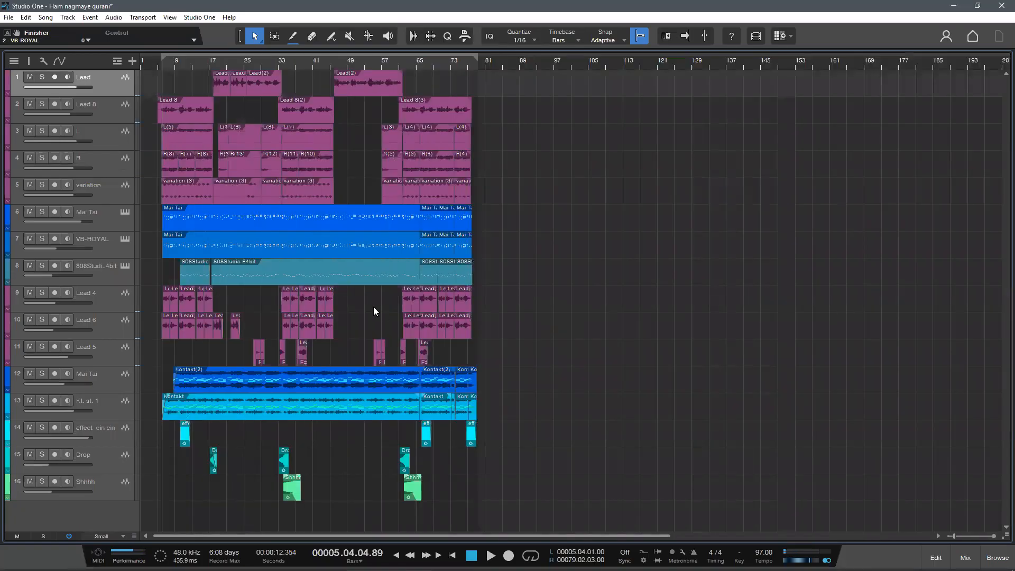
- Select the audio Mai Tai track, the Drop track and the Shhhh track one after another
drag(289, 61, 315, 65)
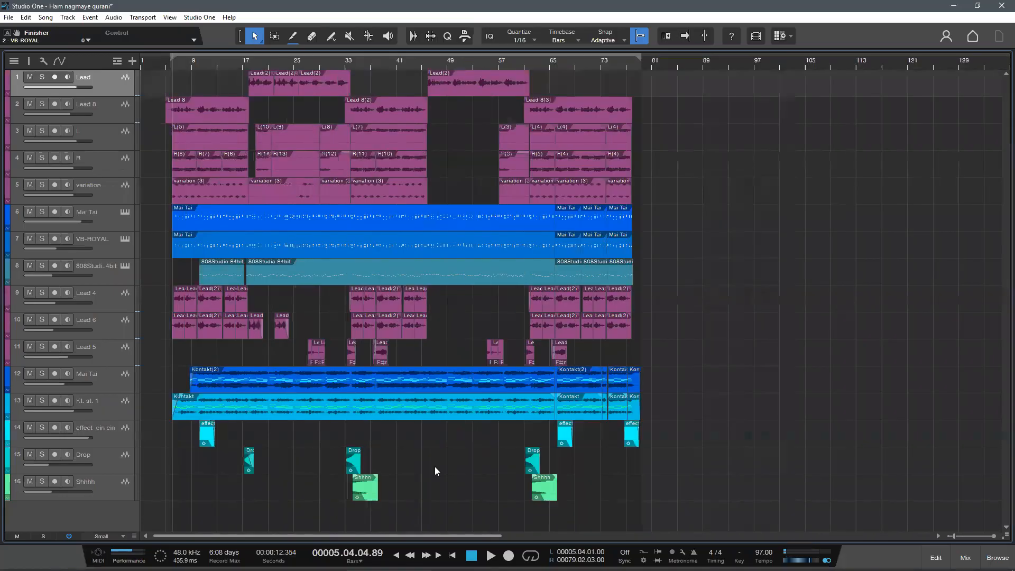
click(123, 387)
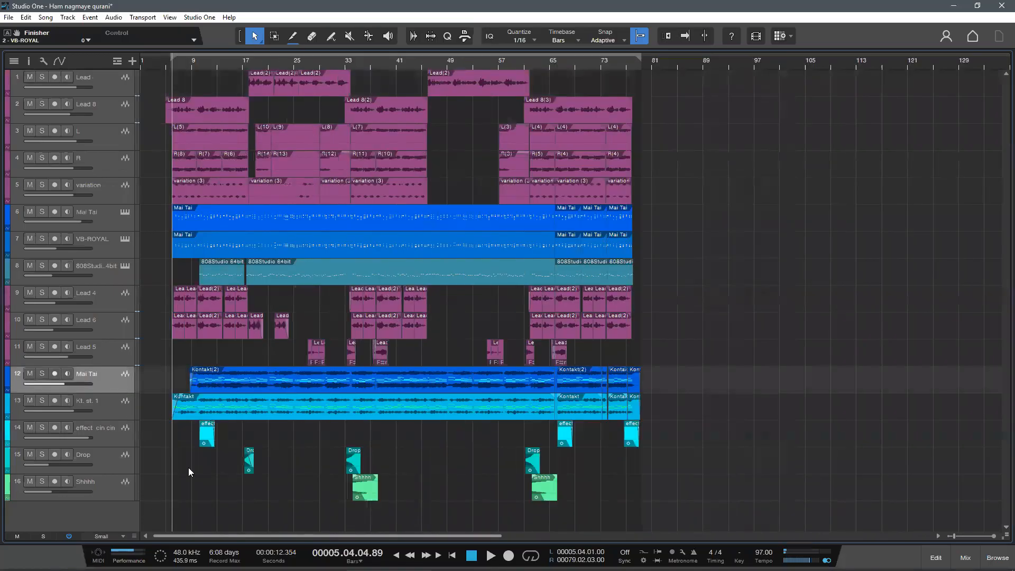
click(126, 467)
click(128, 489)
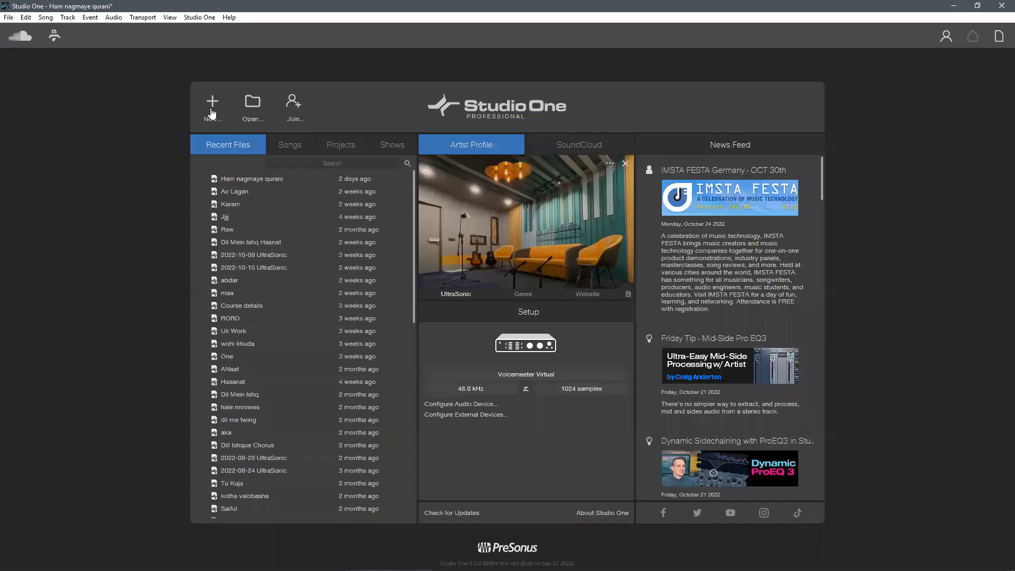
- Create a new Record and Mix song at 48.0 kHz and import the Qur'ani audio file from the desktop as a track
click(212, 109)
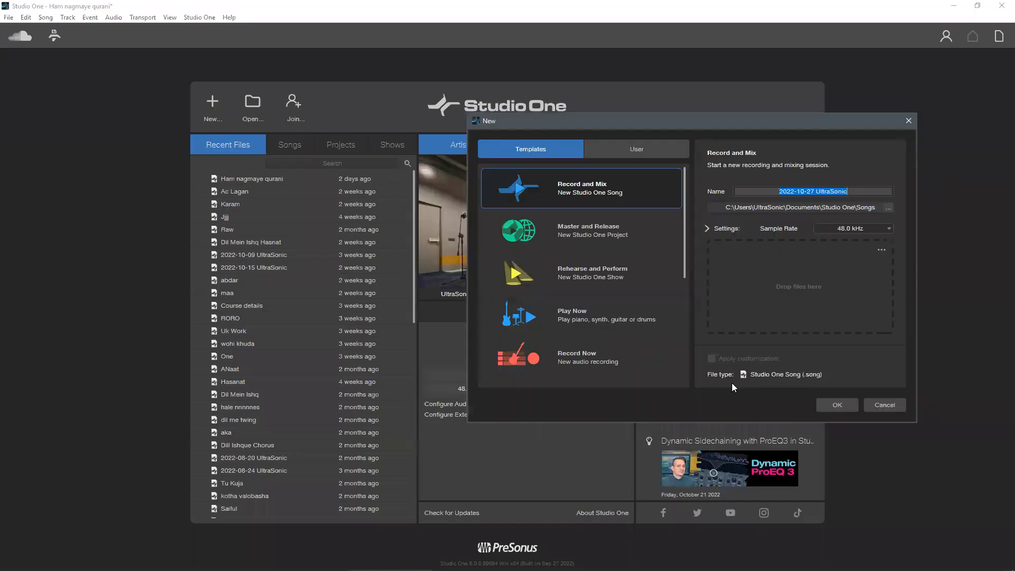
click(837, 405)
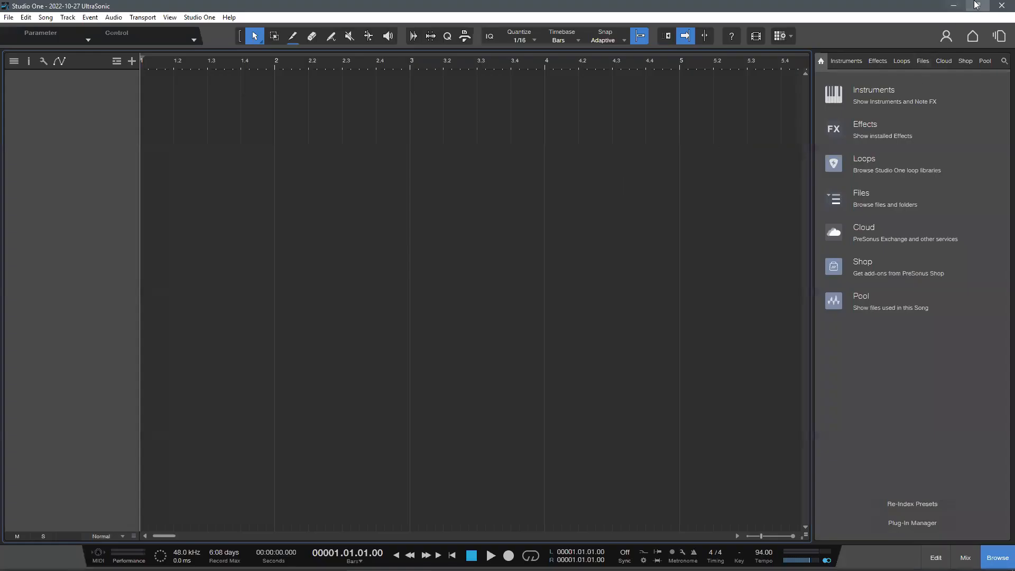
click(977, 5)
click(342, 391)
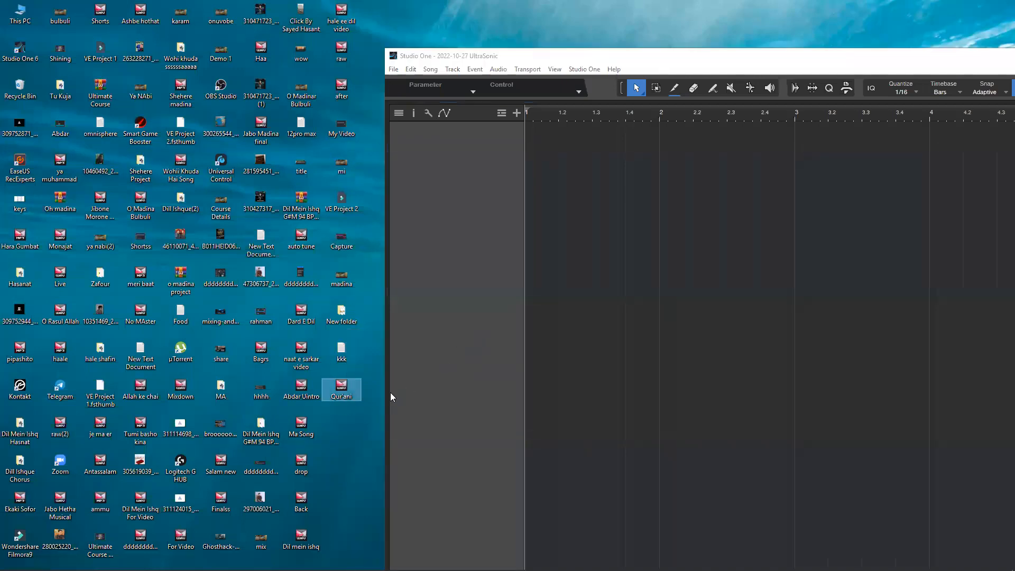
drag(353, 392, 540, 127)
double_click(572, 58)
- Set the Qur'ani track's tempo mode to Don't follow in the inspector, and hide the inspector
click(33, 62)
click(33, 61)
click(33, 61)
click(74, 93)
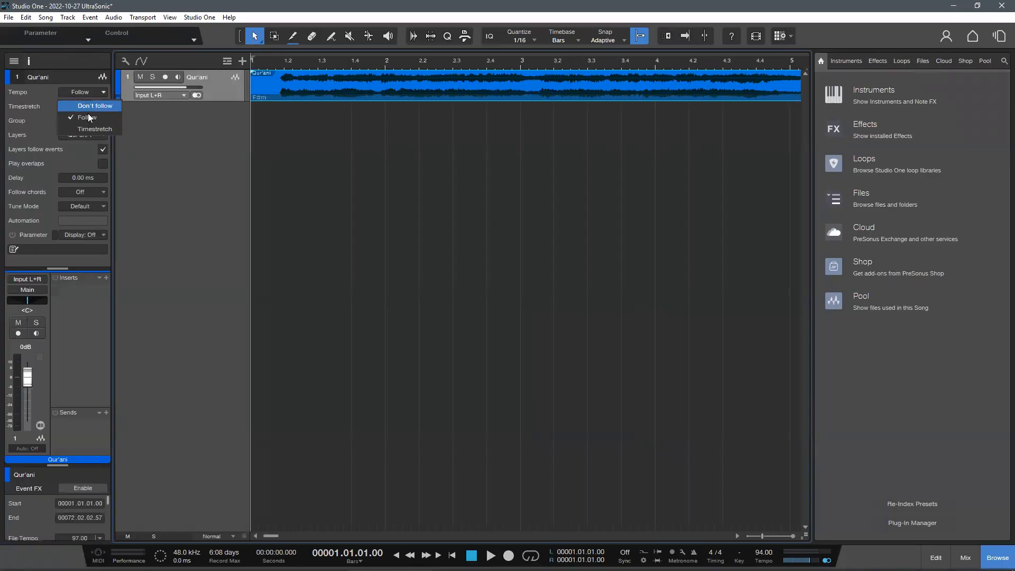
click(98, 108)
click(29, 61)
- Play the song from bar 19, hide the browser, and deselect the Qur'ani event
click(225, 63)
drag(272, 63, 268, 28)
click(360, 63)
key(space)
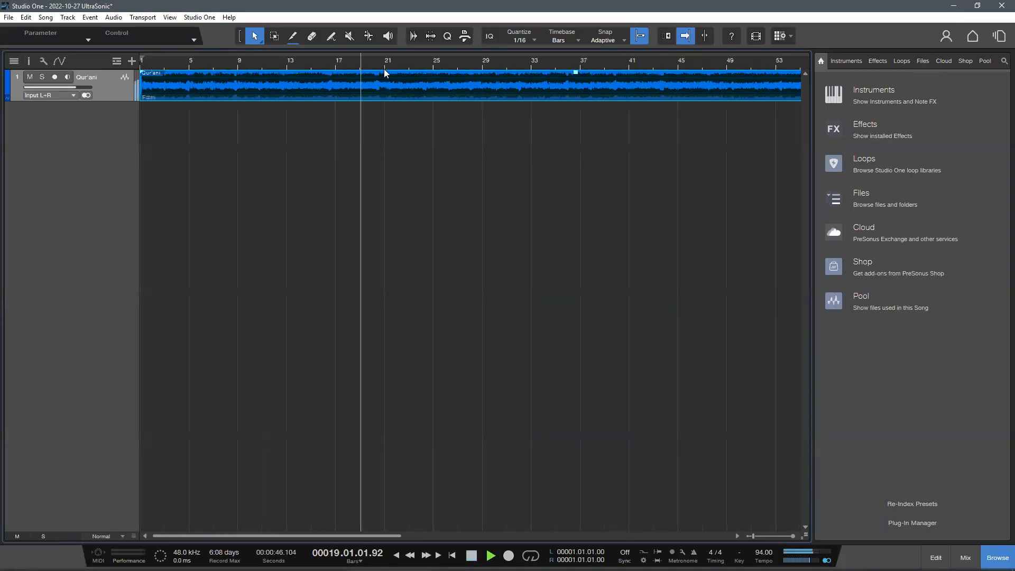
drag(386, 61, 386, 28)
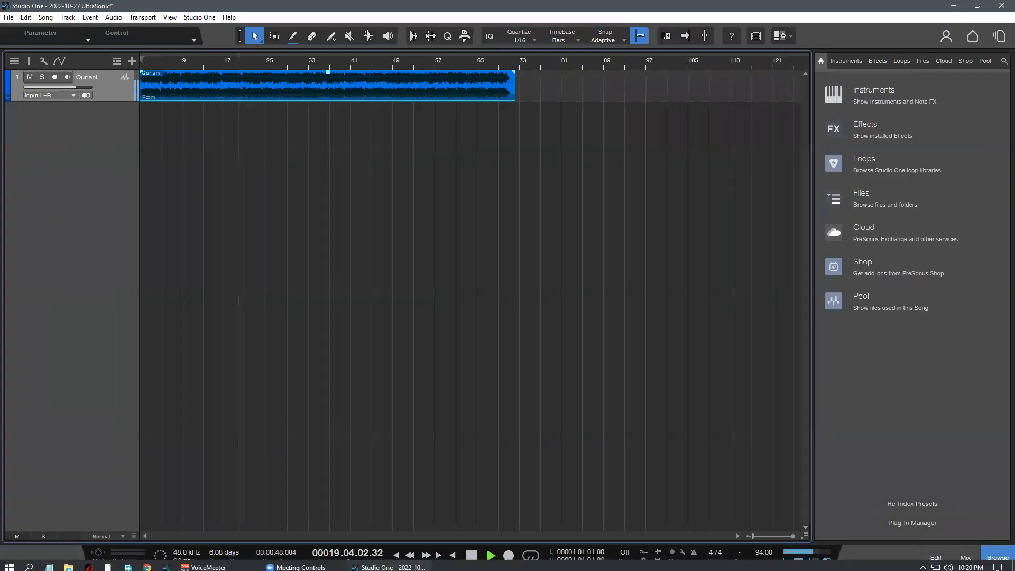
click(998, 558)
click(736, 367)
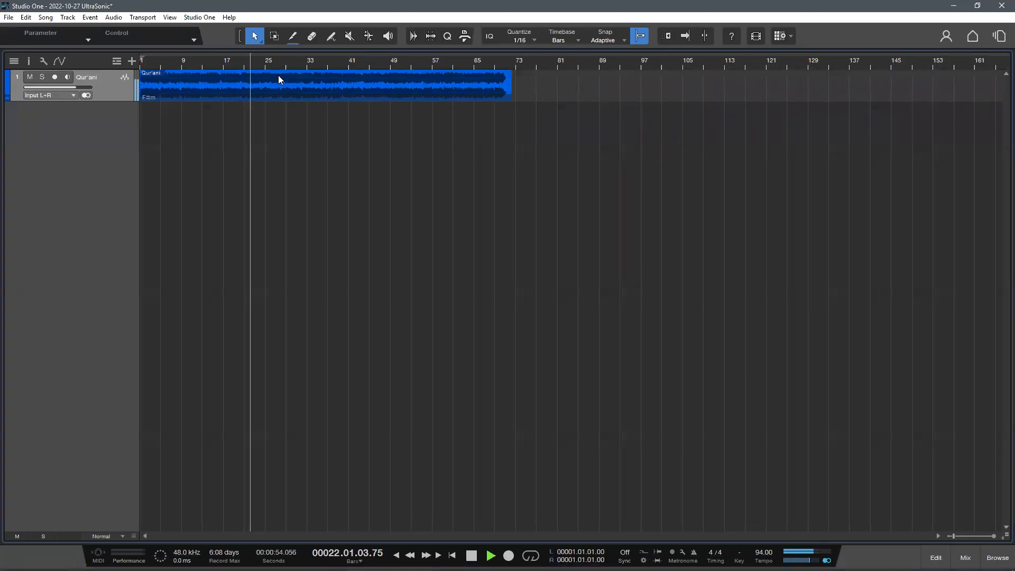
- Increase the Qur'ani track's height to Medium in the arrangement
scroll(358, 77, up, 3)
scroll(364, 84, down, 2)
scroll(451, 160, up, 1)
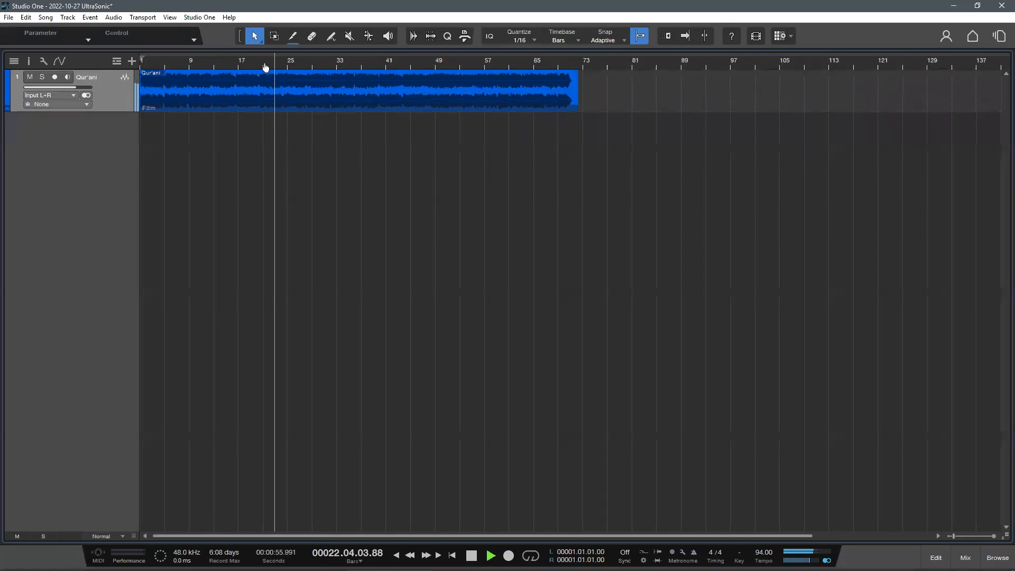
drag(261, 64, 297, 82)
scroll(443, 199, up, 1)
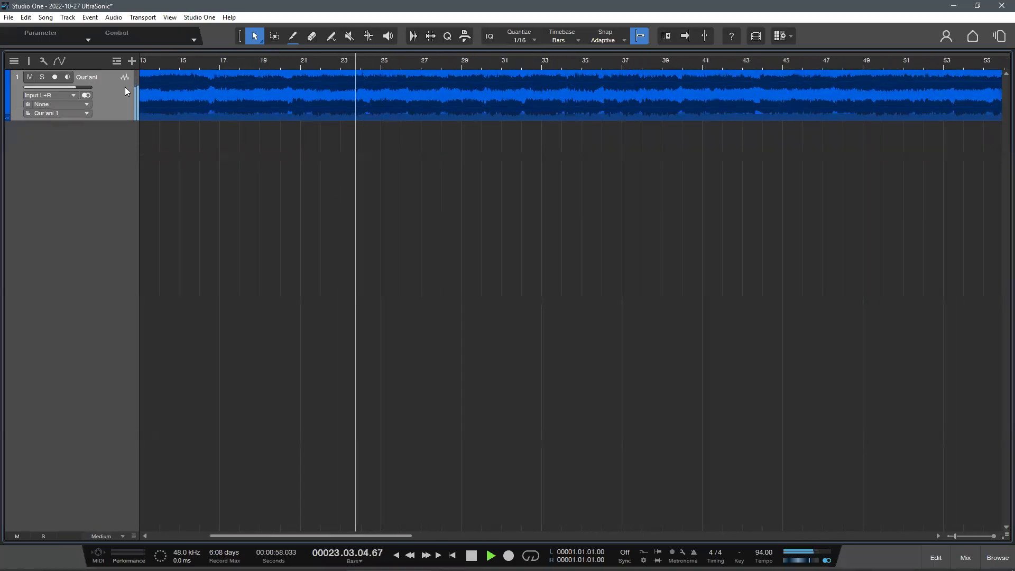
- In the mix console, hide the channel list, switch to the small layout, collapse the Qur'ani channel's inserts and sends, and close the console
key(F3)
click(23, 500)
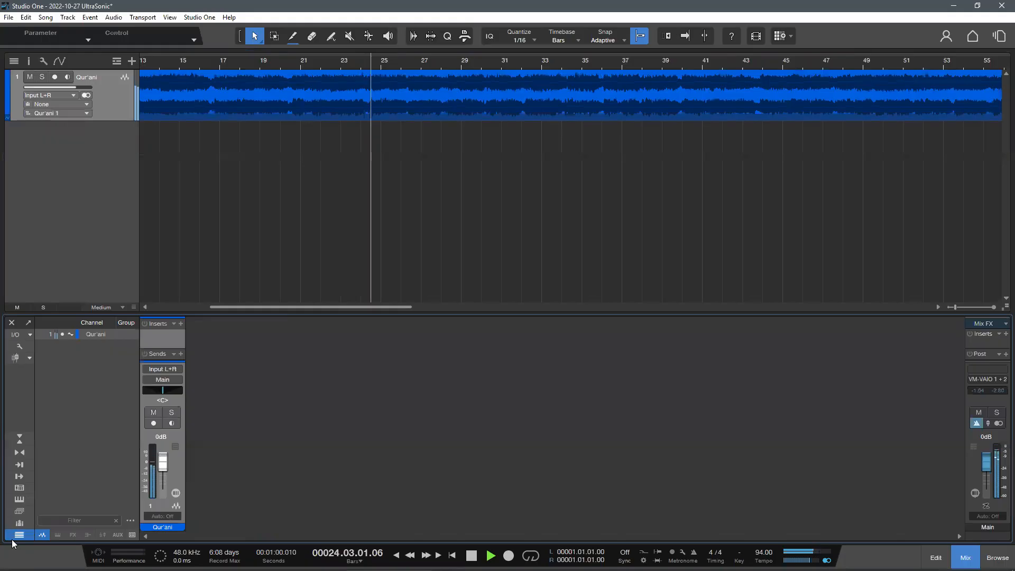
click(16, 536)
click(21, 440)
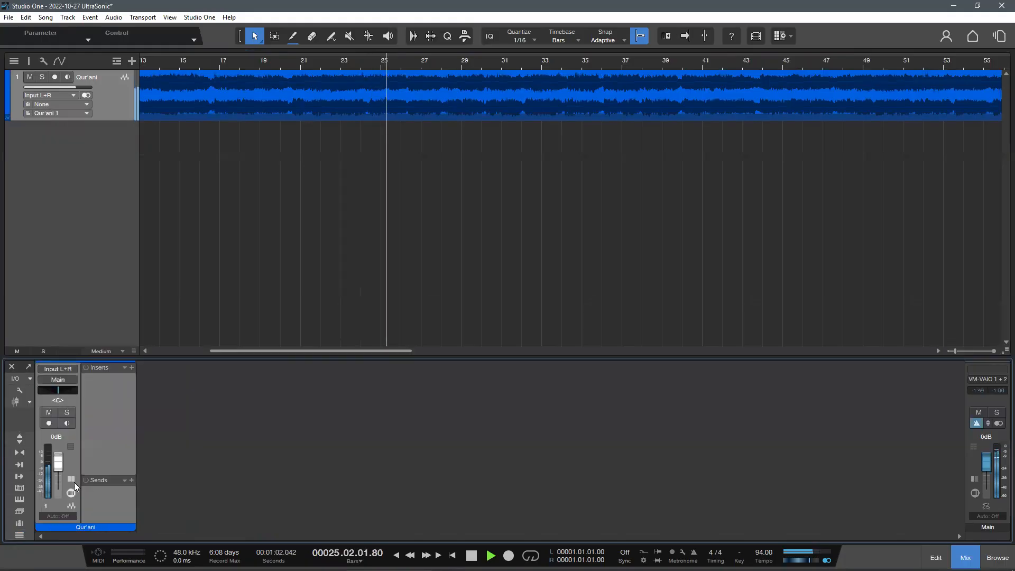
click(72, 480)
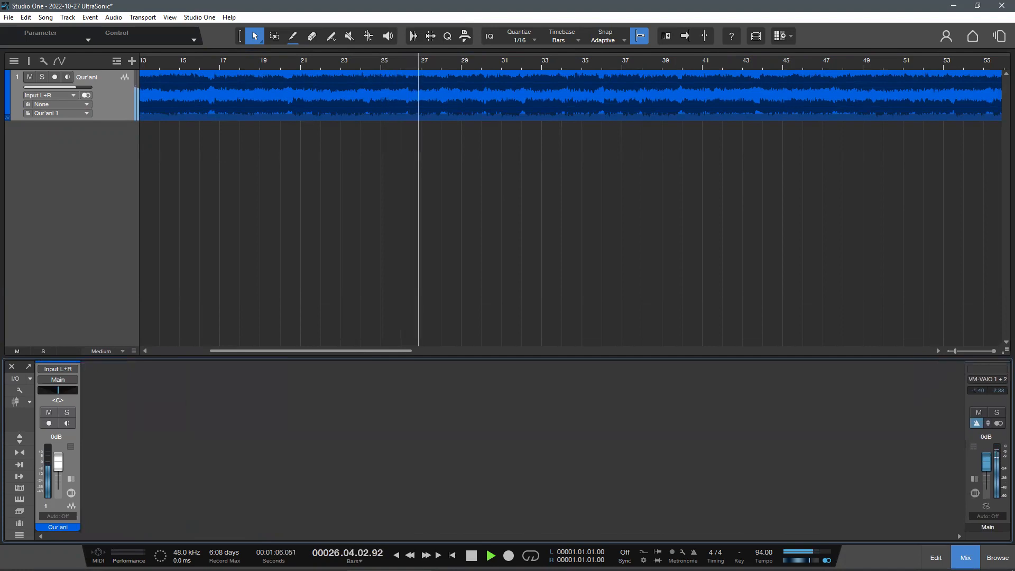
click(962, 552)
scroll(487, 55, down, 5)
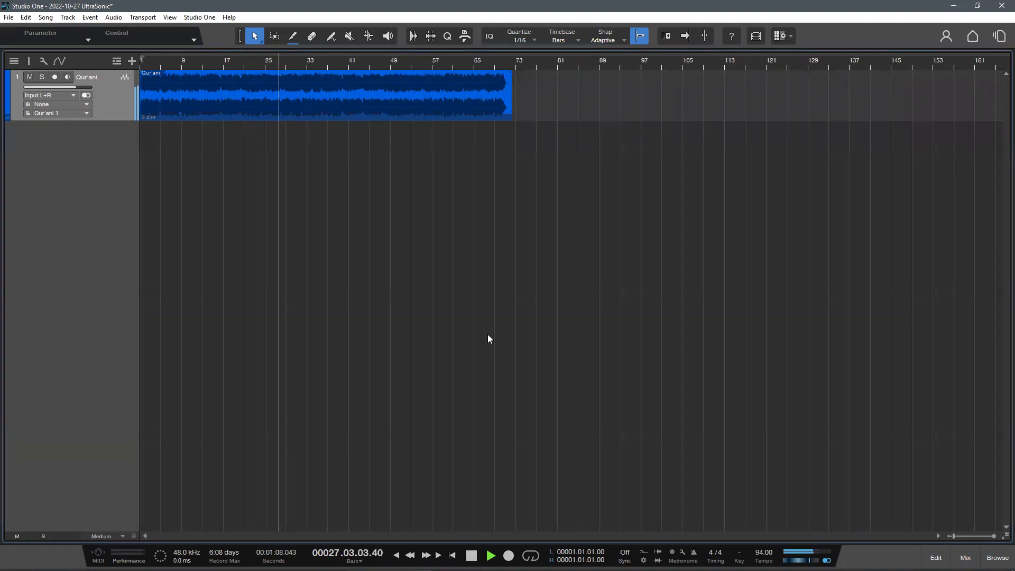